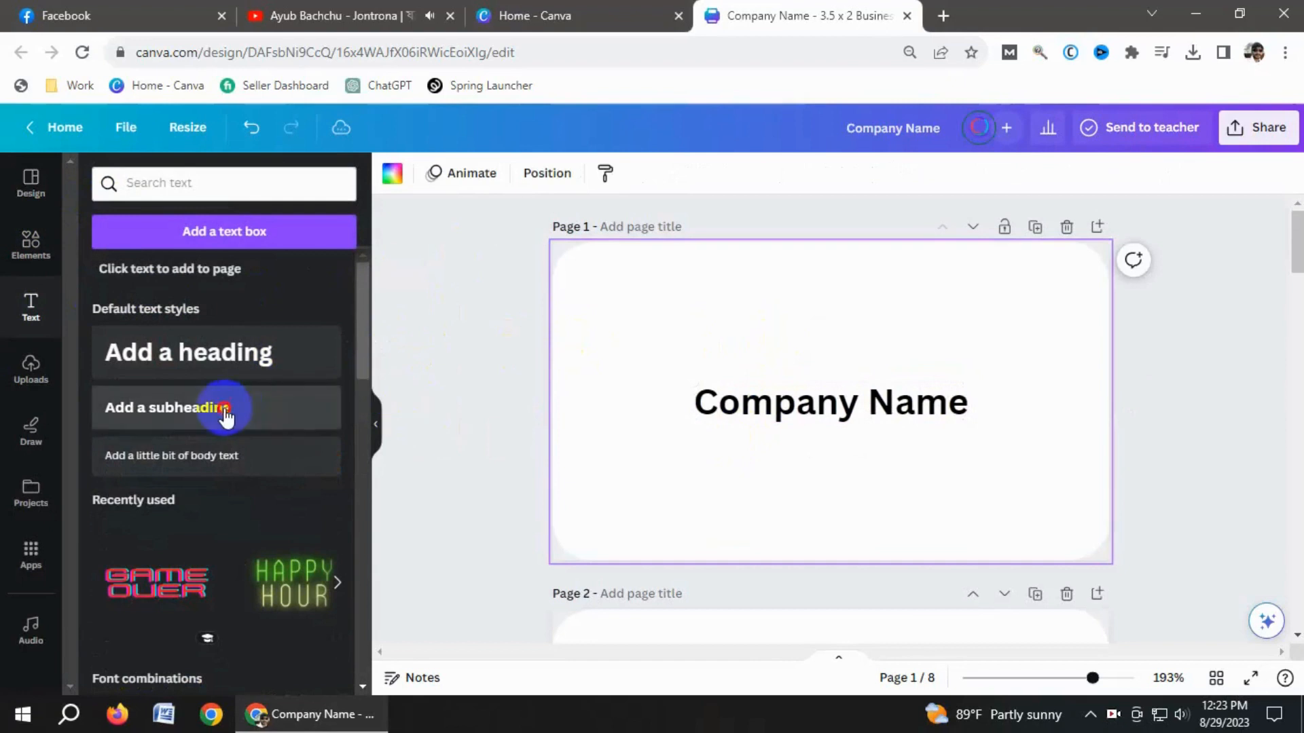
# - Add a subheading reading "Company Slogan" and center it directly below the company name on page 1
pyautogui.click(224, 411)
pyautogui.hotkey('ctrl', 'z')
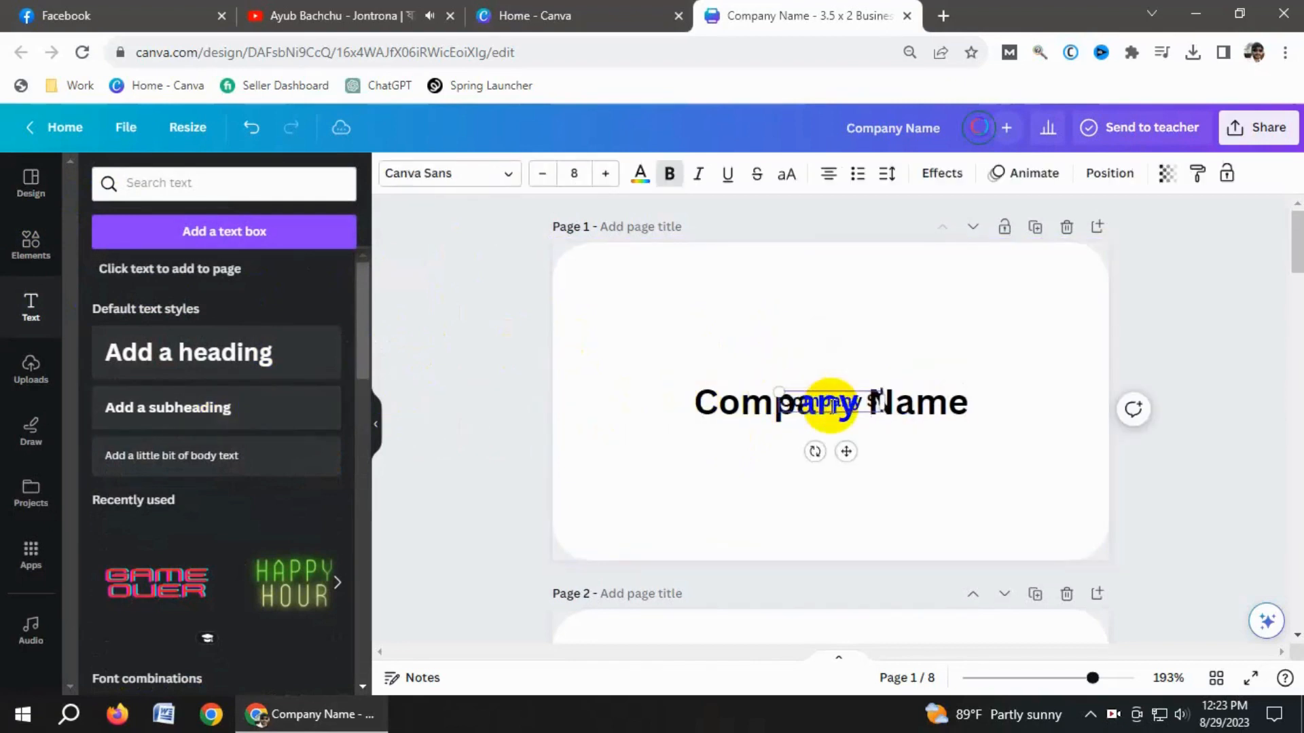
pyautogui.click(804, 295)
pyautogui.moveTo(836, 401); pyautogui.dragTo(839, 433)
pyautogui.click(928, 431)
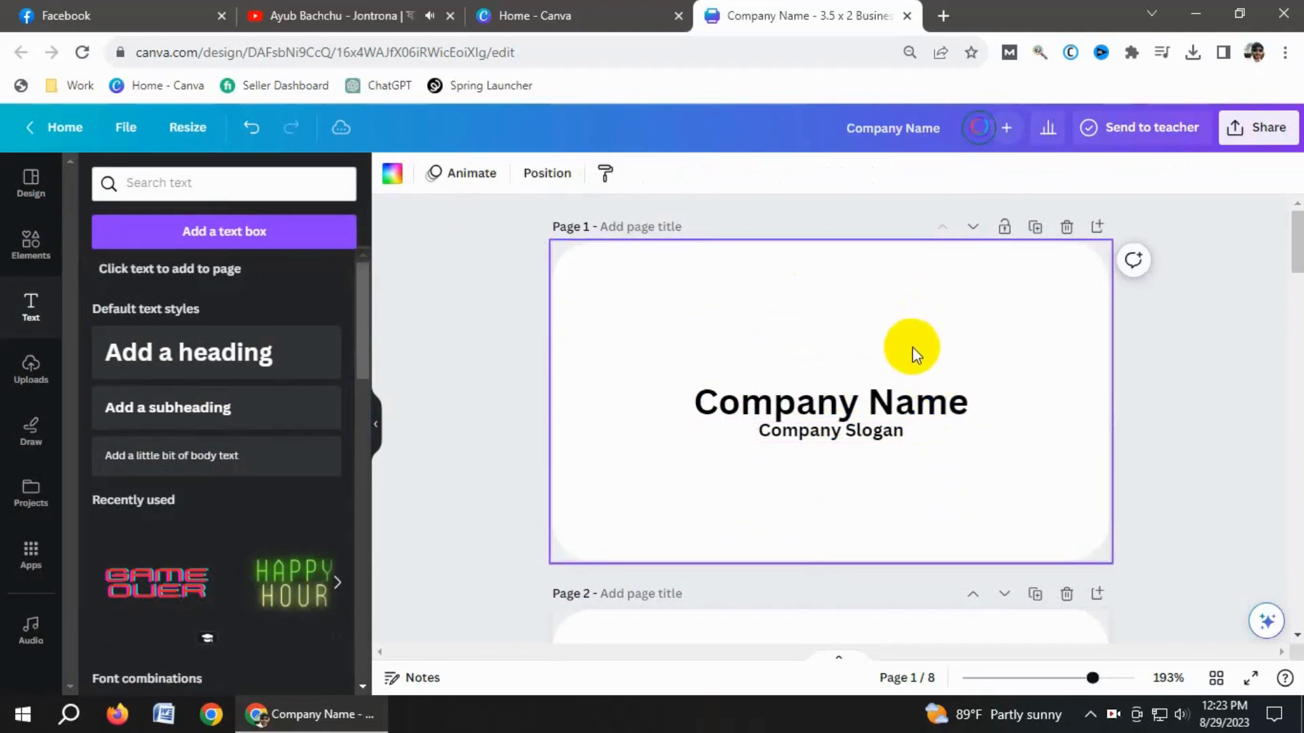
pyautogui.moveTo(1011, 372); pyautogui.dragTo(862, 446)
pyautogui.click(948, 486)
# - Duplicate the "Company Name" text and stack the copy over the original, shifted slightly upward
pyautogui.keyDown('ctrl'); pyautogui.scroll(3, 939, 407); pyautogui.keyUp('ctrl')
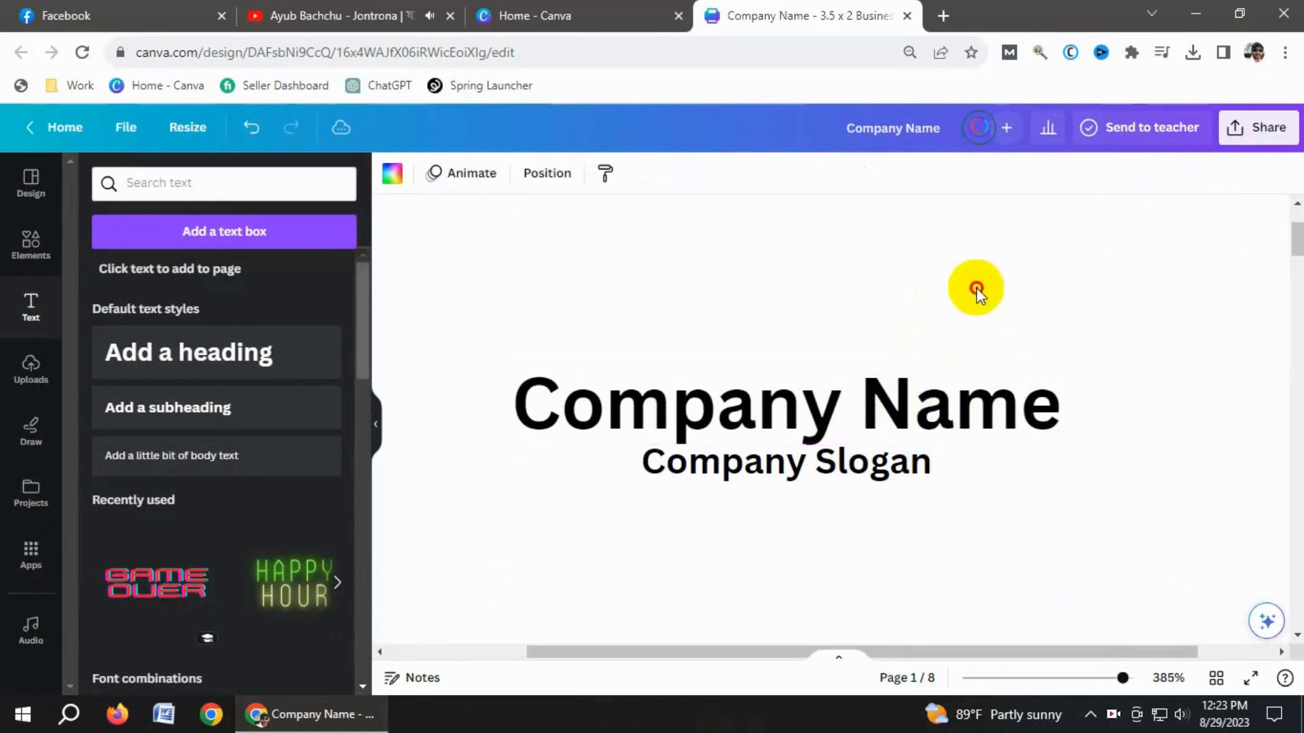
pyautogui.click(917, 406)
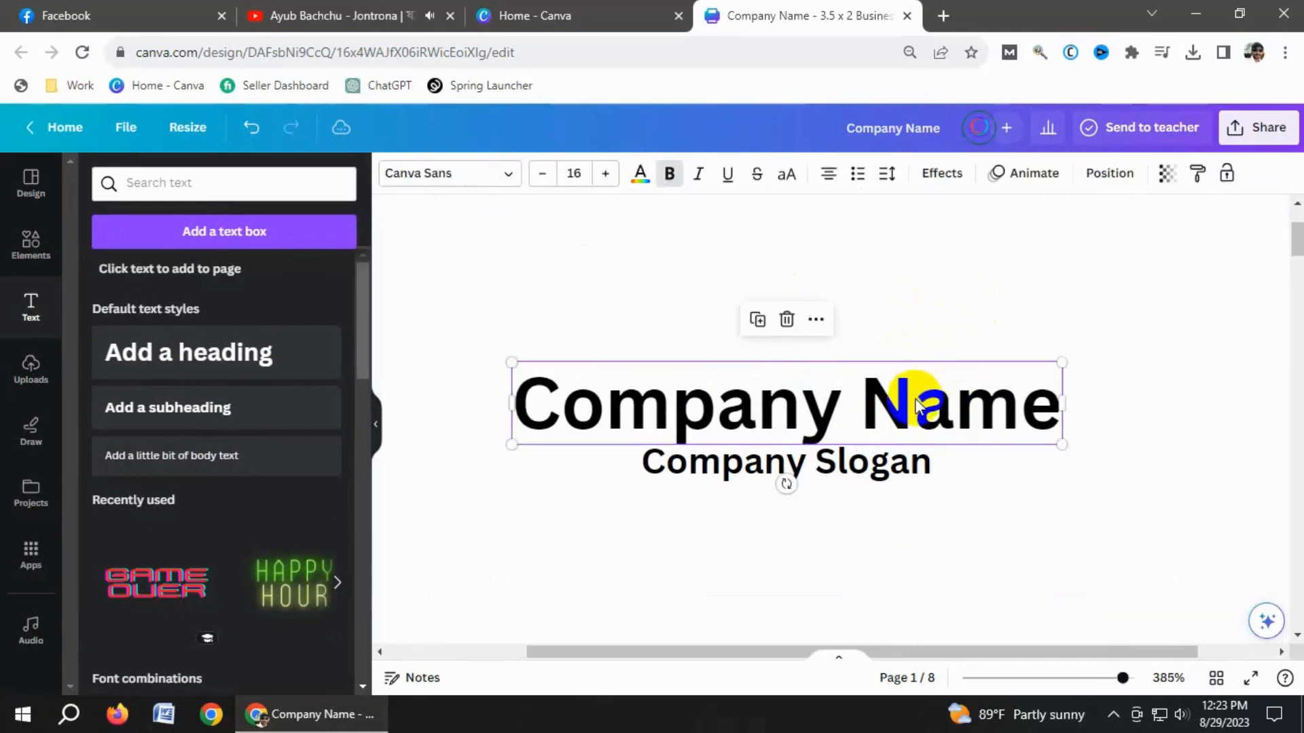
pyautogui.click(758, 319)
pyautogui.moveTo(952, 472); pyautogui.dragTo(903, 404)
# - Color the top "Company Name" copy purple #5e17eb and align it so only a thin black shadow shows beneath
pyautogui.click(640, 174)
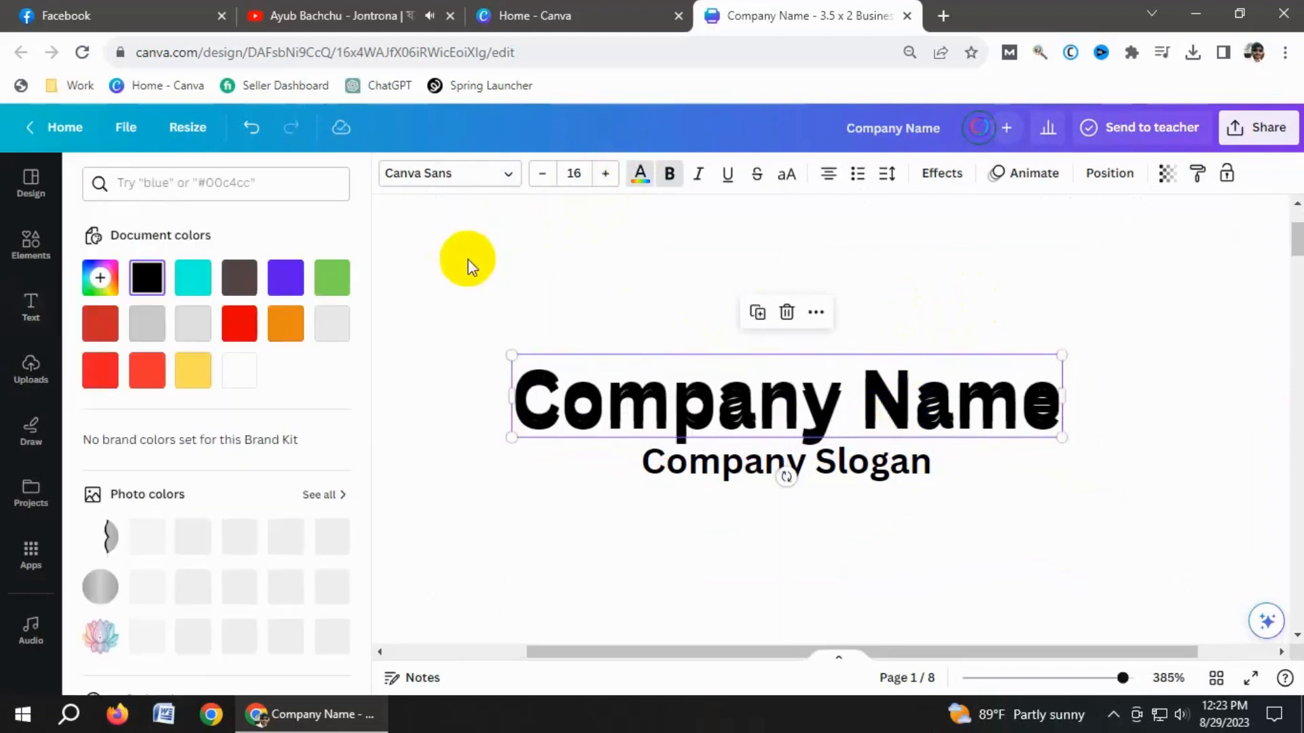
pyautogui.click(286, 277)
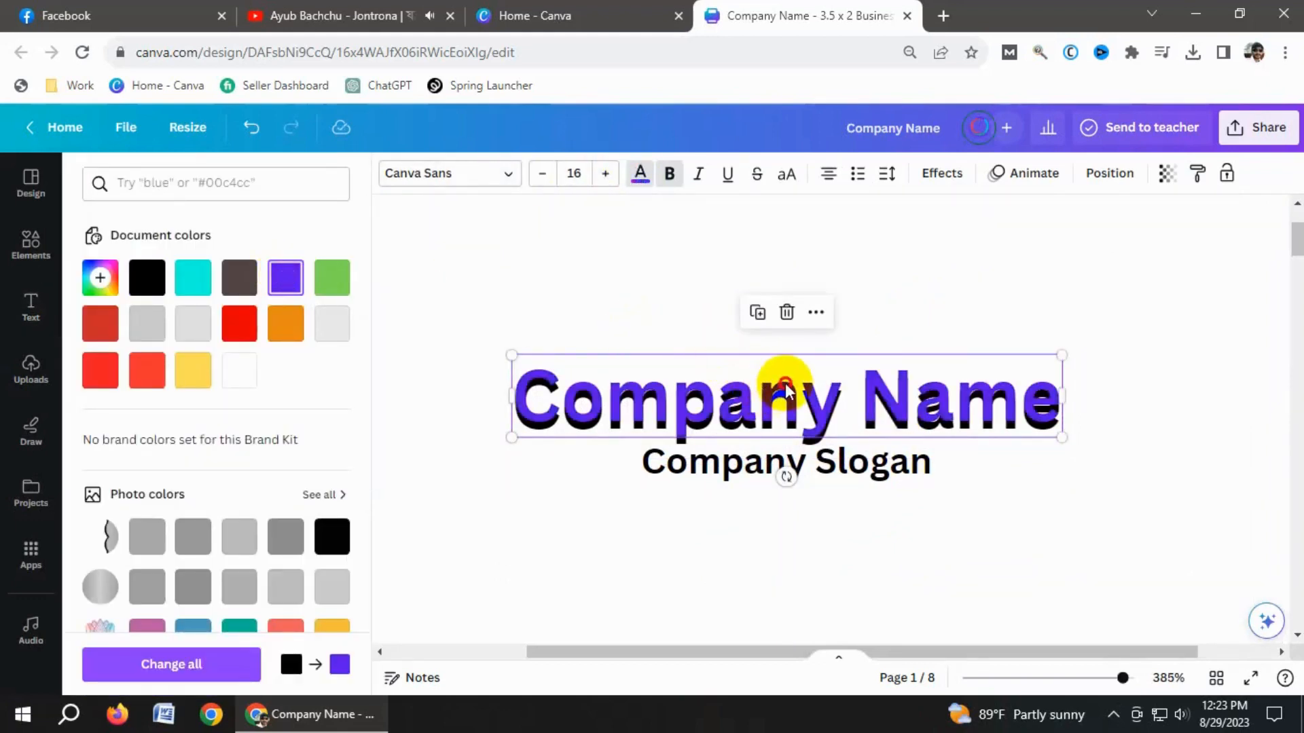
pyautogui.moveTo(786, 392); pyautogui.dragTo(785, 384)
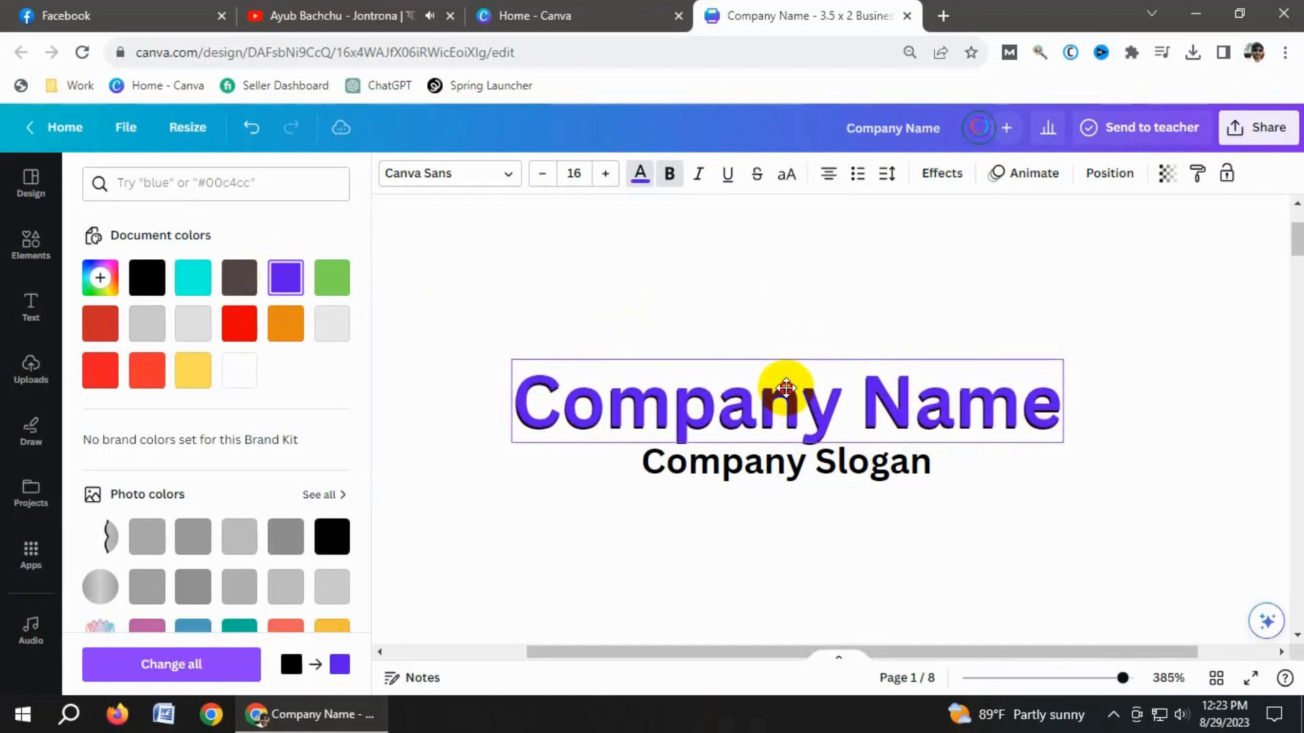
pyautogui.click(899, 291)
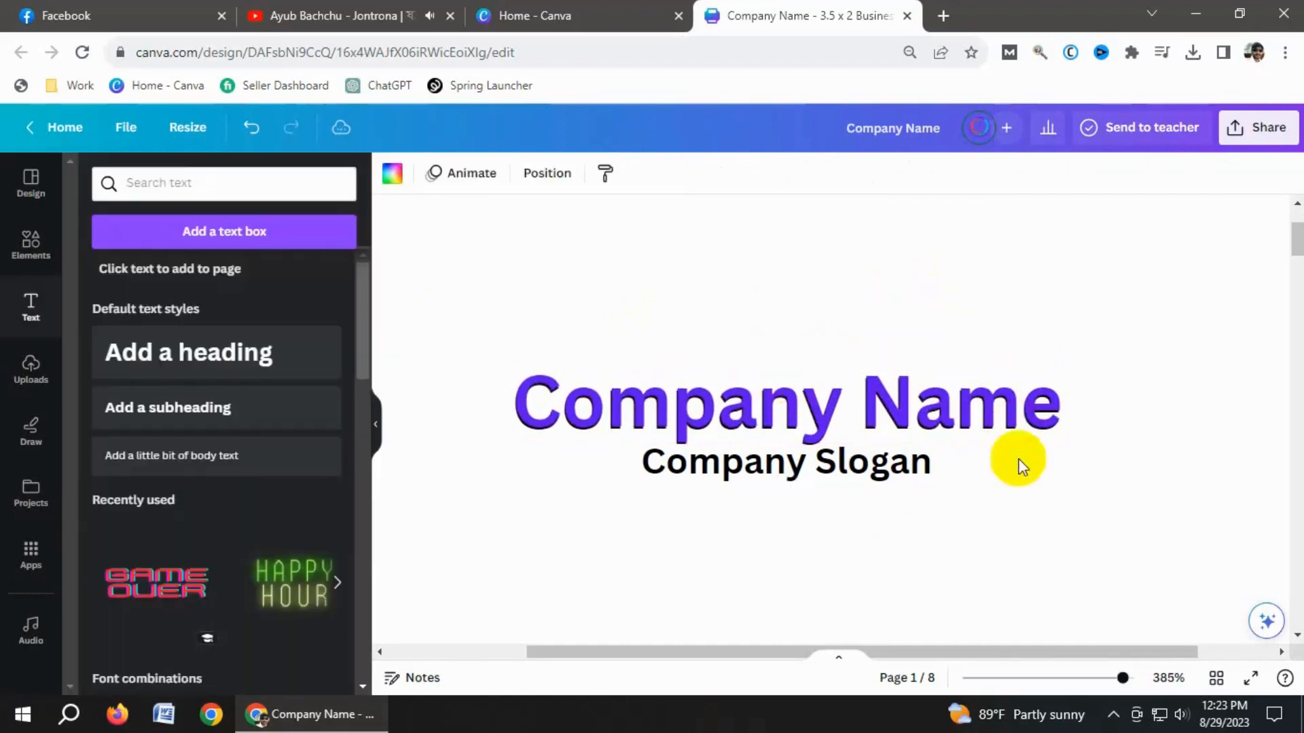
# - Lower the "Company Slogan" text slightly, then duplicate it and place the copy over the original
pyautogui.click(879, 473)
pyautogui.moveTo(875, 463); pyautogui.dragTo(874, 470)
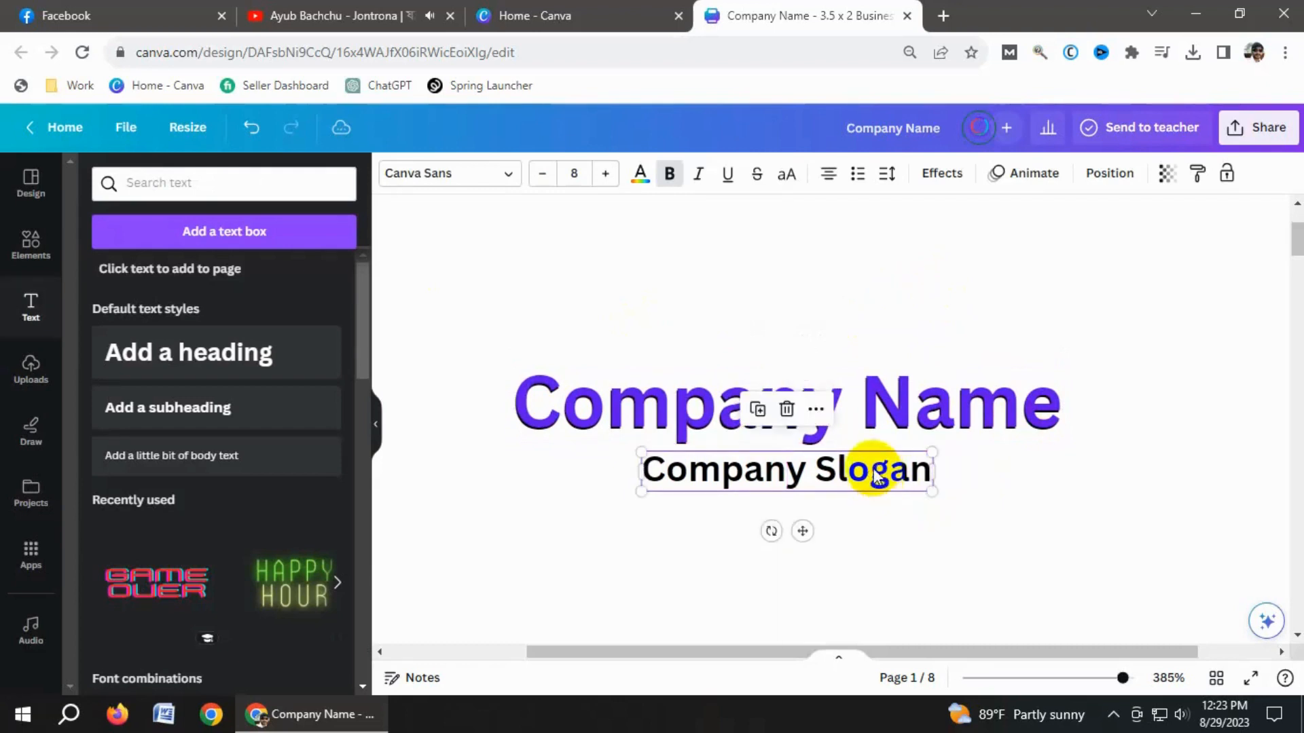
pyautogui.click(758, 409)
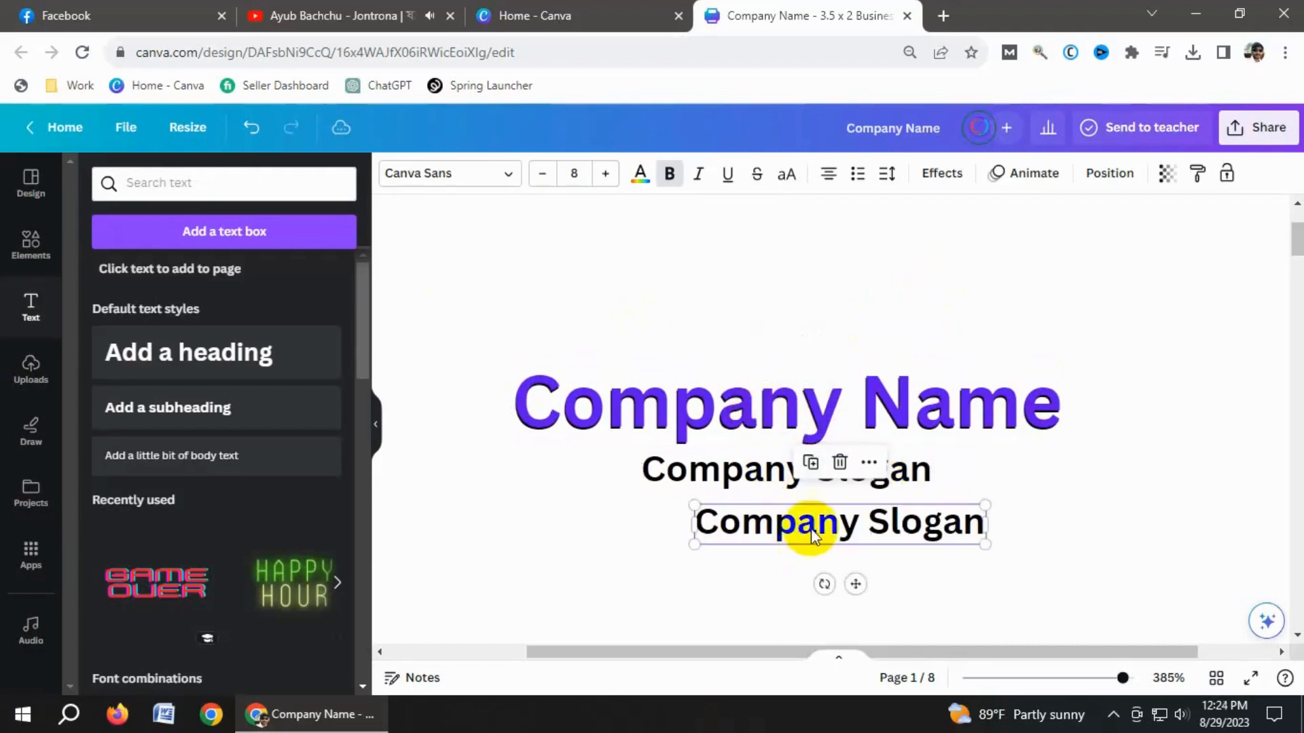
pyautogui.moveTo(807, 518); pyautogui.dragTo(761, 472)
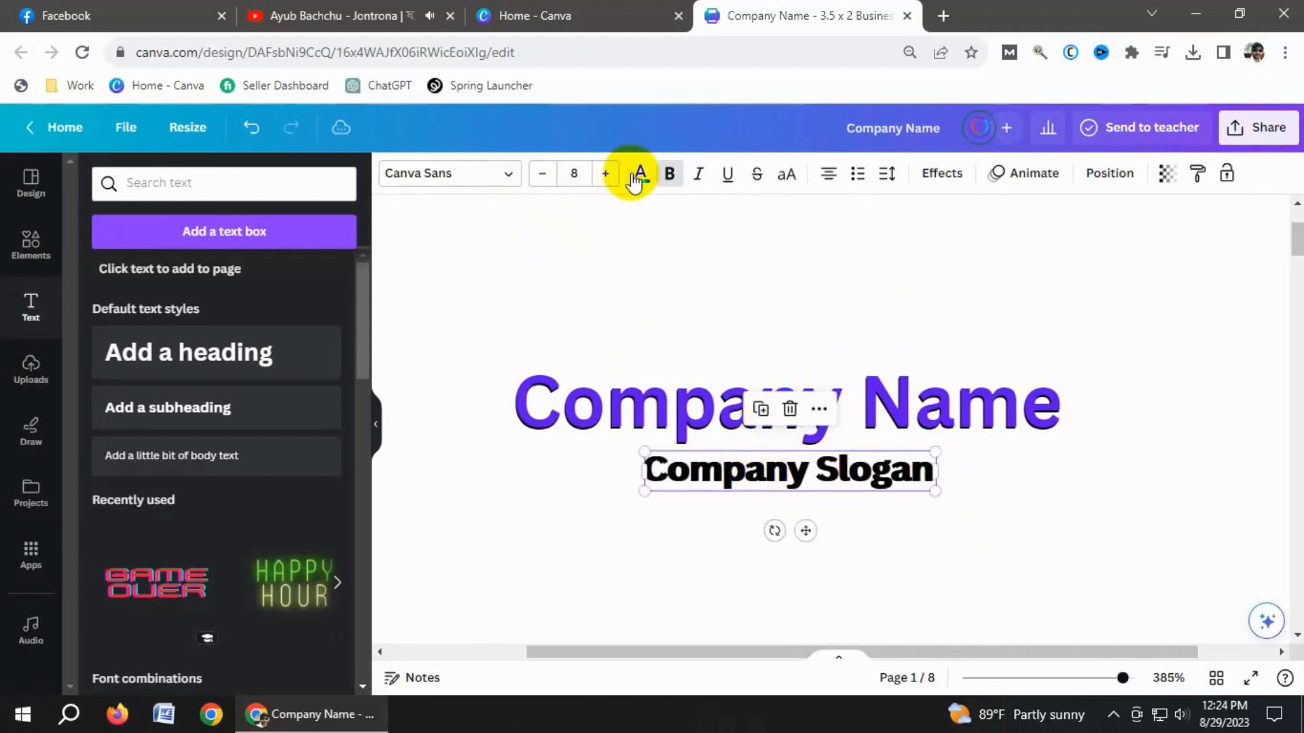
# - Color the top "Company Slogan" copy purple #5e17eb and nudge it to leave a thin black shadow
pyautogui.click(637, 176)
pyautogui.click(285, 277)
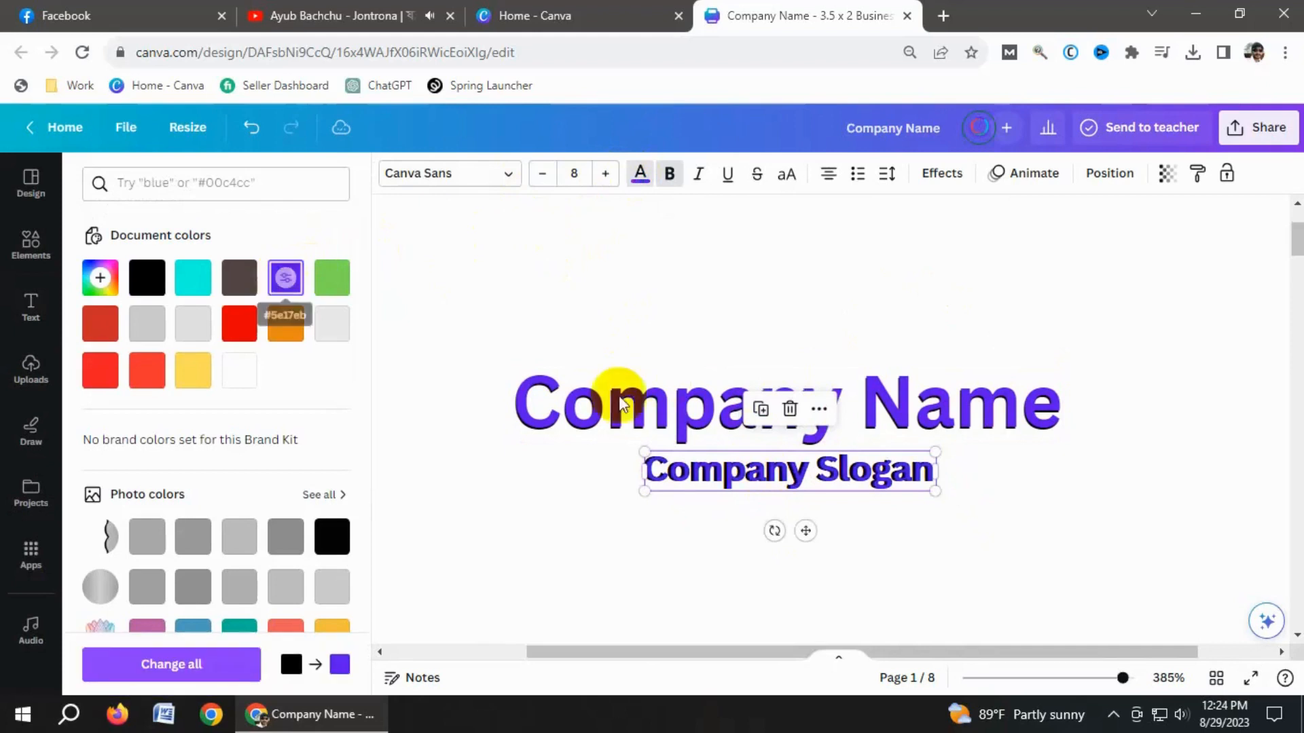
pyautogui.moveTo(859, 486); pyautogui.dragTo(859, 488)
pyautogui.click(901, 522)
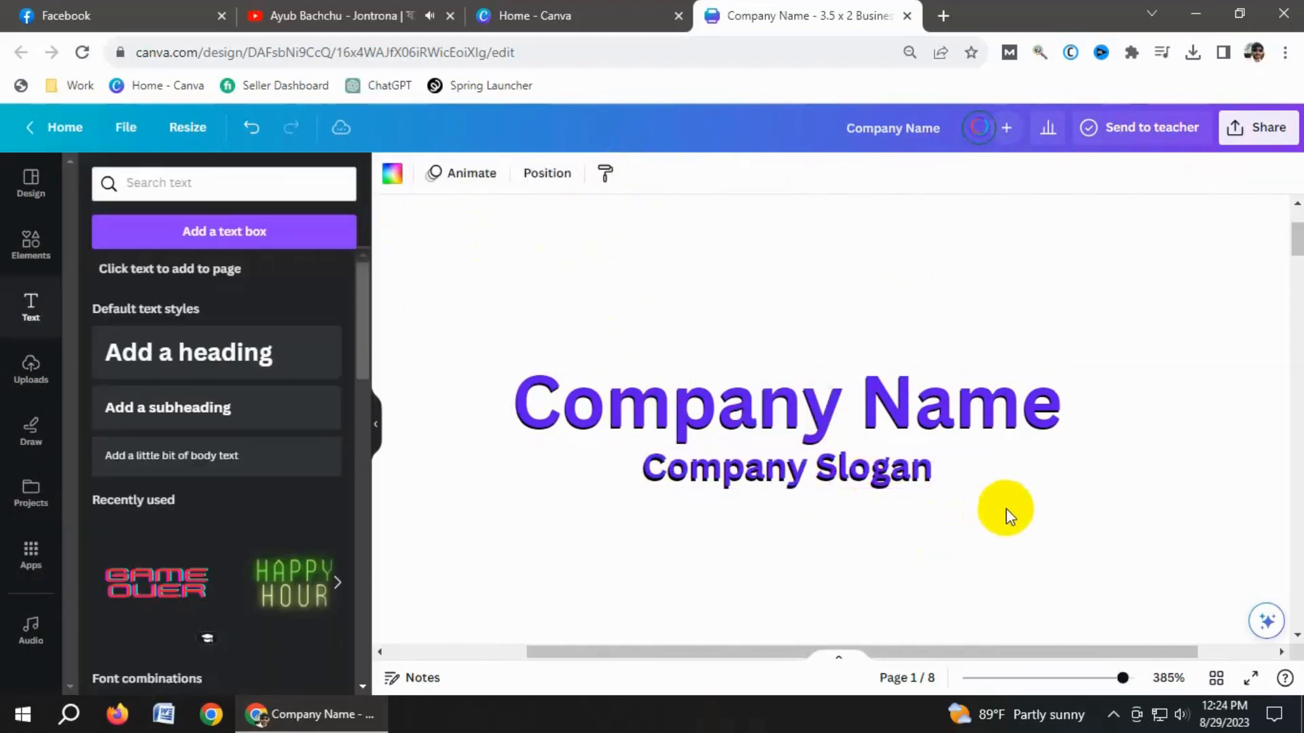
pyautogui.scroll(1, 879, 474)
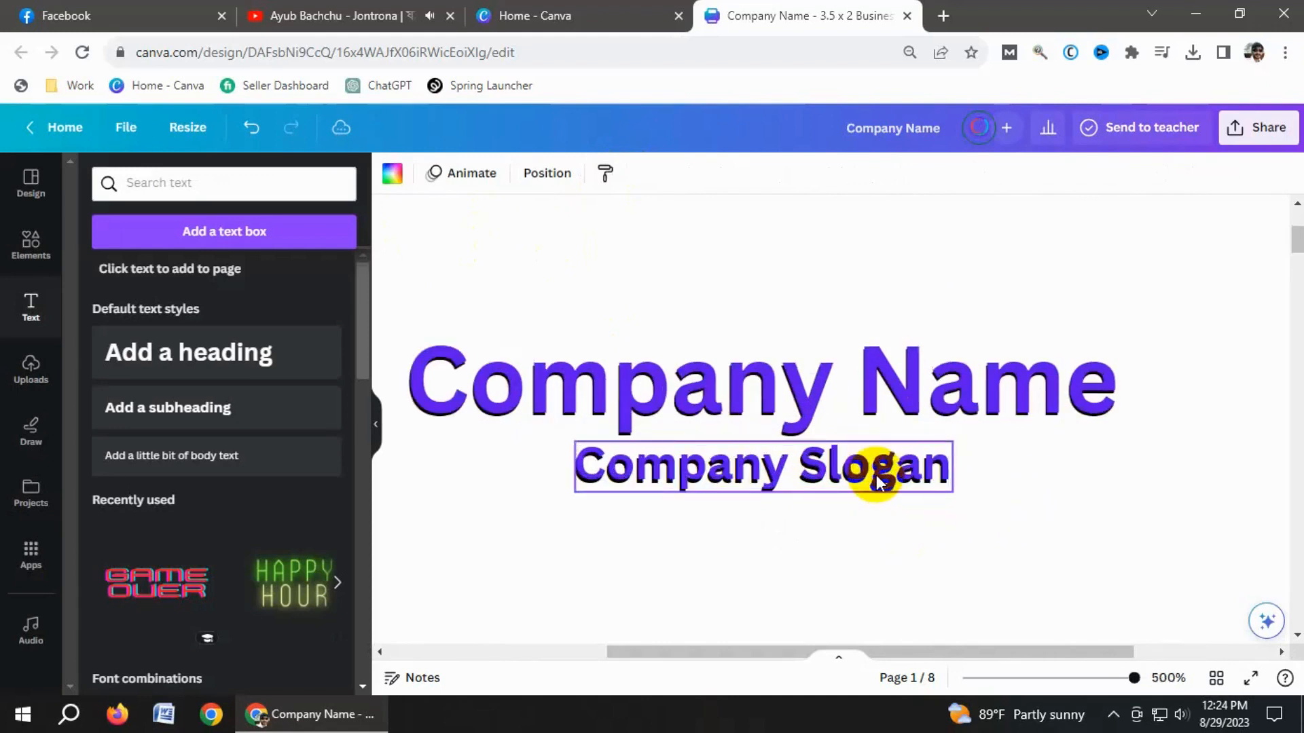
# - Search the elements library for "Steel"
pyautogui.scroll(-3, 878, 474)
pyautogui.click(31, 246)
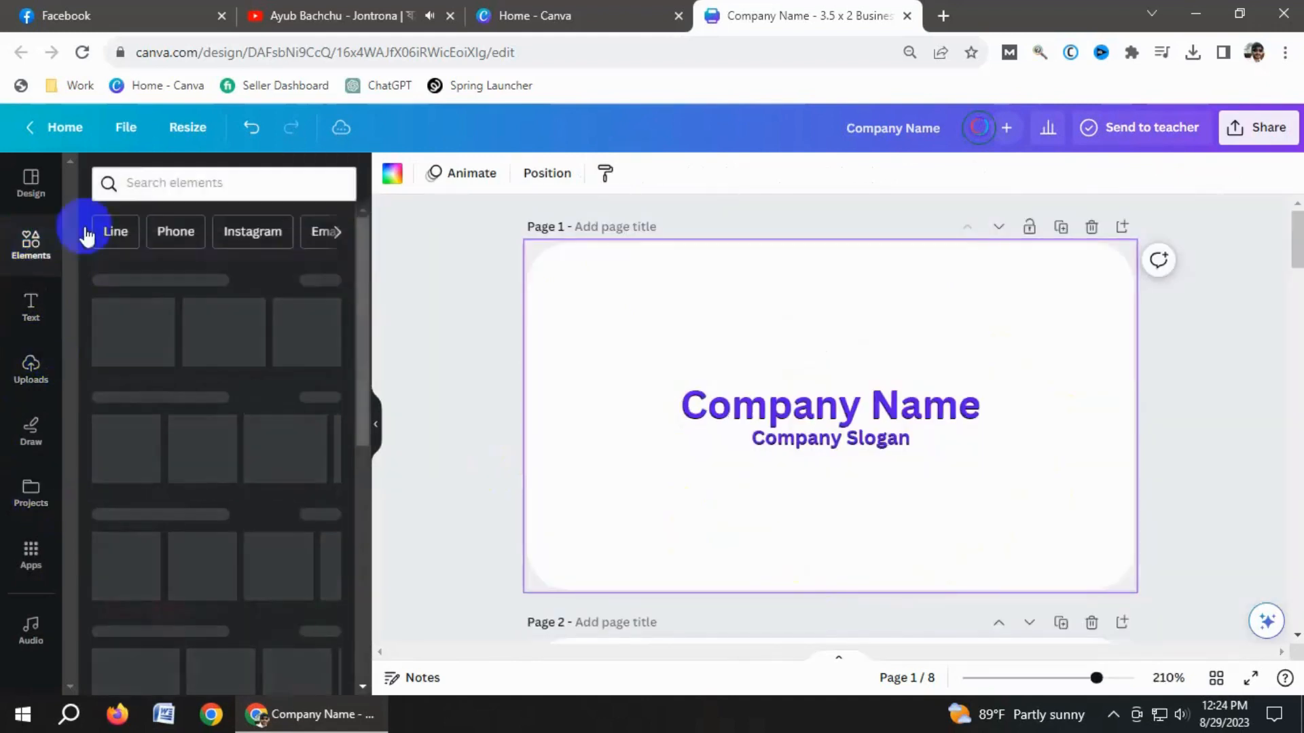
pyautogui.click(150, 191)
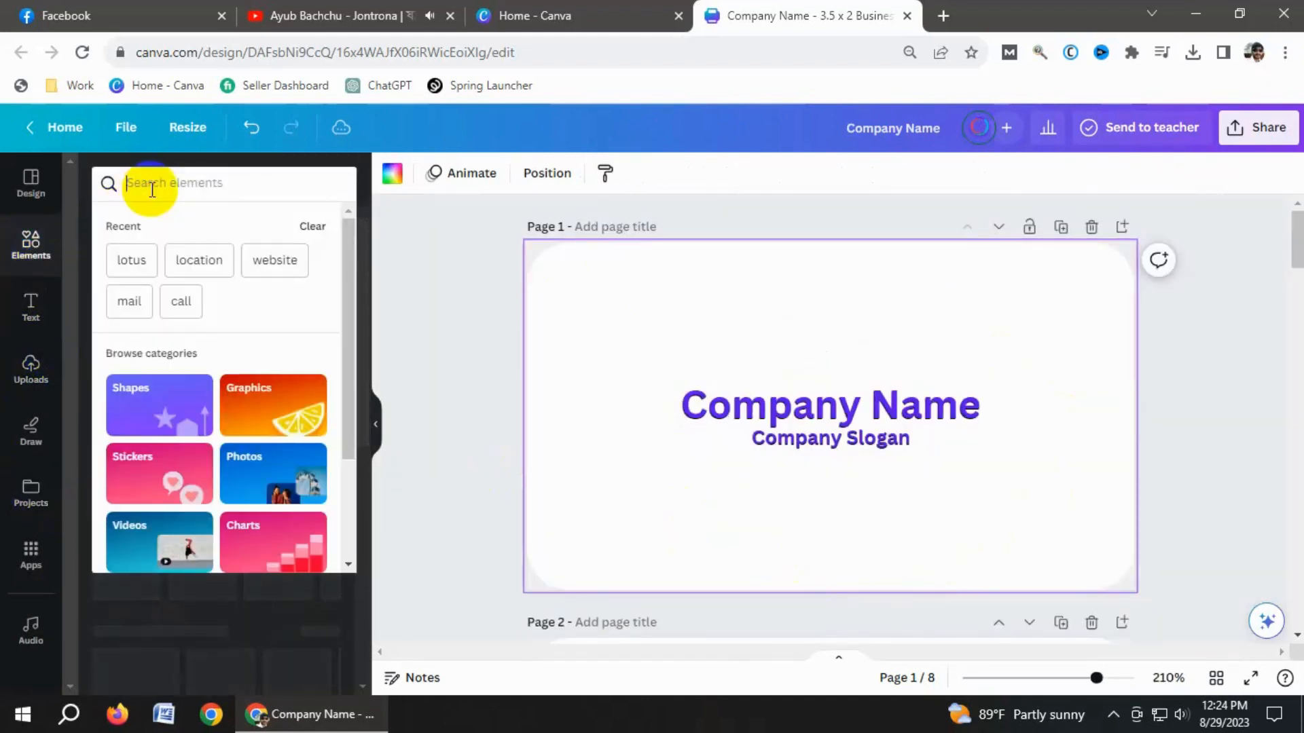
pyautogui.write('Steel')
pyautogui.press('Return')
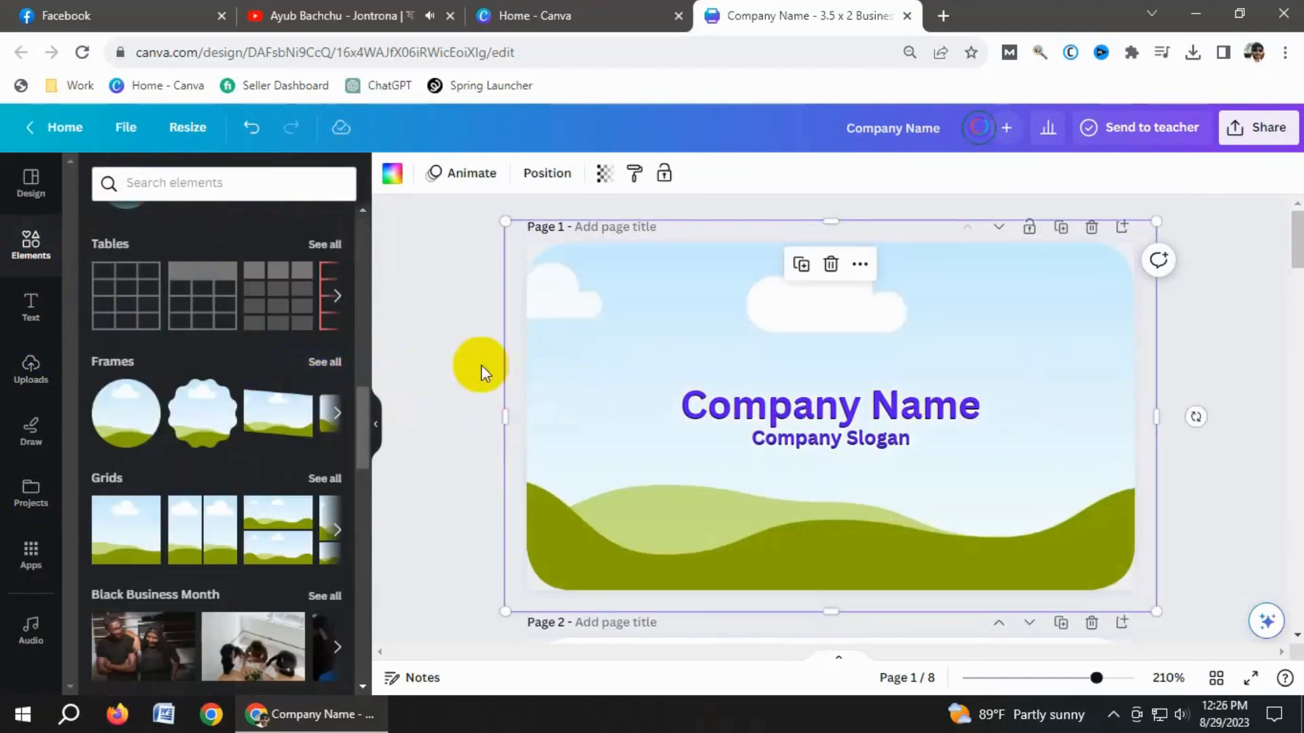
# - Fill the card-sized frame behind the text on page 1 with the recently used brushed steel image
pyautogui.click(430, 334)
pyautogui.click(591, 331)
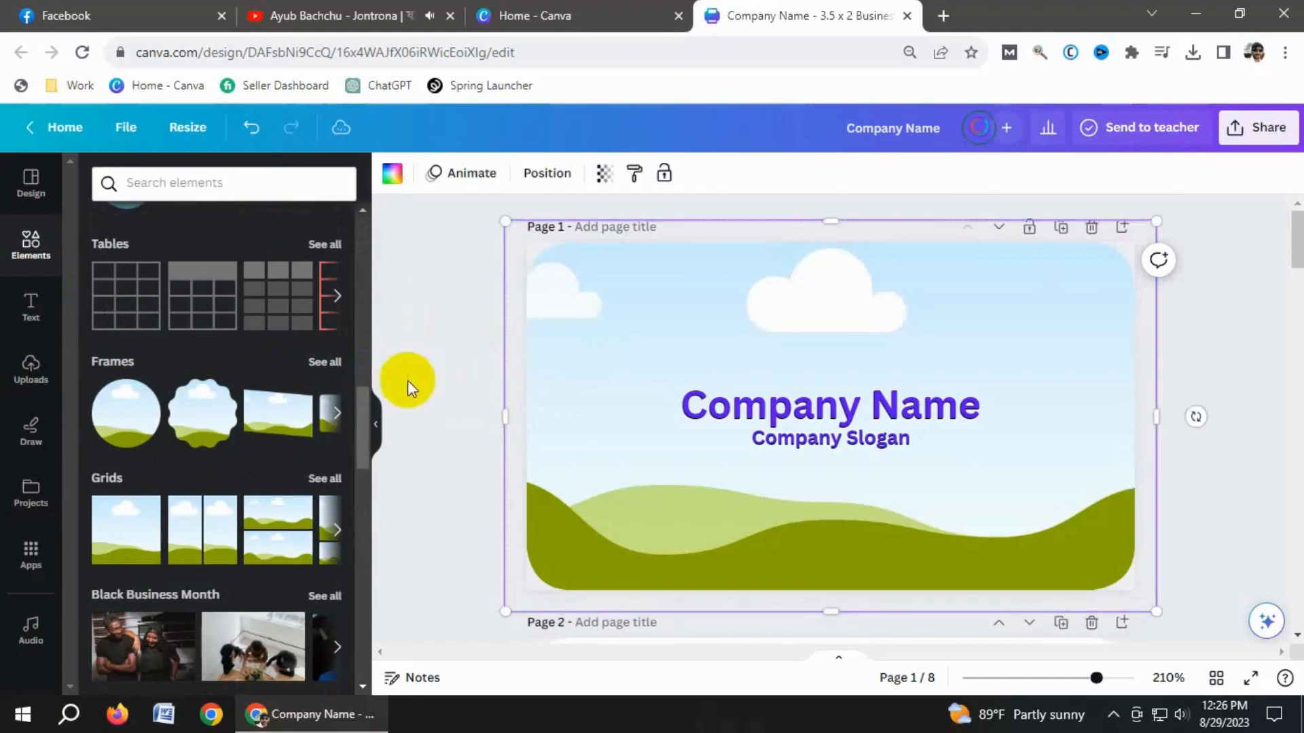
pyautogui.scroll(10, 264, 390)
pyautogui.click(222, 340)
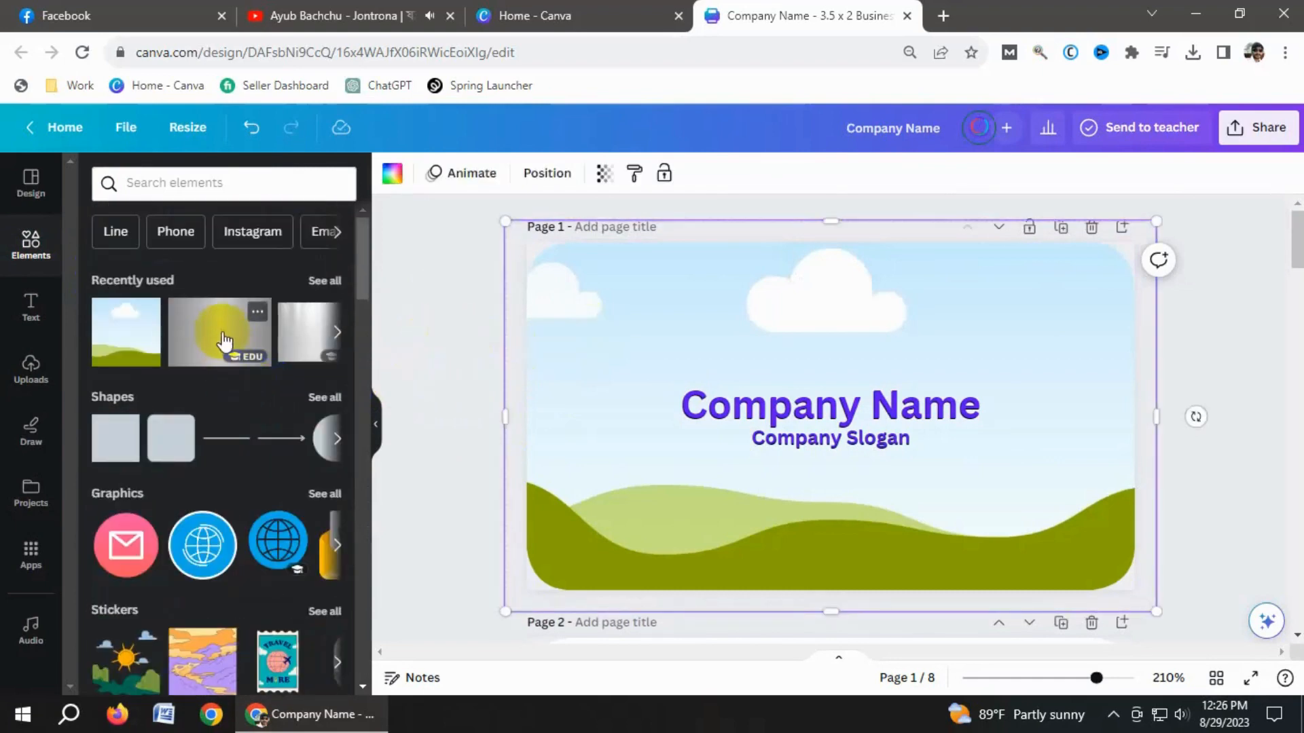
pyautogui.moveTo(695, 313); pyautogui.dragTo(622, 287)
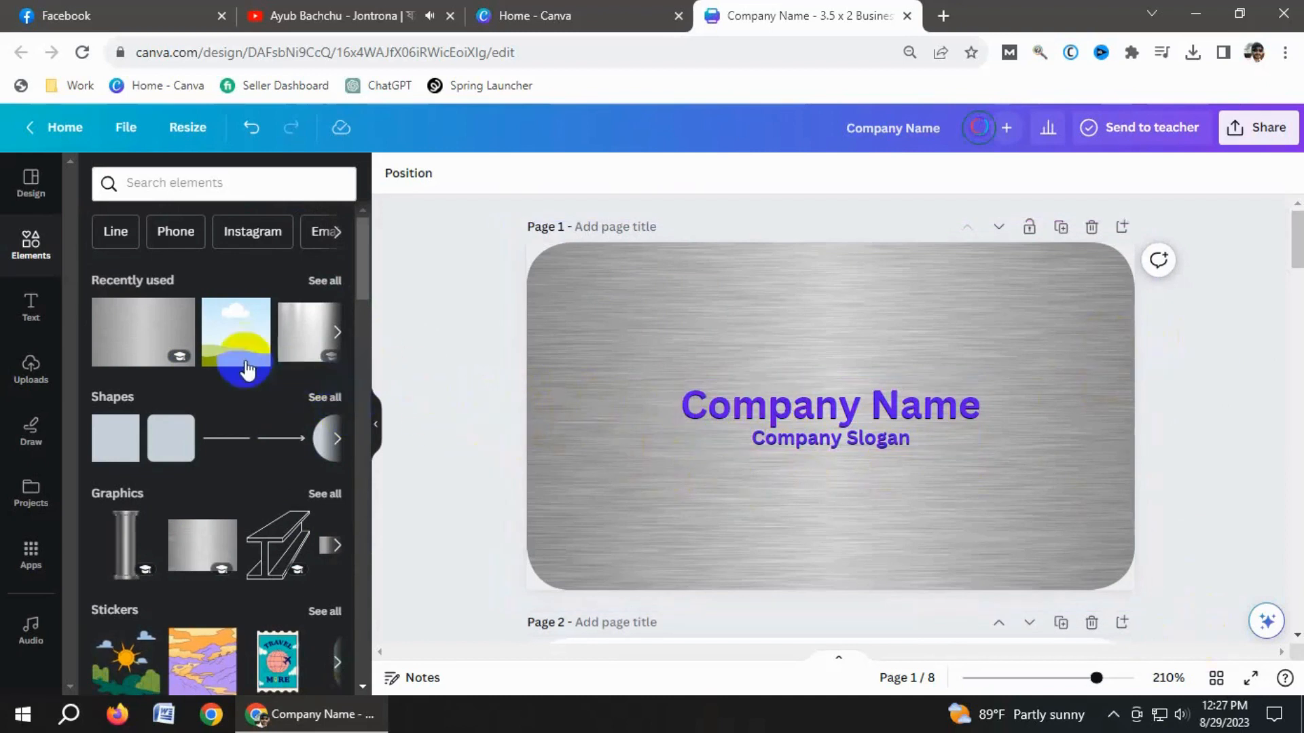
# - Add the frame with one rounded corner, rotate that corner toward the text, and enlarge it to span the card's right edge
pyautogui.click(338, 332)
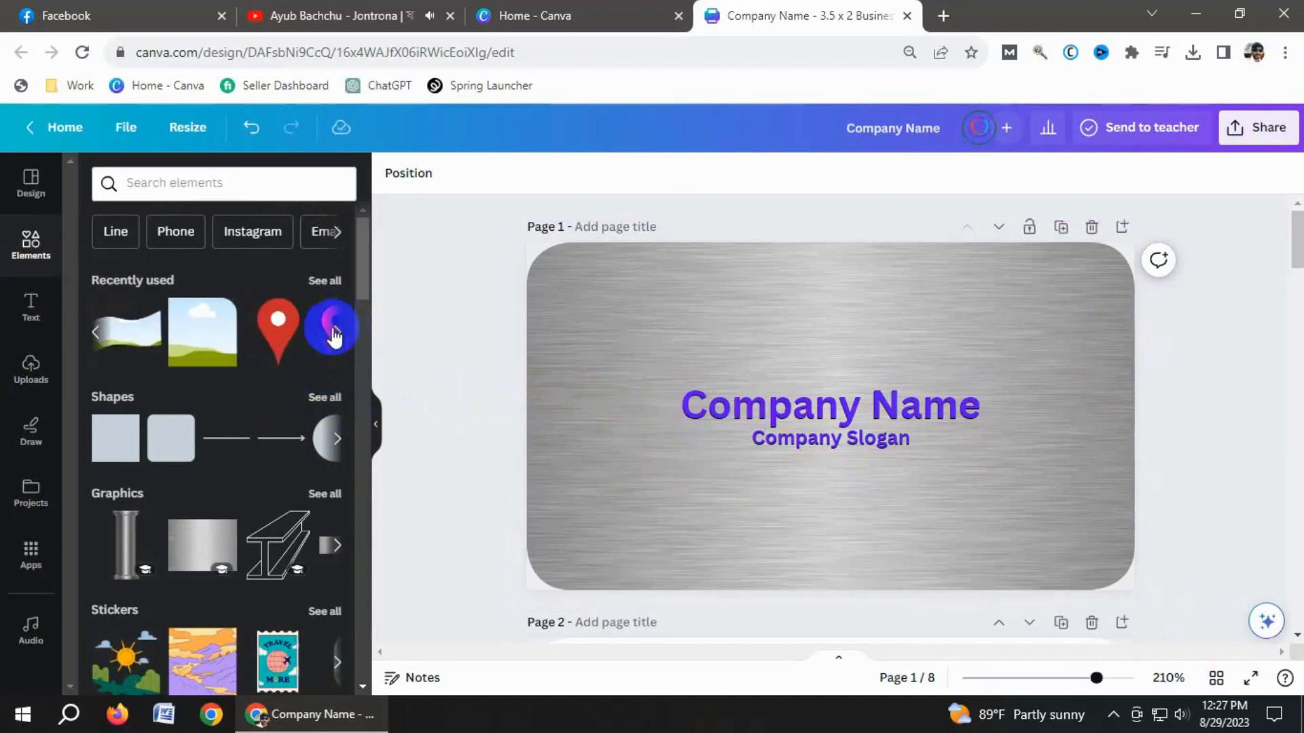
pyautogui.click(202, 345)
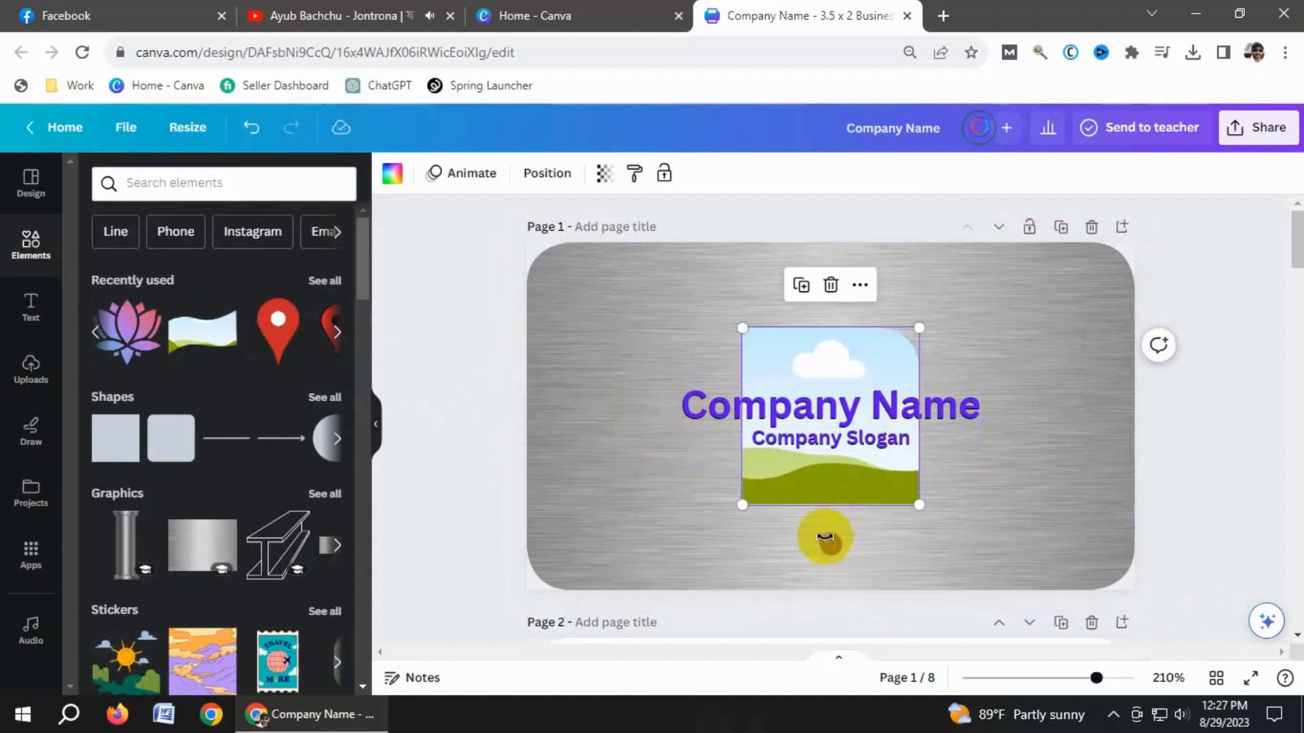
pyautogui.moveTo(818, 540); pyautogui.dragTo(1094, 290)
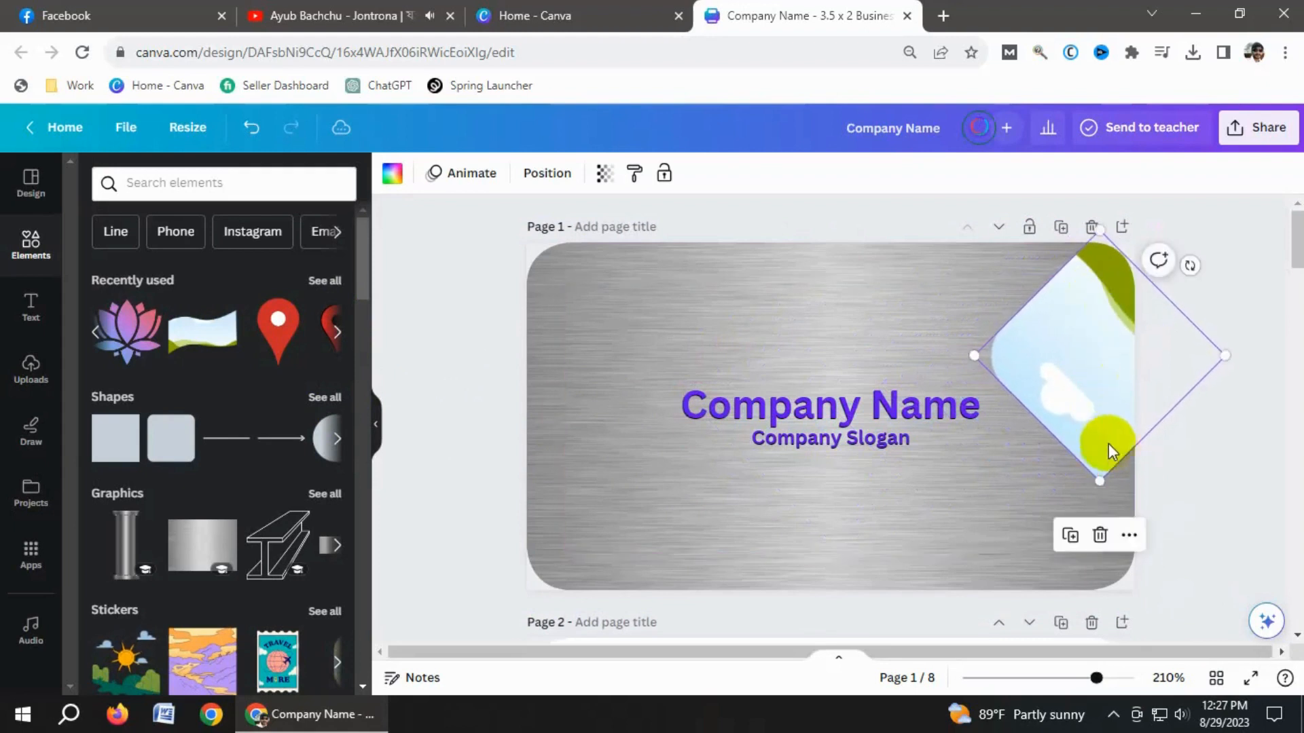
pyautogui.moveTo(1100, 482); pyautogui.dragTo(1139, 602)
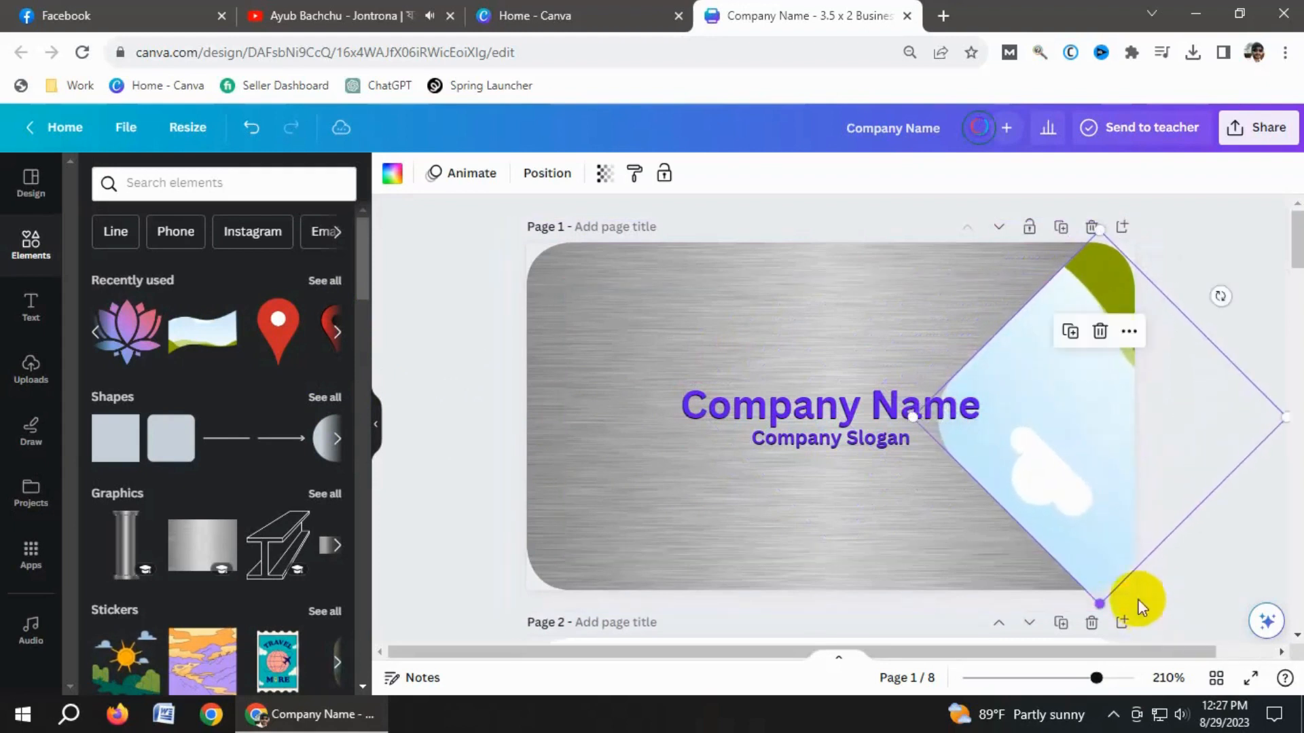
pyautogui.moveTo(1054, 438); pyautogui.dragTo(1094, 439)
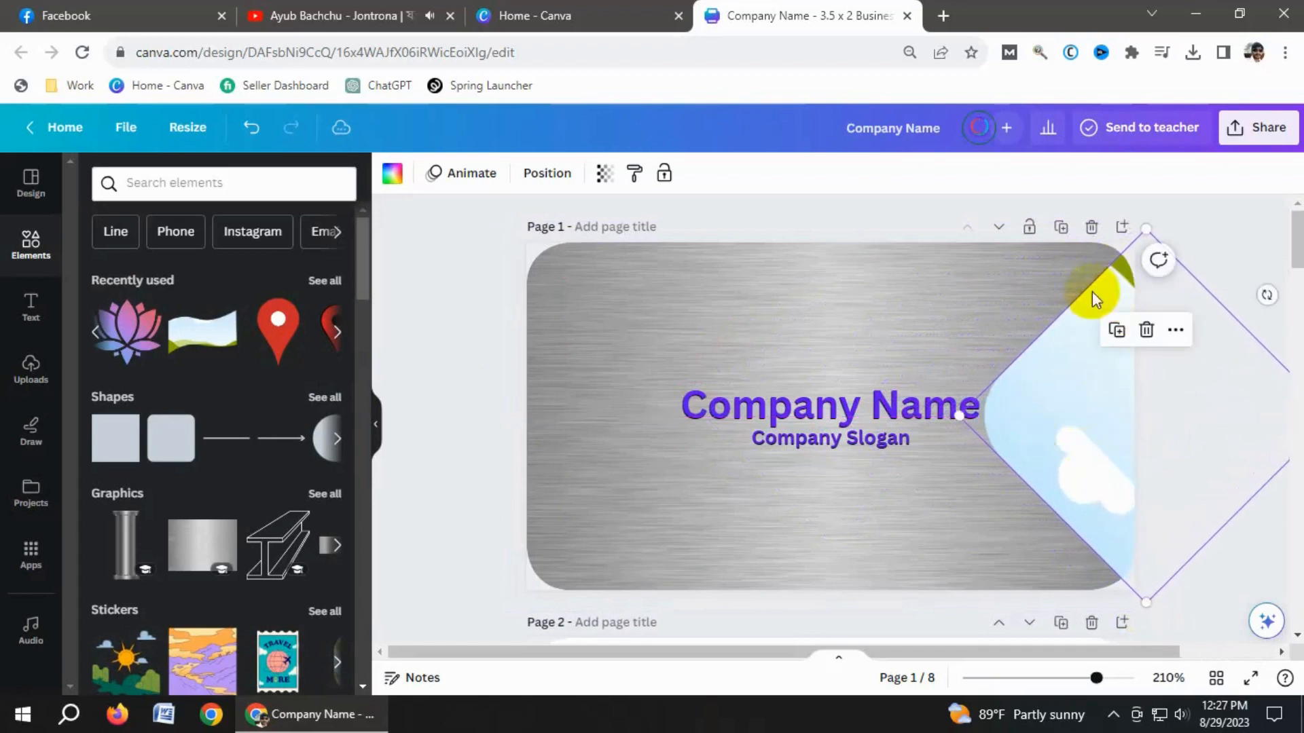
# - Fill the rotated frame at the card's right edge with bright red from the document colors
pyautogui.click(399, 173)
pyautogui.click(397, 175)
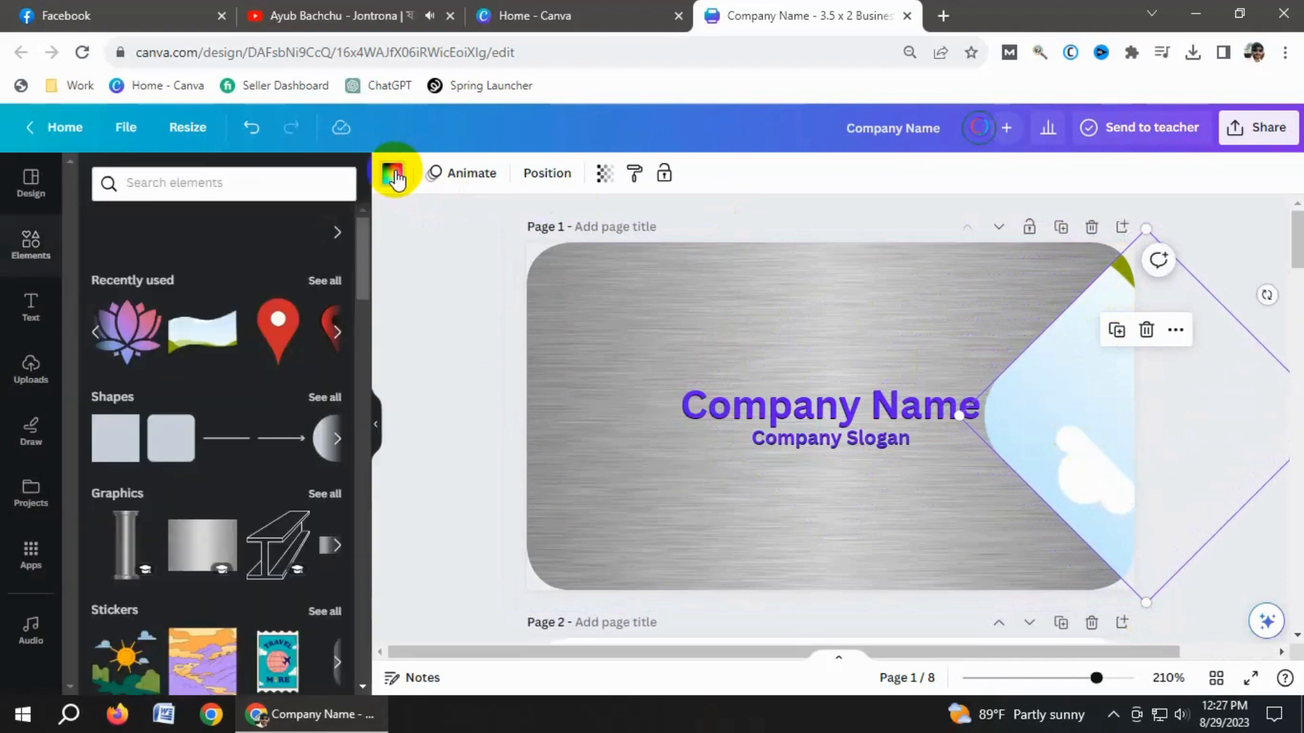
pyautogui.click(397, 179)
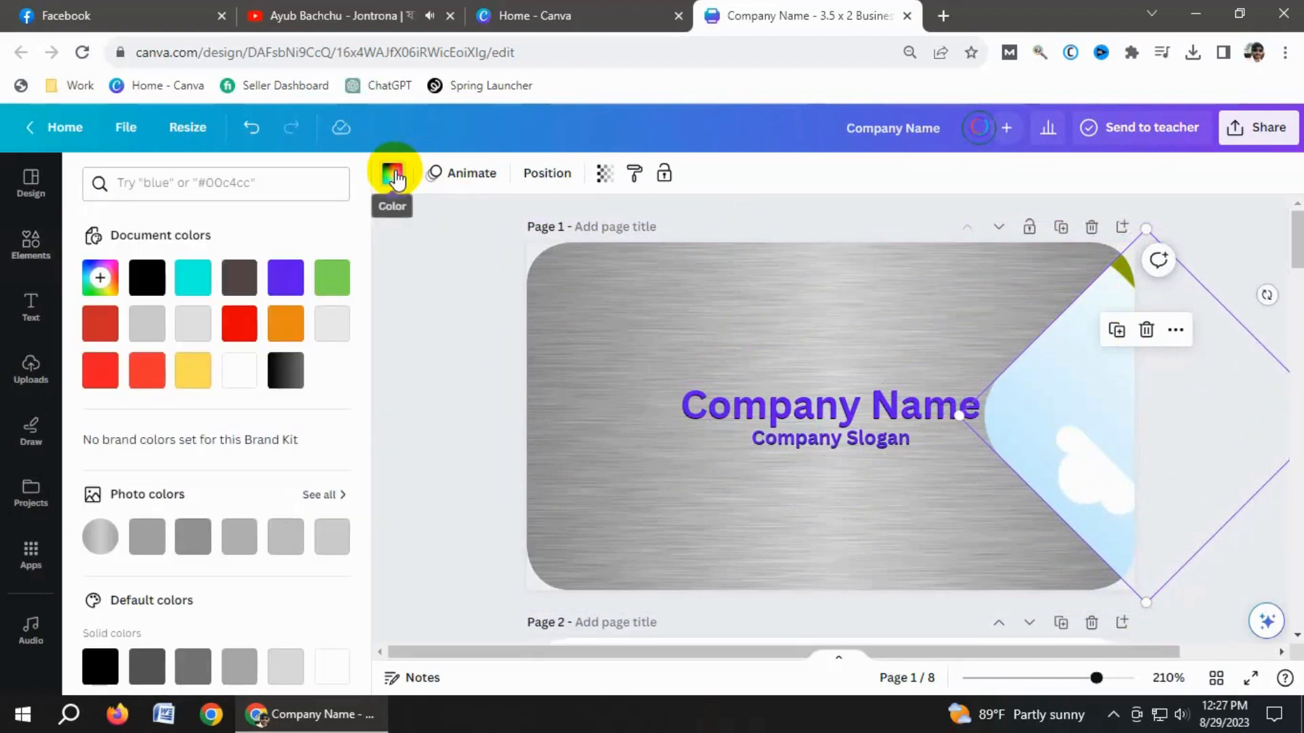
pyautogui.click(239, 325)
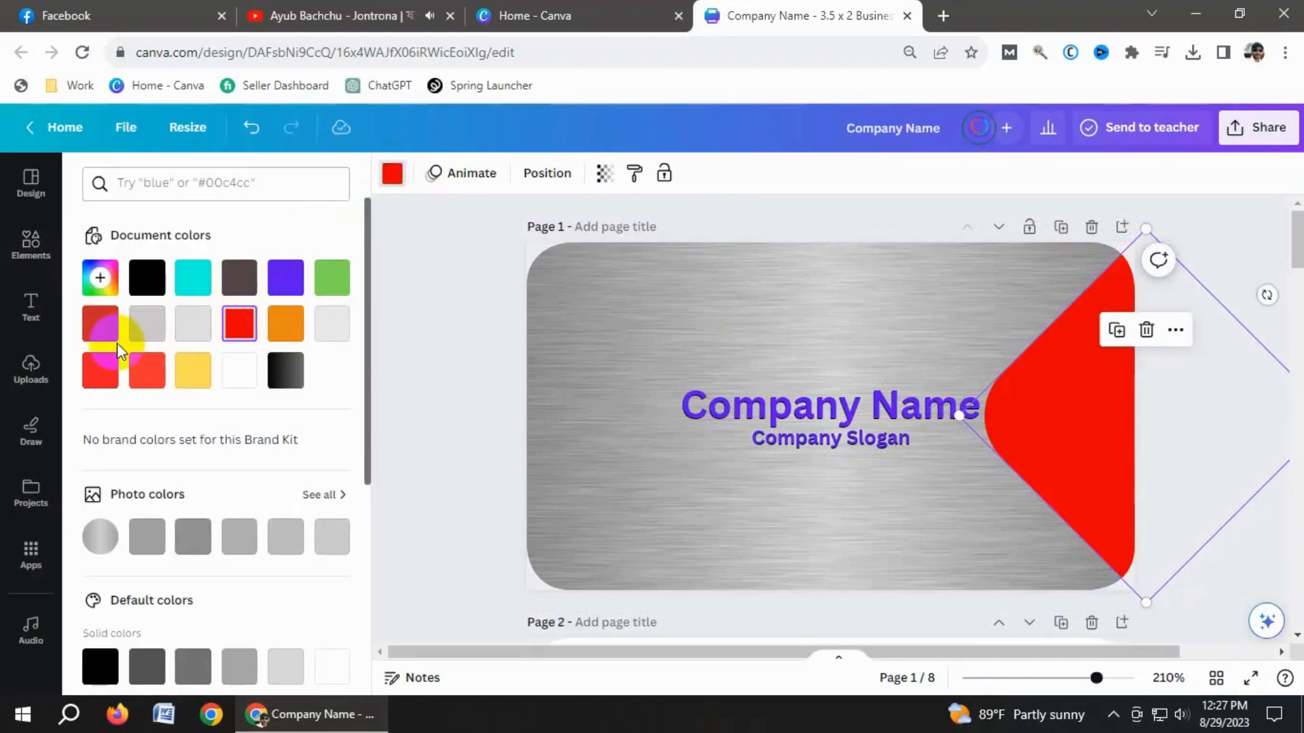
# - Duplicate the red shape, offset the copy toward the card's right edge to leave a red band, and color it light gray
pyautogui.click(1117, 330)
pyautogui.moveTo(1111, 380); pyautogui.dragTo(1122, 348)
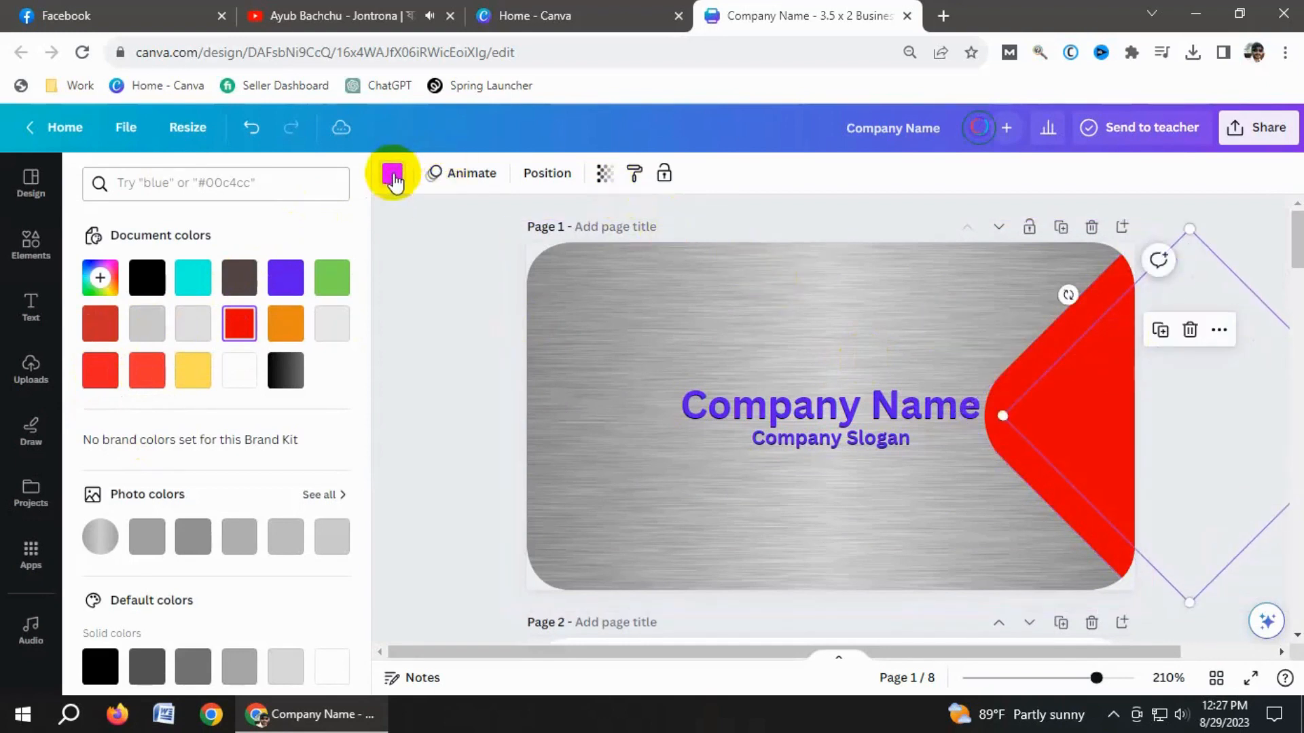
pyautogui.click(392, 173)
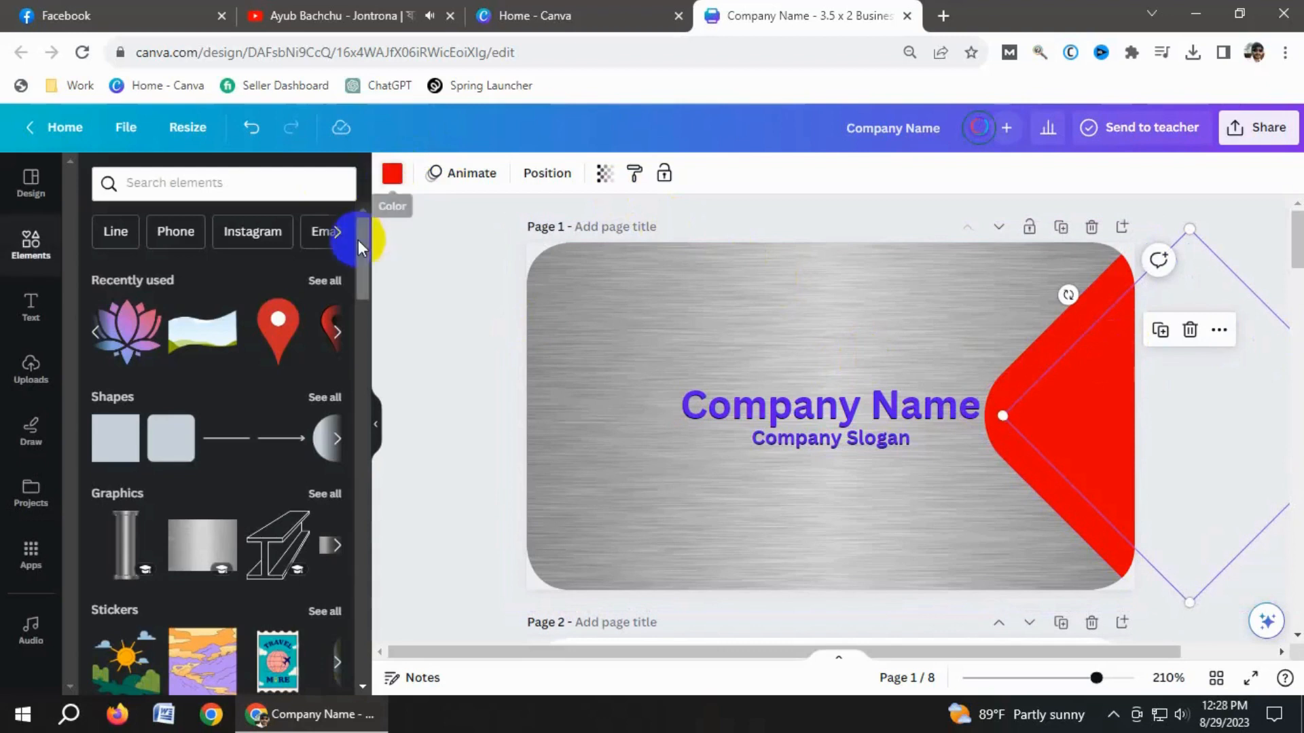
pyautogui.click(394, 178)
pyautogui.click(393, 178)
pyautogui.click(394, 178)
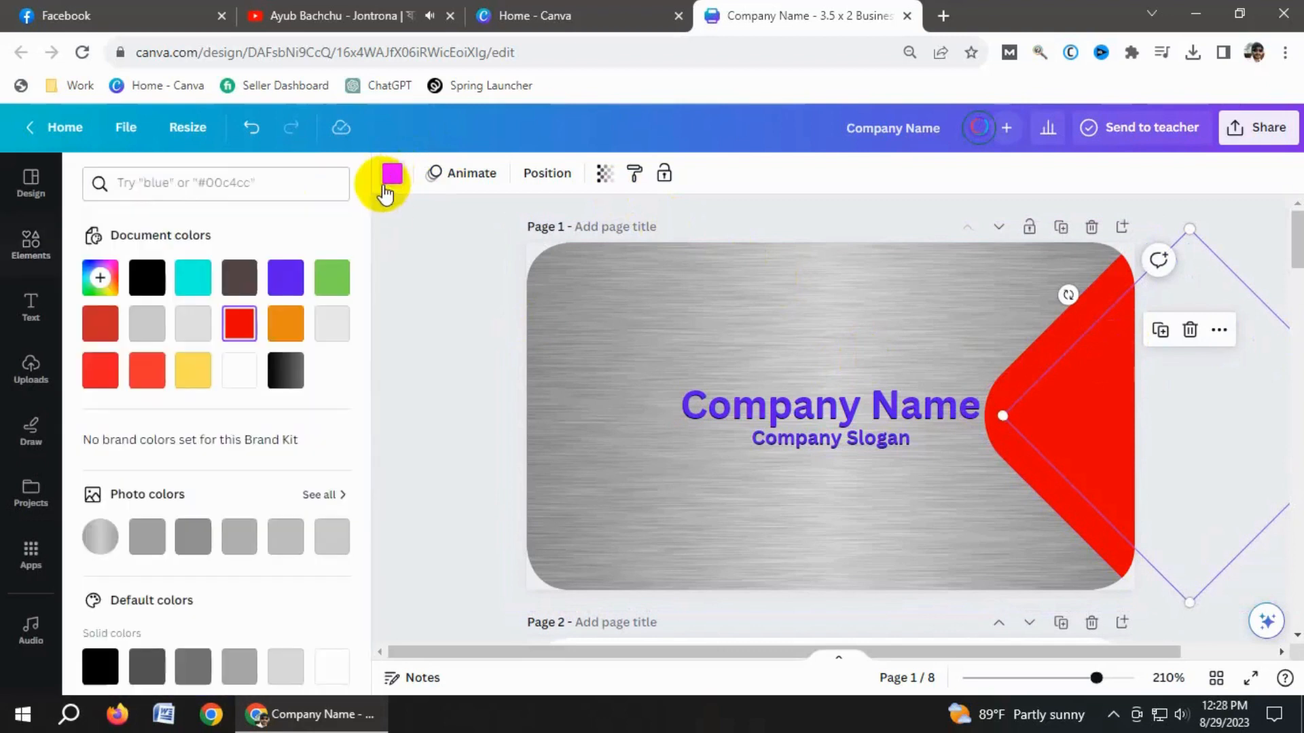
pyautogui.click(236, 375)
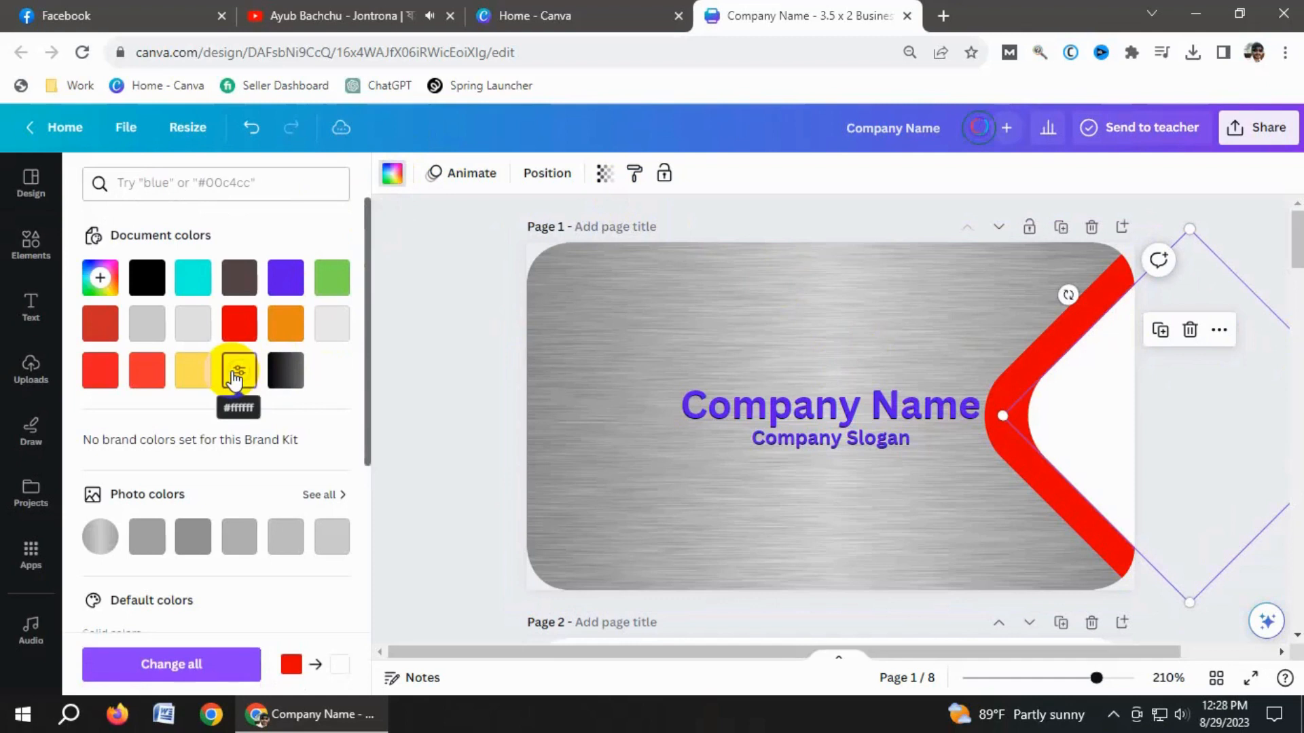
pyautogui.moveTo(1083, 416); pyautogui.dragTo(1072, 414)
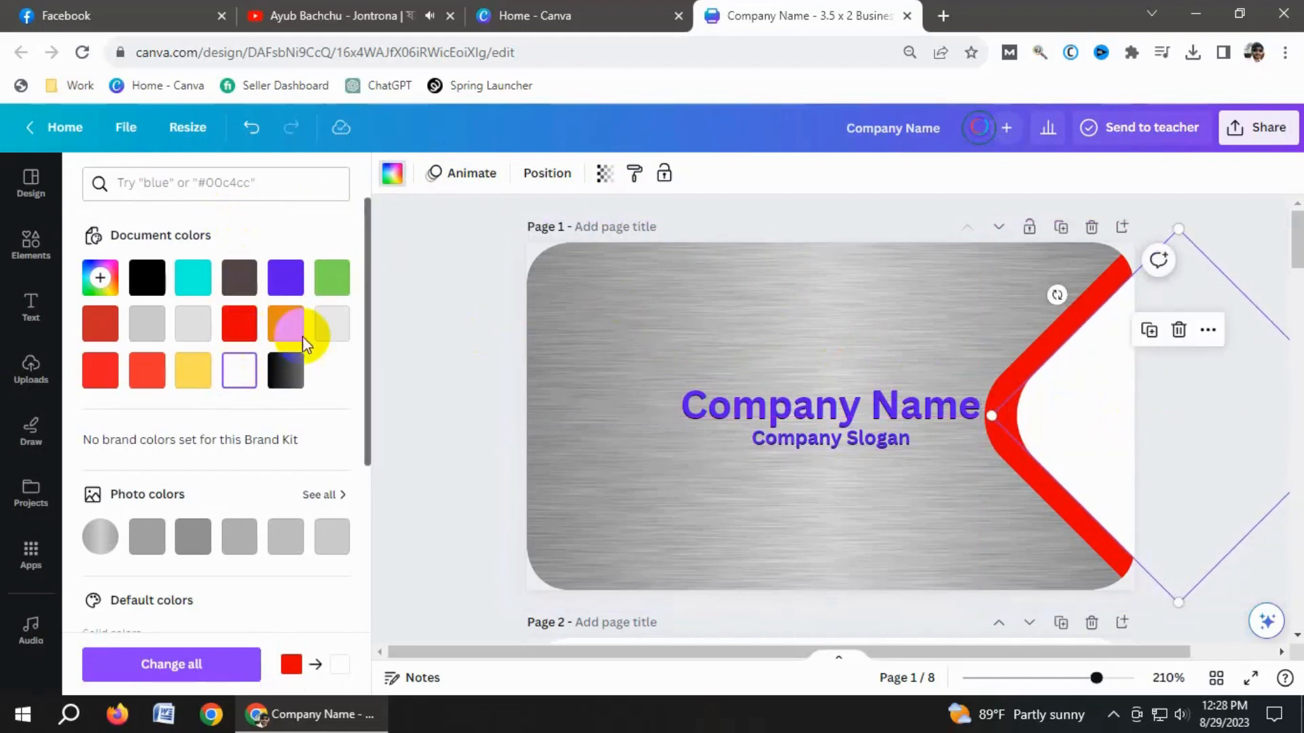
pyautogui.click(330, 326)
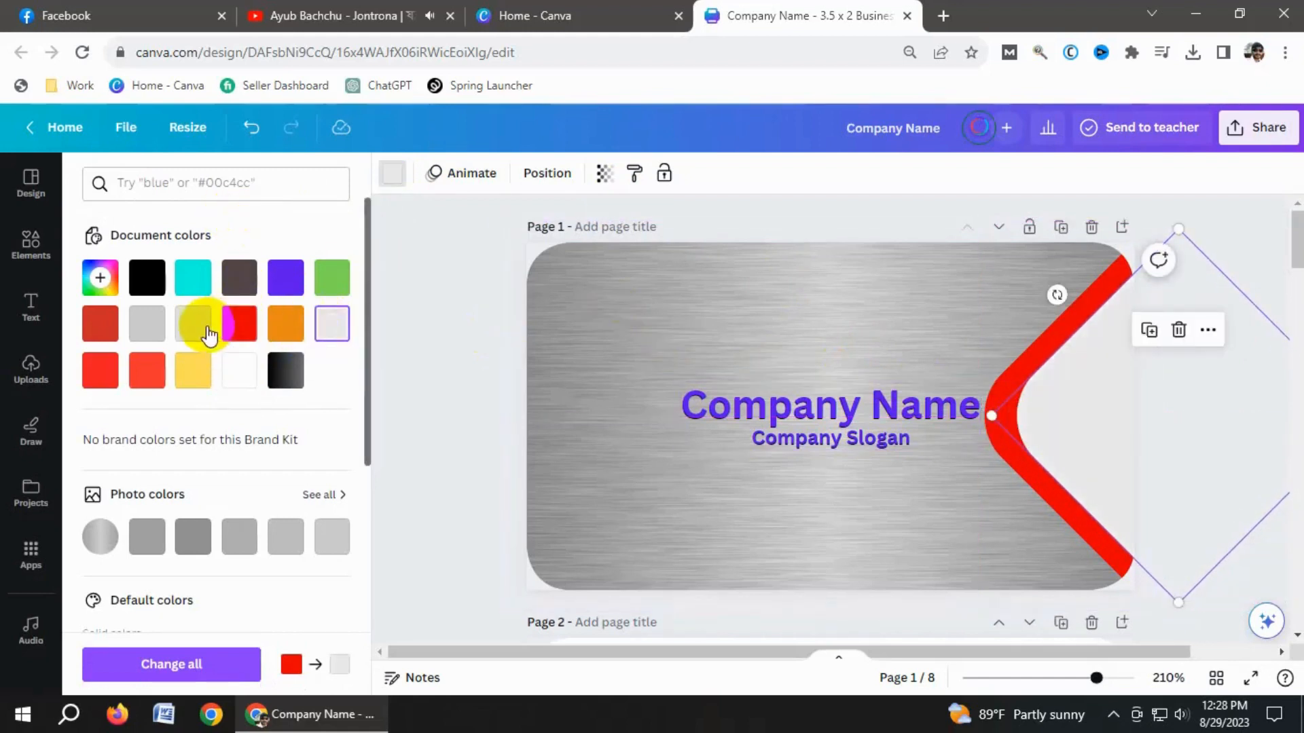
pyautogui.click(186, 331)
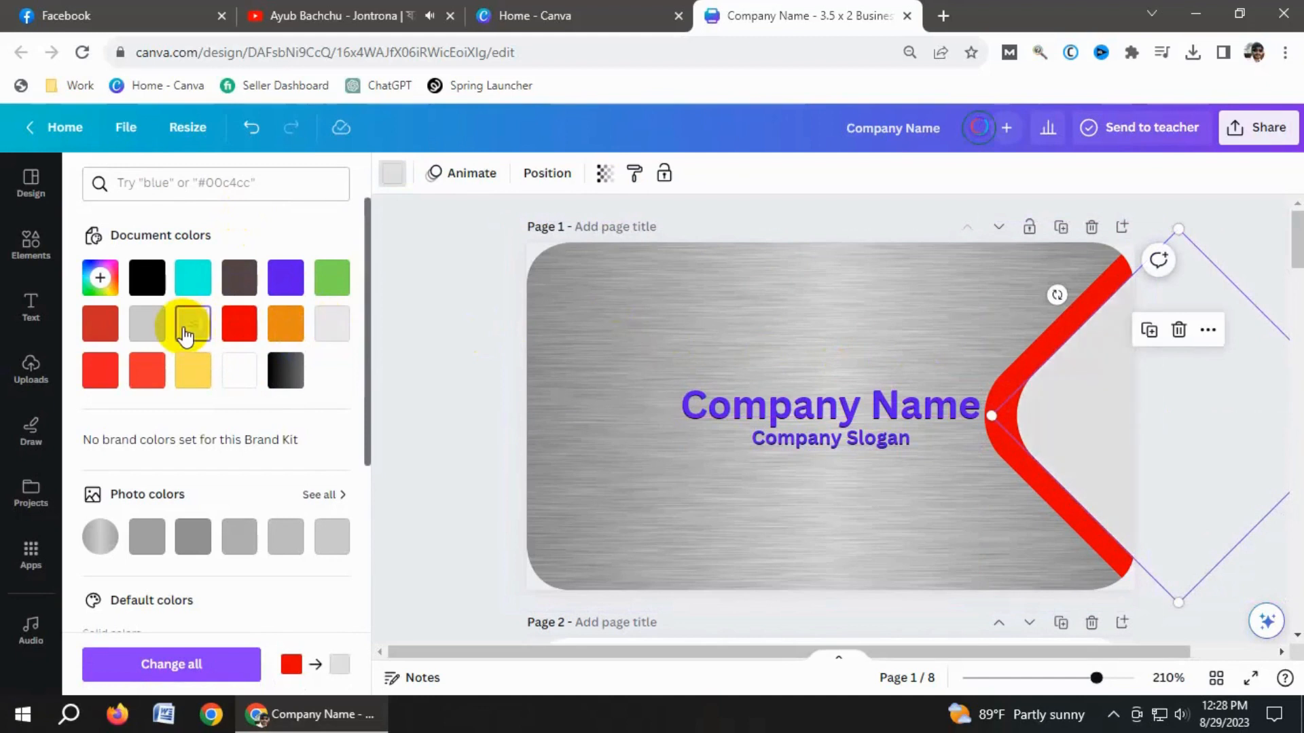
# - Recolor the copied shape at the card's right edge with the slightly darker light gray from the document colors
pyautogui.click(147, 333)
pyautogui.click(477, 408)
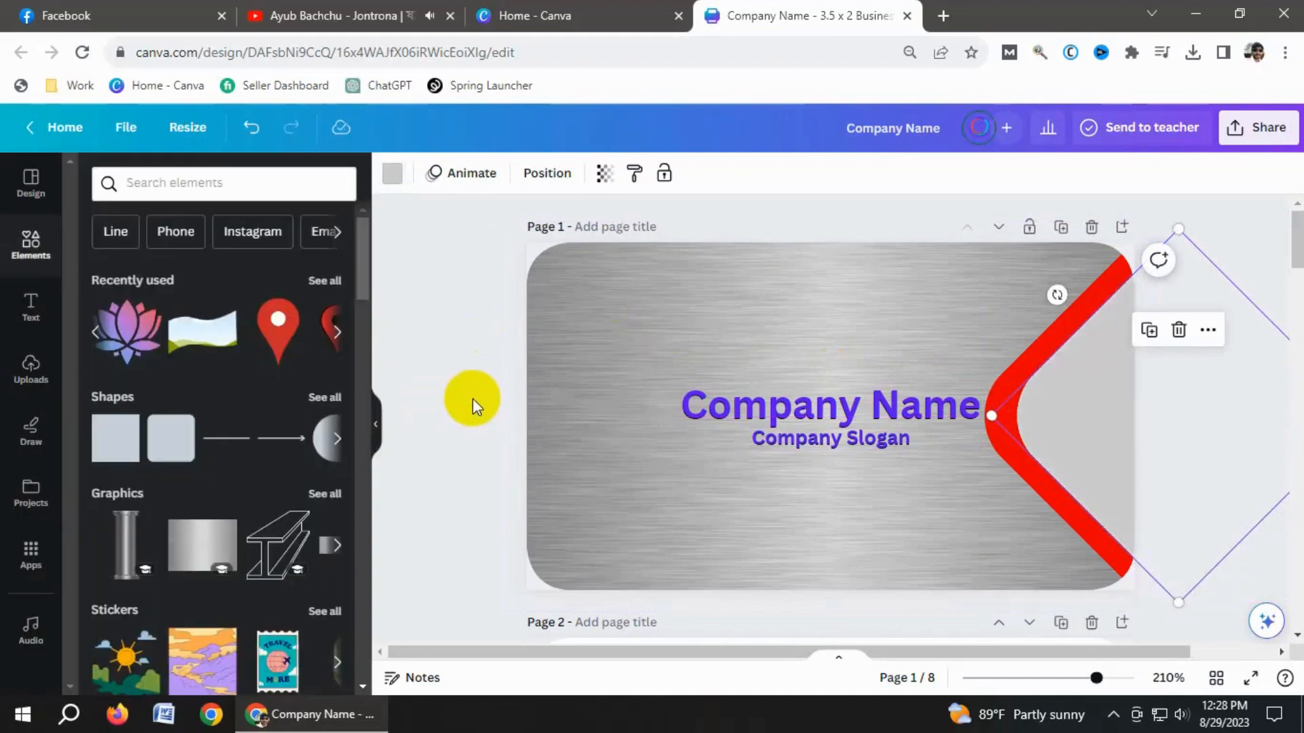
pyautogui.click(473, 390)
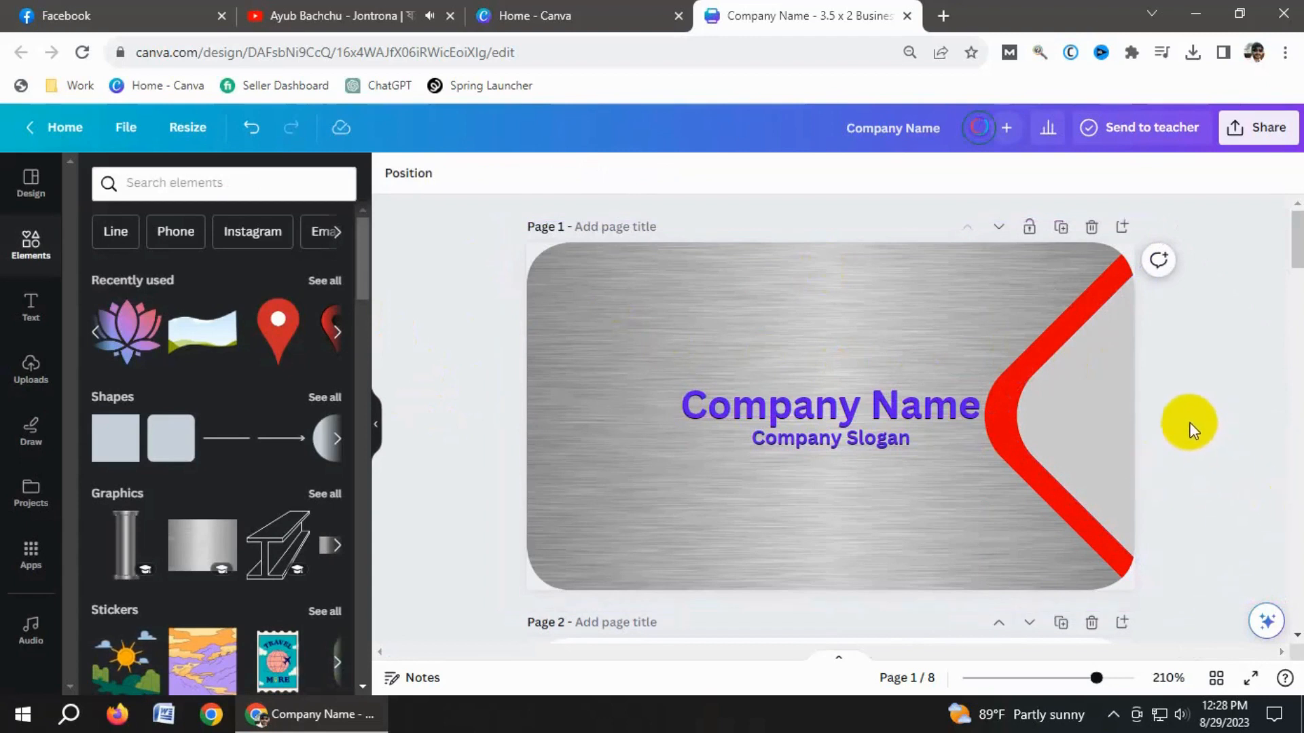
# - Search the elements for "lotus", add the multicolored gradient lotus graphic, and place it centered above the company name
pyautogui.click(228, 272)
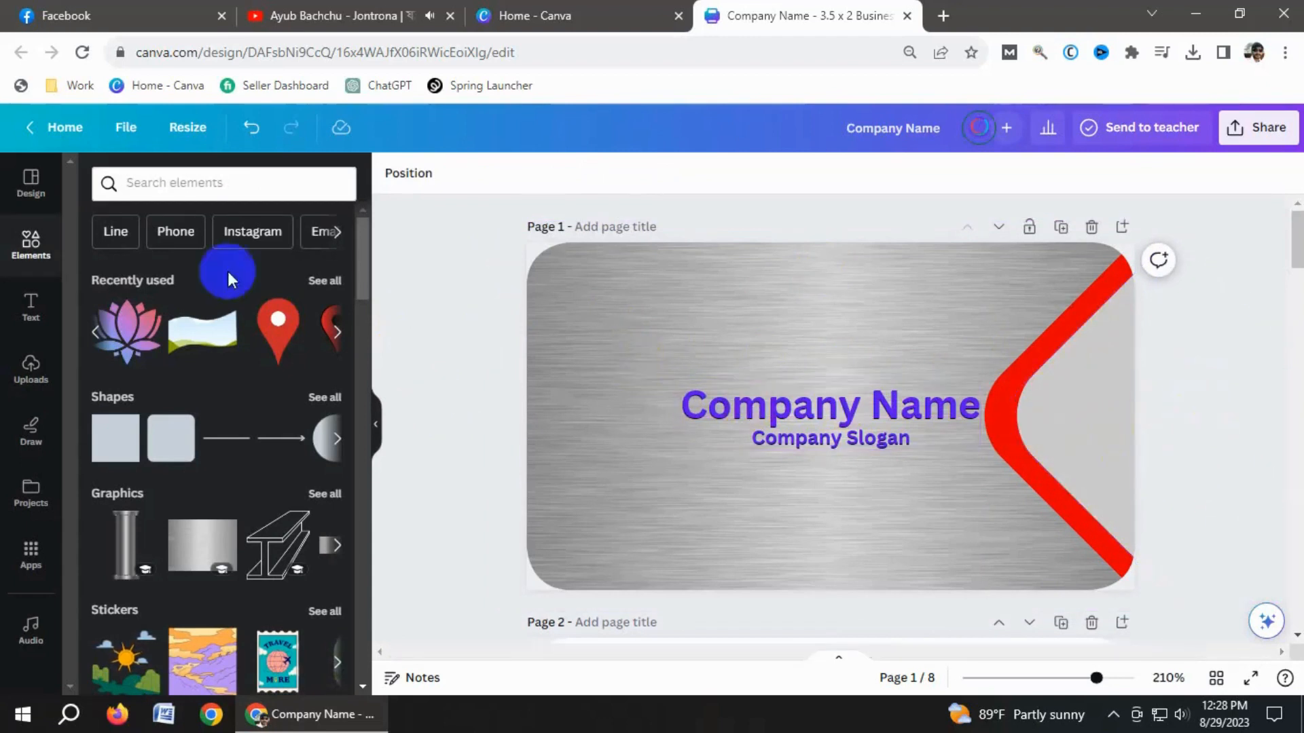
pyautogui.click(145, 203)
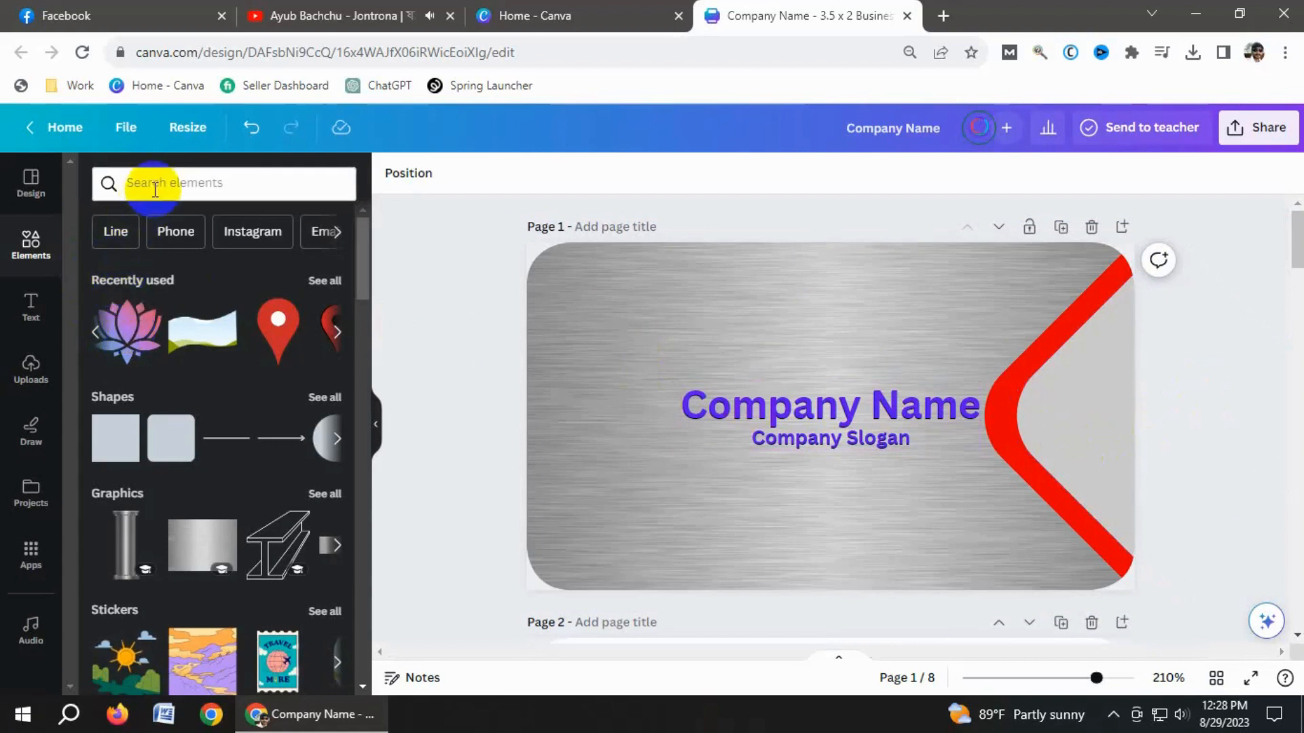
pyautogui.click(154, 189)
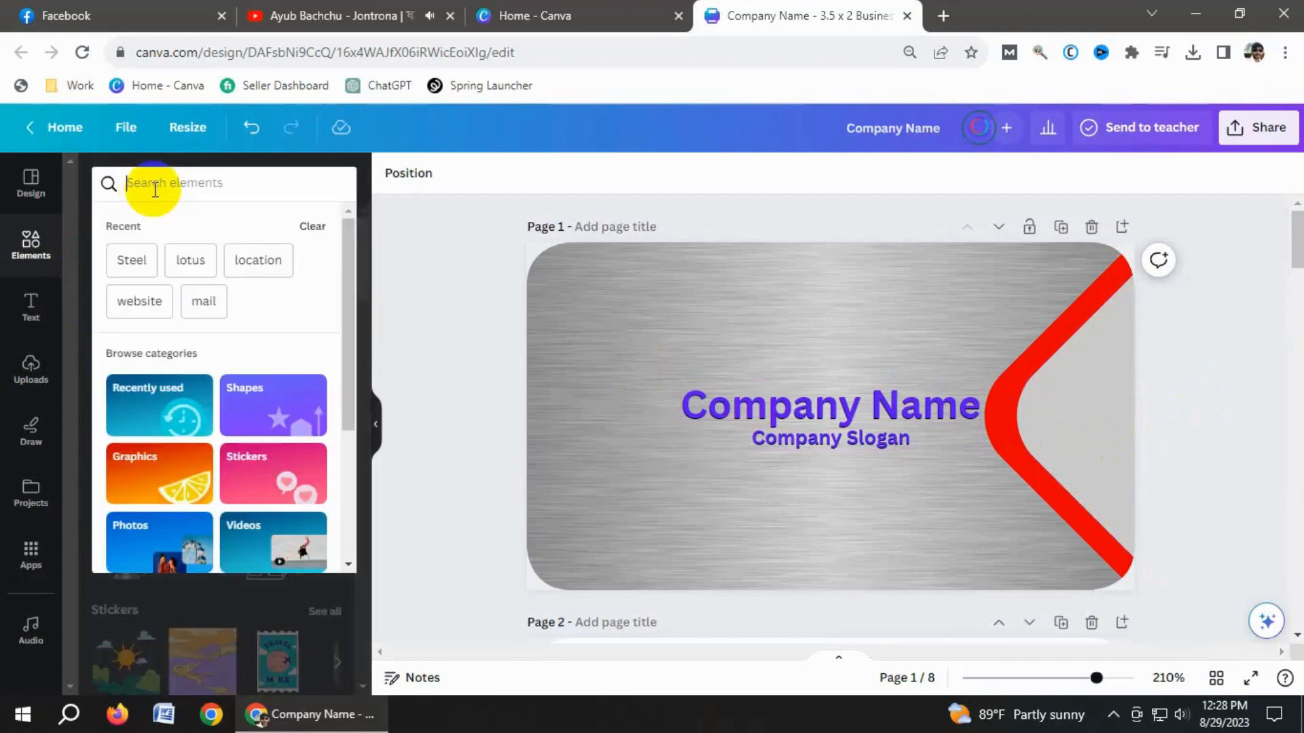
pyautogui.write('lotus')
pyautogui.press('Return')
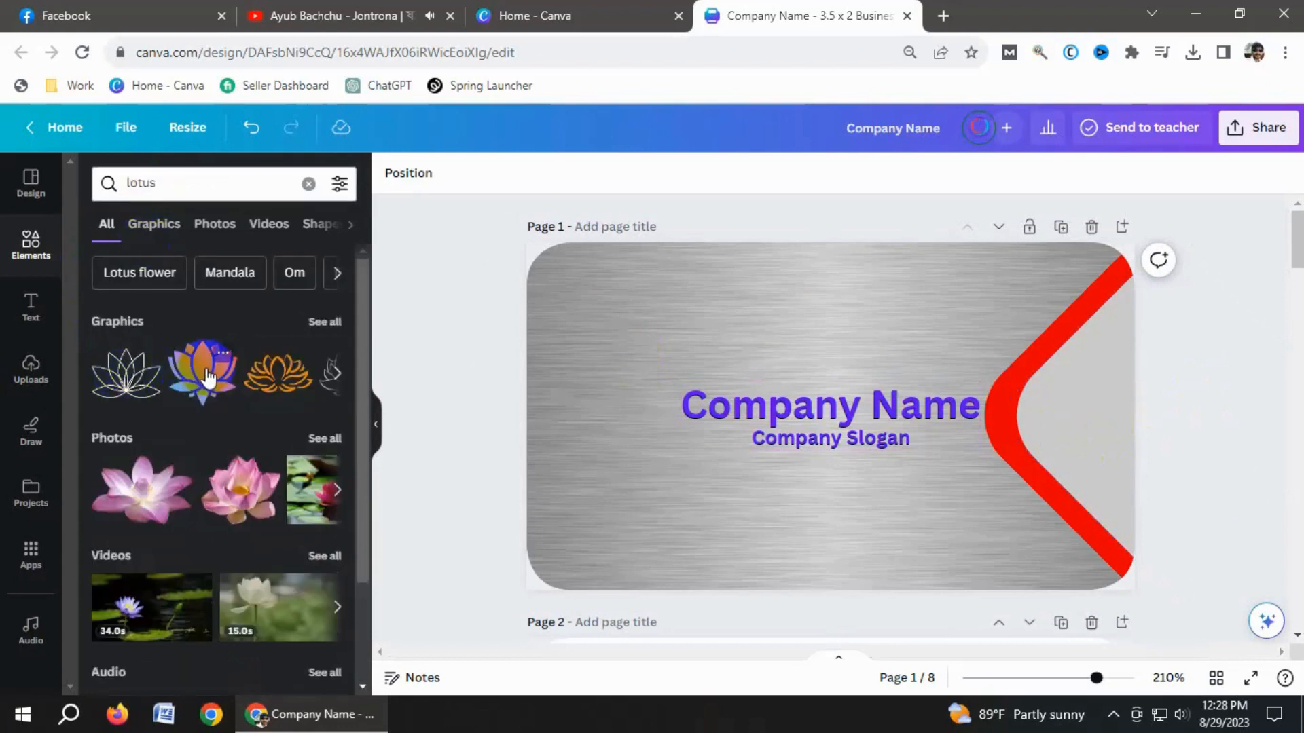
pyautogui.click(206, 378)
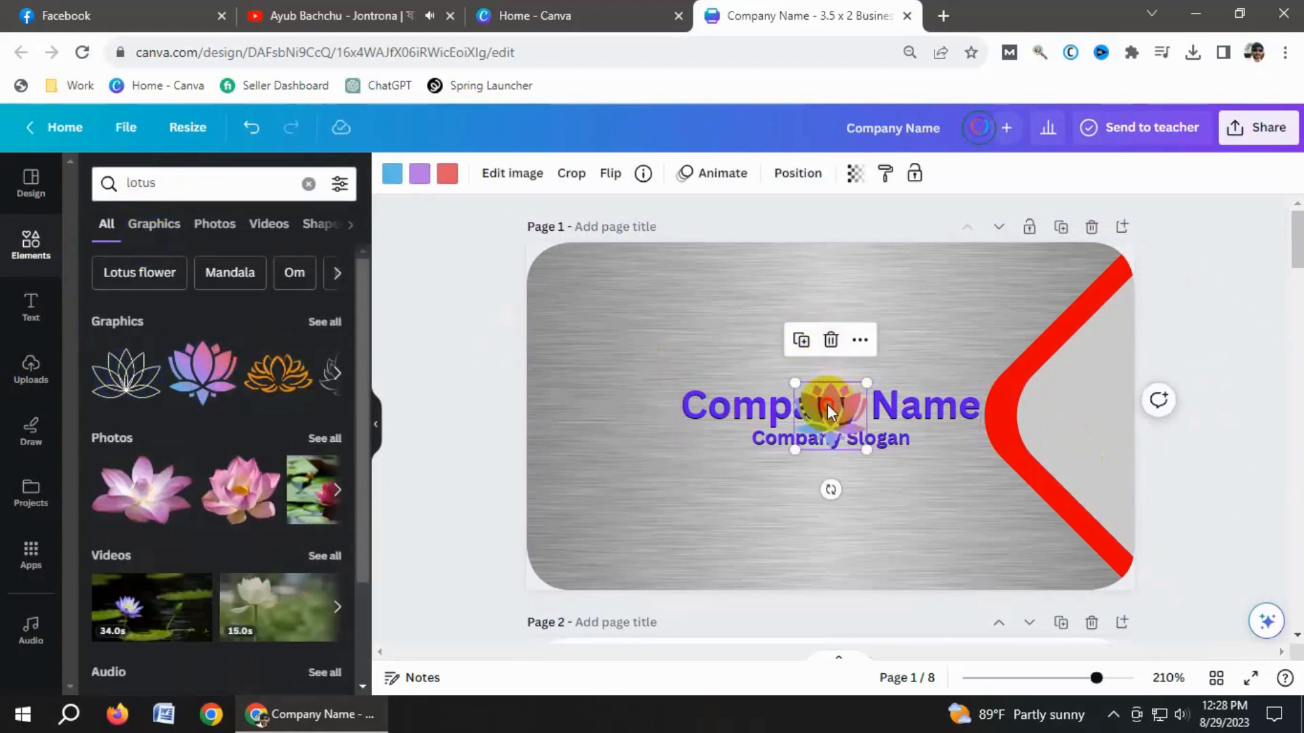
pyautogui.moveTo(827, 409); pyautogui.dragTo(829, 343)
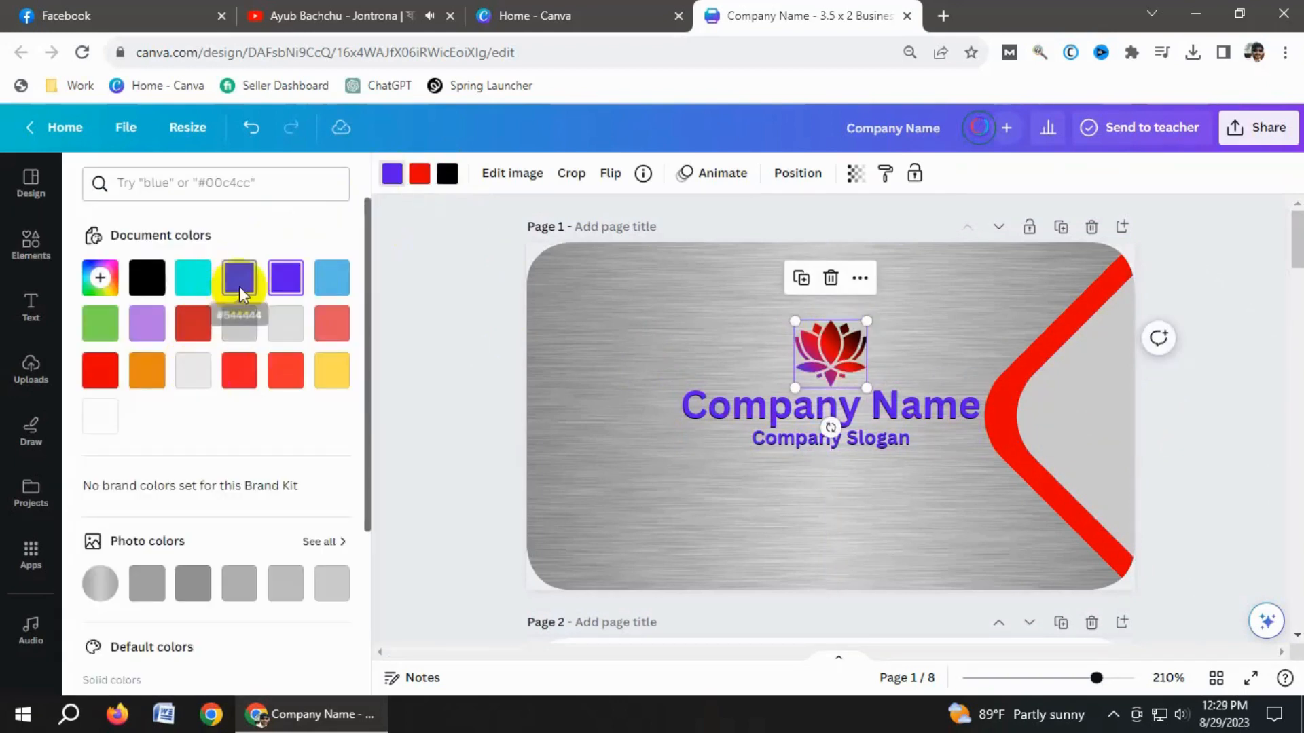
# - Recolor the lotus graphic in black, red and purple #5e17eb from the document colors
pyautogui.click(146, 278)
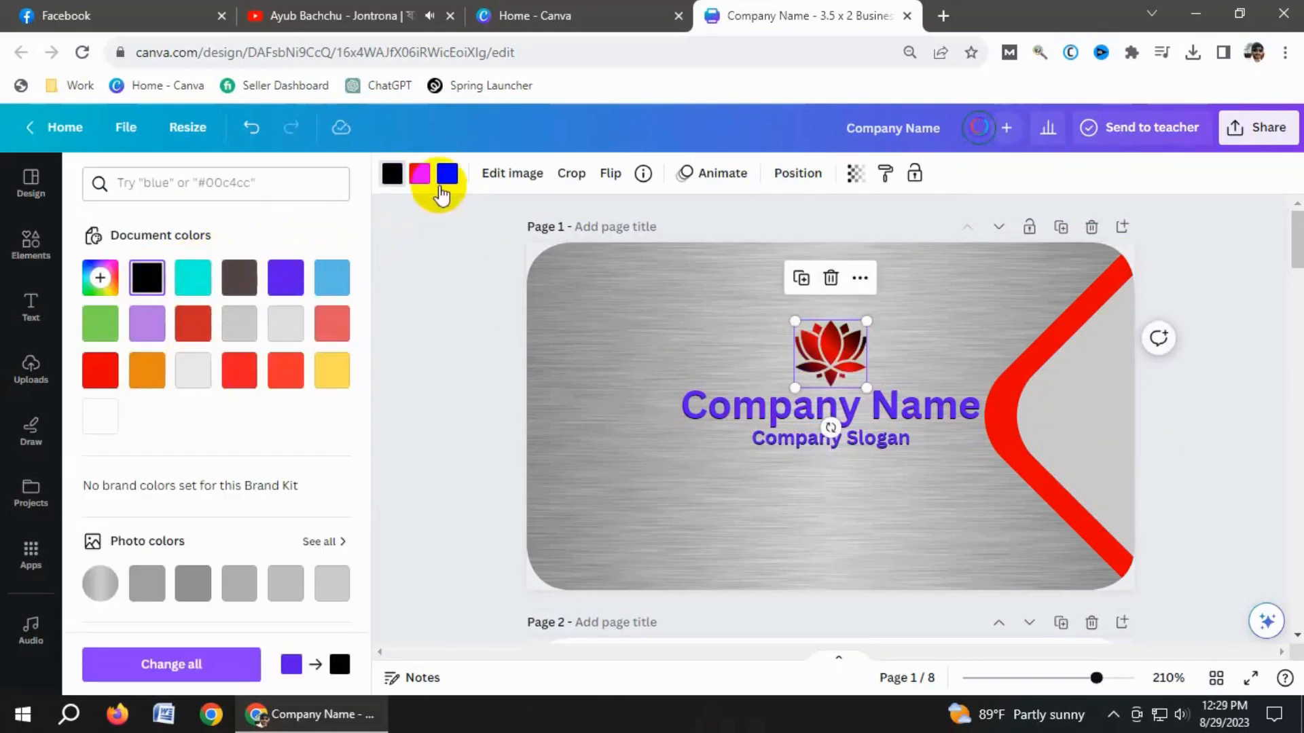
pyautogui.click(445, 175)
pyautogui.click(286, 278)
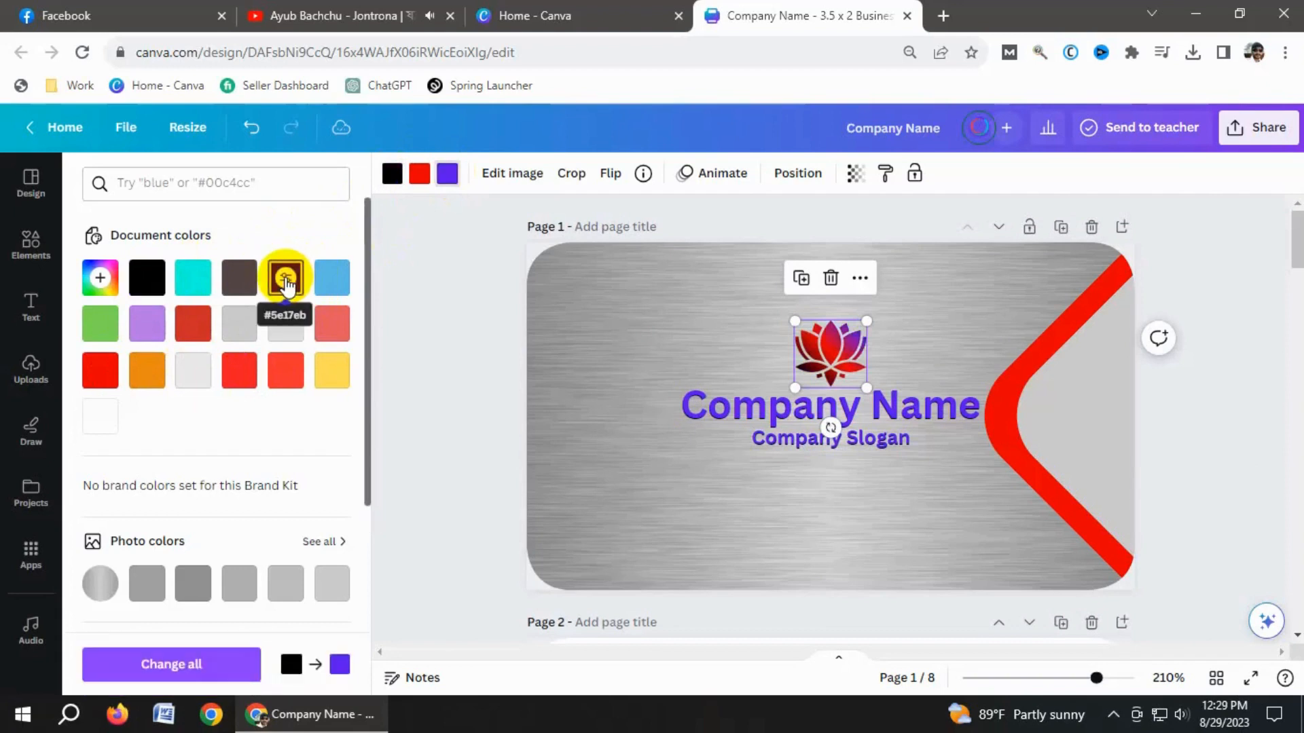
pyautogui.click(462, 344)
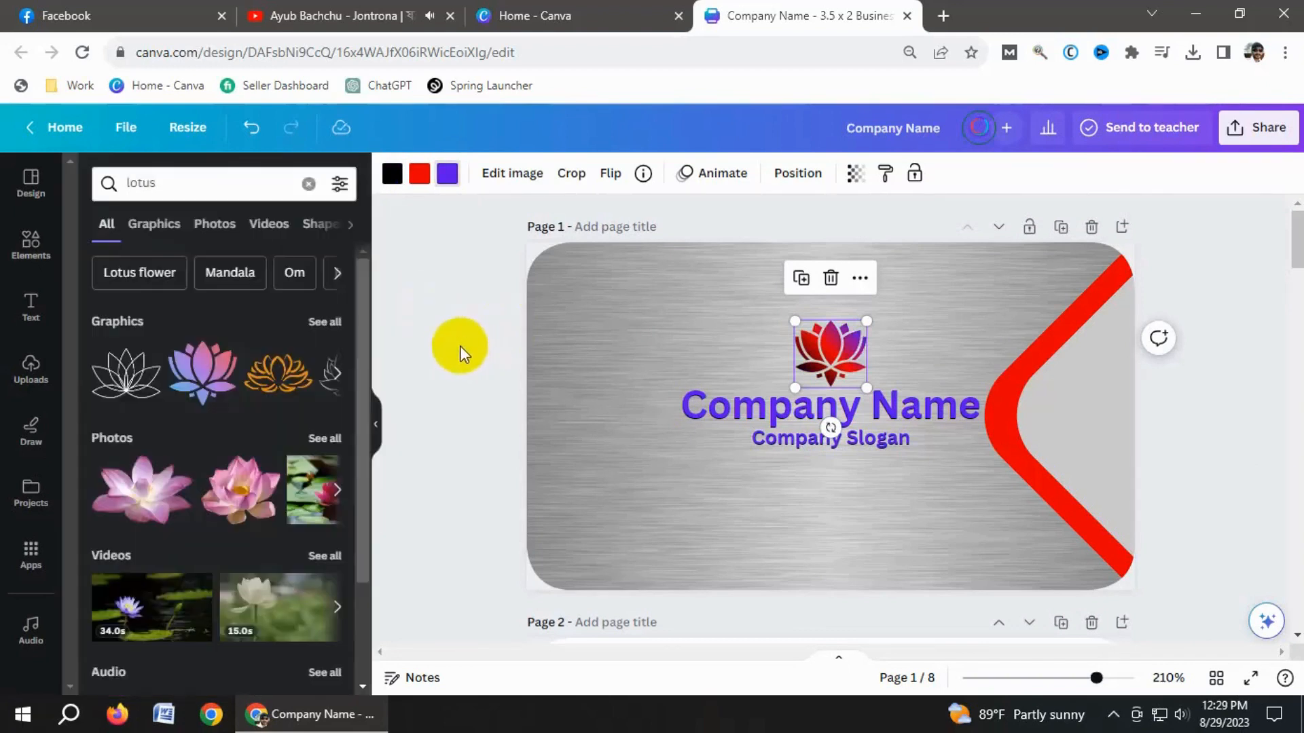
pyautogui.click(478, 349)
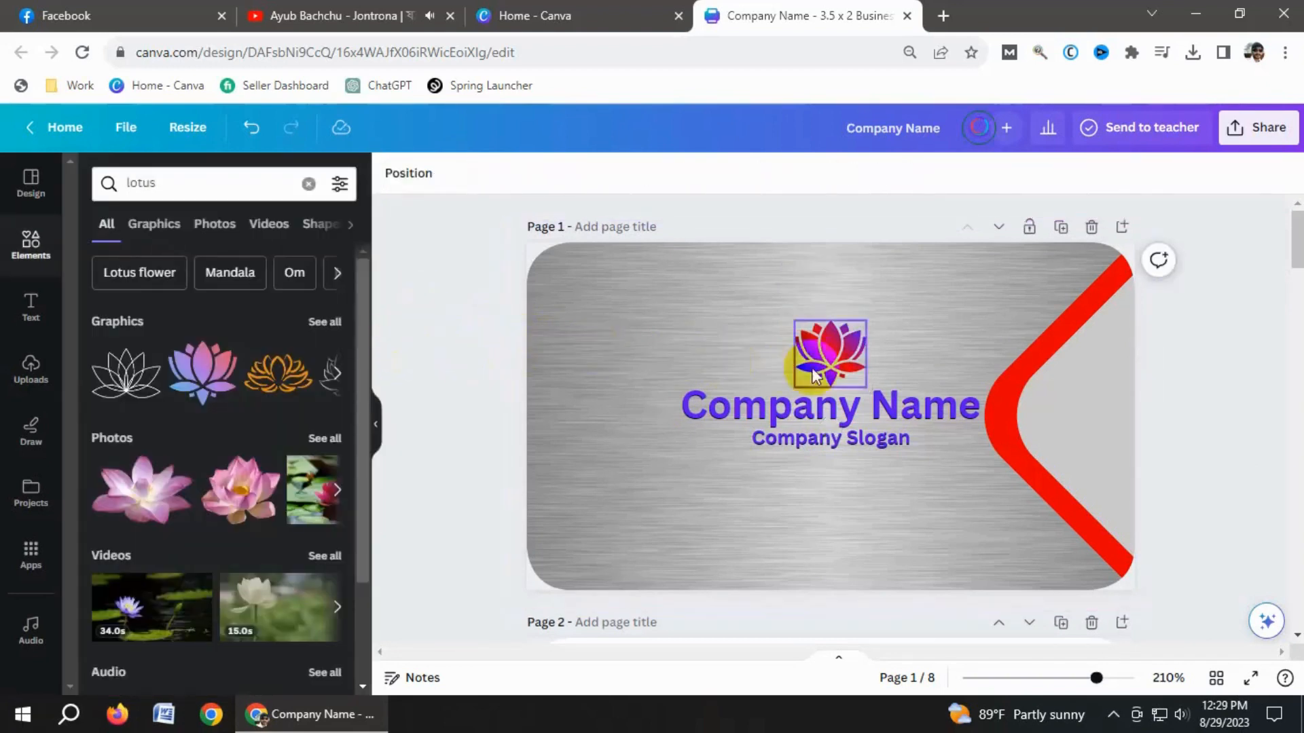
# - Shift the company name and slogan group slightly down, and lower the lotus graphic slightly above it
pyautogui.click(836, 411)
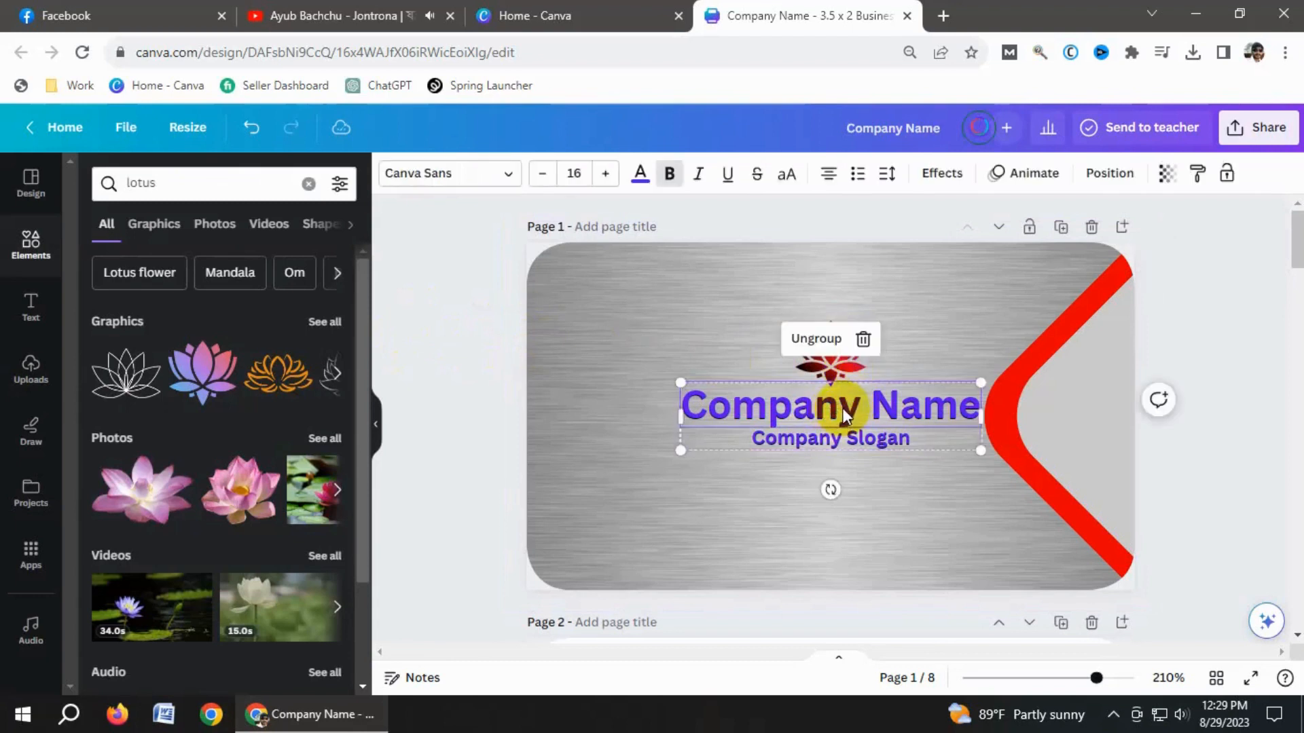
pyautogui.moveTo(842, 408); pyautogui.dragTo(841, 429)
pyautogui.click(827, 340)
pyautogui.moveTo(827, 340); pyautogui.dragTo(827, 346)
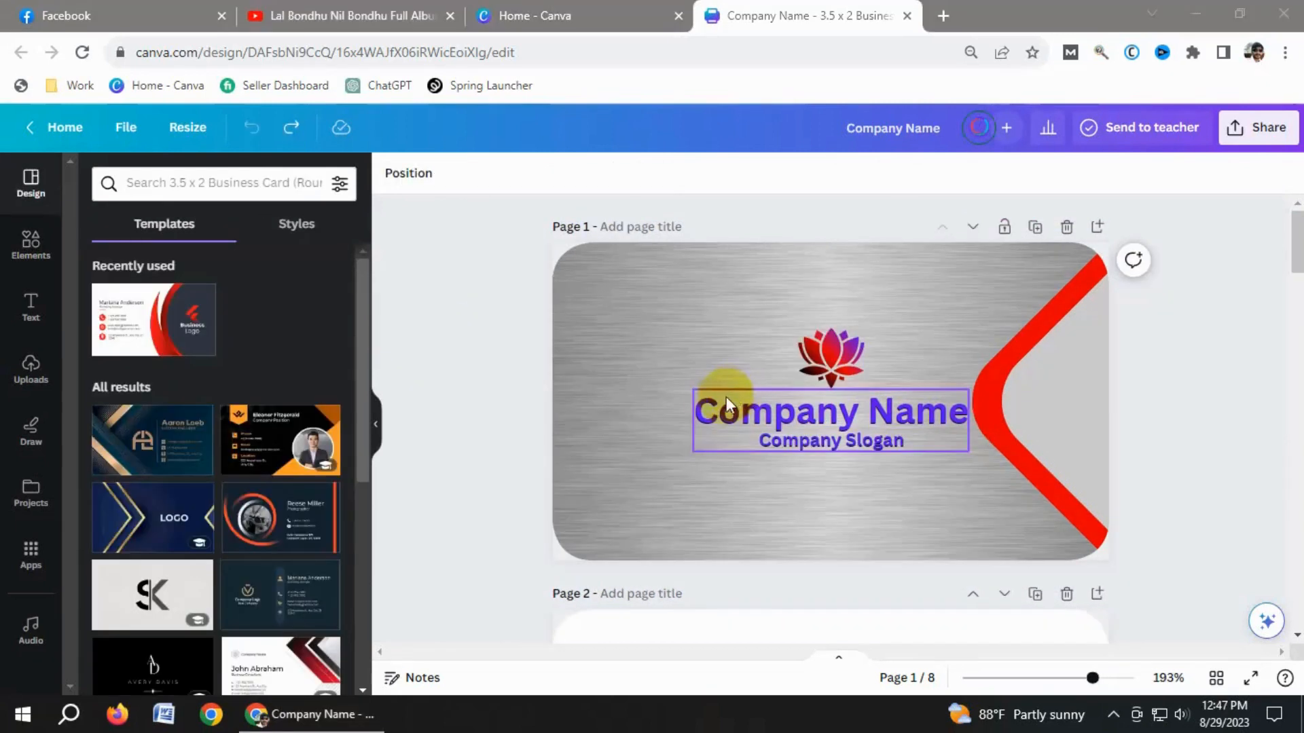
# - Fill the red shape at page 1's right edge with the black-to-gray linear gradient (#000000, #737373)
pyautogui.click(674, 457)
pyautogui.click(988, 377)
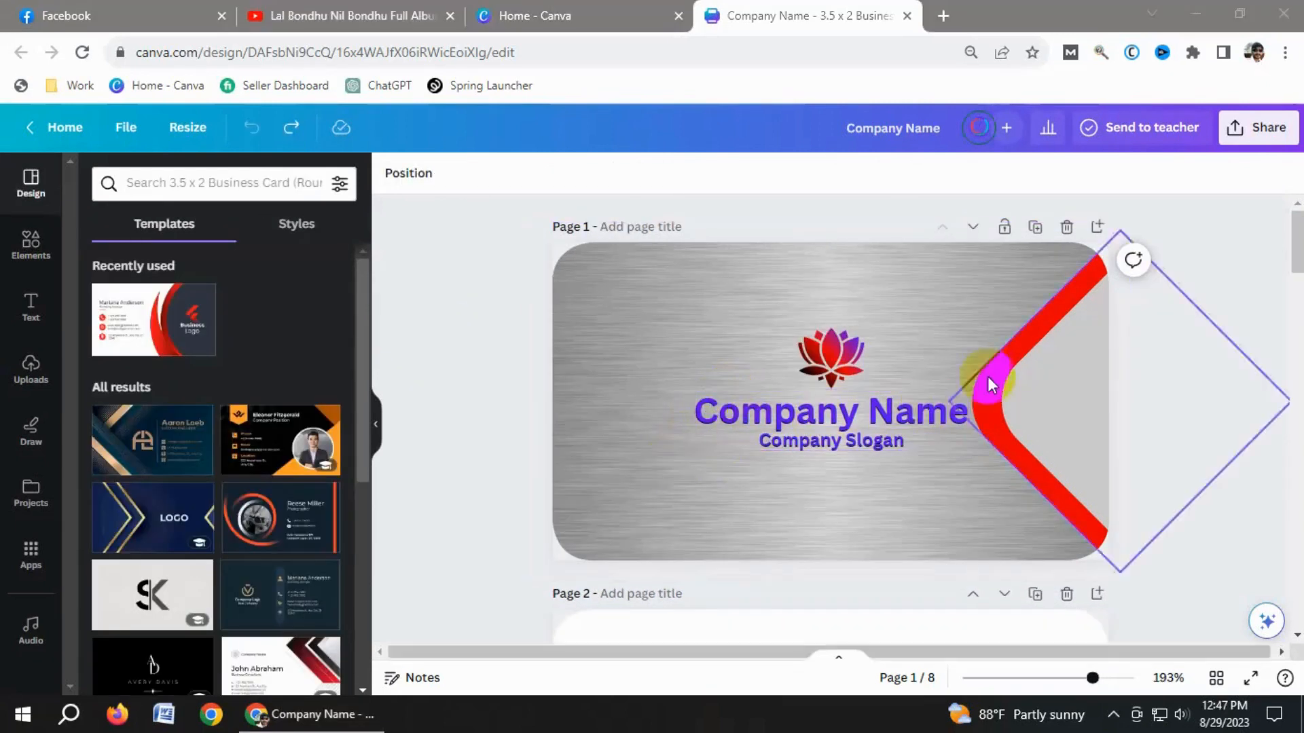
pyautogui.click(984, 403)
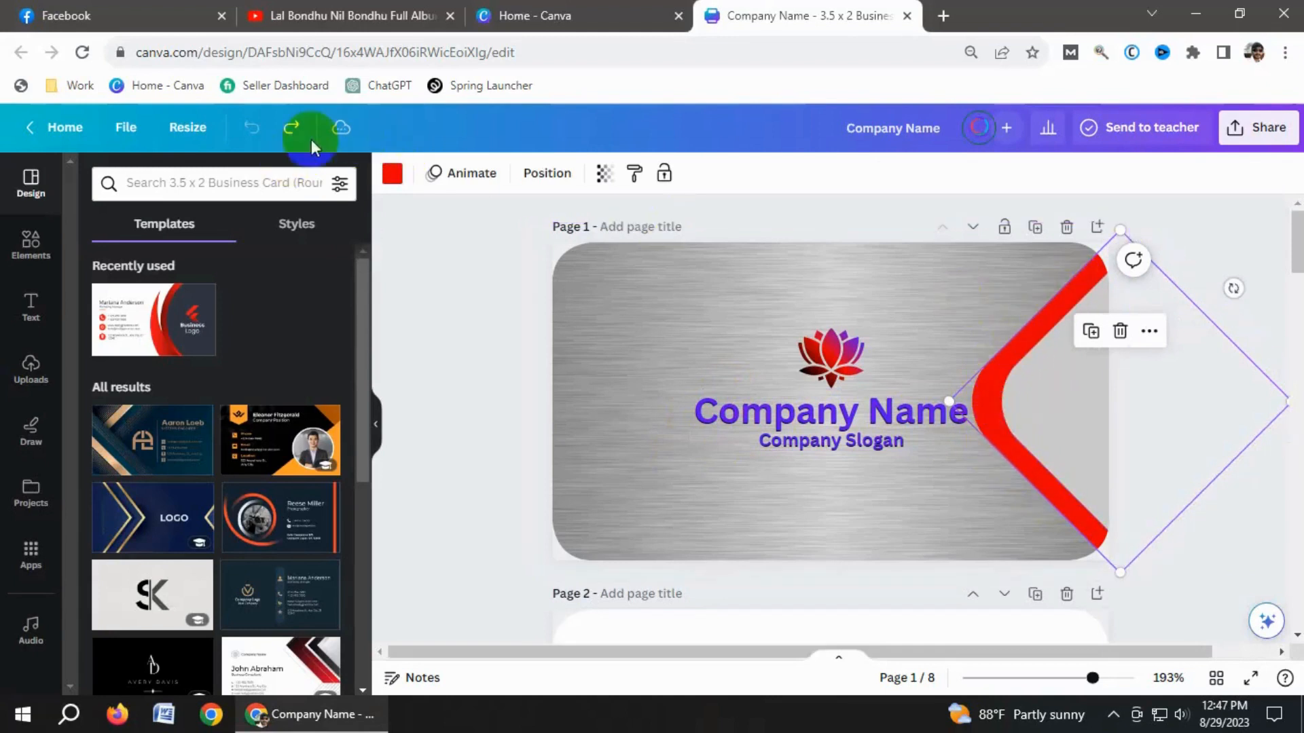
pyautogui.click(391, 178)
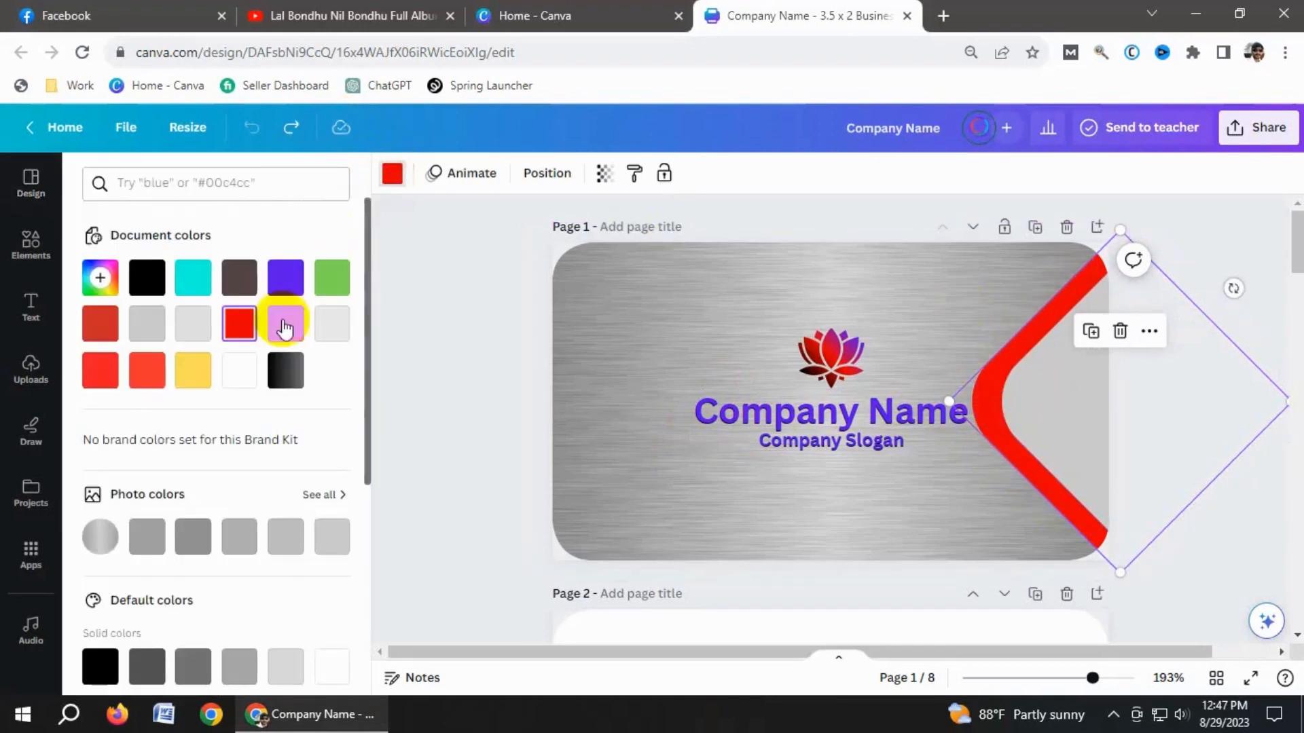
pyautogui.scroll(-3, 260, 368)
pyautogui.scroll(-2, 263, 390)
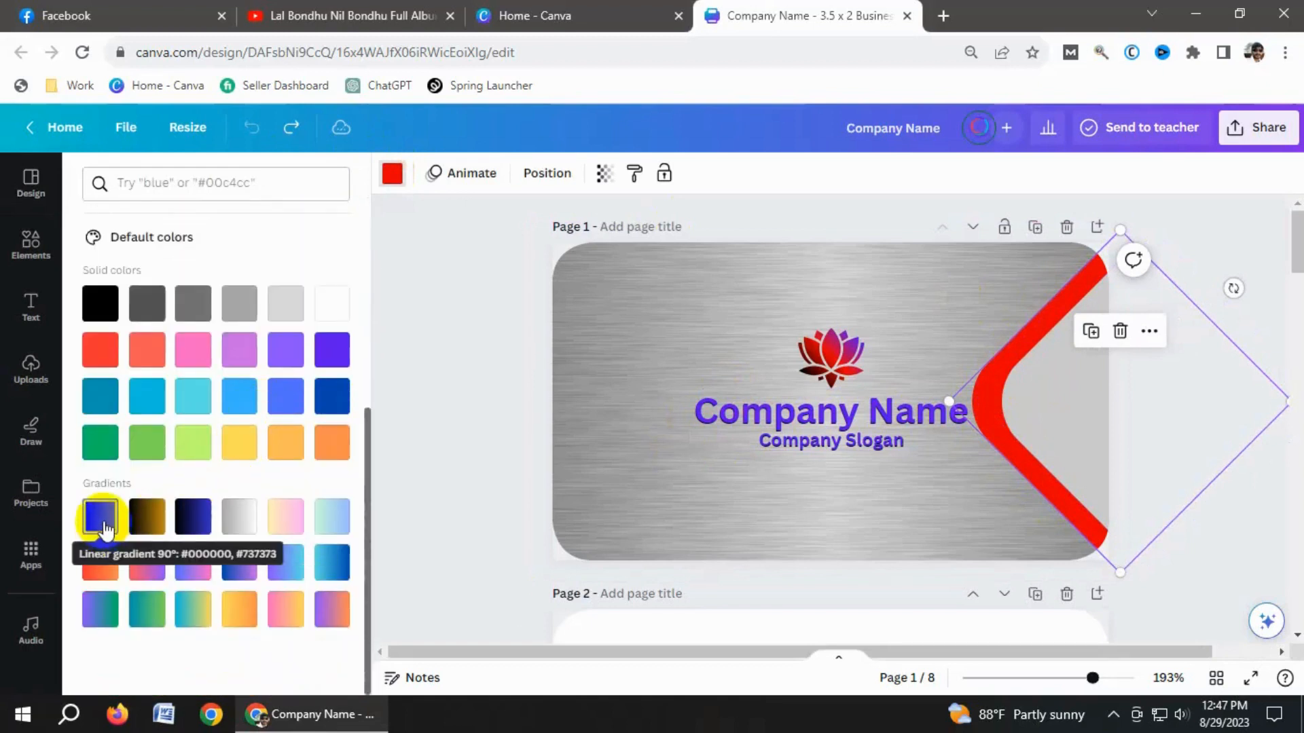
pyautogui.click(102, 519)
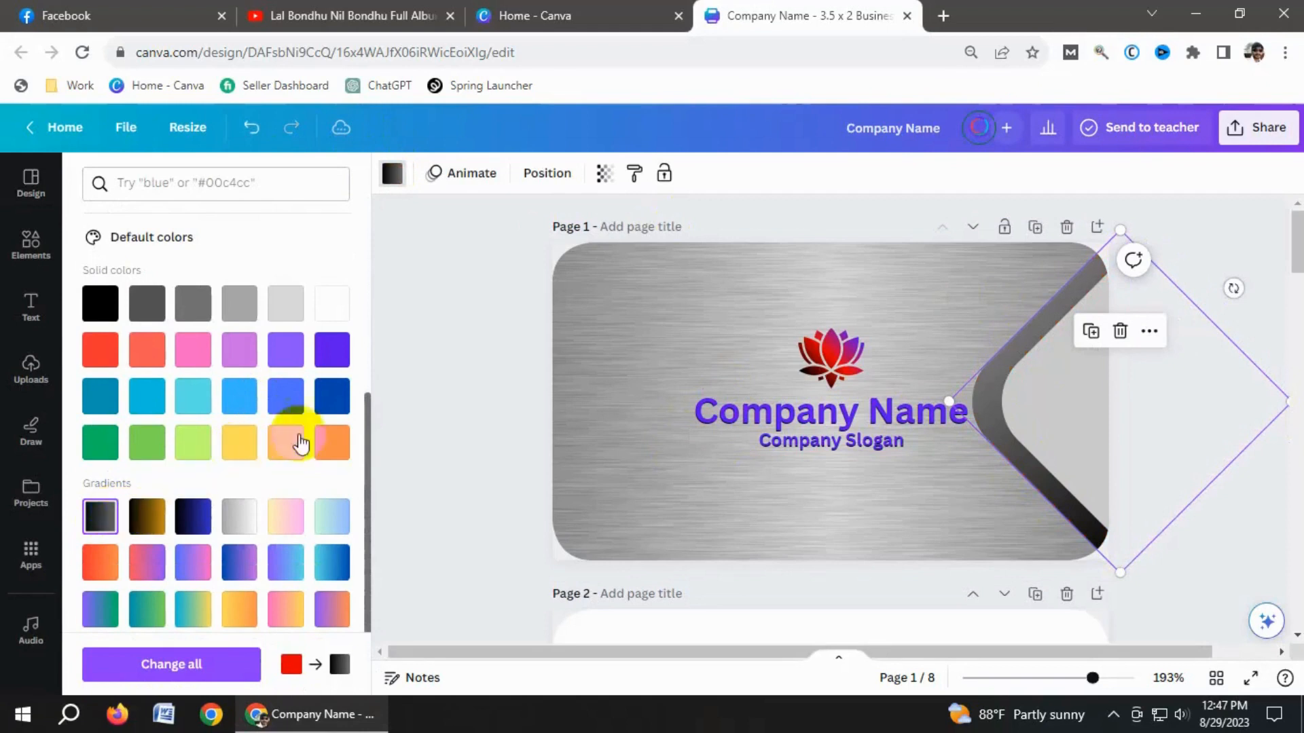
pyautogui.click(460, 410)
# - Cover page 2 with the single-image grid and fill it with the recently used brushed steel image
pyautogui.scroll(-4, 460, 410)
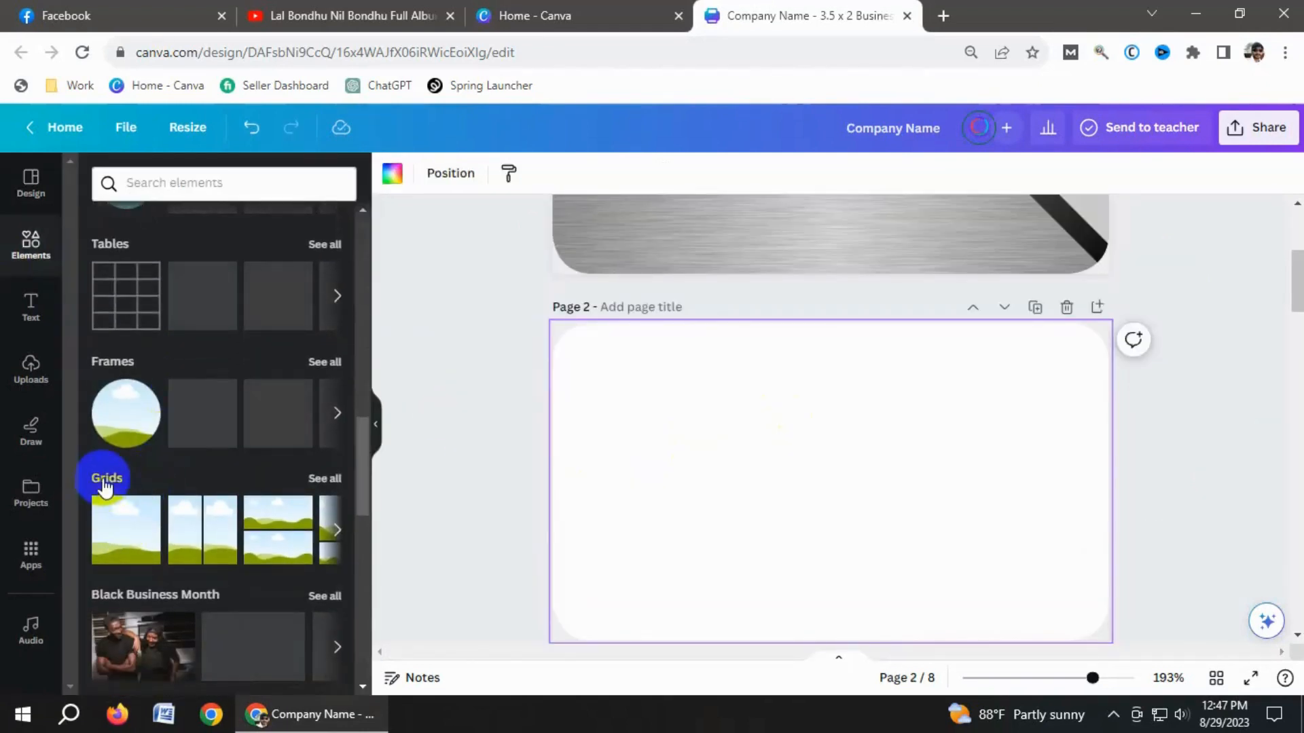
pyautogui.click(125, 545)
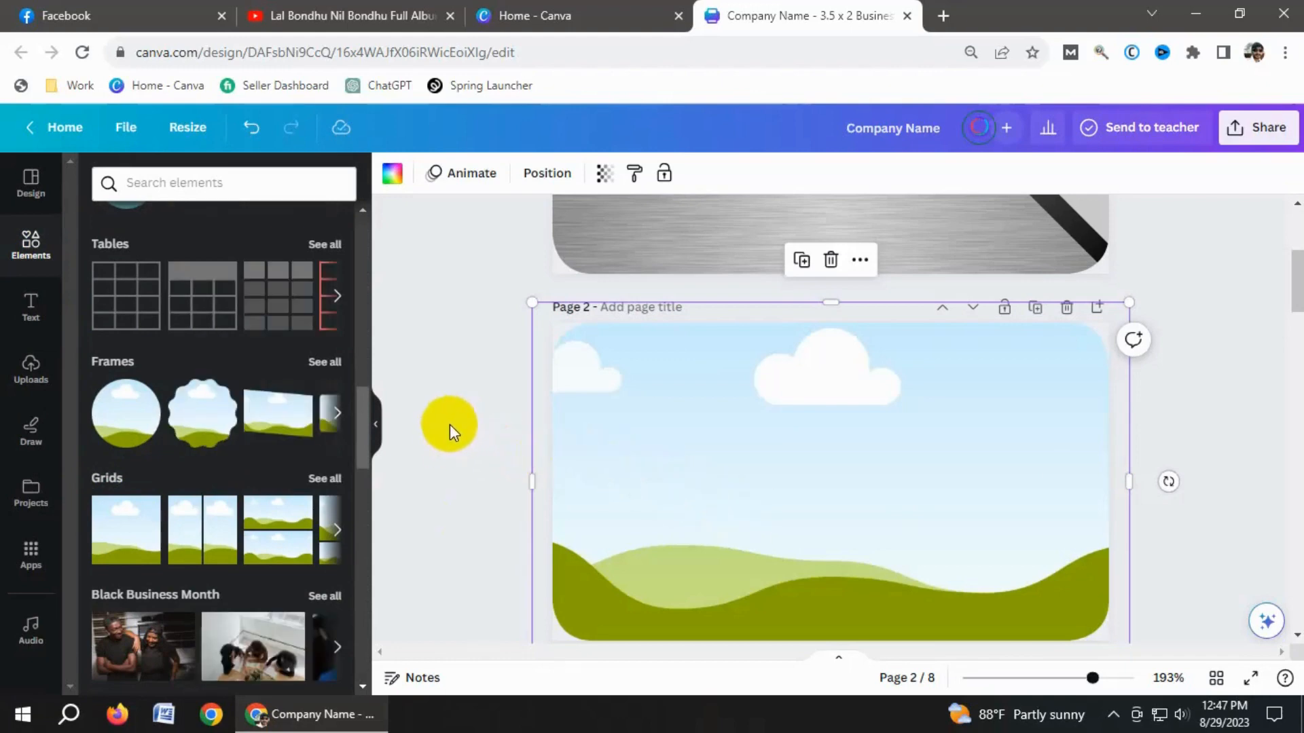
pyautogui.scroll(10, 251, 428)
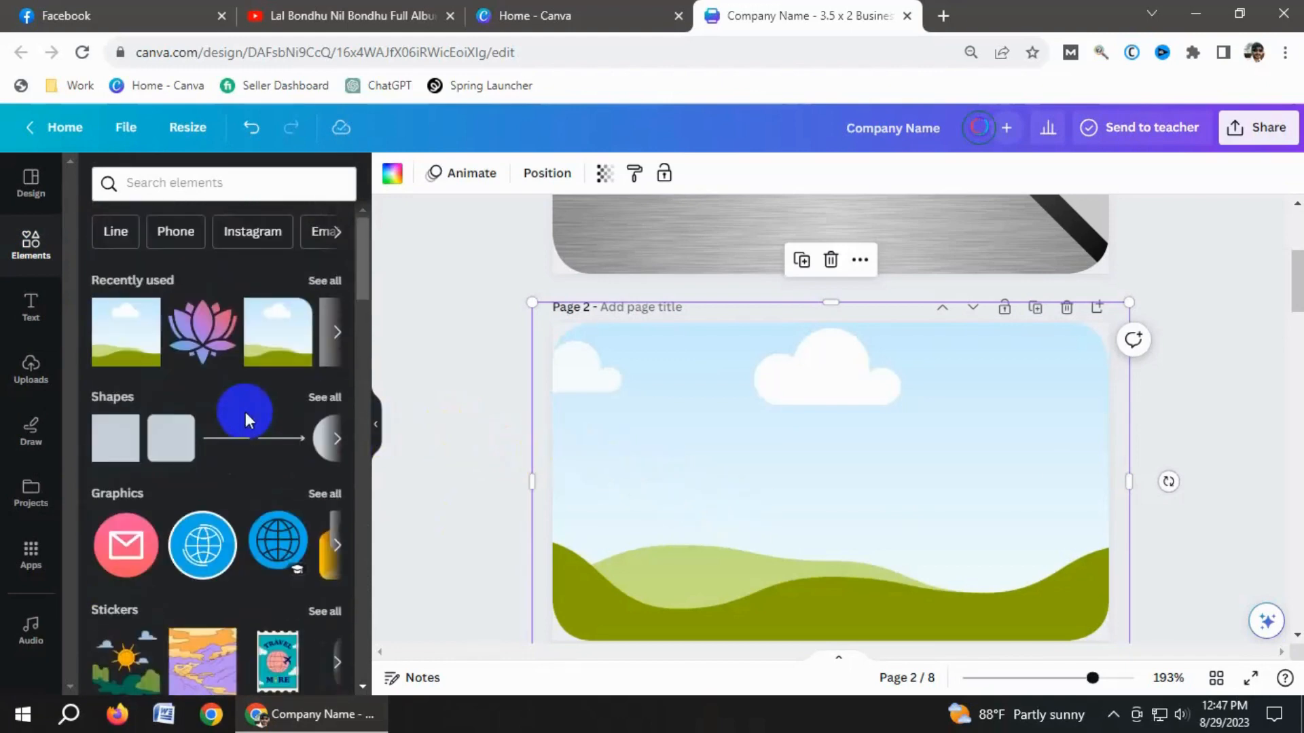
pyautogui.click(337, 333)
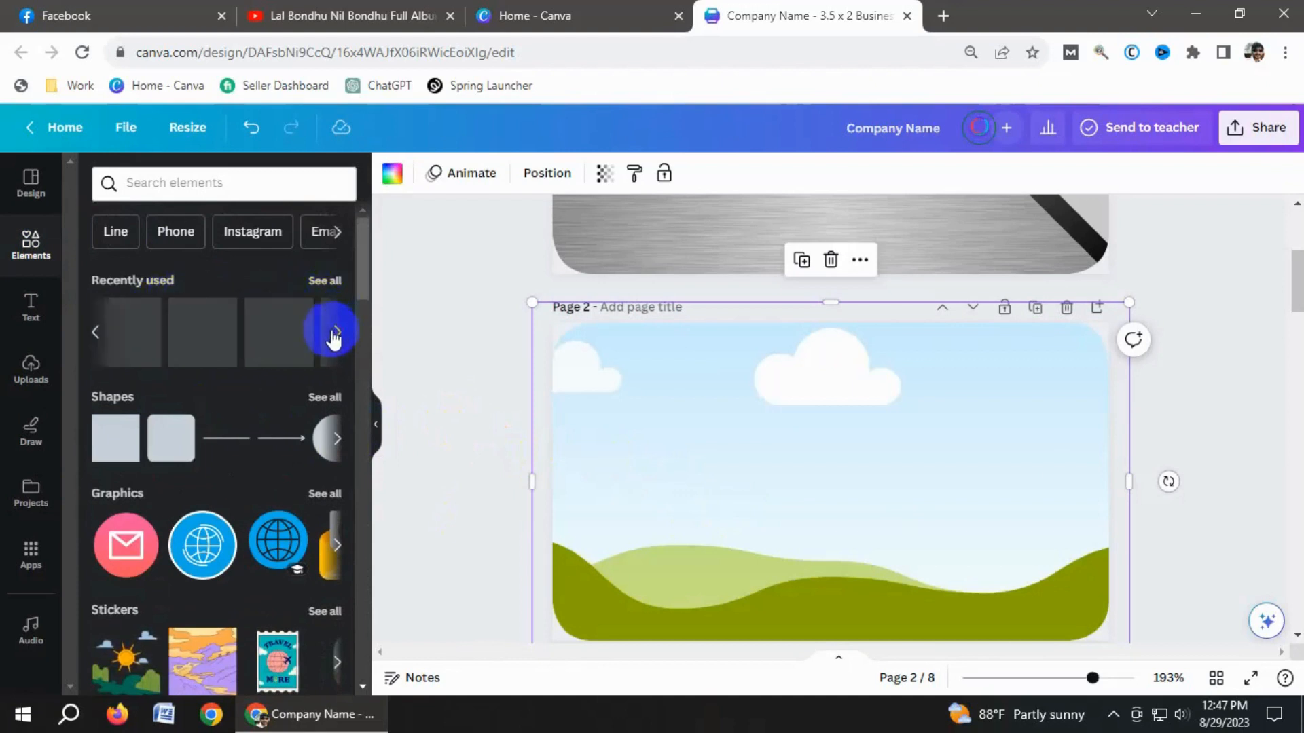
pyautogui.click(96, 334)
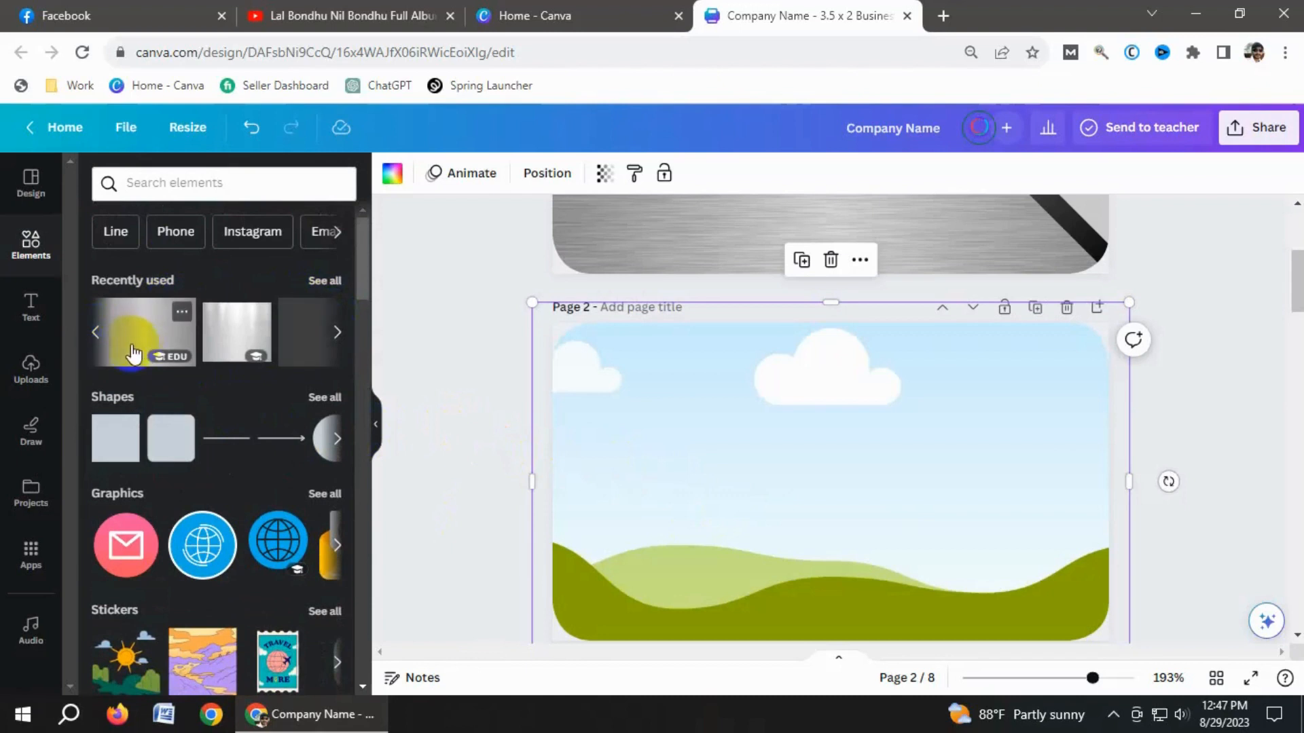
pyautogui.click(136, 335)
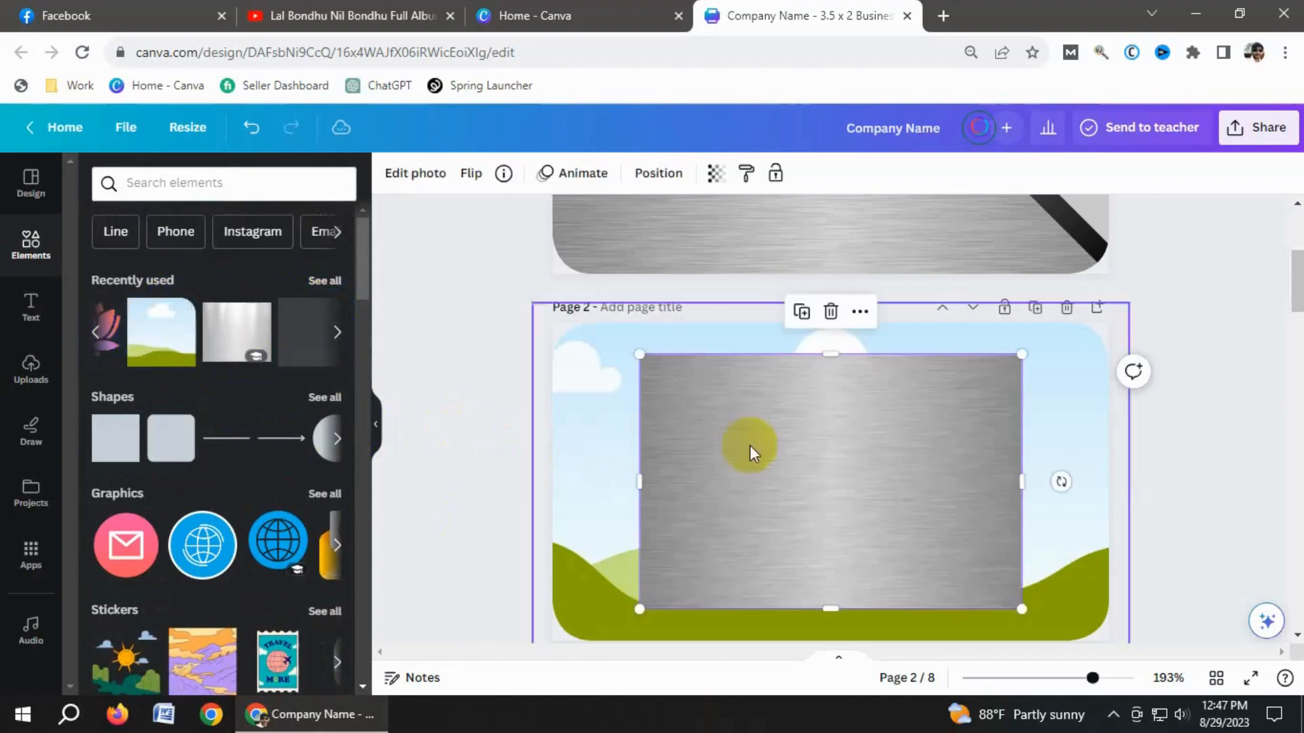
pyautogui.moveTo(801, 450); pyautogui.dragTo(714, 425)
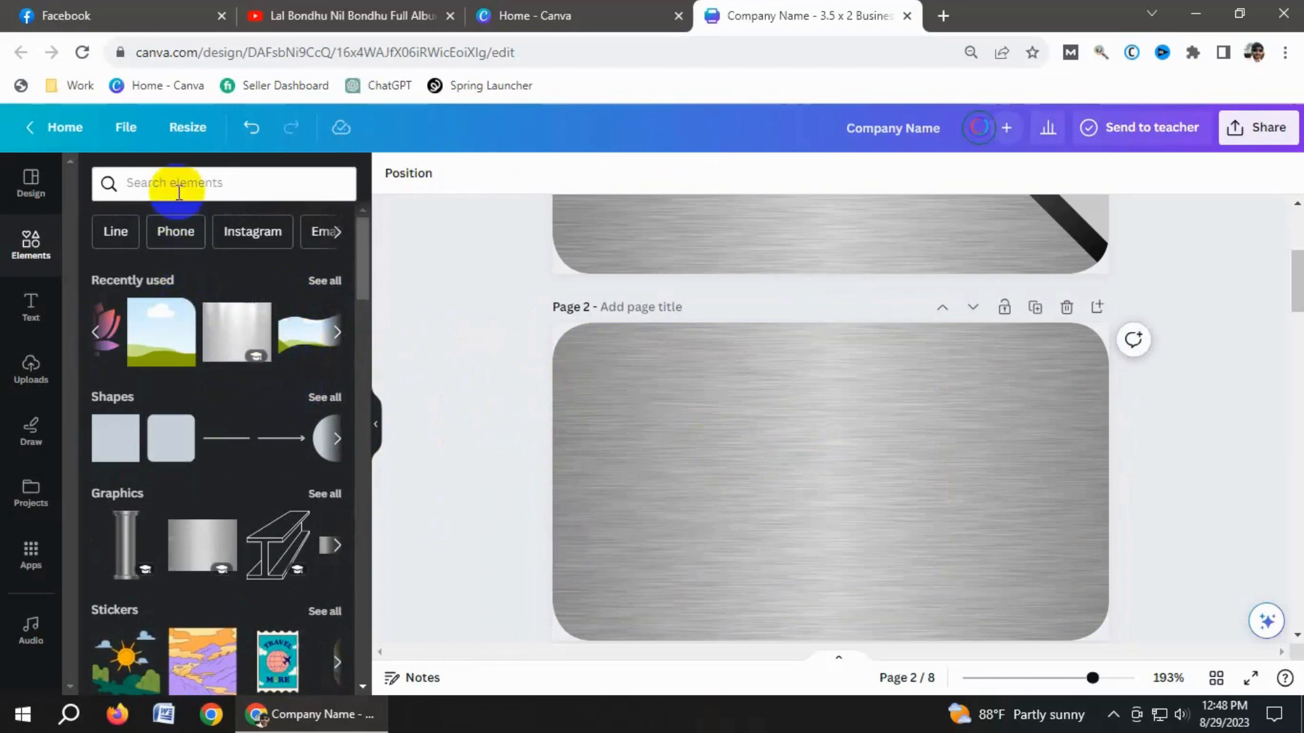
# - Add the ornate wavy-edged square frame to page 2 and enlarge it to cover roughly the left two thirds of the card
pyautogui.scroll(-6, 214, 384)
pyautogui.scroll(-8, 219, 391)
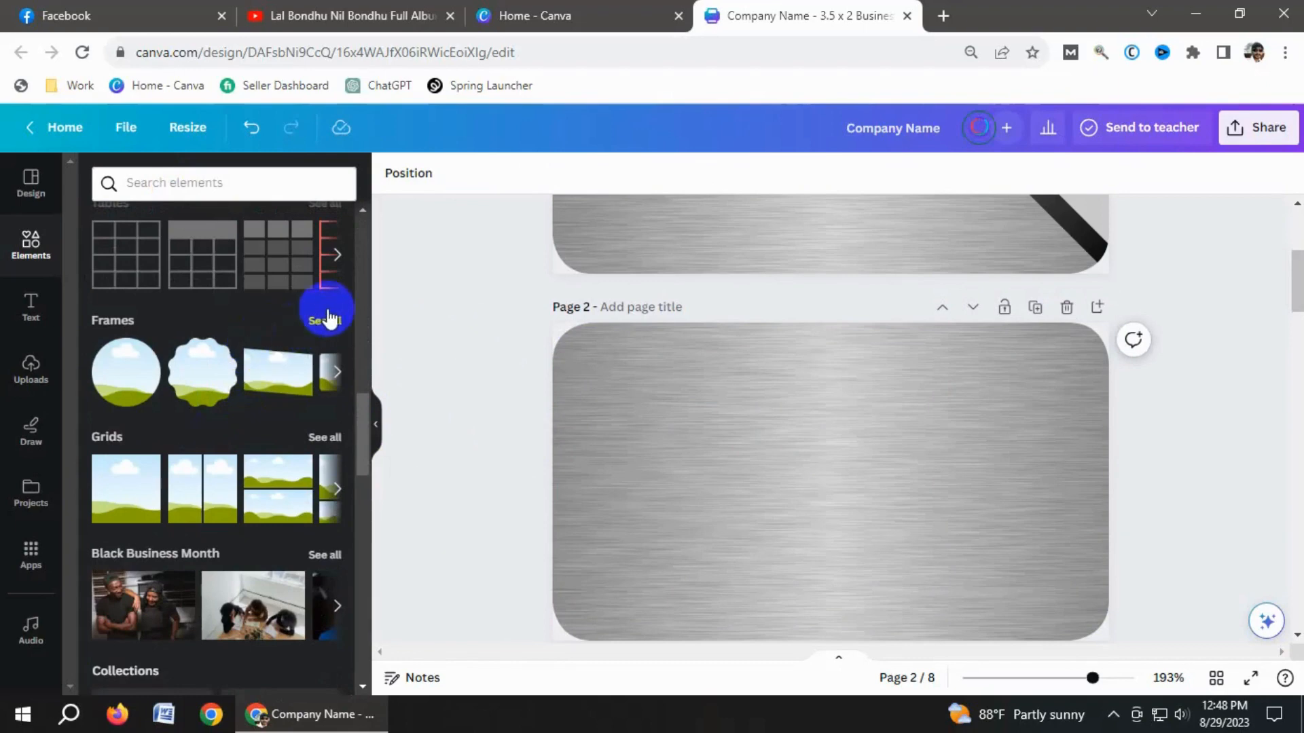
pyautogui.click(328, 329)
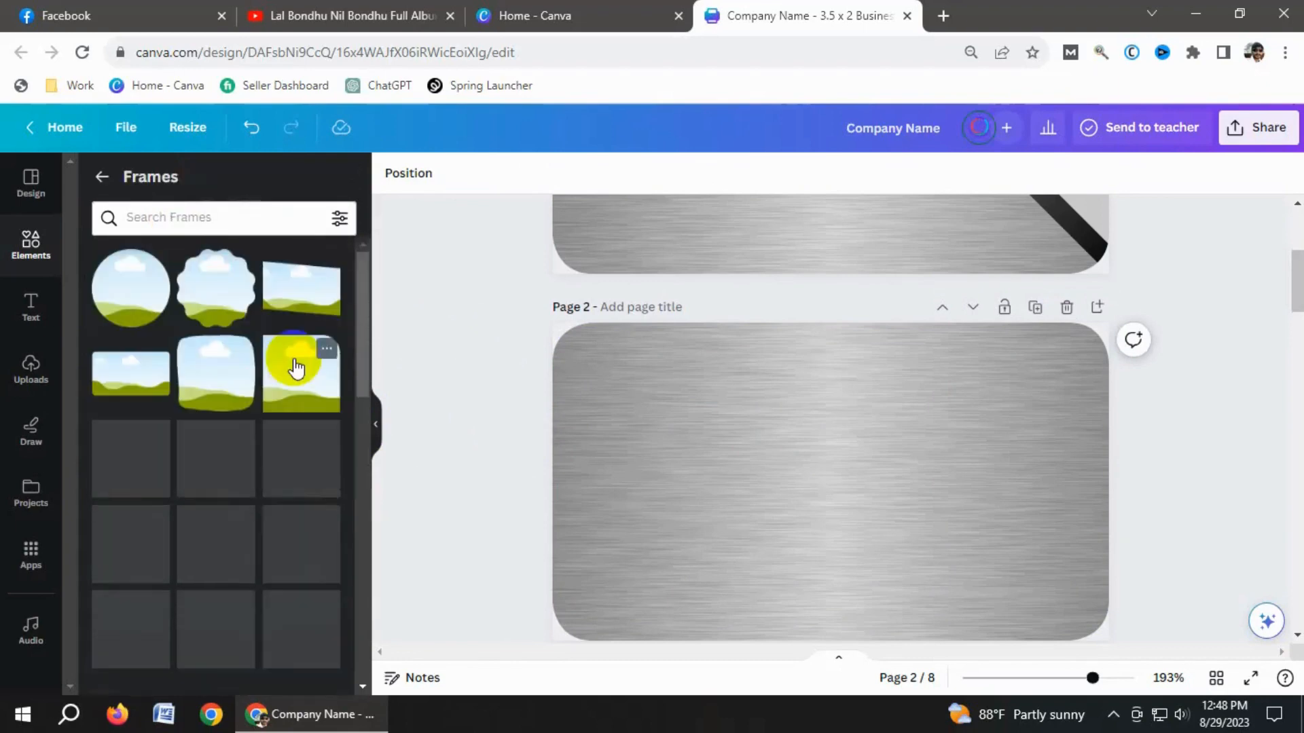
pyautogui.scroll(-10, 277, 389)
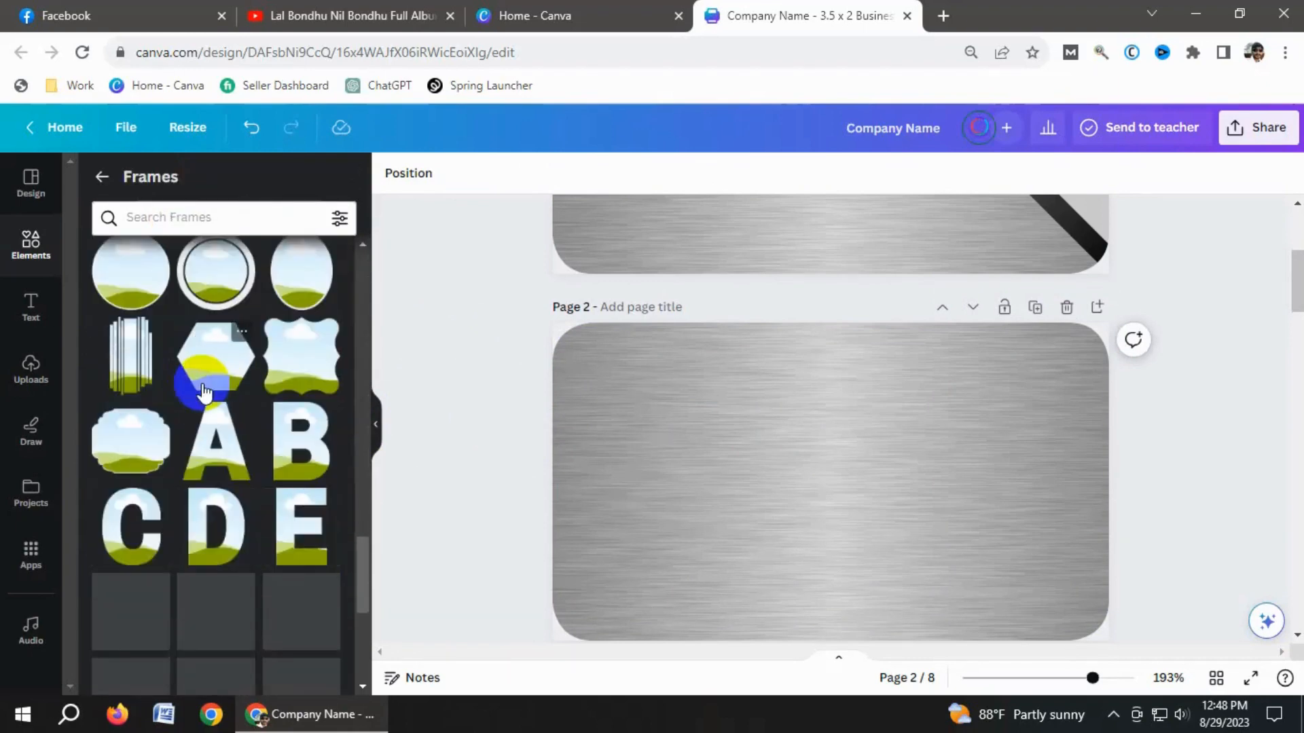
pyautogui.scroll(3, 239, 373)
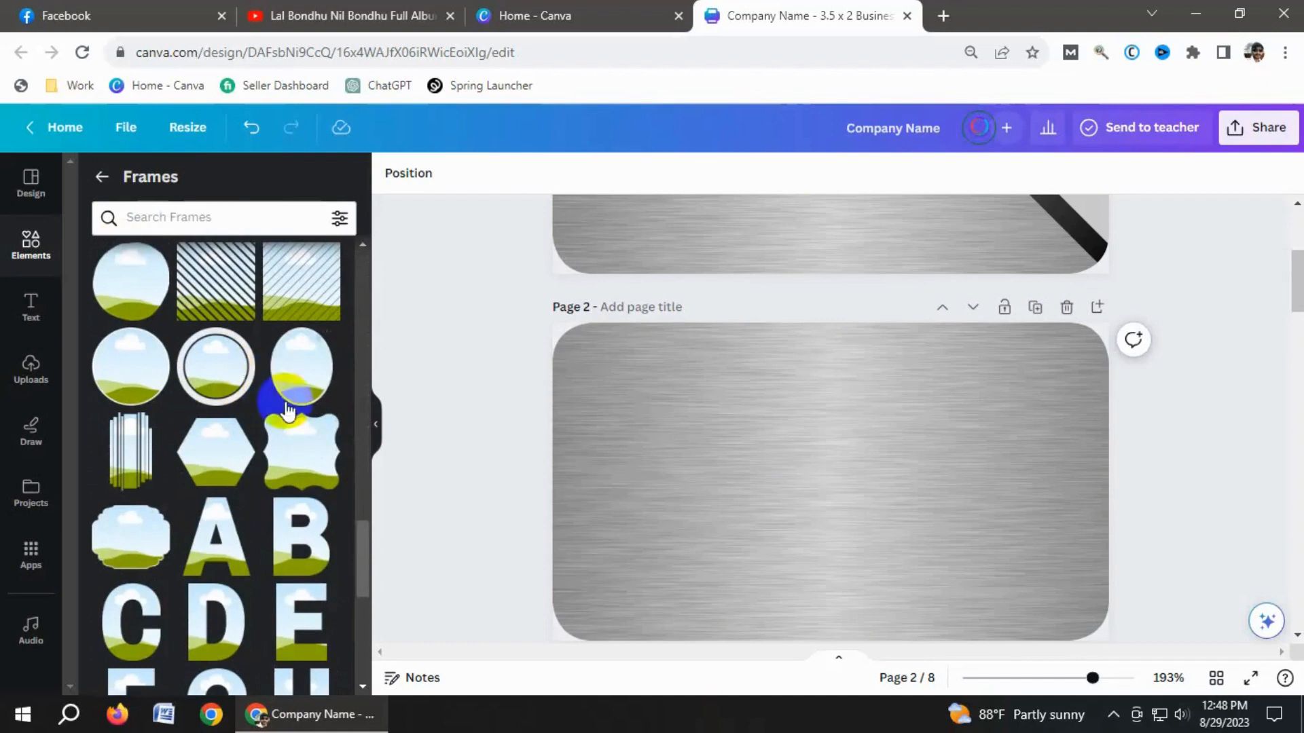
pyautogui.click(299, 461)
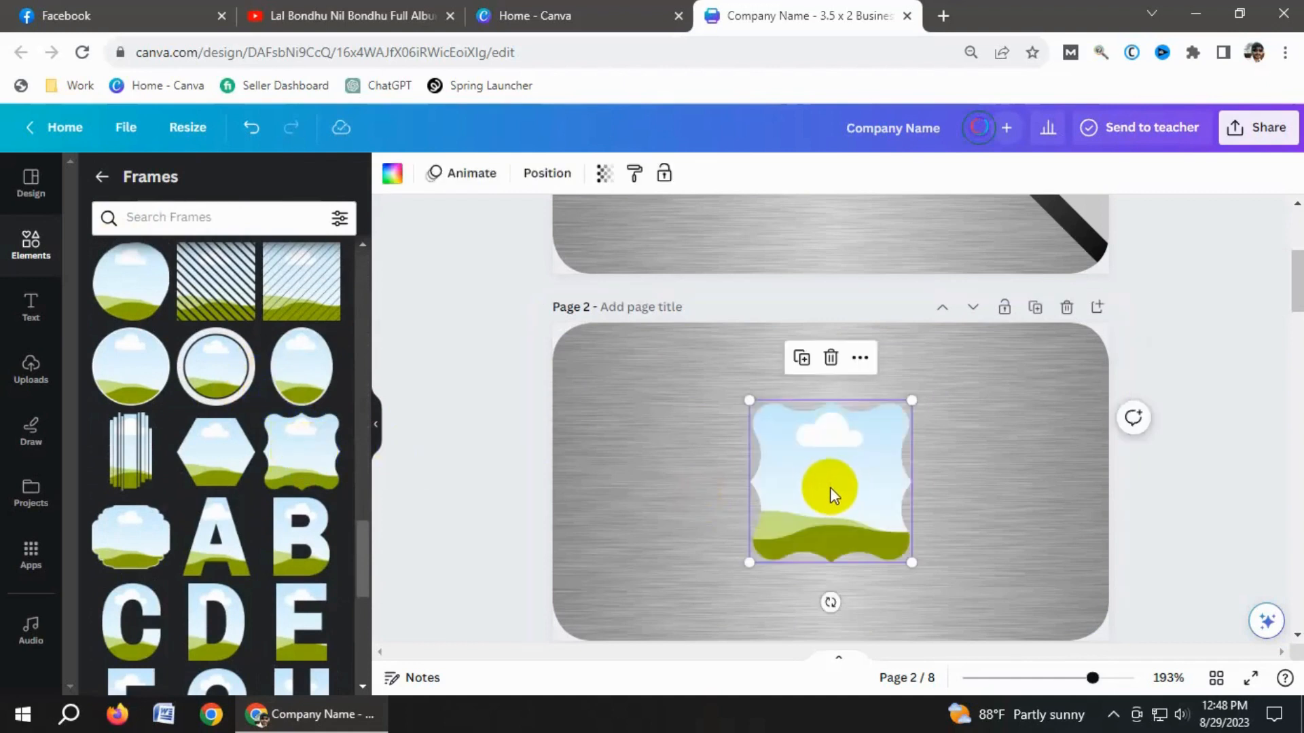
pyautogui.moveTo(830, 487)
pyautogui.mouseDown()
pyautogui.moveTo(623, 422)
pyautogui.moveTo(607, 396)
pyautogui.mouseUp()
pyautogui.moveTo(688, 471); pyautogui.dragTo(955, 634)
pyautogui.moveTo(806, 556)
pyautogui.mouseDown()
pyautogui.moveTo(811, 538)
pyautogui.moveTo(800, 540)
pyautogui.mouseUp()
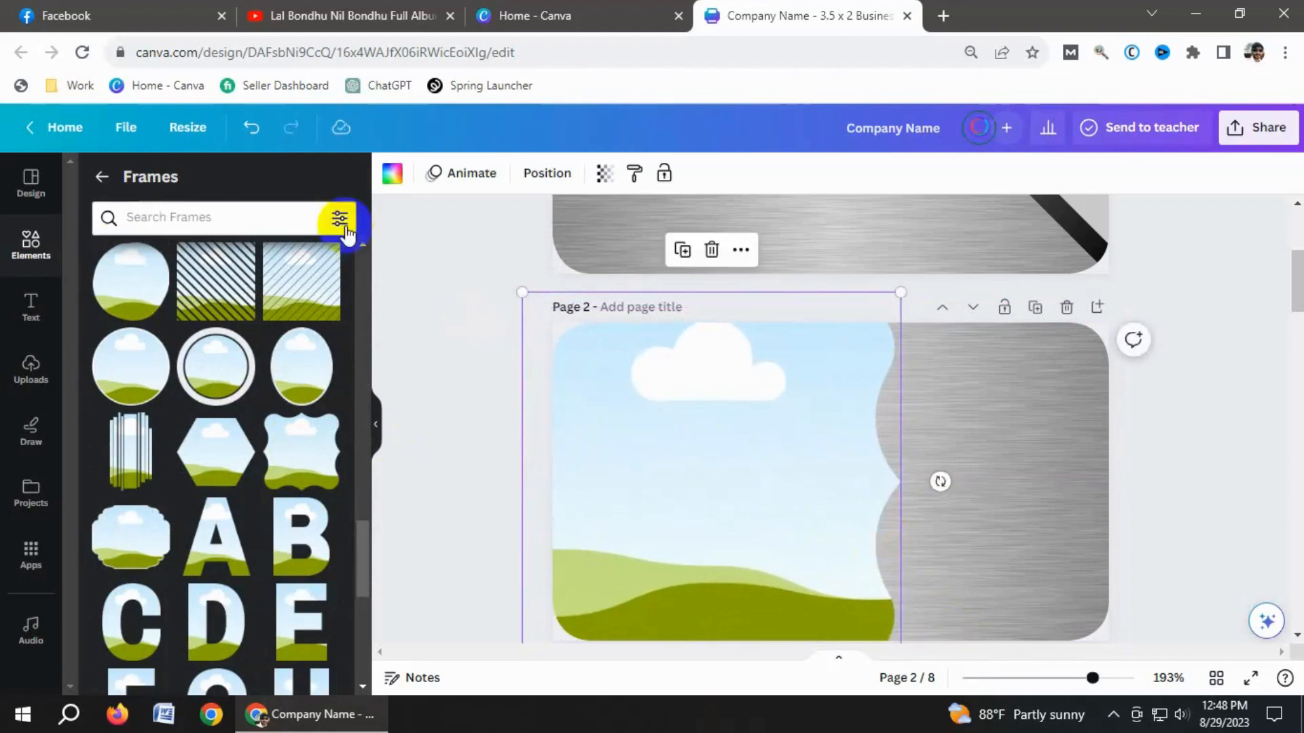
# - Fill the wavy-edged frame on page 2 with white from the document colors
pyautogui.click(393, 176)
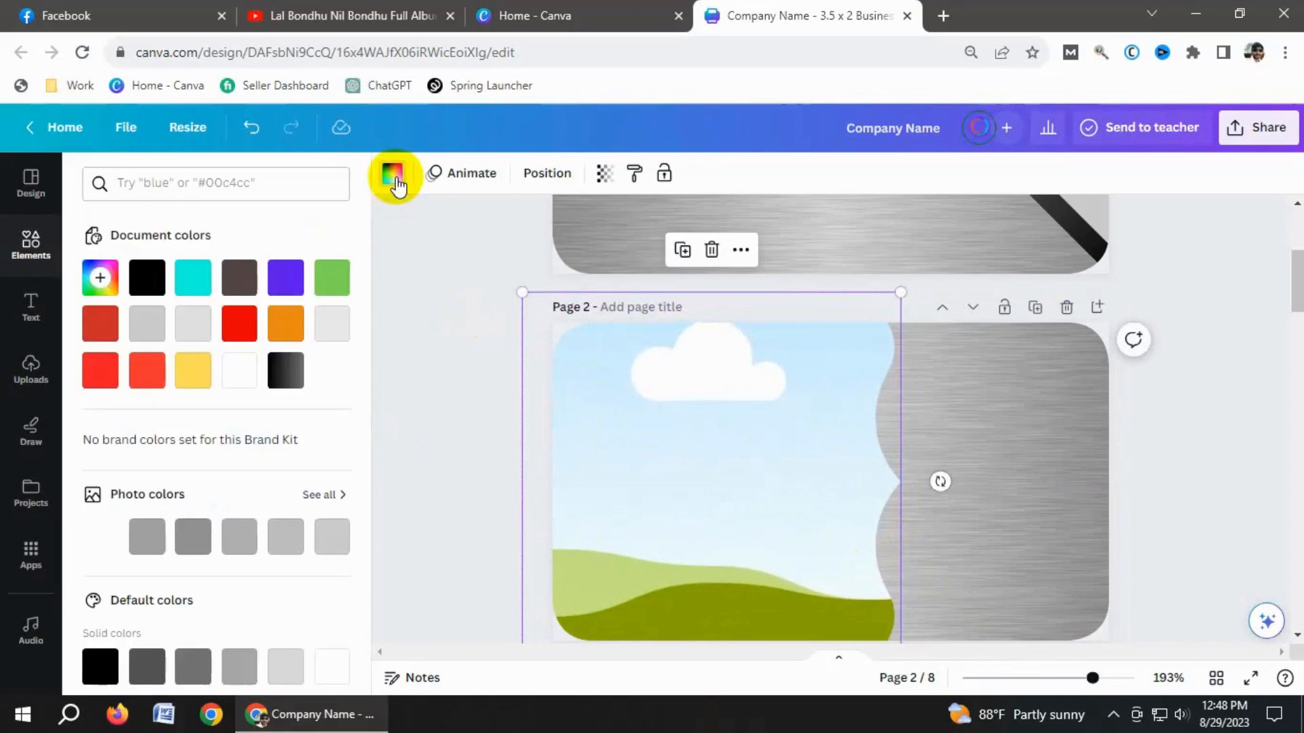
pyautogui.click(242, 376)
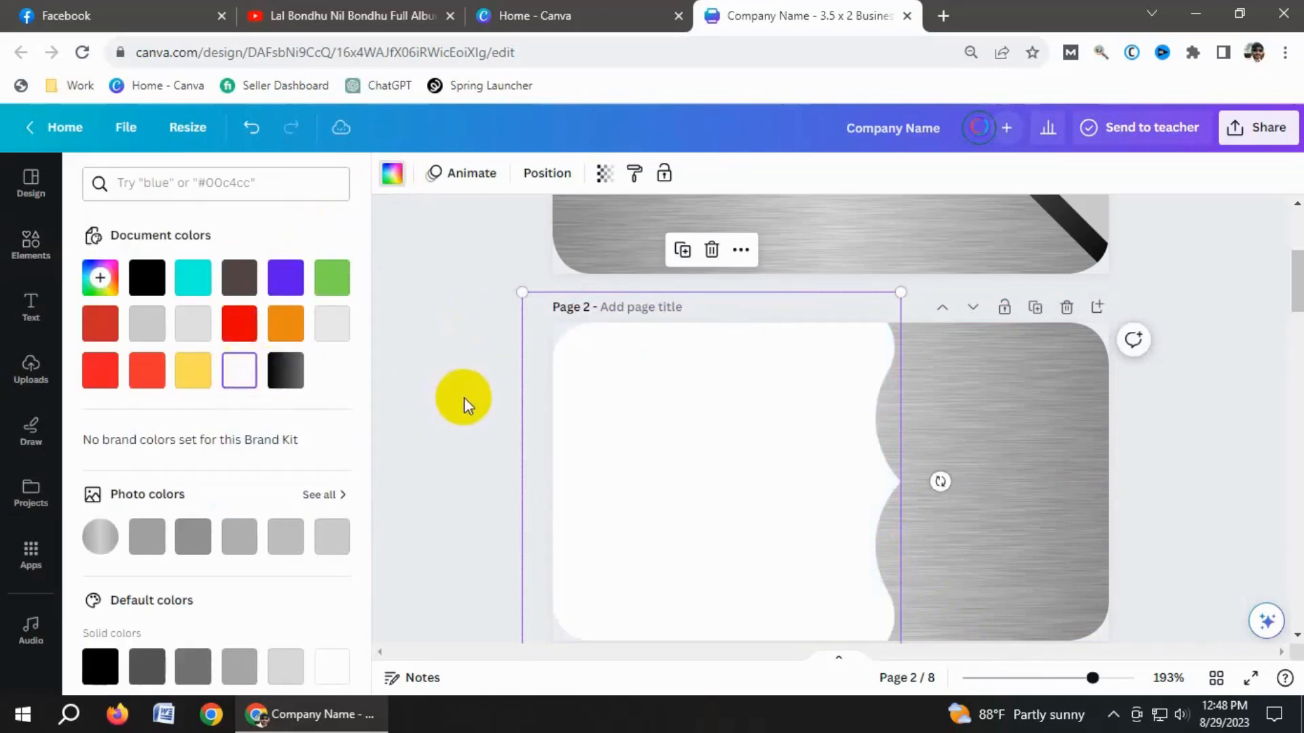
pyautogui.click(482, 390)
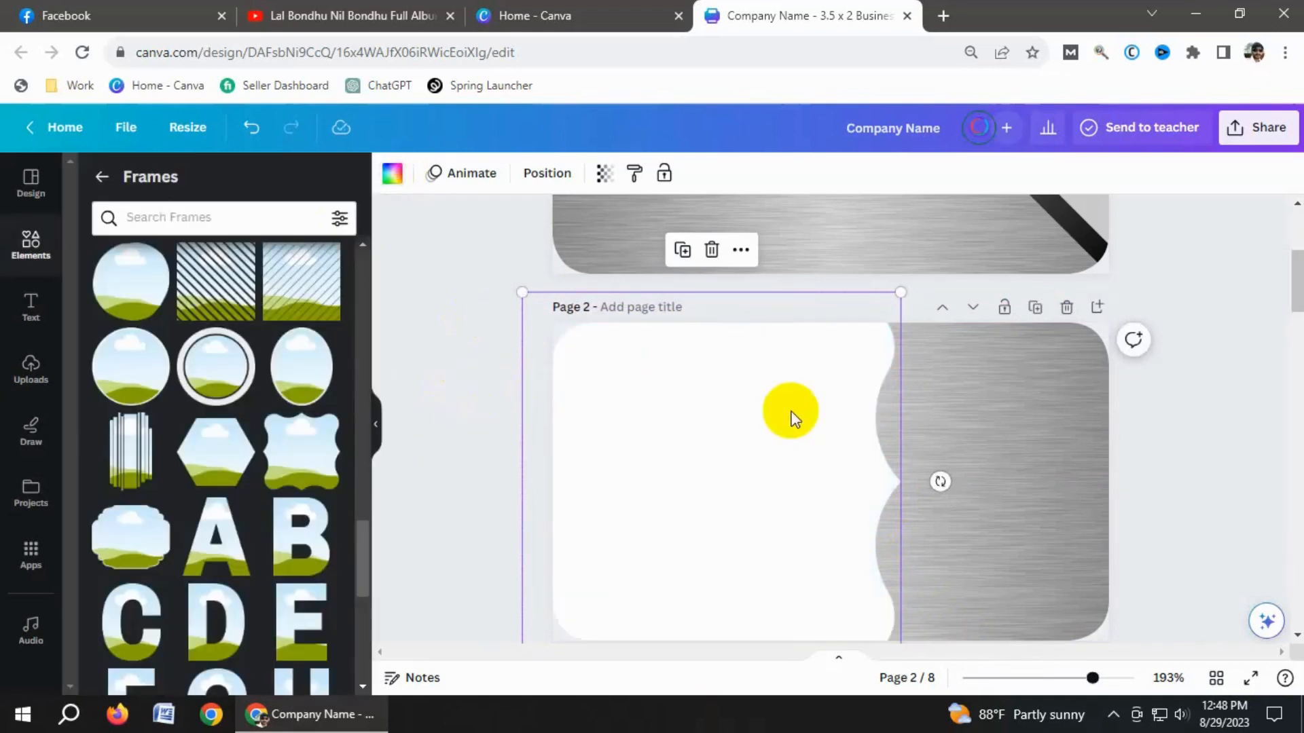
# - Recolor page 2's wavy-edged frame black and overlay a white duplicate shifted slightly left, leaving a thin black wavy border
pyautogui.click(393, 178)
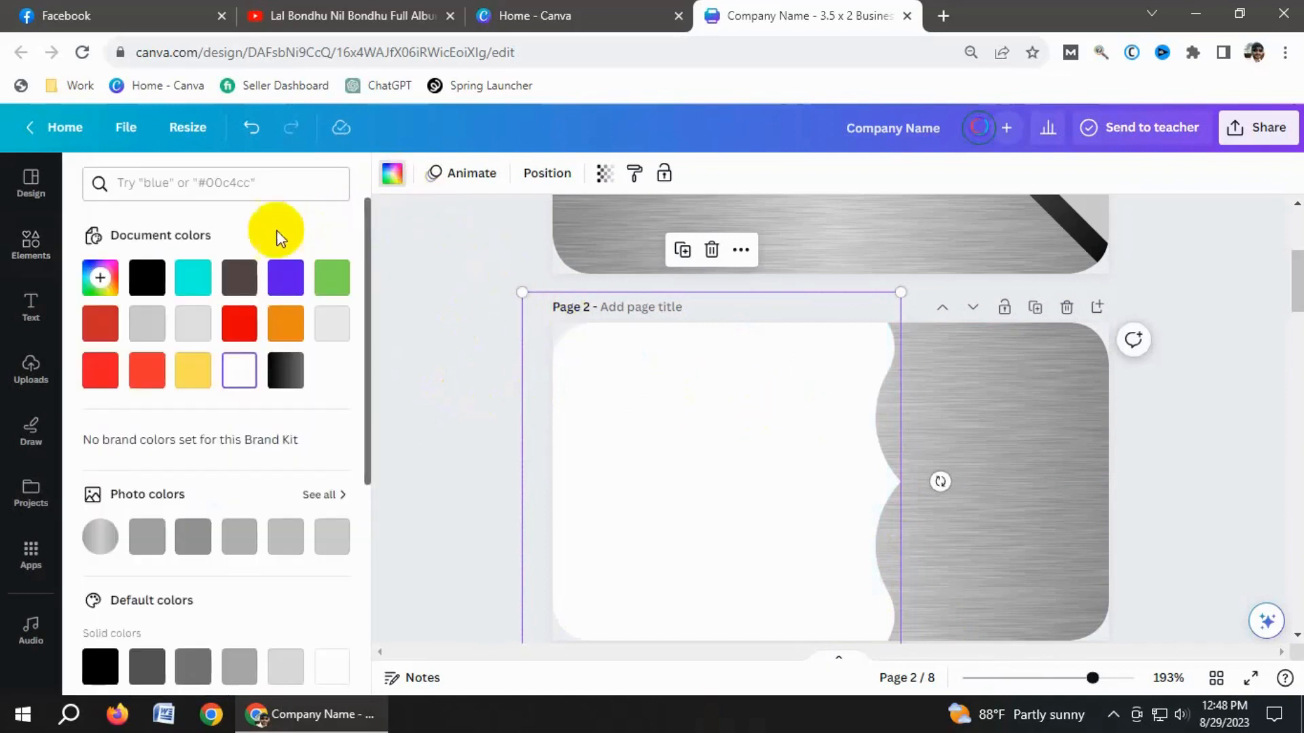
pyautogui.click(146, 277)
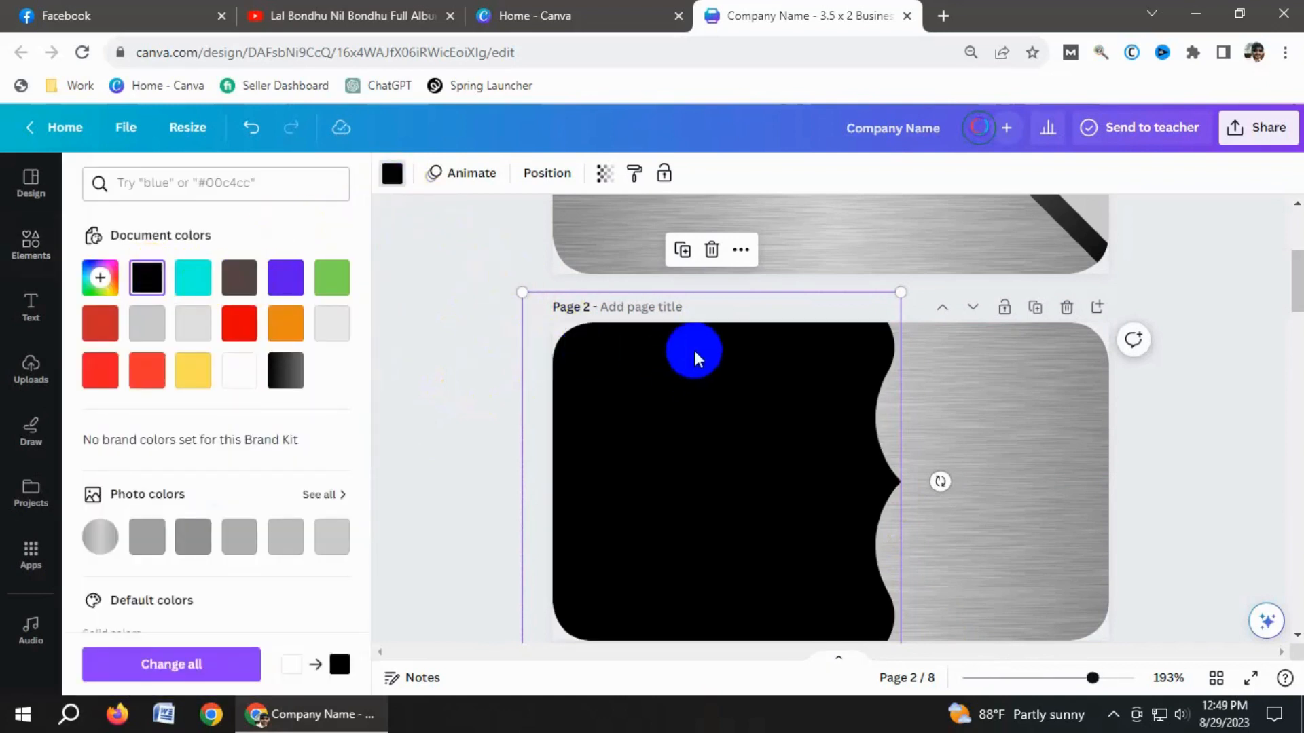
pyautogui.click(682, 253)
pyautogui.moveTo(785, 419); pyautogui.dragTo(743, 413)
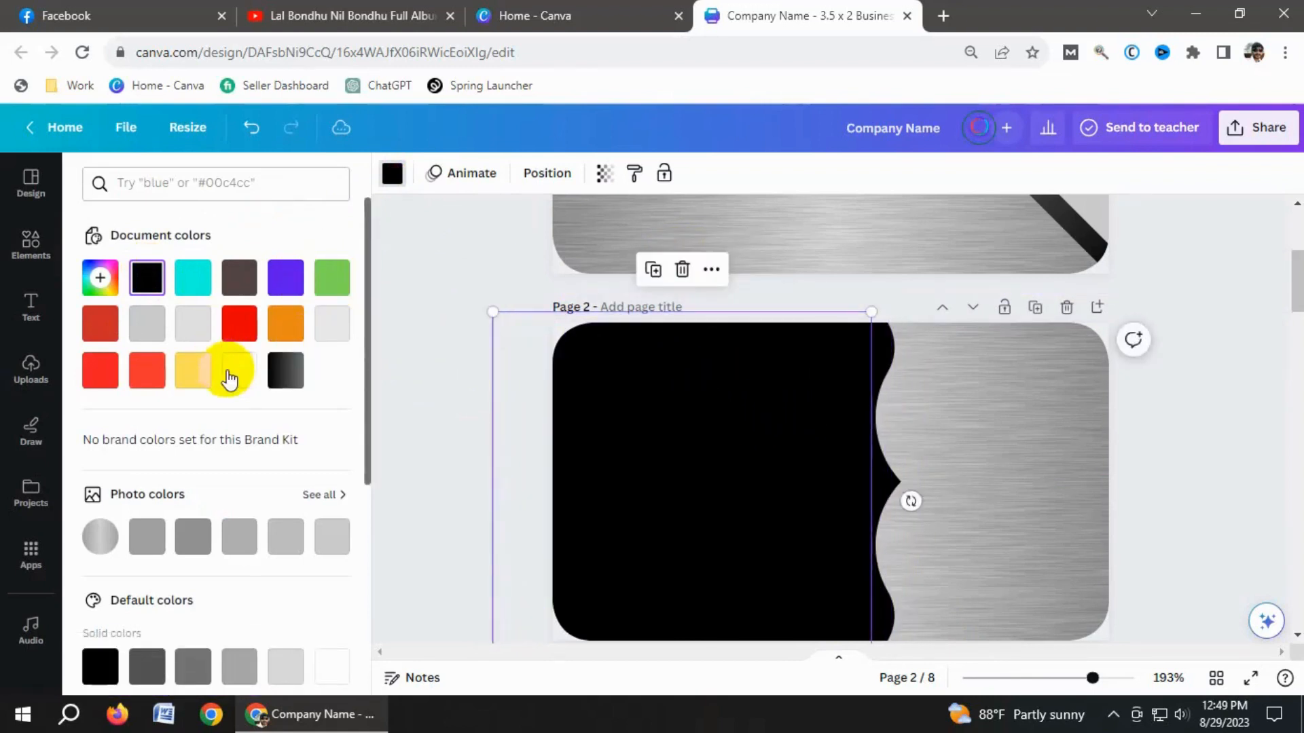
pyautogui.click(236, 378)
pyautogui.moveTo(687, 436); pyautogui.dragTo(710, 425)
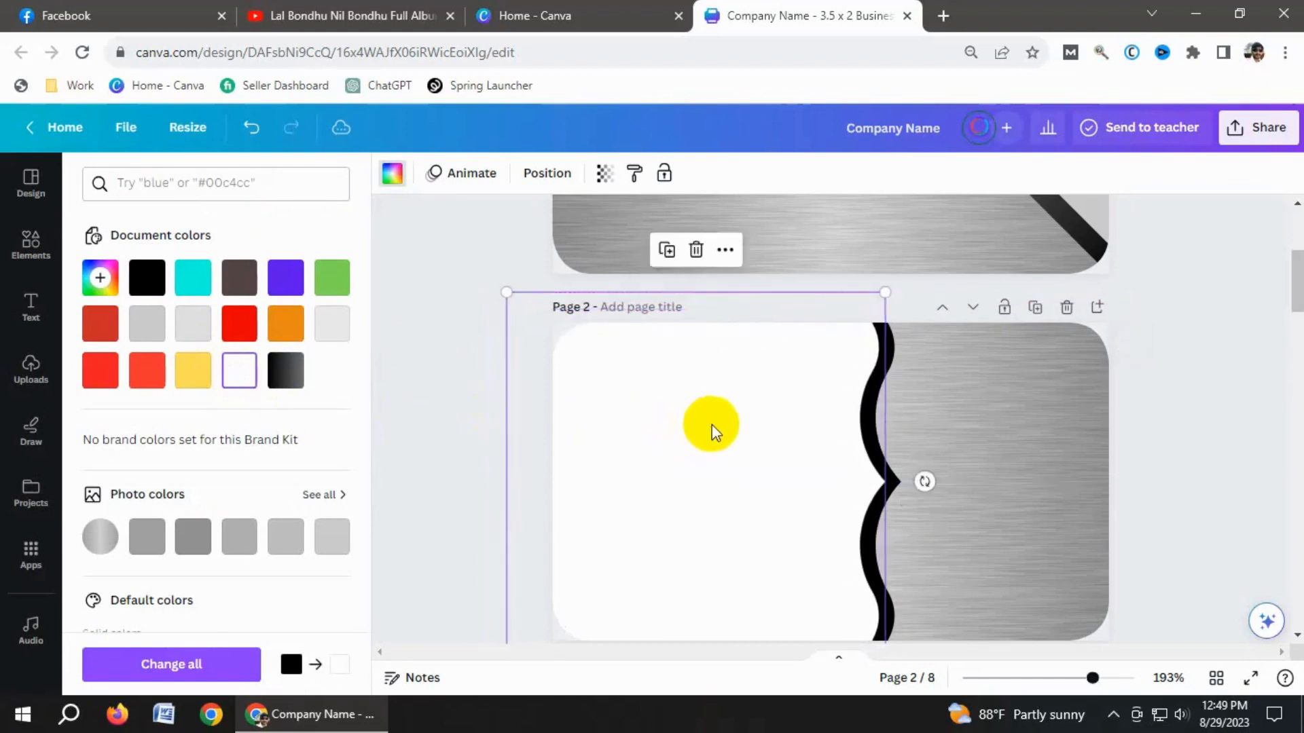
pyautogui.click(1194, 461)
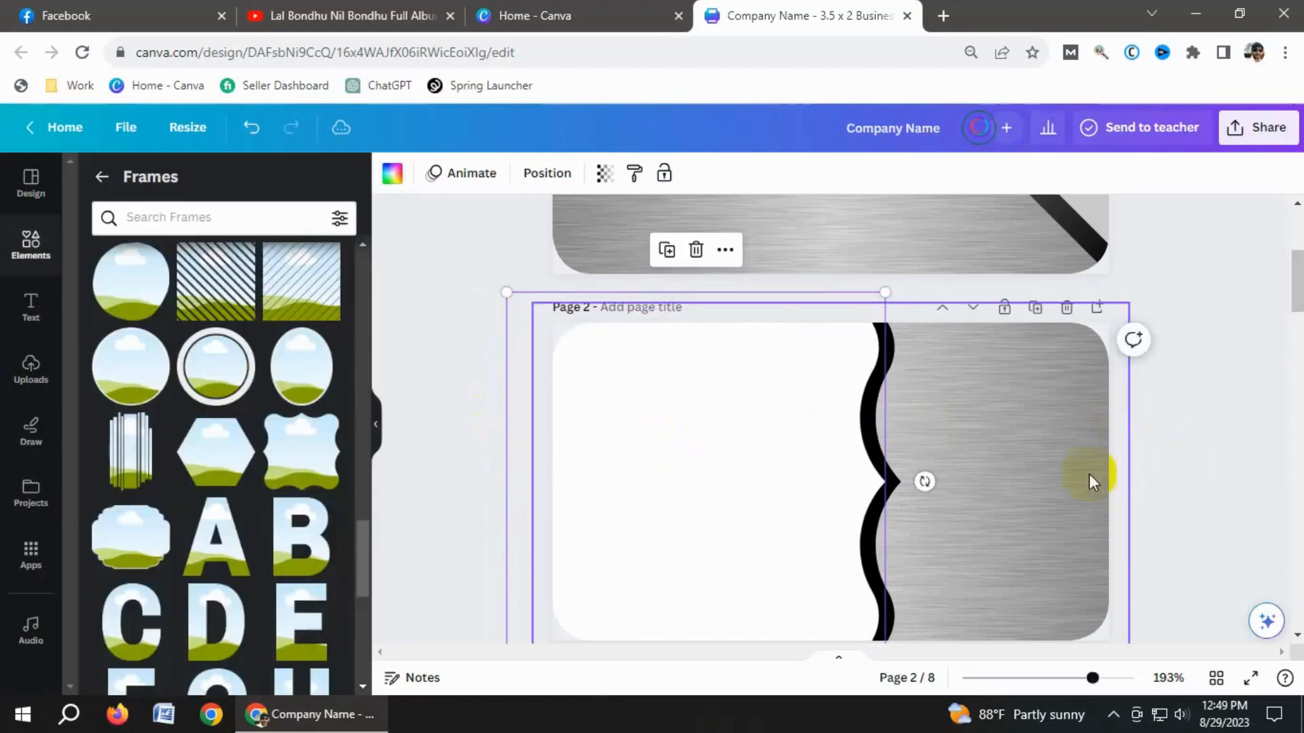
# - Download only page 2 as a PNG with a transparent background
pyautogui.click(1251, 136)
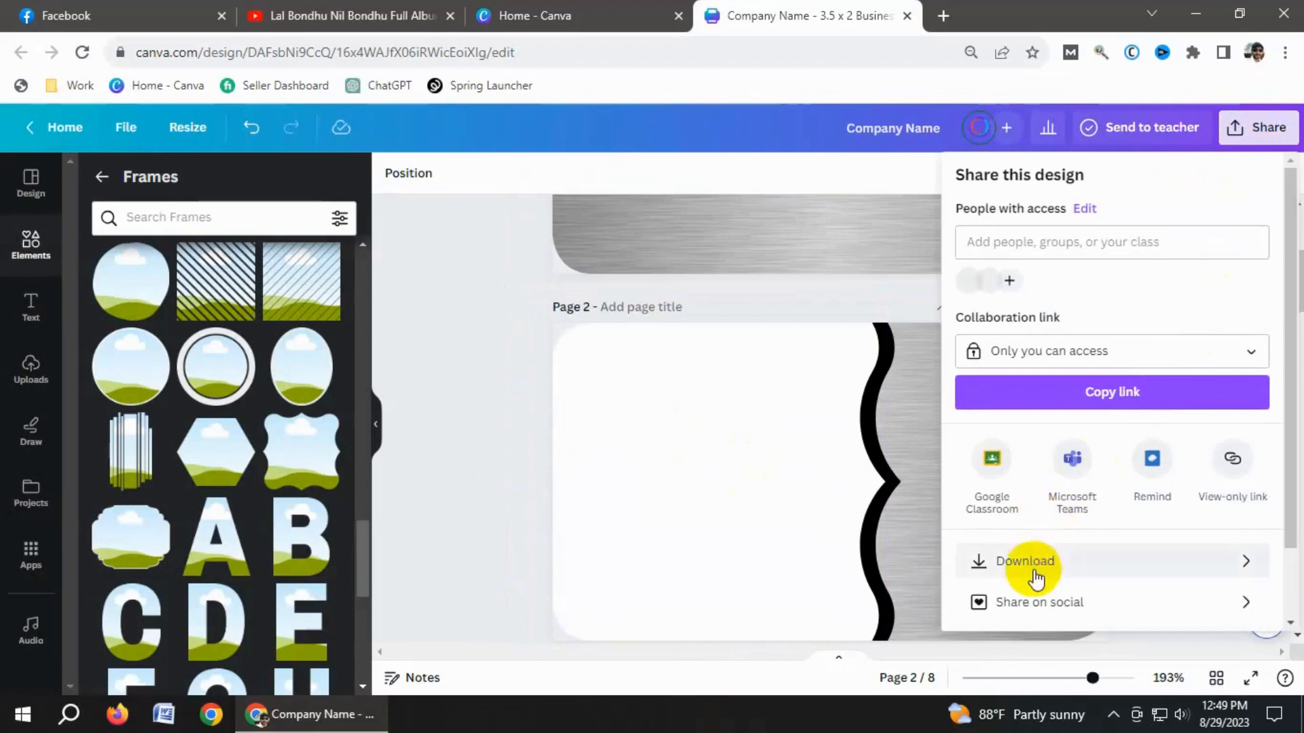
pyautogui.click(1034, 569)
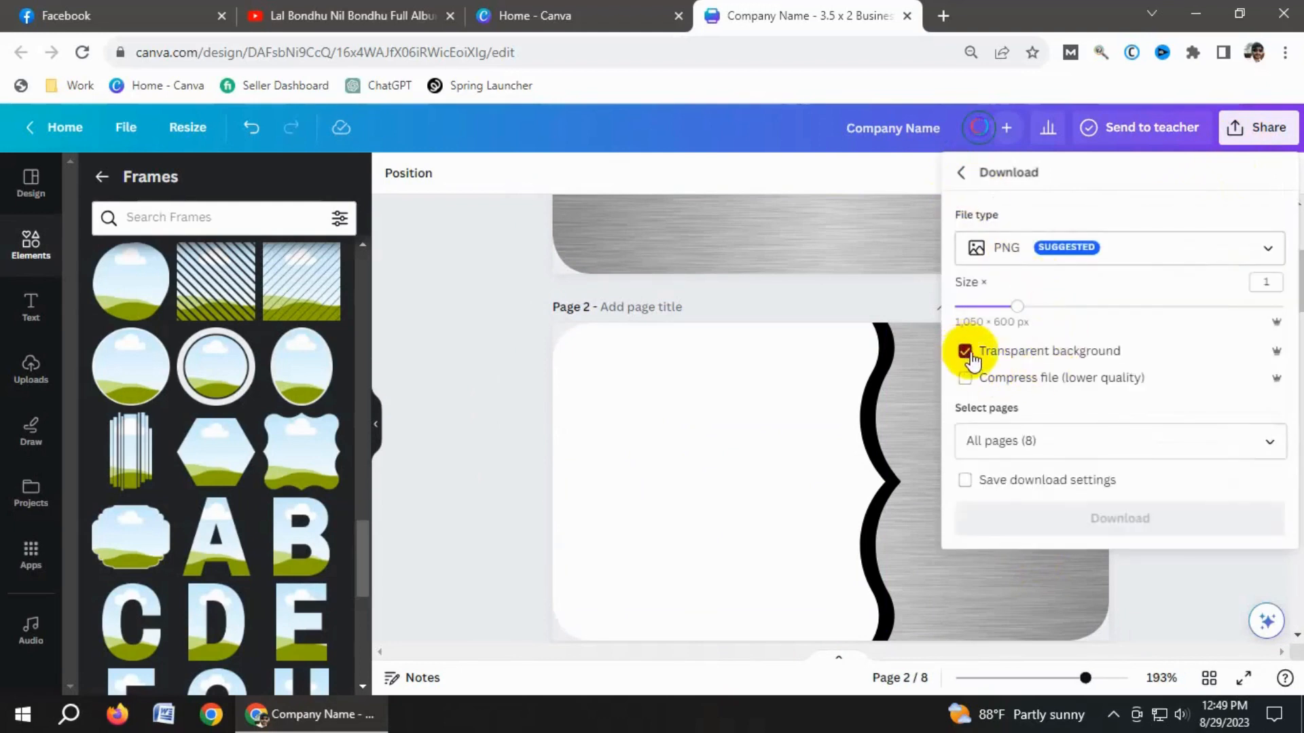
pyautogui.click(1270, 441)
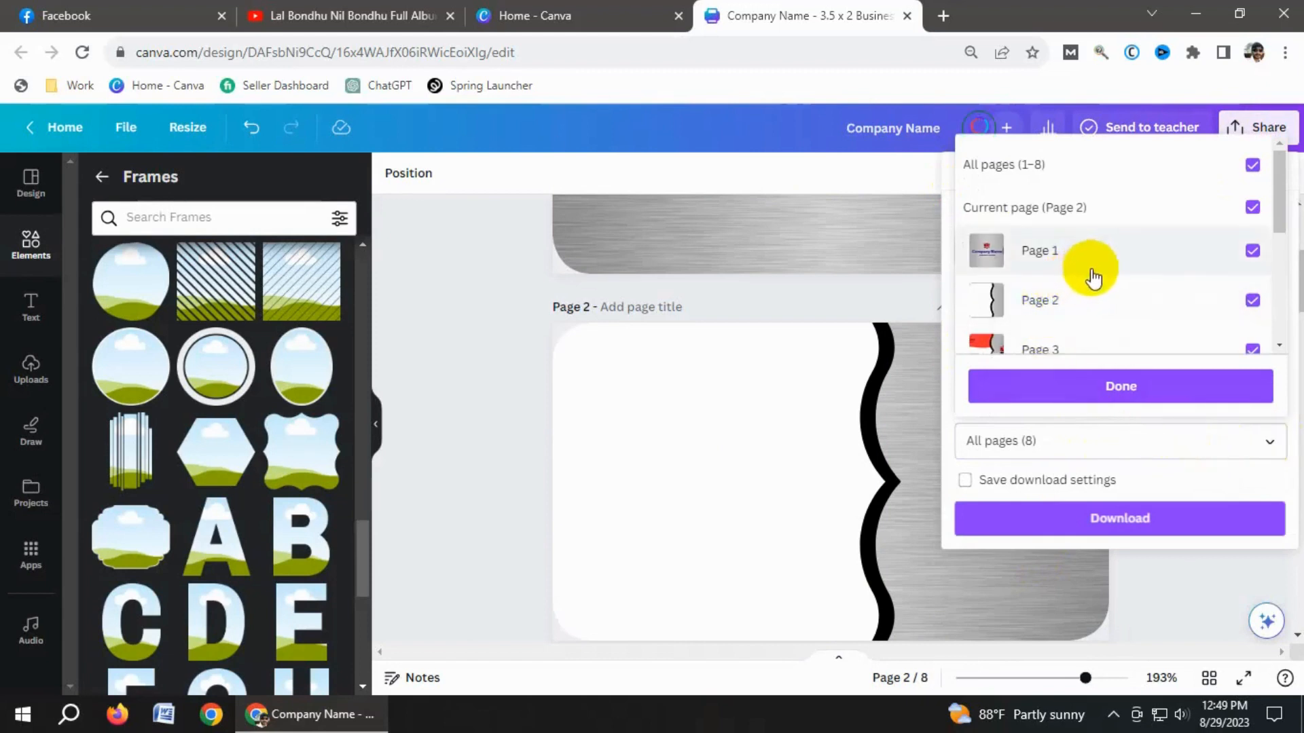
pyautogui.click(1252, 207)
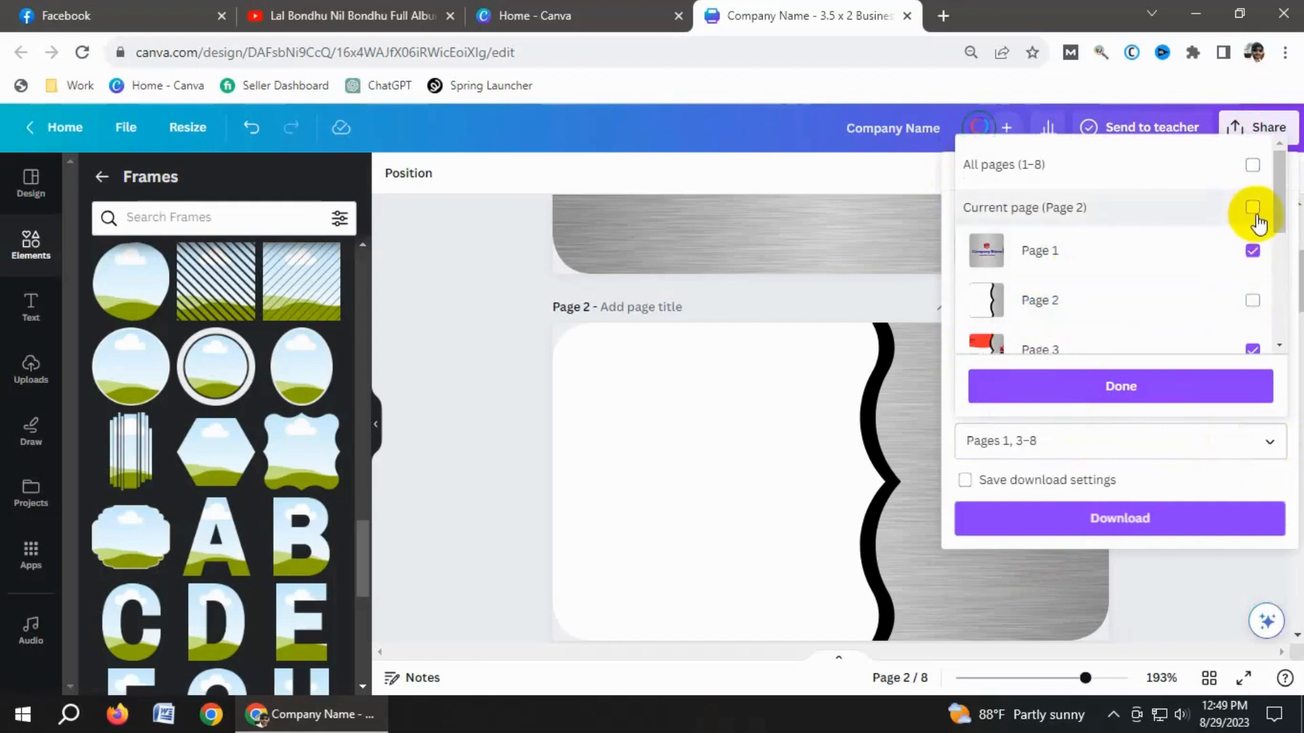
pyautogui.click(1252, 165)
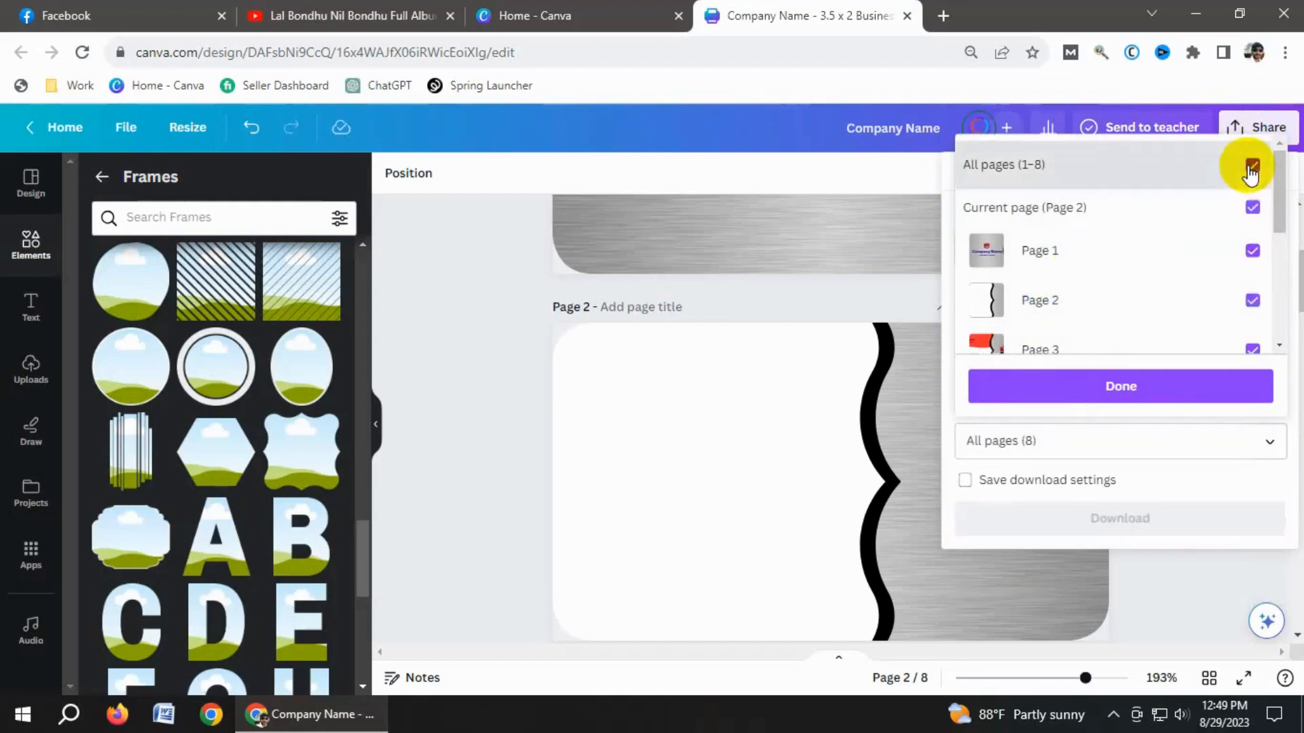
pyautogui.click(1252, 165)
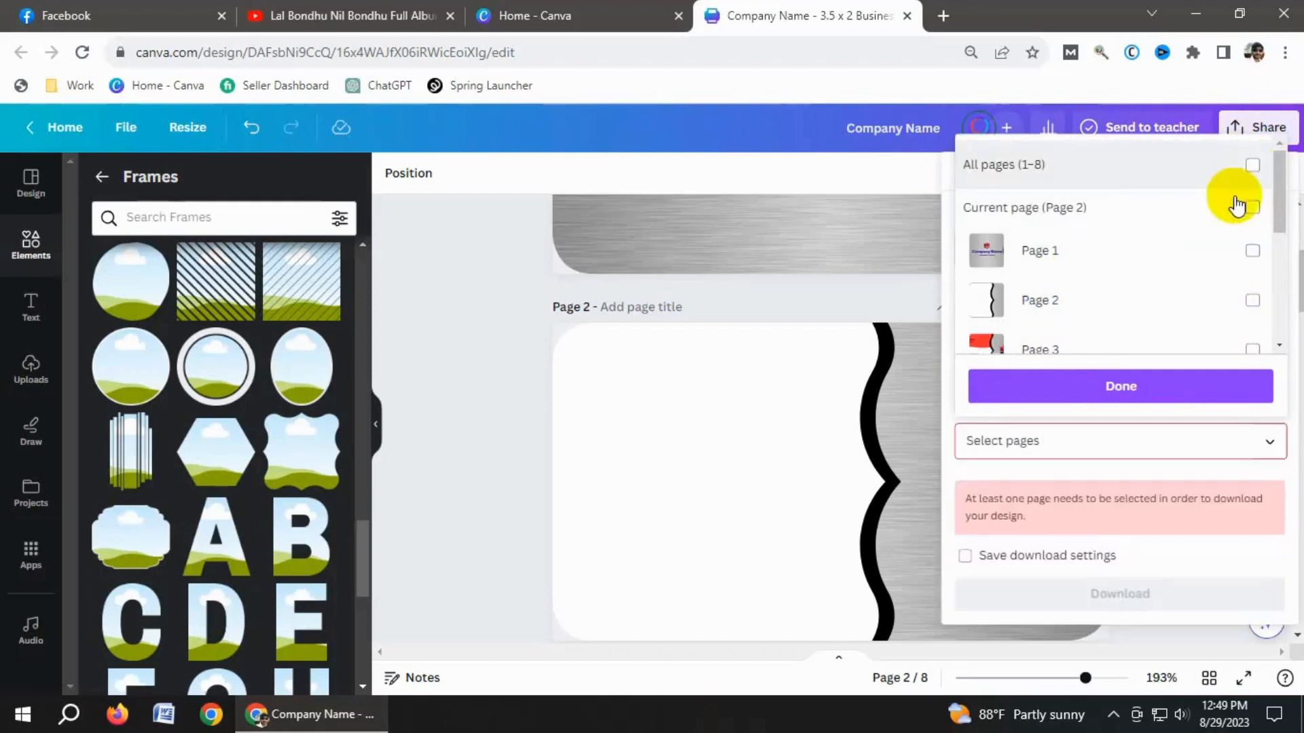
pyautogui.click(1252, 301)
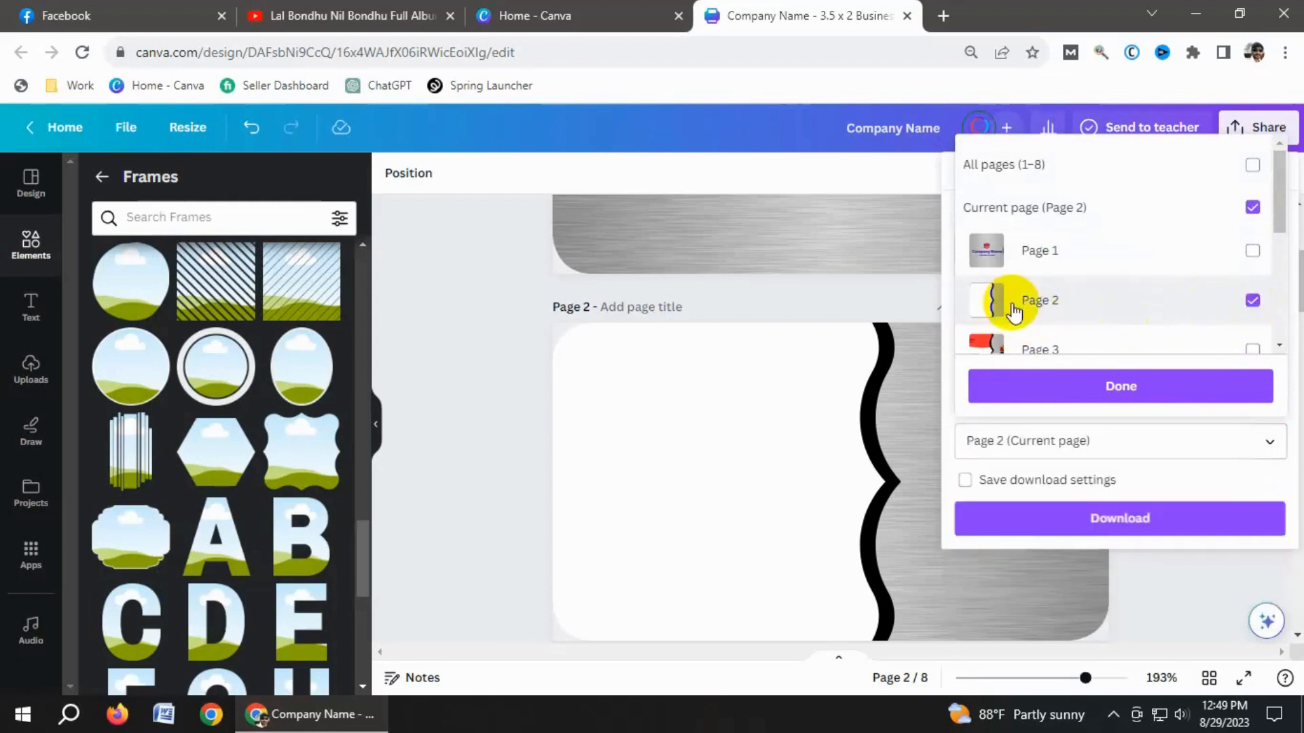
pyautogui.click(1077, 387)
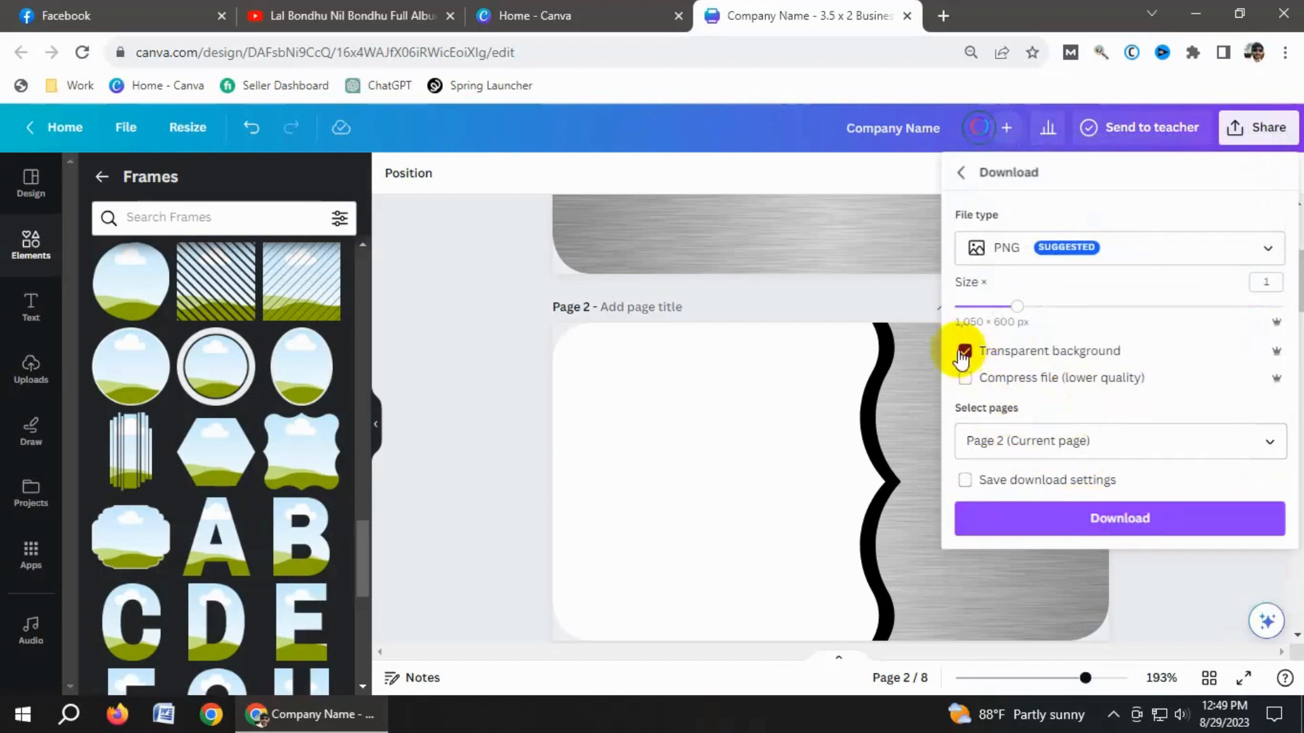
pyautogui.click(1039, 516)
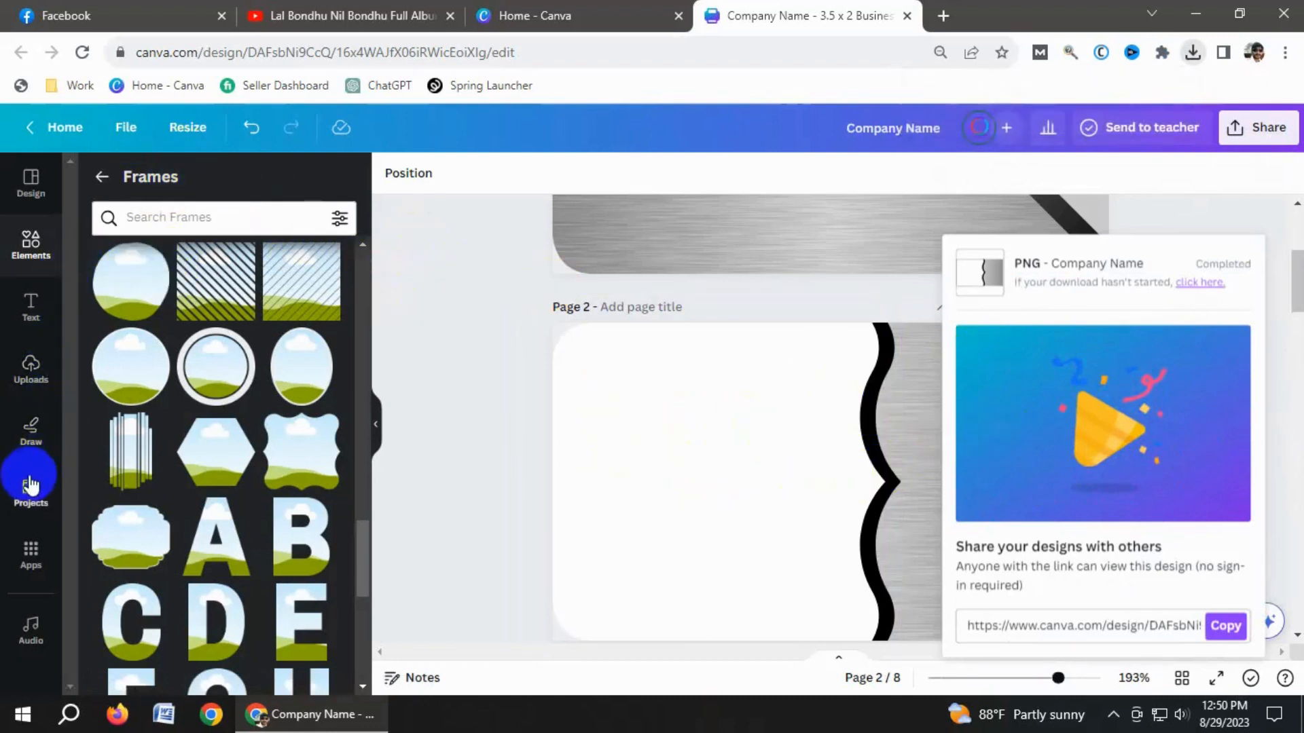
# - Search Google for "baground remover" in a new browser tab and open the remove.bg website
pyautogui.hotkey('ctrl', 't')
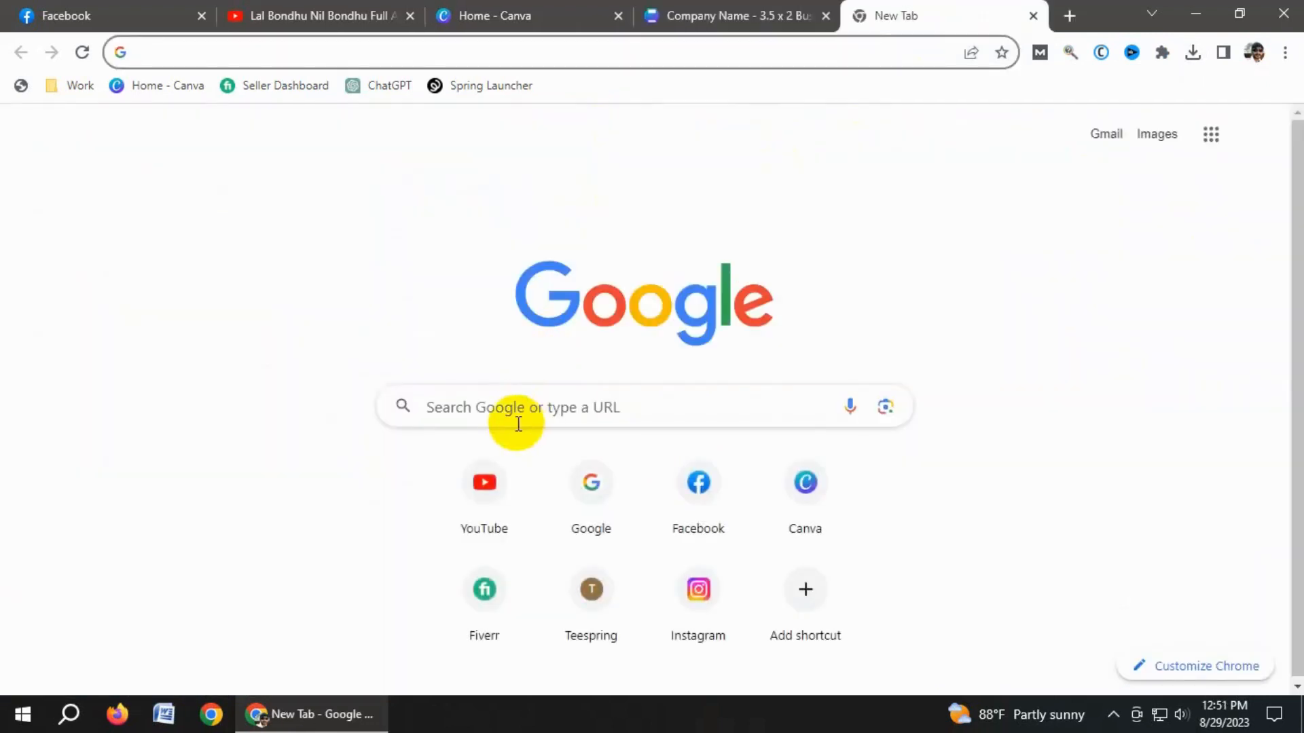
pyautogui.click(513, 422)
pyautogui.write('baground remover')
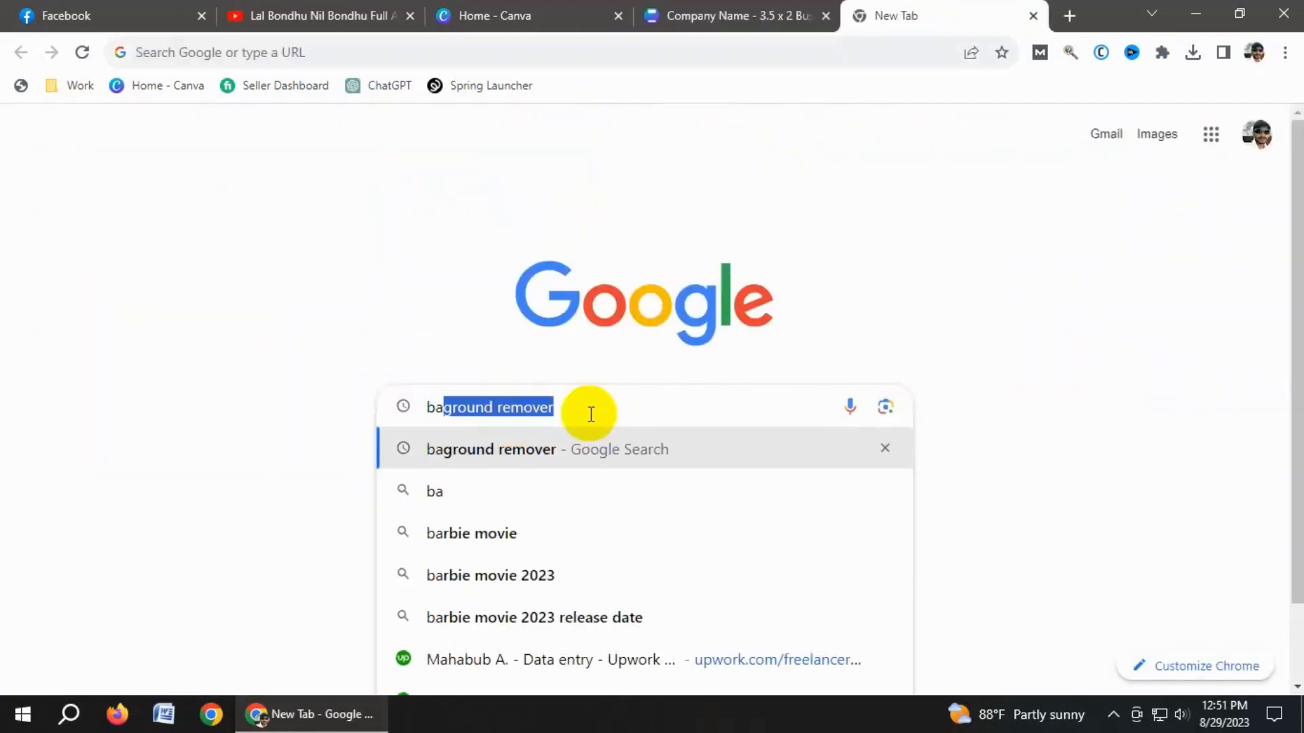
pyautogui.click(582, 414)
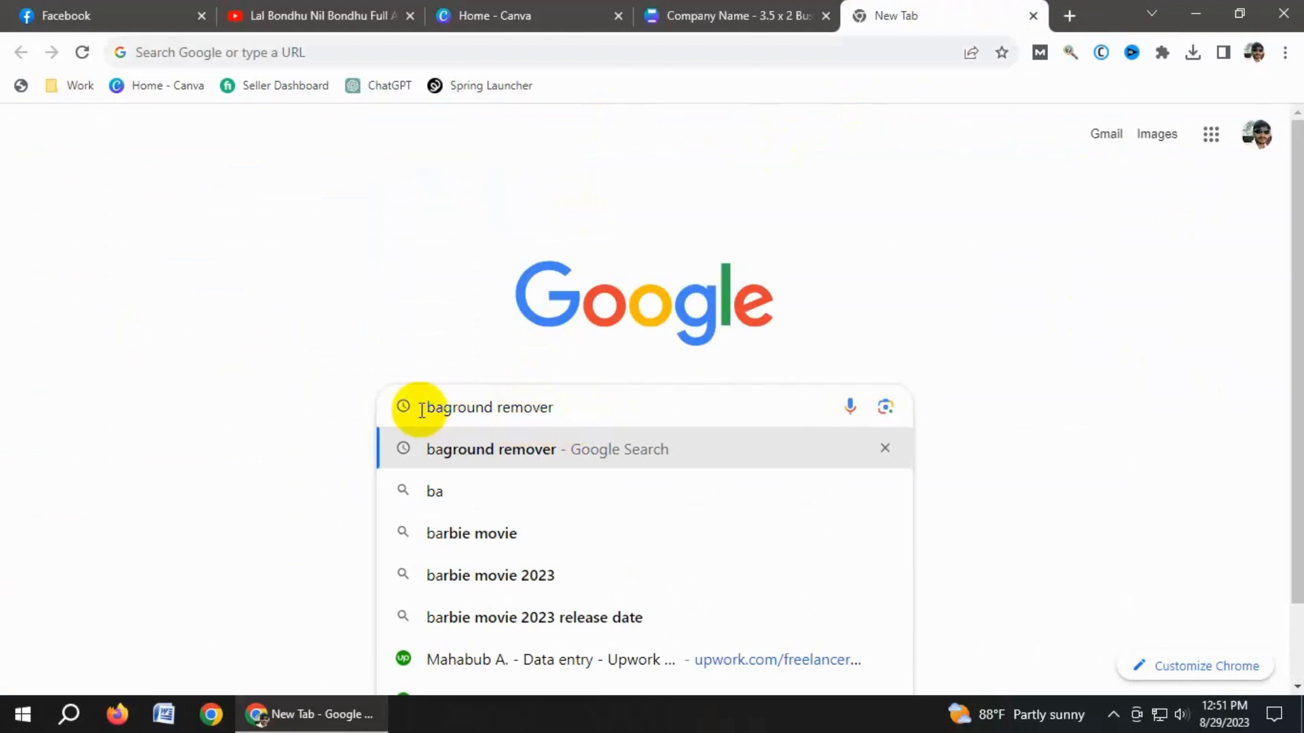
pyautogui.press('Return')
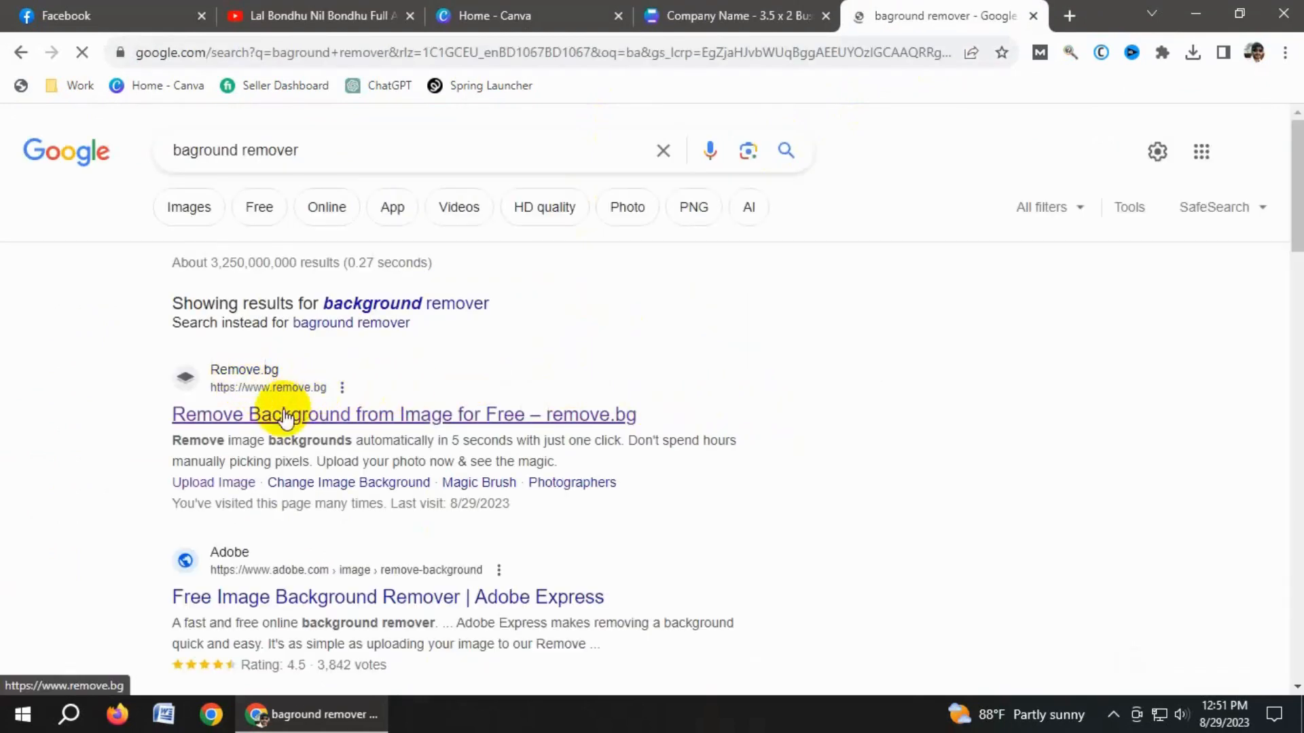
pyautogui.click(282, 428)
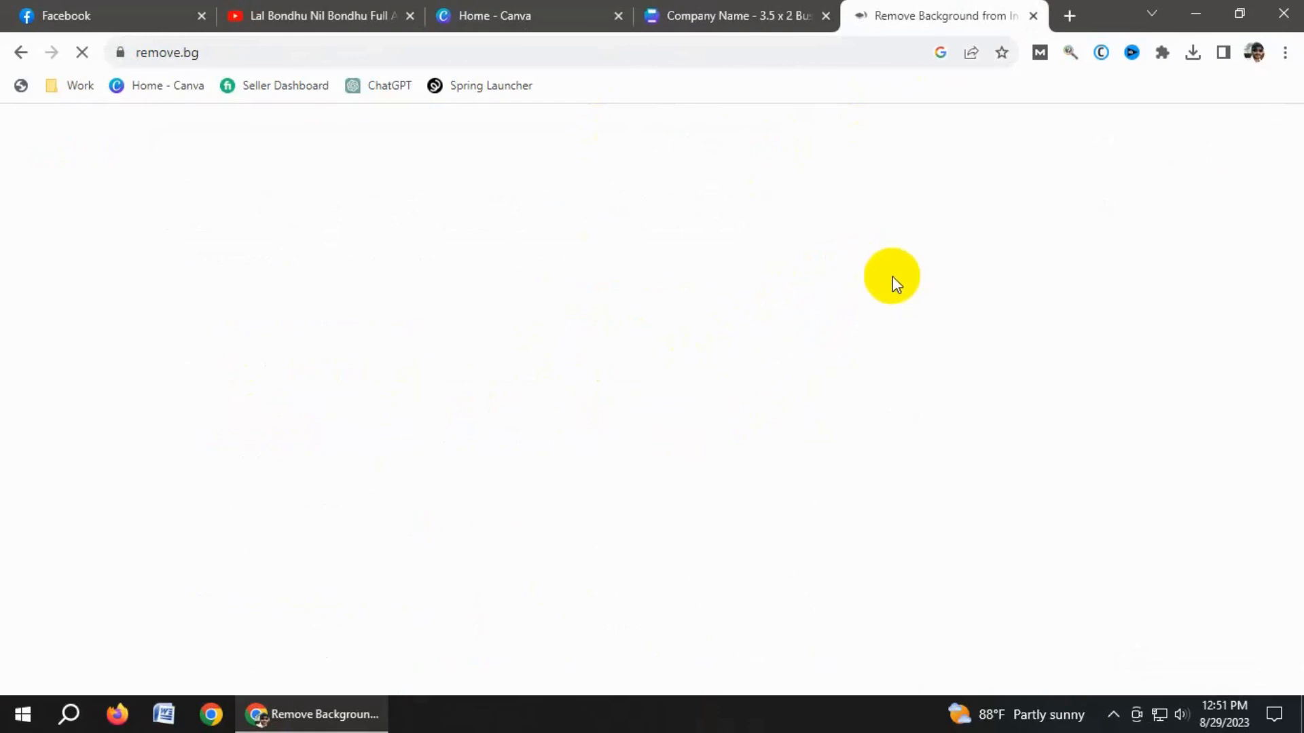
# - Upload Company Name (5).png from Downloads to remove.bg and download the preview-size image with its background removed
pyautogui.click(645, 598)
pyautogui.click(540, 312)
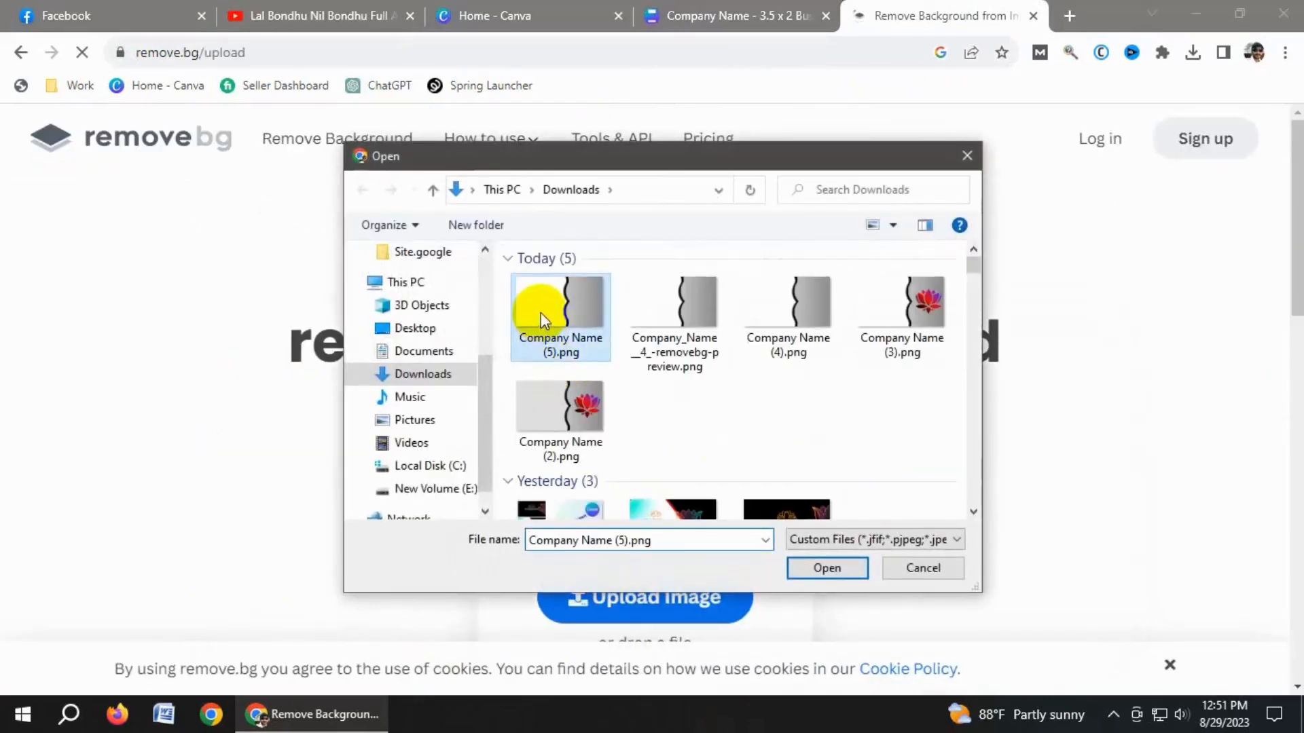
pyautogui.click(827, 570)
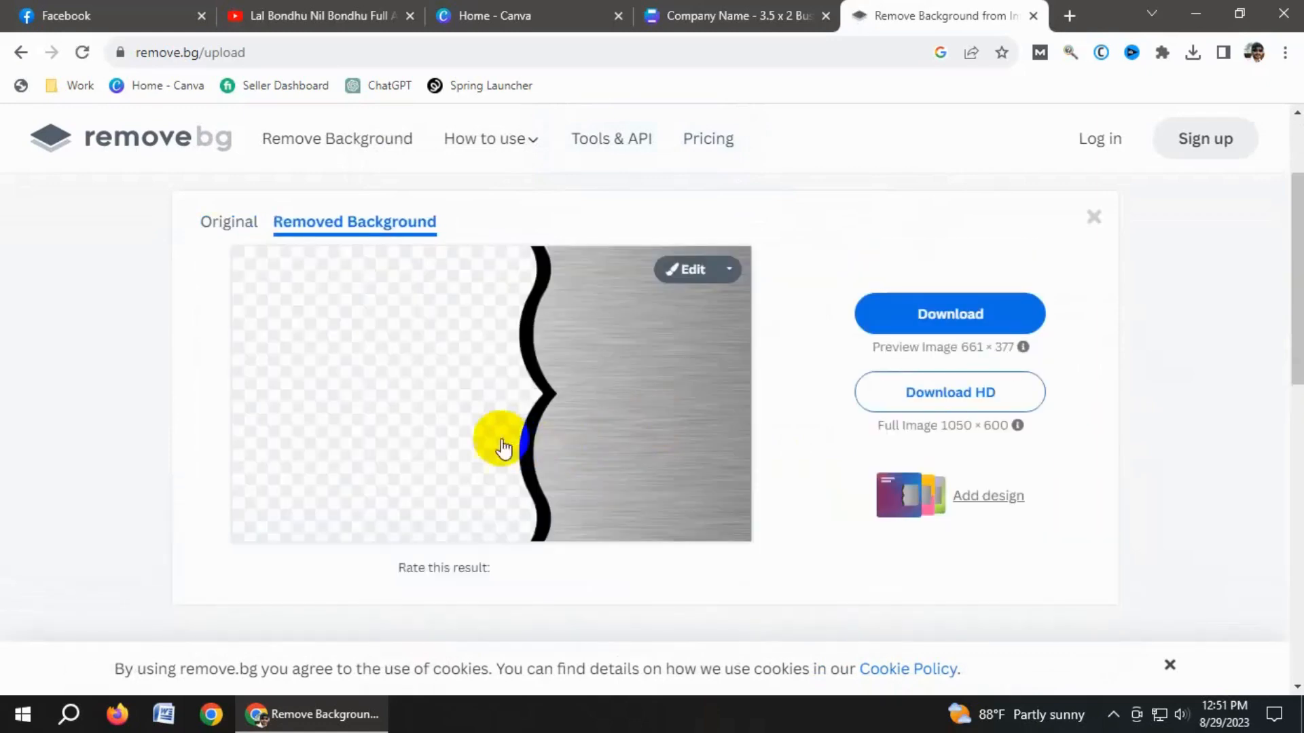
pyautogui.click(956, 315)
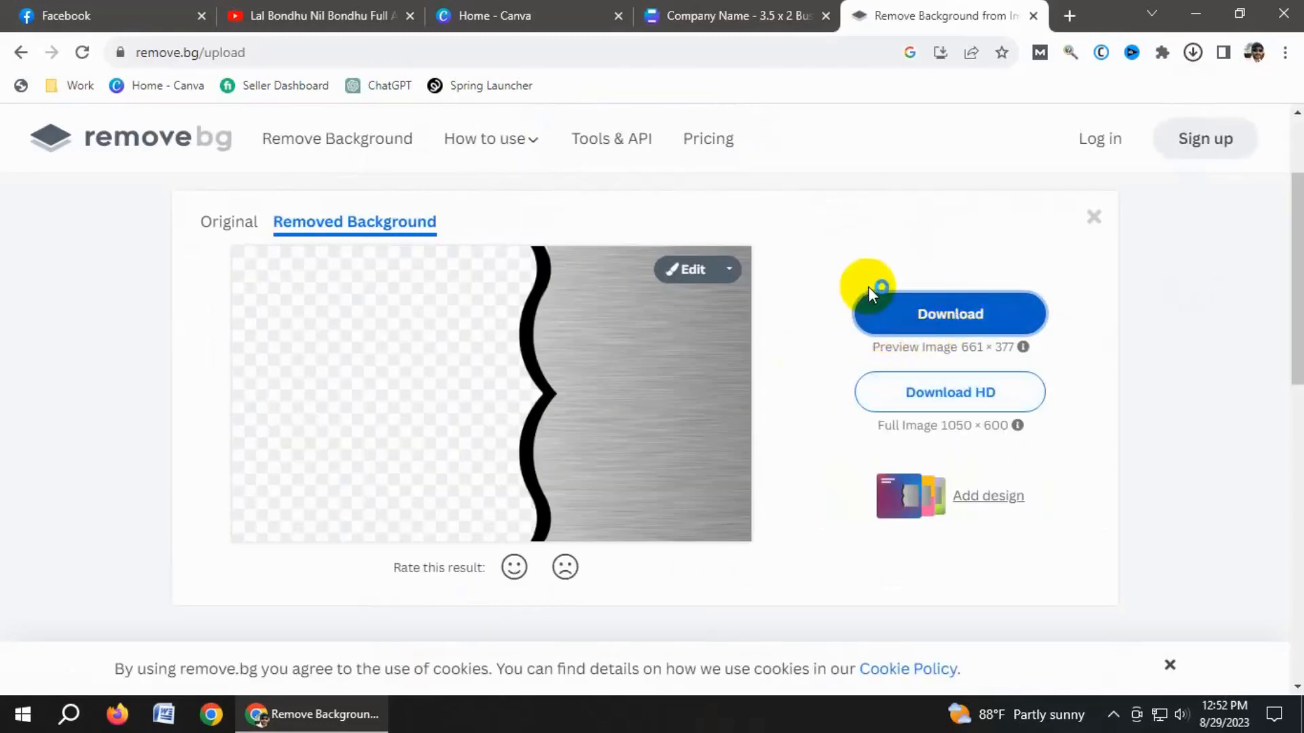
# - Switch back to the Canva design and delete both wavy frames, the steel image and its grid from page 2
pyautogui.click(725, 15)
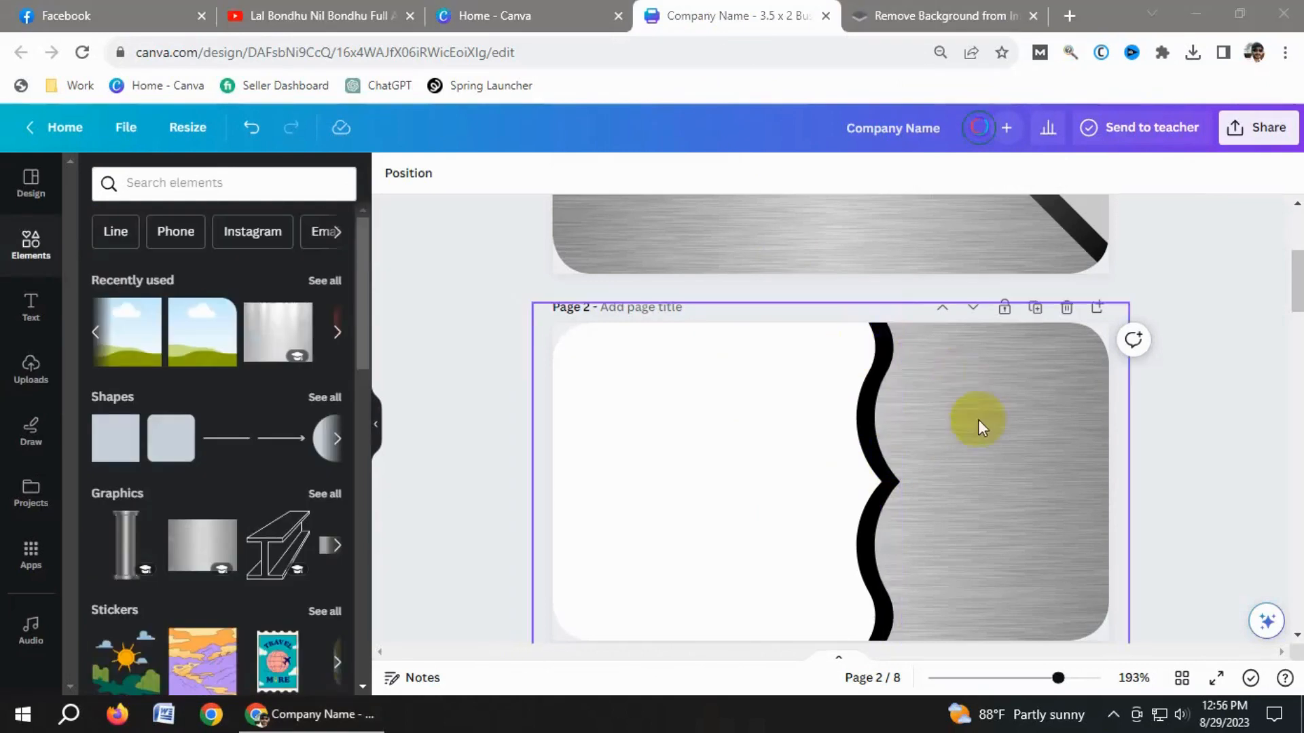
pyautogui.moveTo(500, 345); pyautogui.dragTo(1102, 587)
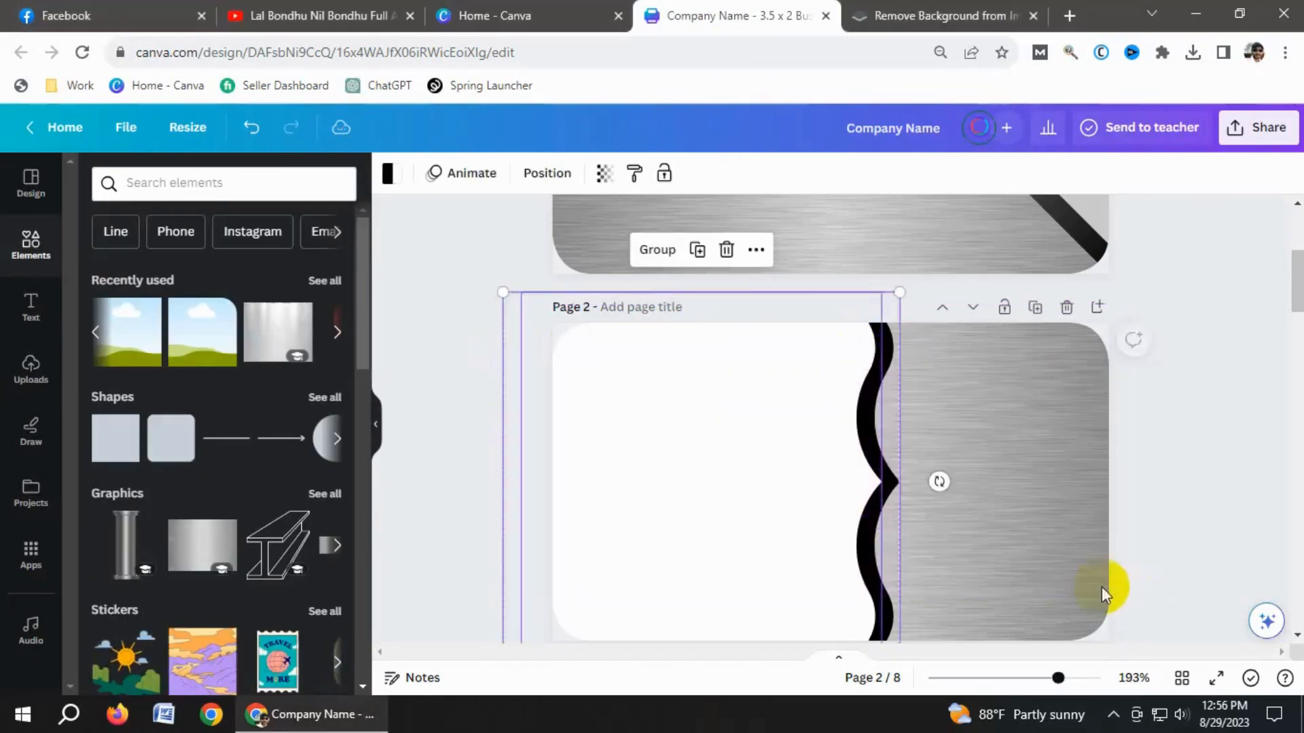
pyautogui.click(728, 250)
pyautogui.click(756, 340)
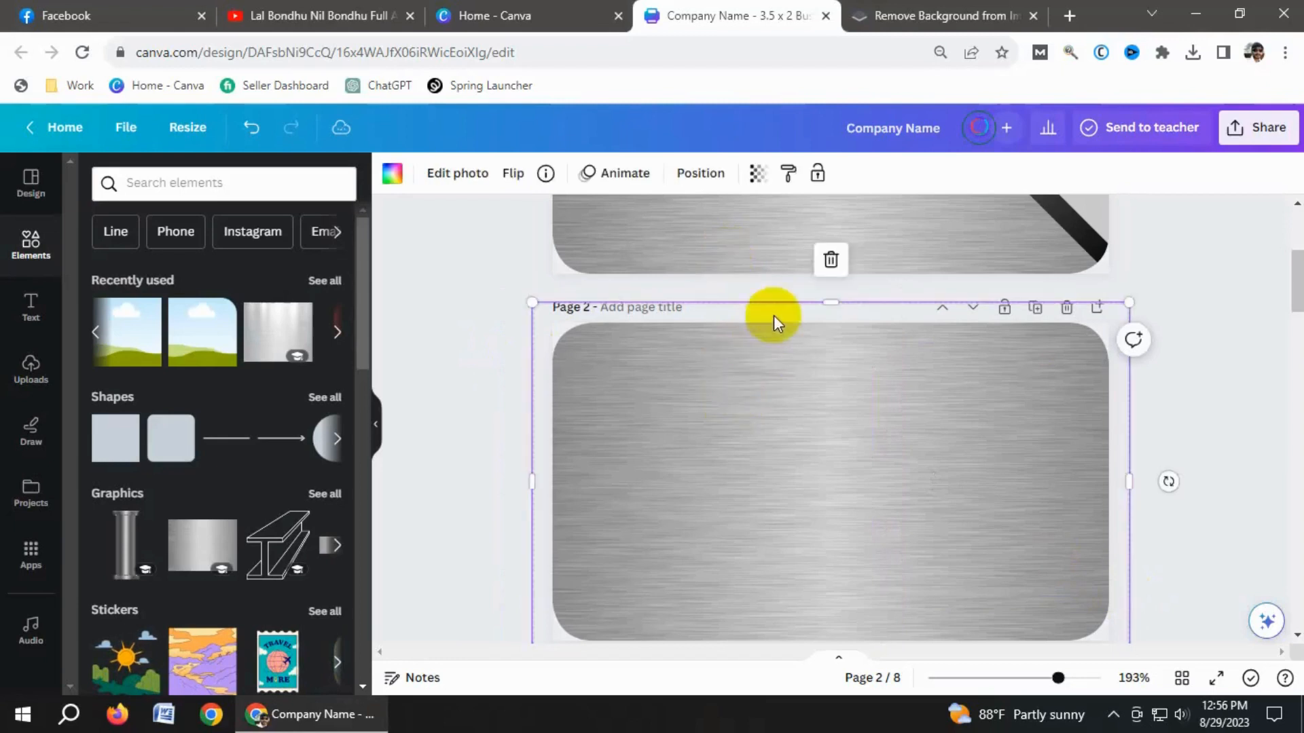
pyautogui.click(832, 262)
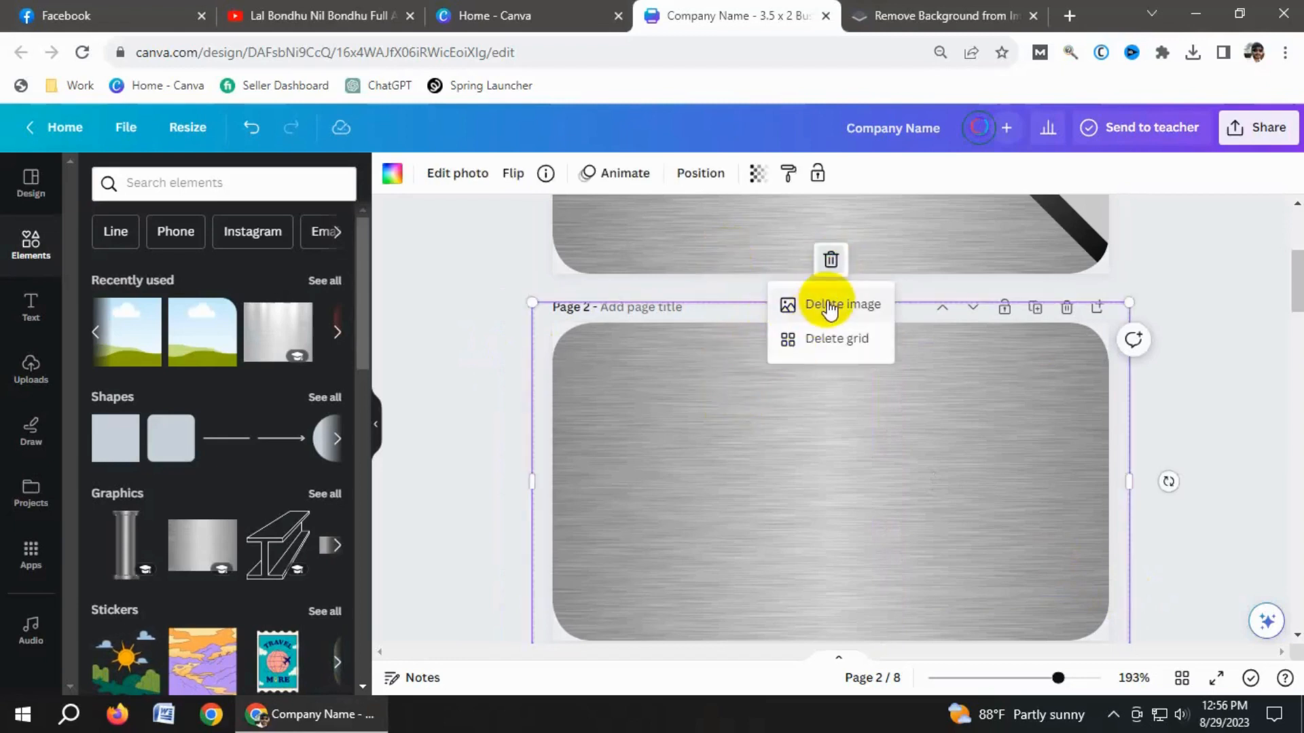
pyautogui.click(830, 311)
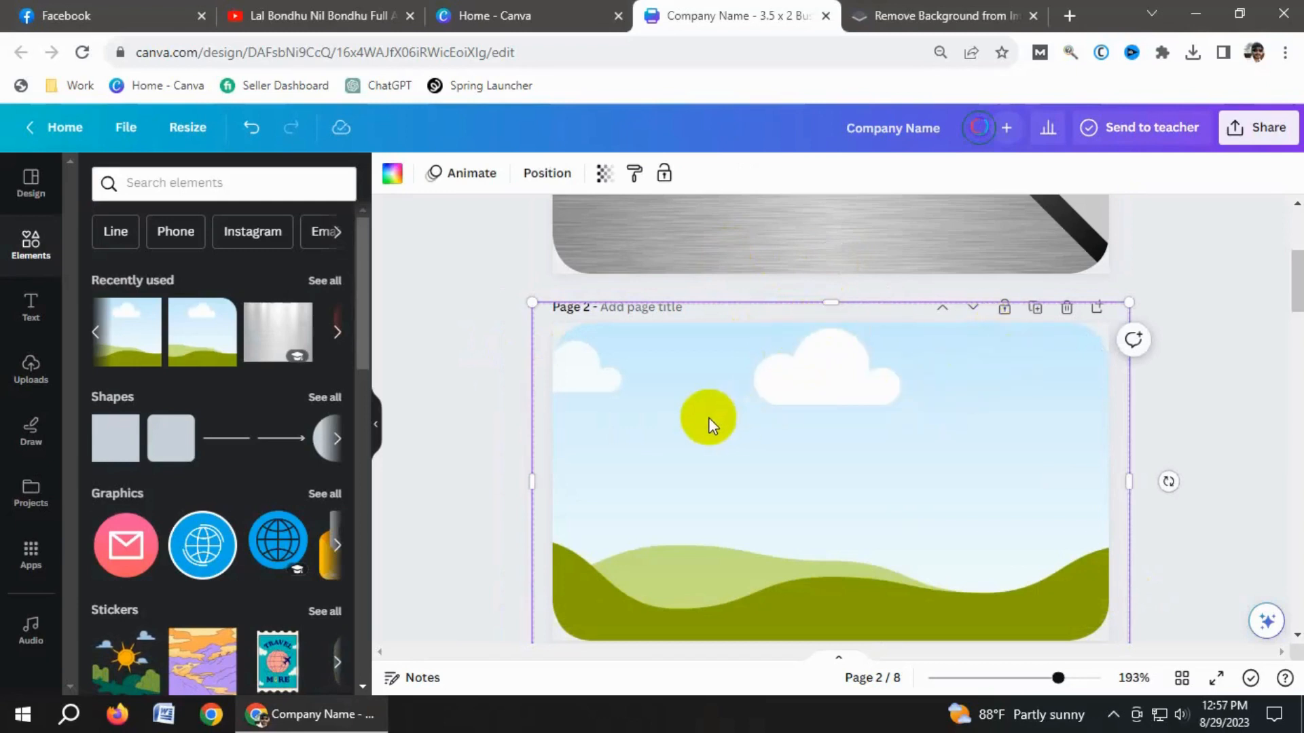
pyautogui.press('Delete')
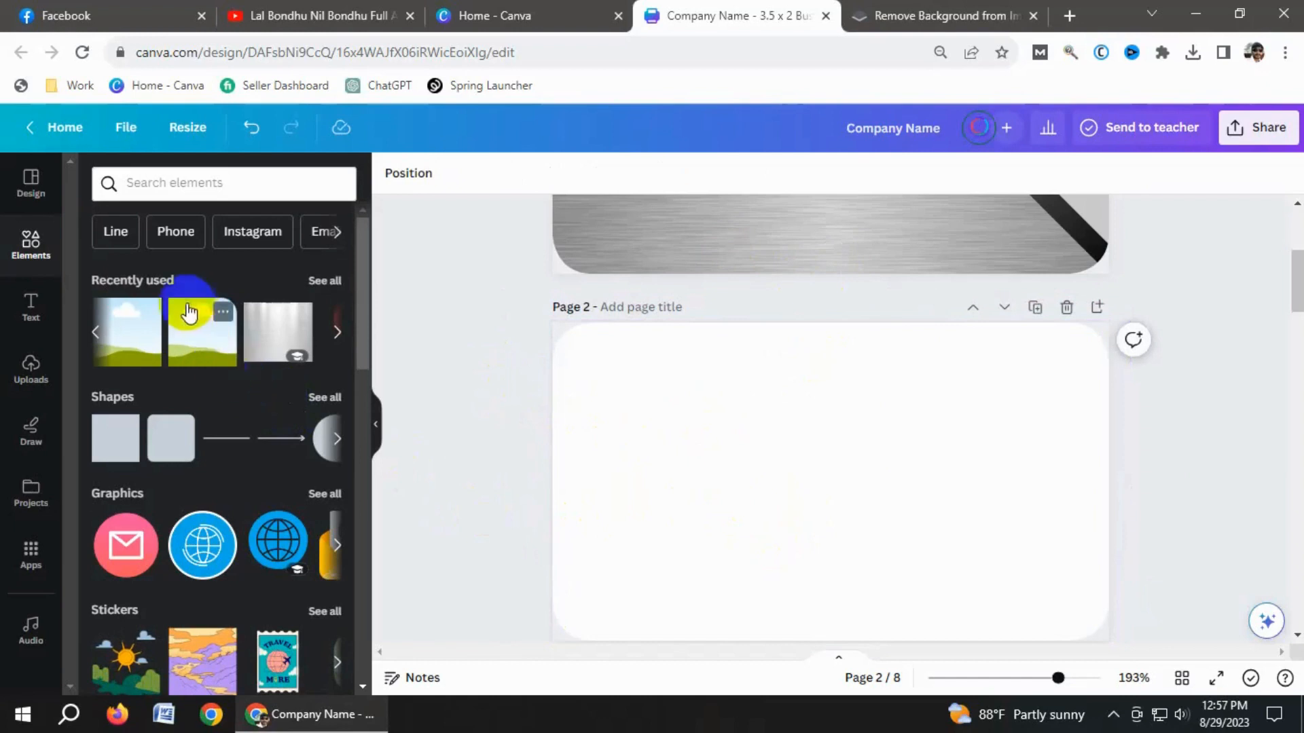
# - Add the uploaded background-removed wavy steel image to page 2 and enlarge it from the upper-left corner to cover the card
pyautogui.click(31, 367)
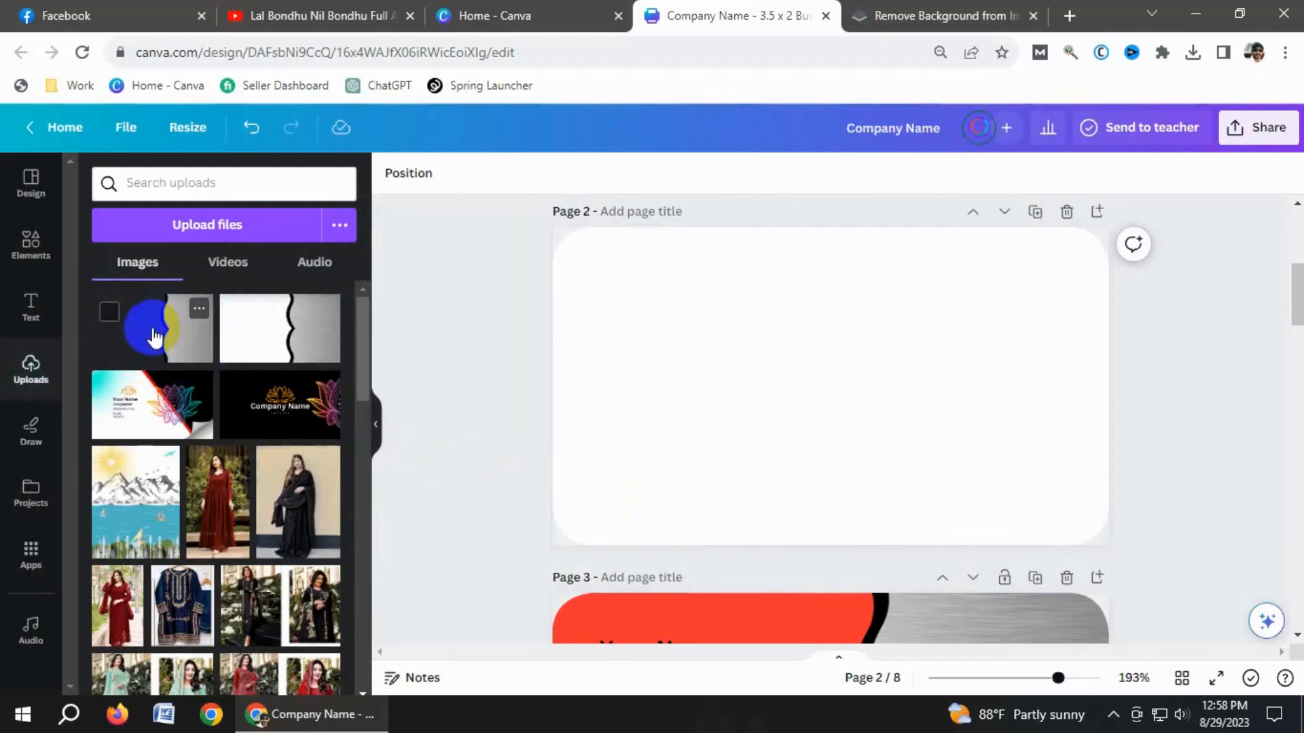
pyautogui.click(155, 332)
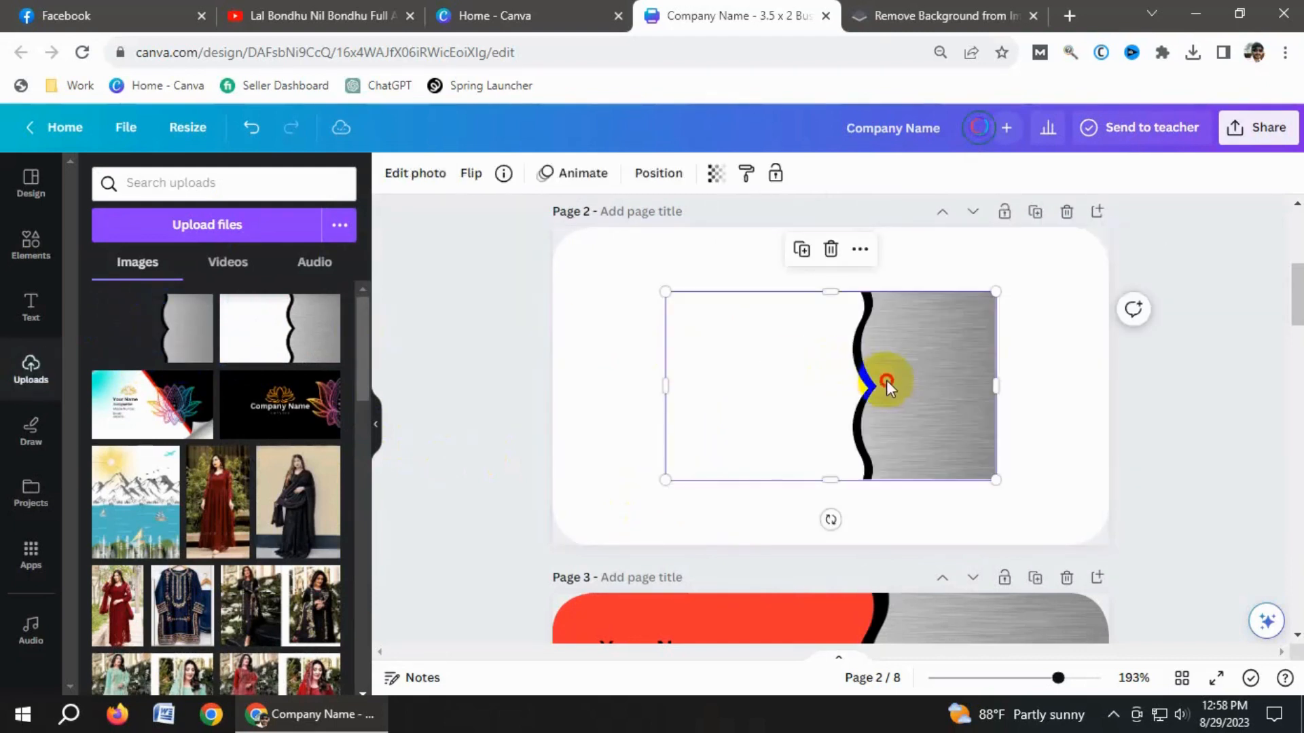
pyautogui.moveTo(882, 372); pyautogui.dragTo(766, 312)
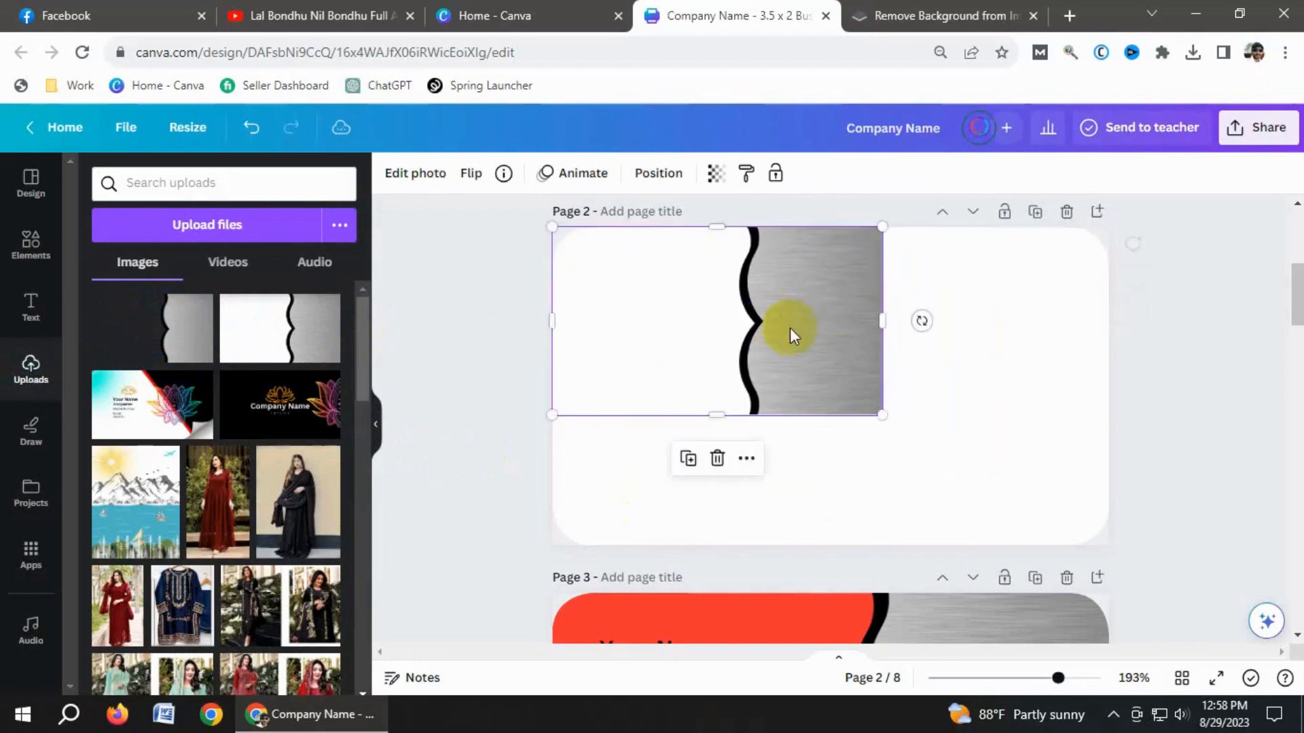
pyautogui.moveTo(878, 414); pyautogui.dragTo(1094, 552)
pyautogui.click(1203, 443)
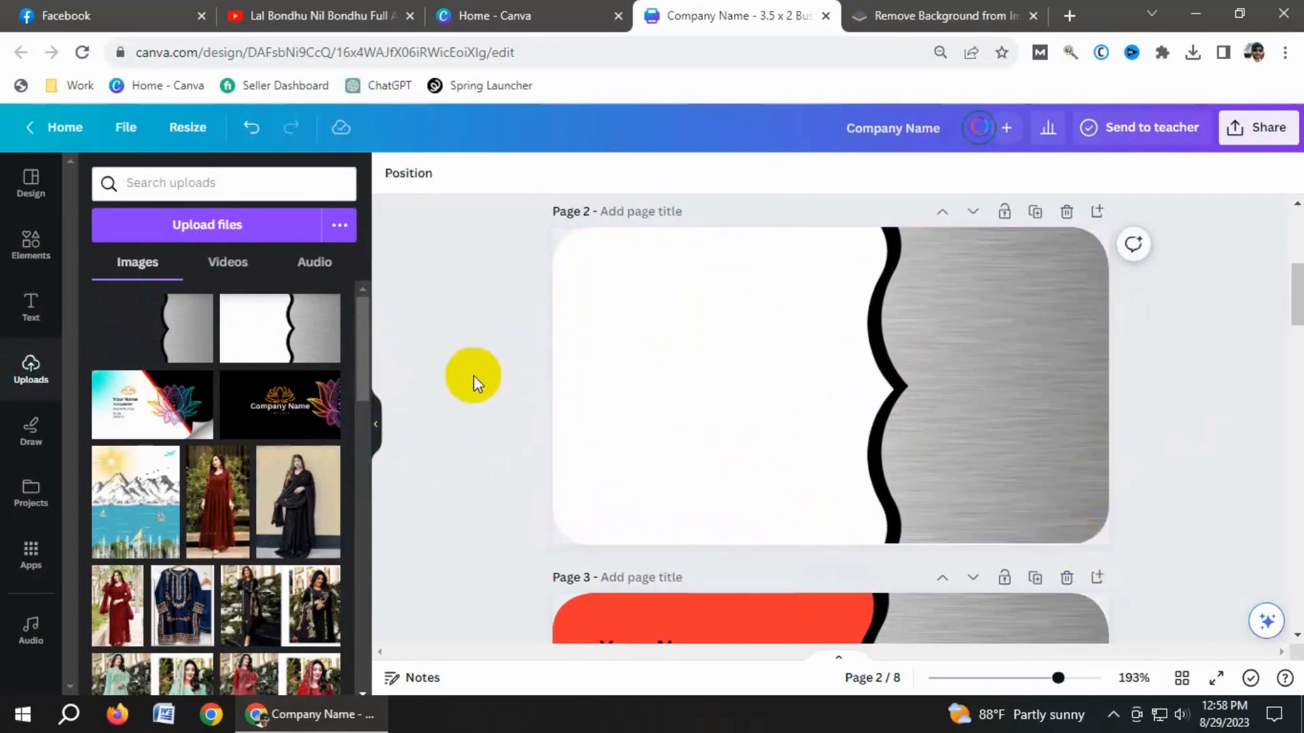
# - Add the horizontal wavy ribbon-shaped frame from the Frames collection to page 2
pyautogui.click(33, 246)
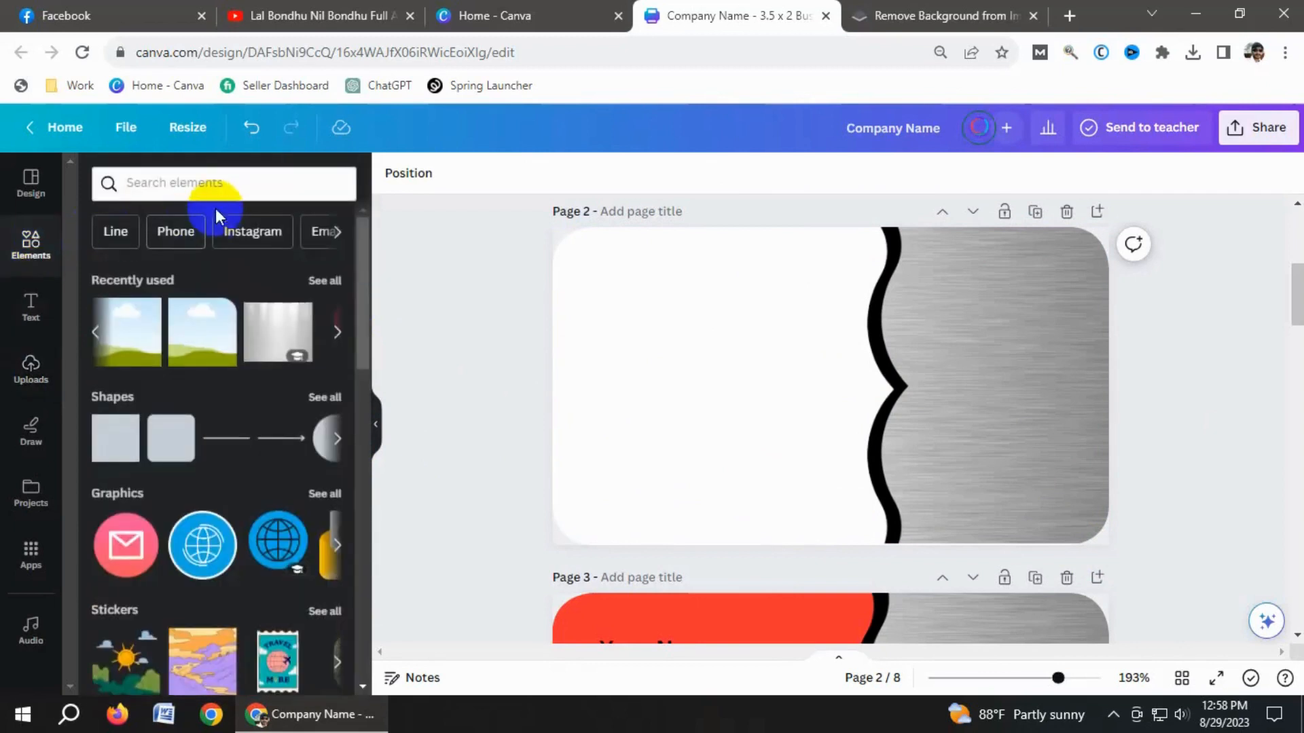
pyautogui.click(218, 189)
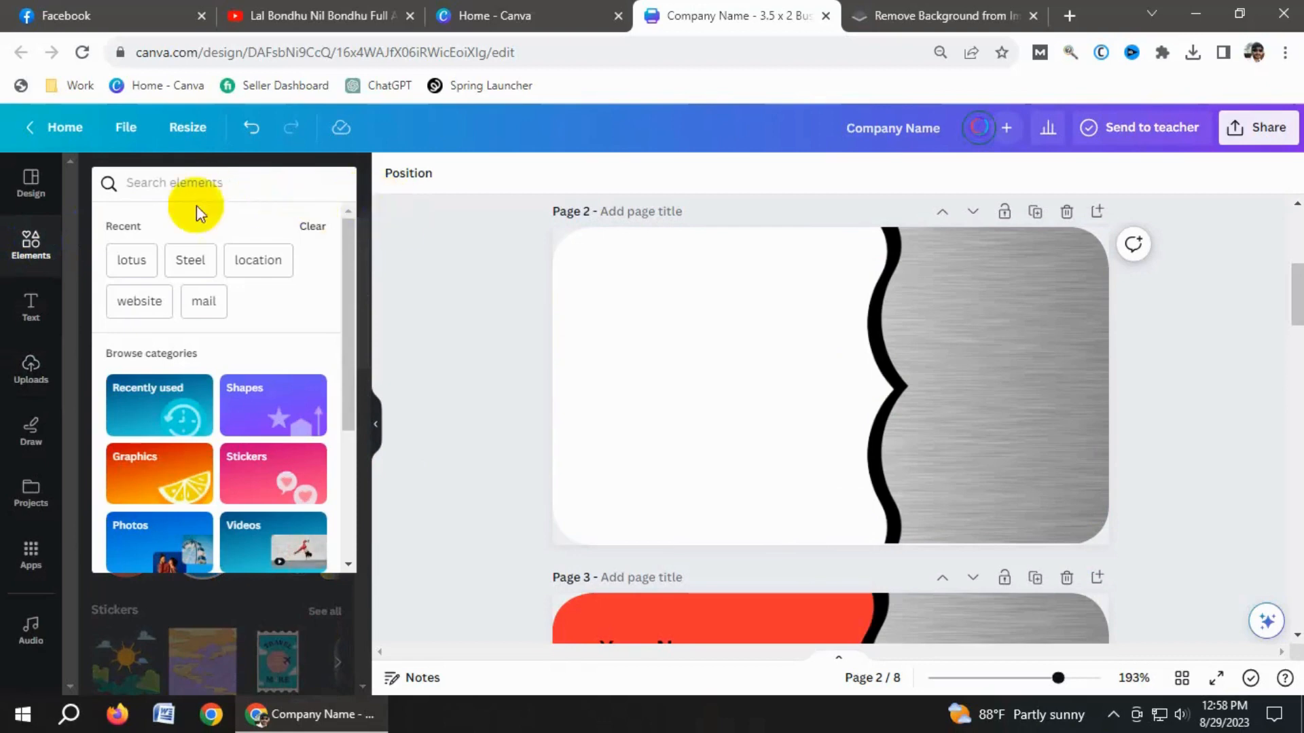
pyautogui.click(31, 257)
pyautogui.scroll(-10, 239, 312)
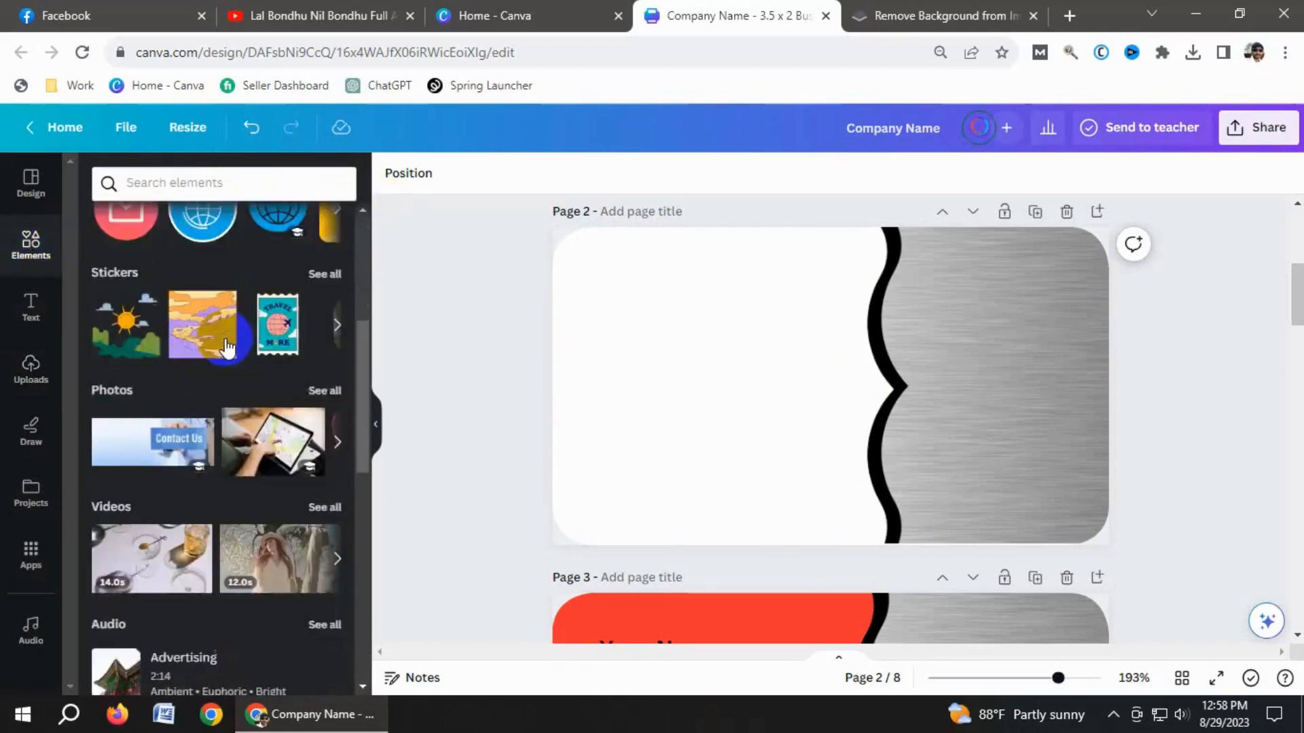
pyautogui.scroll(-1, 219, 352)
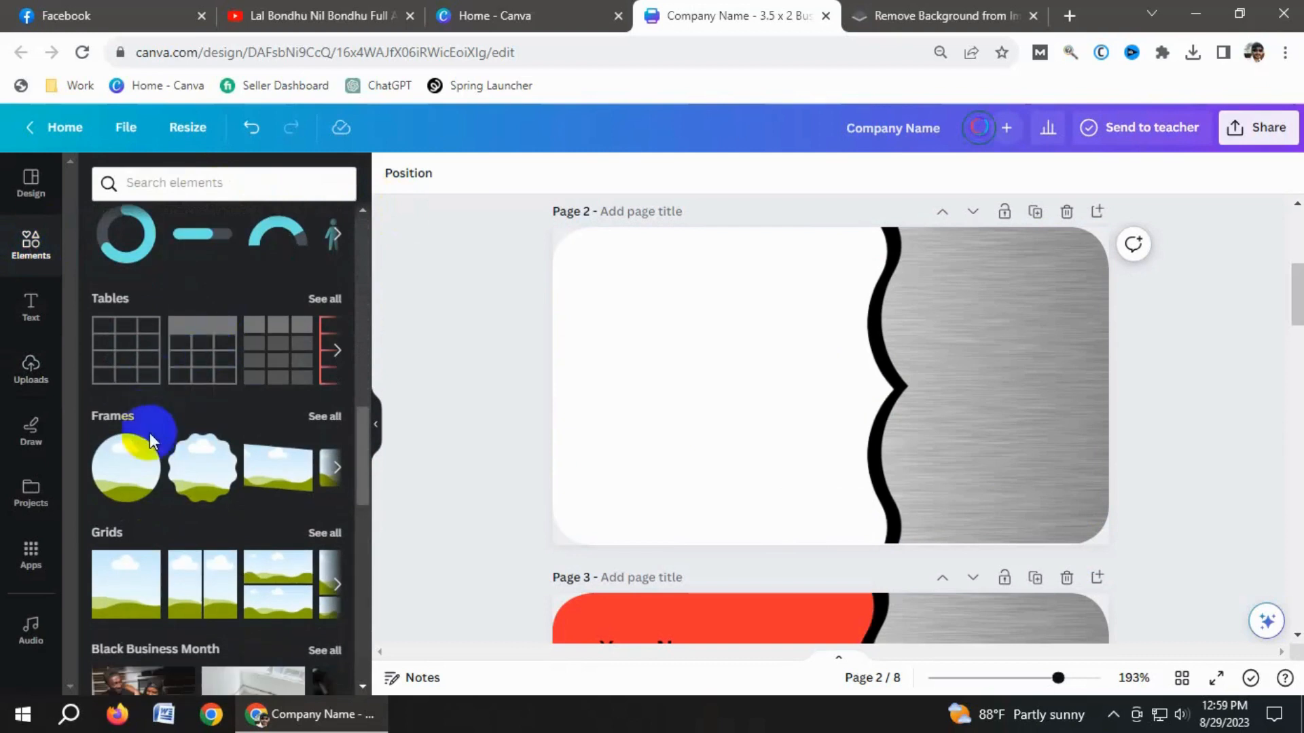
pyautogui.click(319, 417)
pyautogui.scroll(-5, 246, 346)
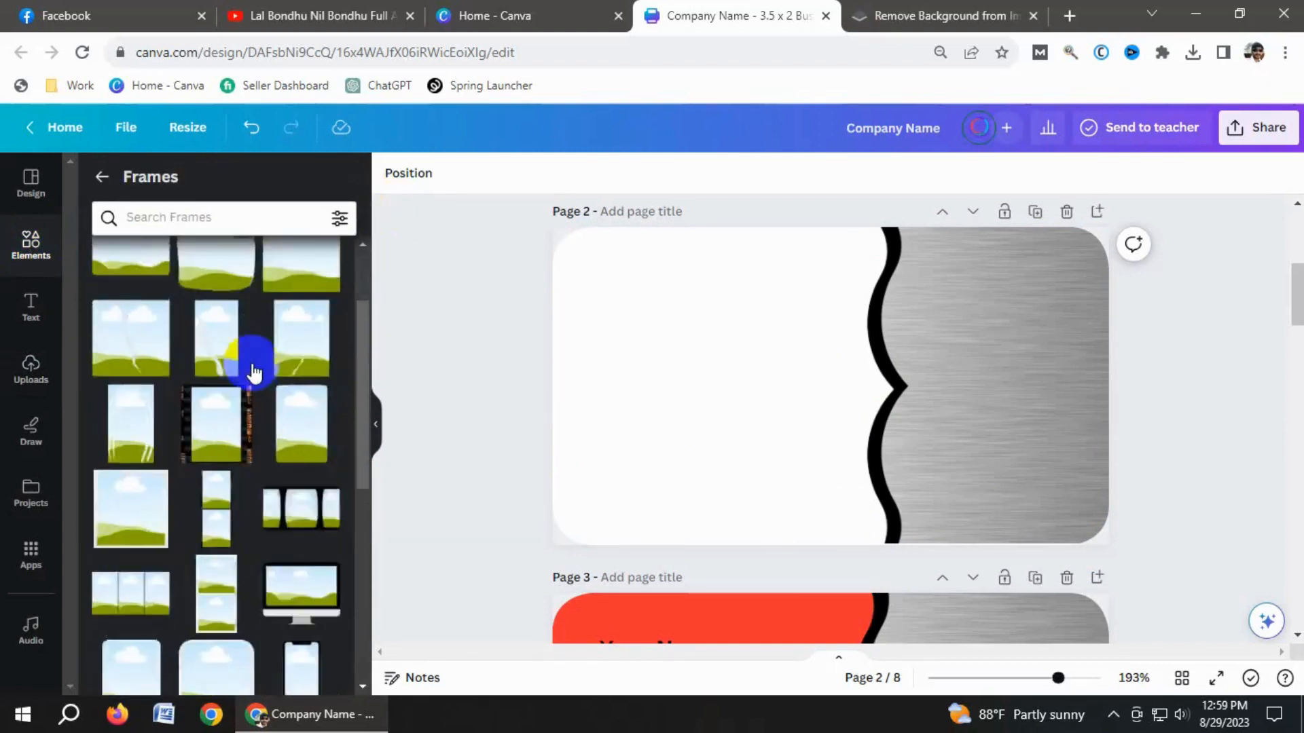
pyautogui.scroll(-5, 261, 407)
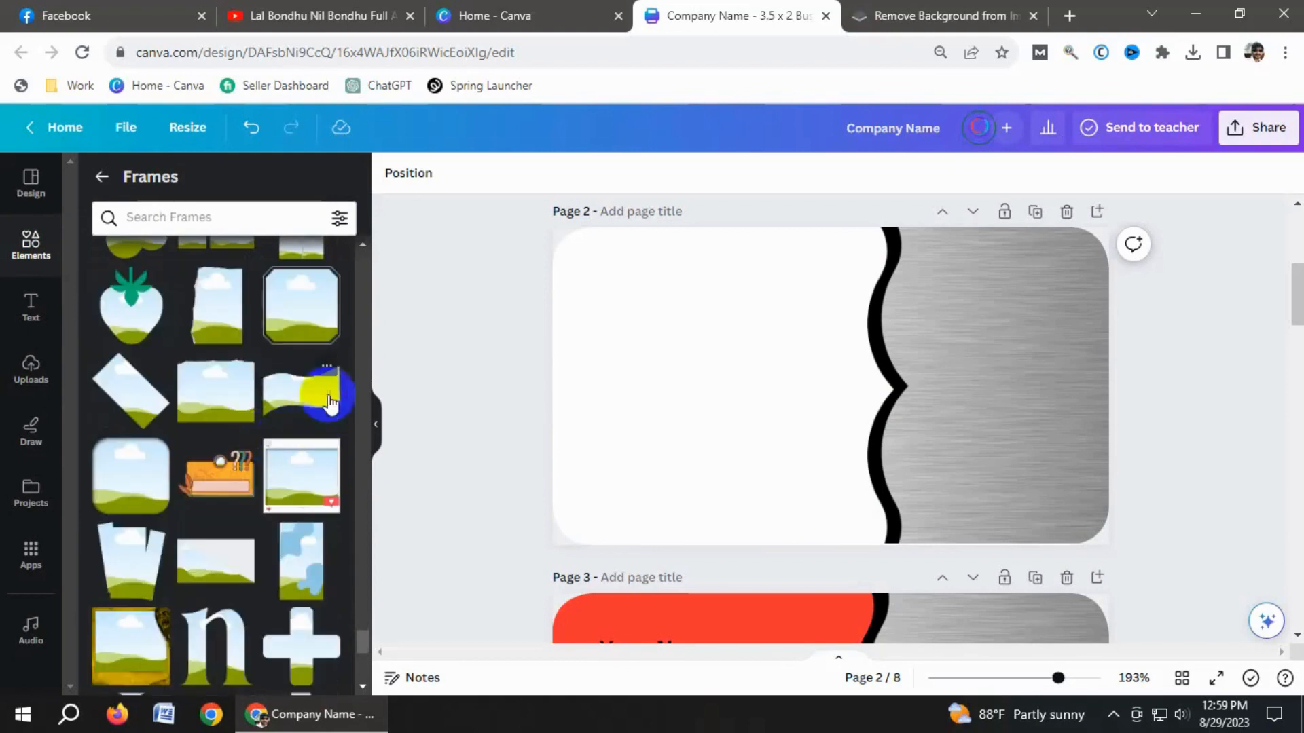
pyautogui.click(307, 403)
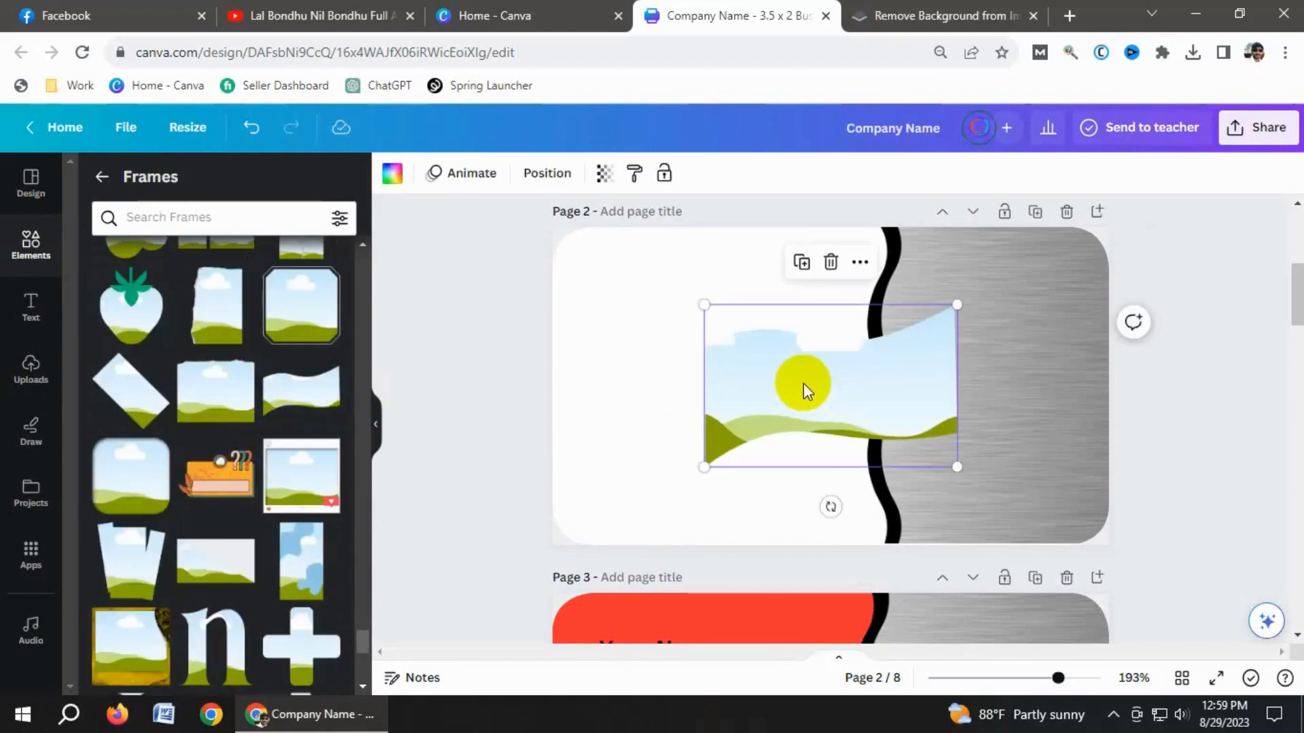
# - Move the wavy frame to the card's upper-left corner and enlarge it to reach the black wavy edge
pyautogui.moveTo(804, 383)
pyautogui.mouseDown()
pyautogui.moveTo(629, 291)
pyautogui.moveTo(650, 296)
pyautogui.mouseUp()
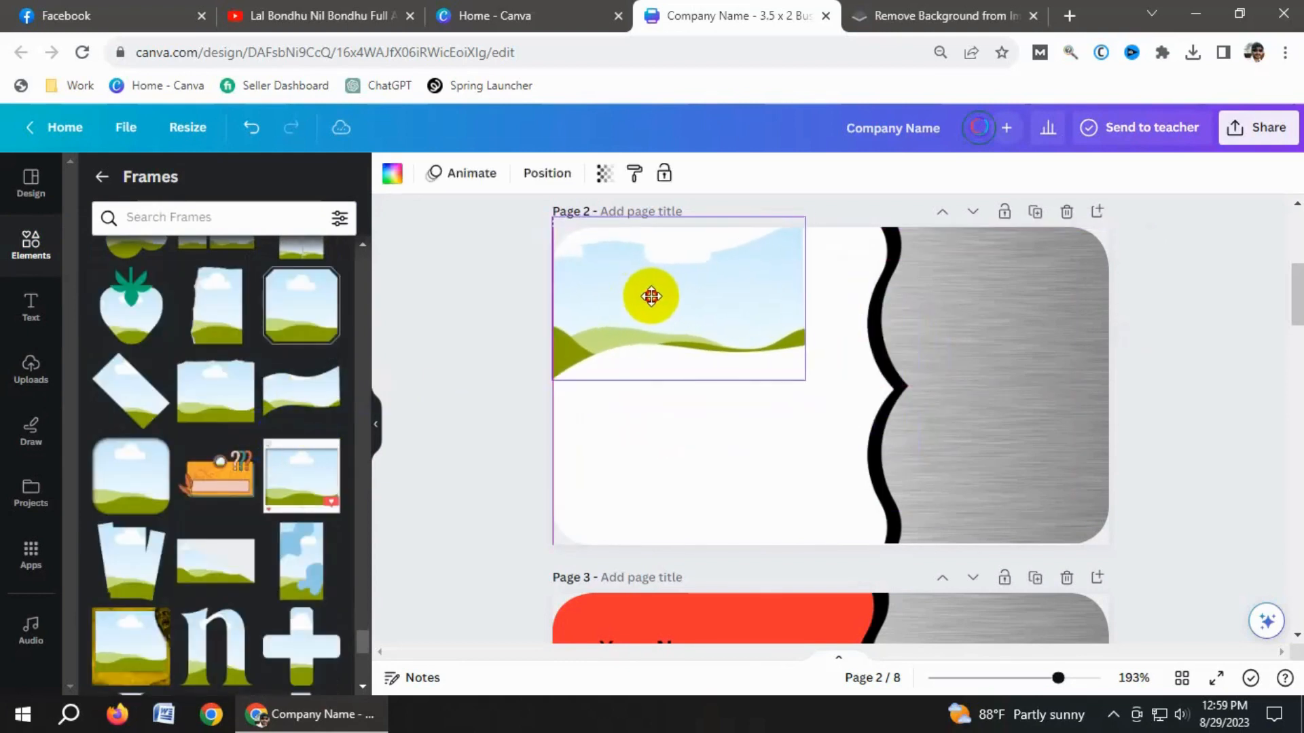
pyautogui.moveTo(805, 380); pyautogui.dragTo(918, 415)
pyautogui.moveTo(853, 367)
pyautogui.mouseDown()
pyautogui.moveTo(844, 305)
pyautogui.moveTo(844, 362)
pyautogui.mouseUp()
# - Fill the wavy frame with bright red from the document colors and move it up to cover the card's top edge
pyautogui.click(389, 174)
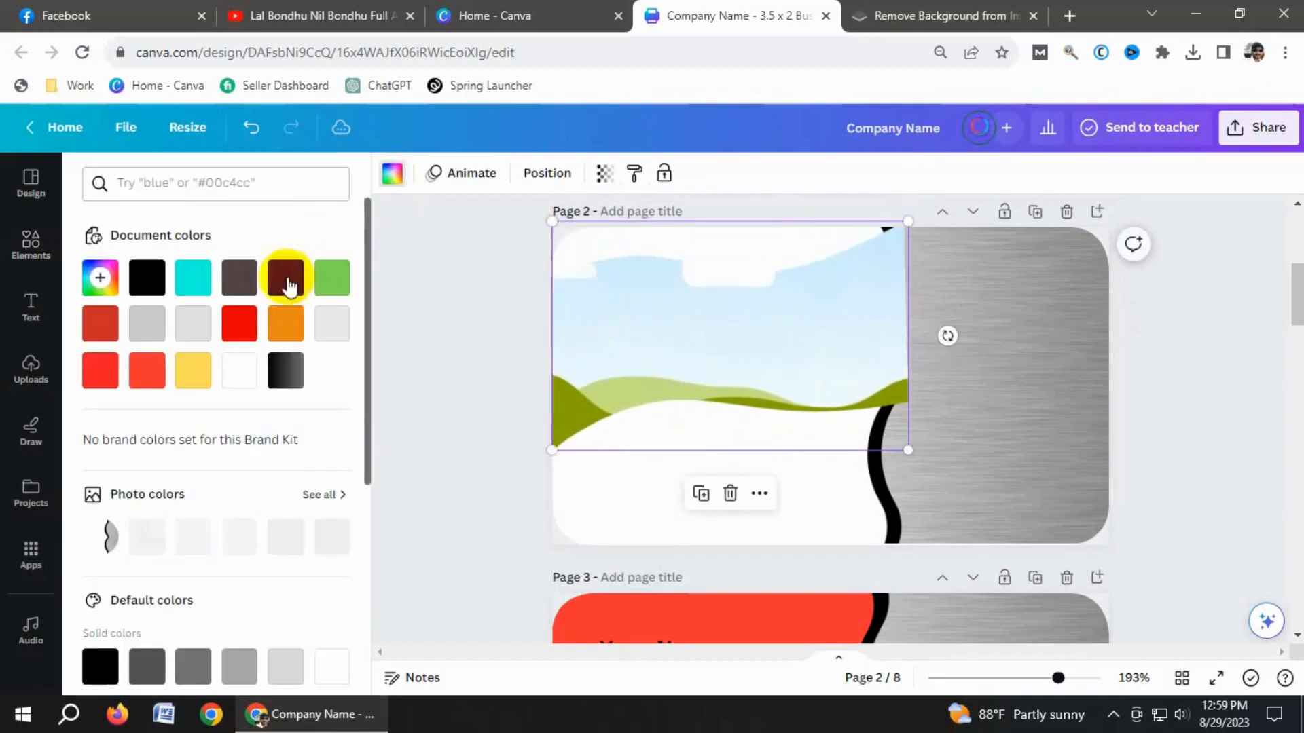
pyautogui.click(239, 324)
pyautogui.click(779, 329)
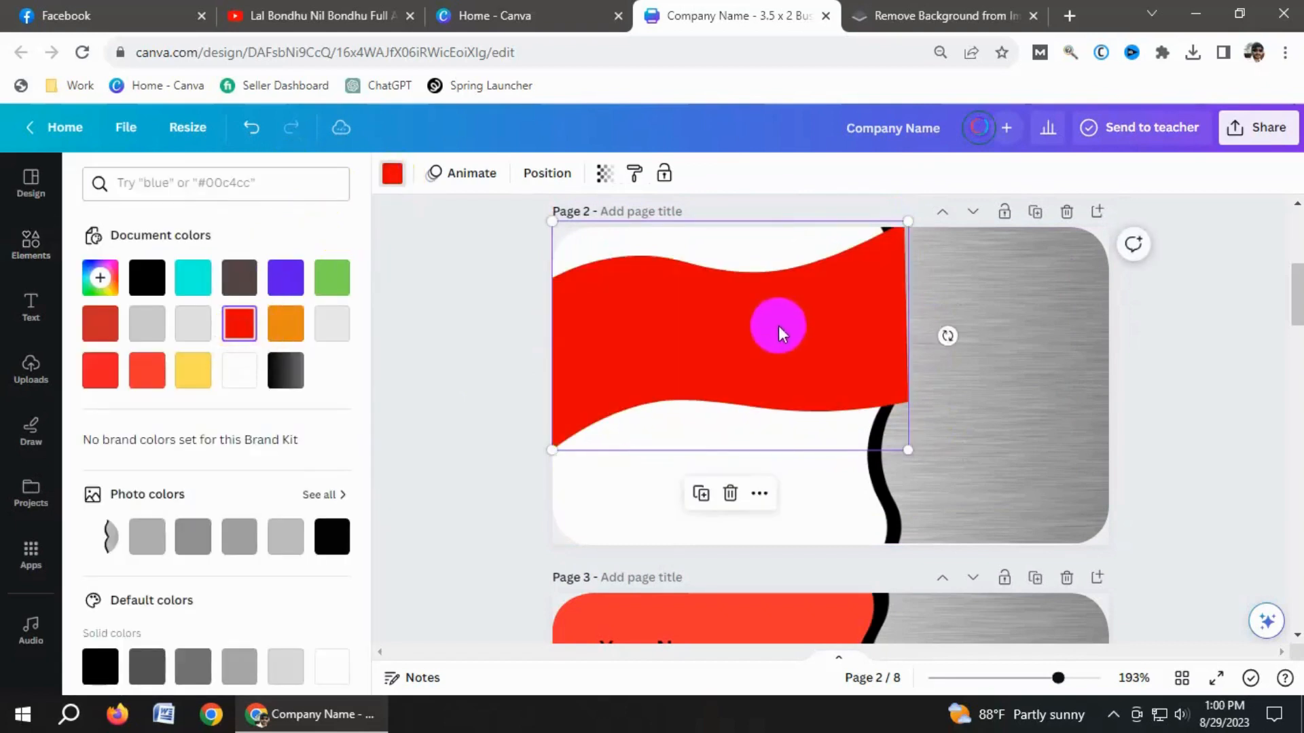
pyautogui.moveTo(779, 330); pyautogui.dragTo(774, 275)
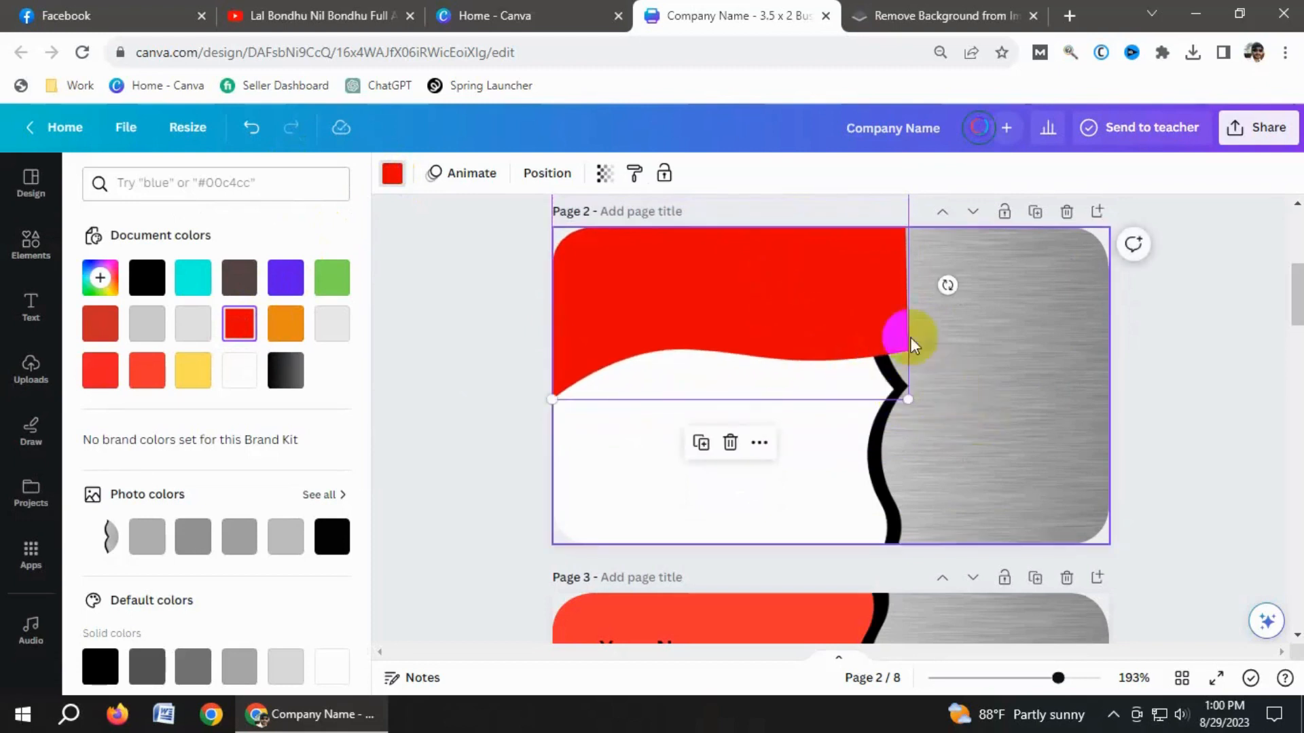
# - Send the red wavy frame to the back, behind the black-edged steel image
pyautogui.rightClick(848, 295)
pyautogui.moveTo(934, 494)
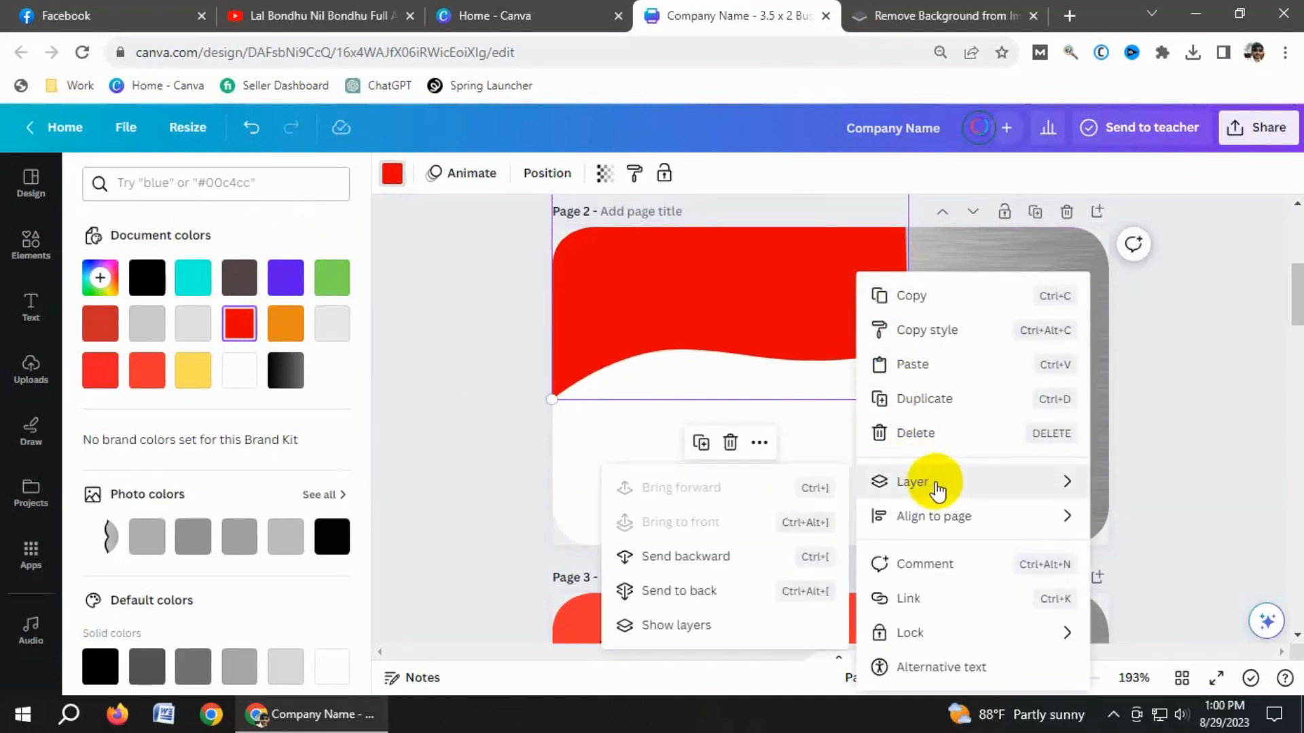
pyautogui.click(720, 592)
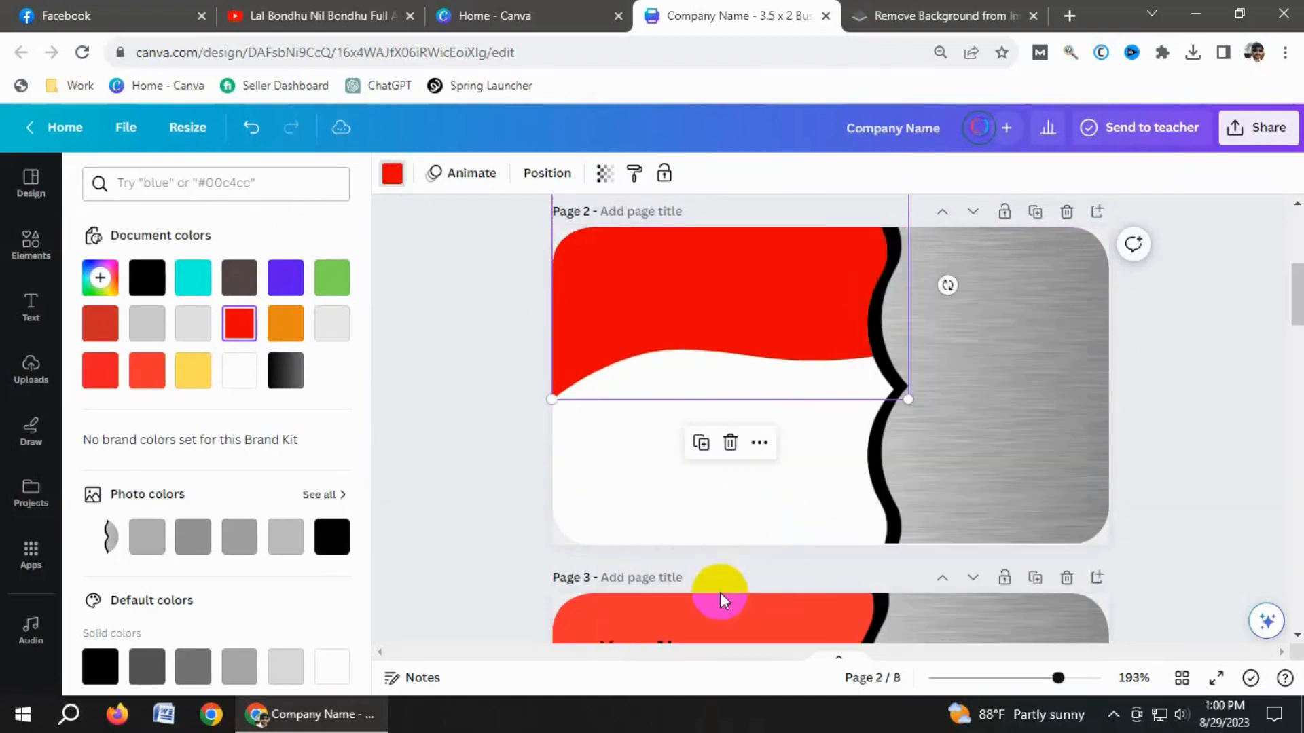
pyautogui.click(499, 405)
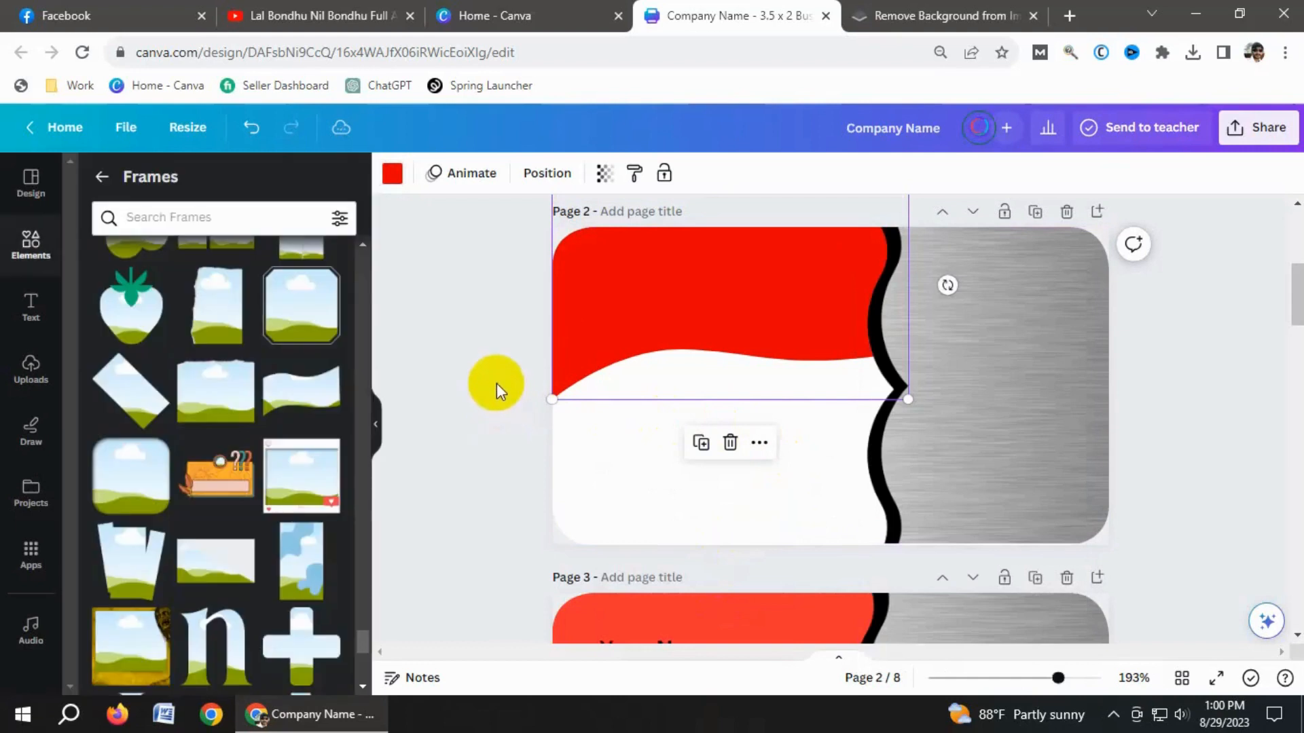
pyautogui.click(812, 476)
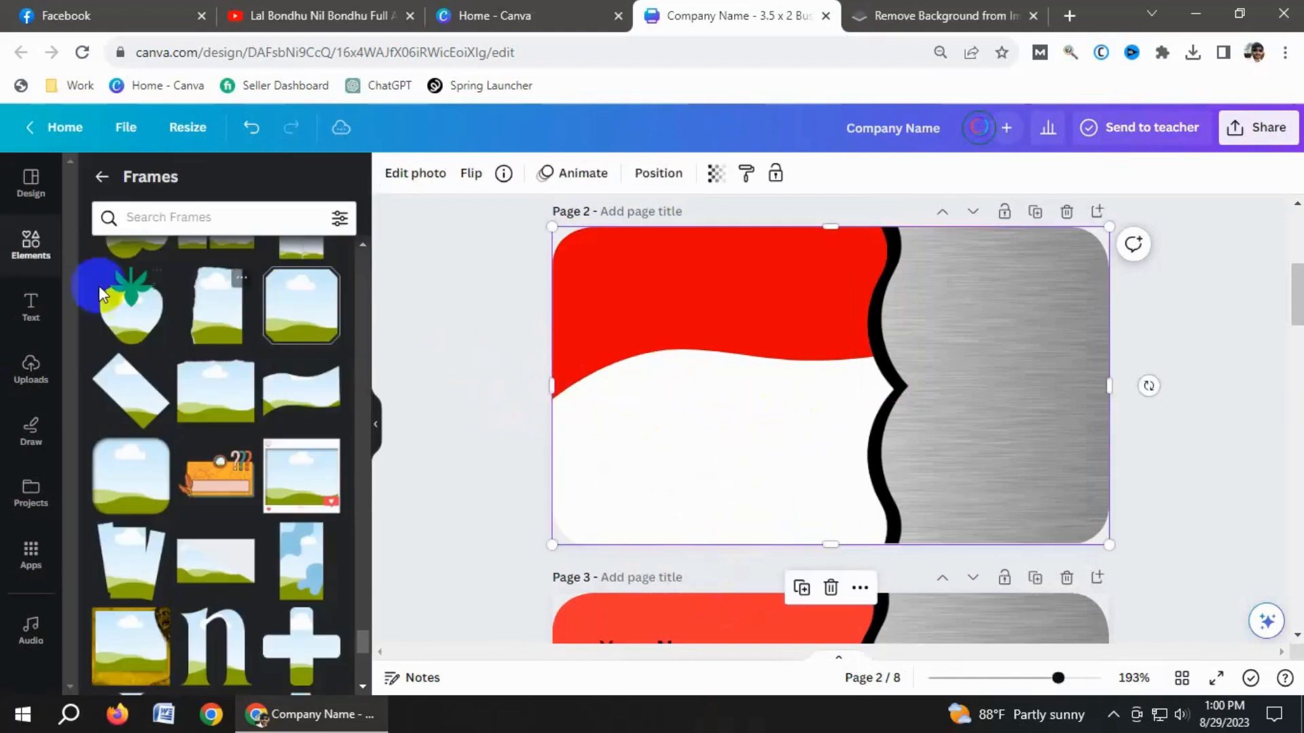
pyautogui.click(30, 309)
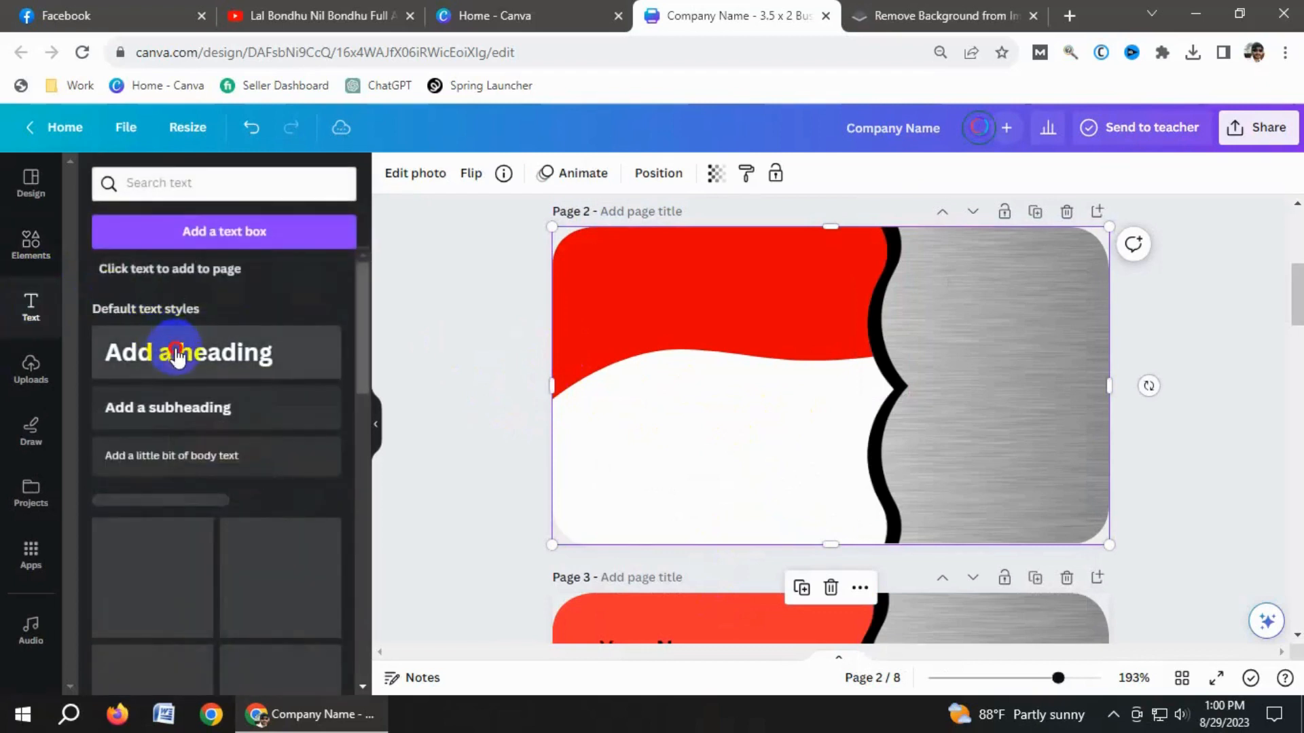
pyautogui.click(180, 350)
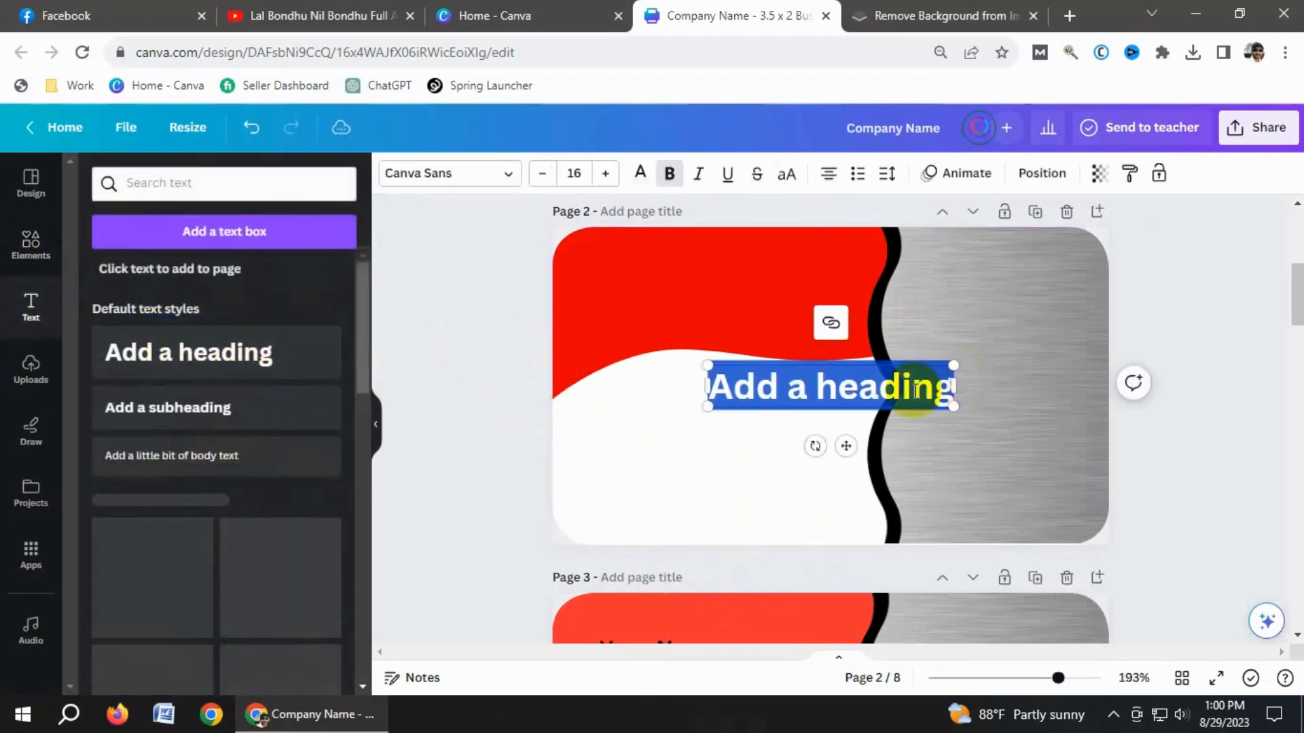
pyautogui.click(751, 452)
pyautogui.click(795, 393)
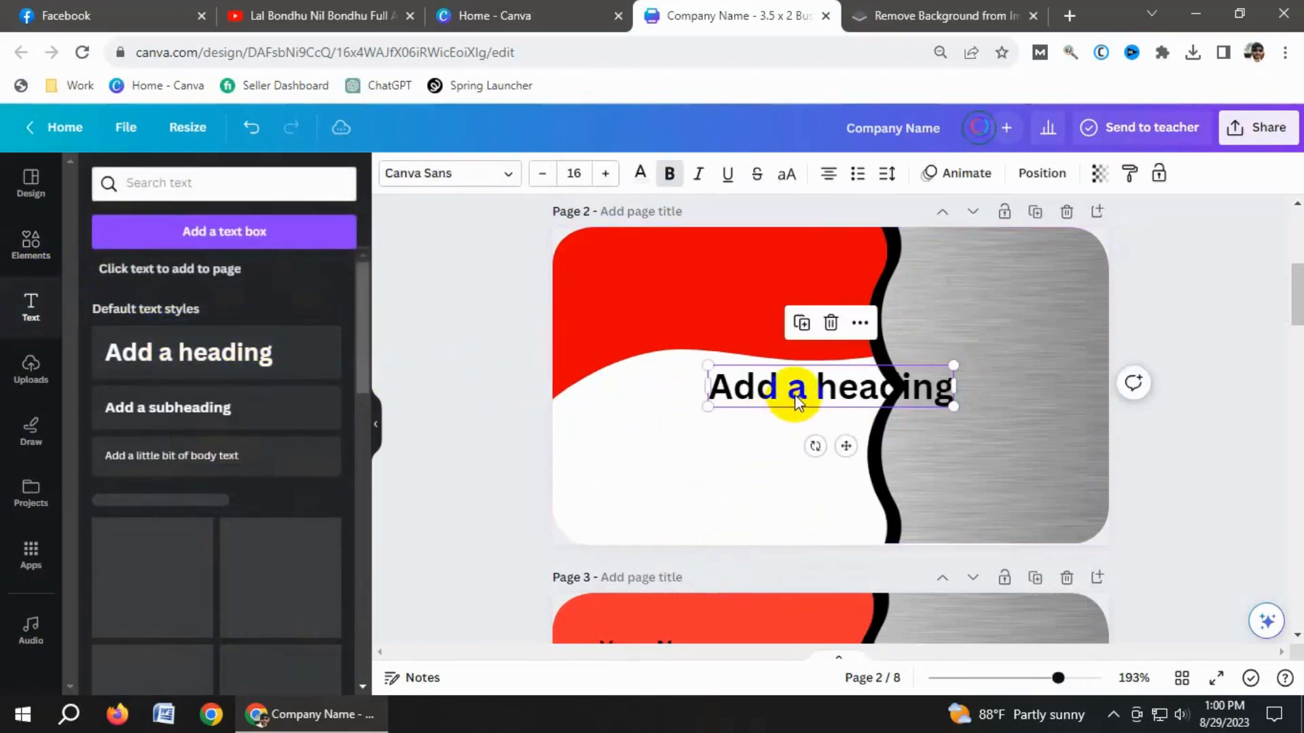
pyautogui.press('Delete')
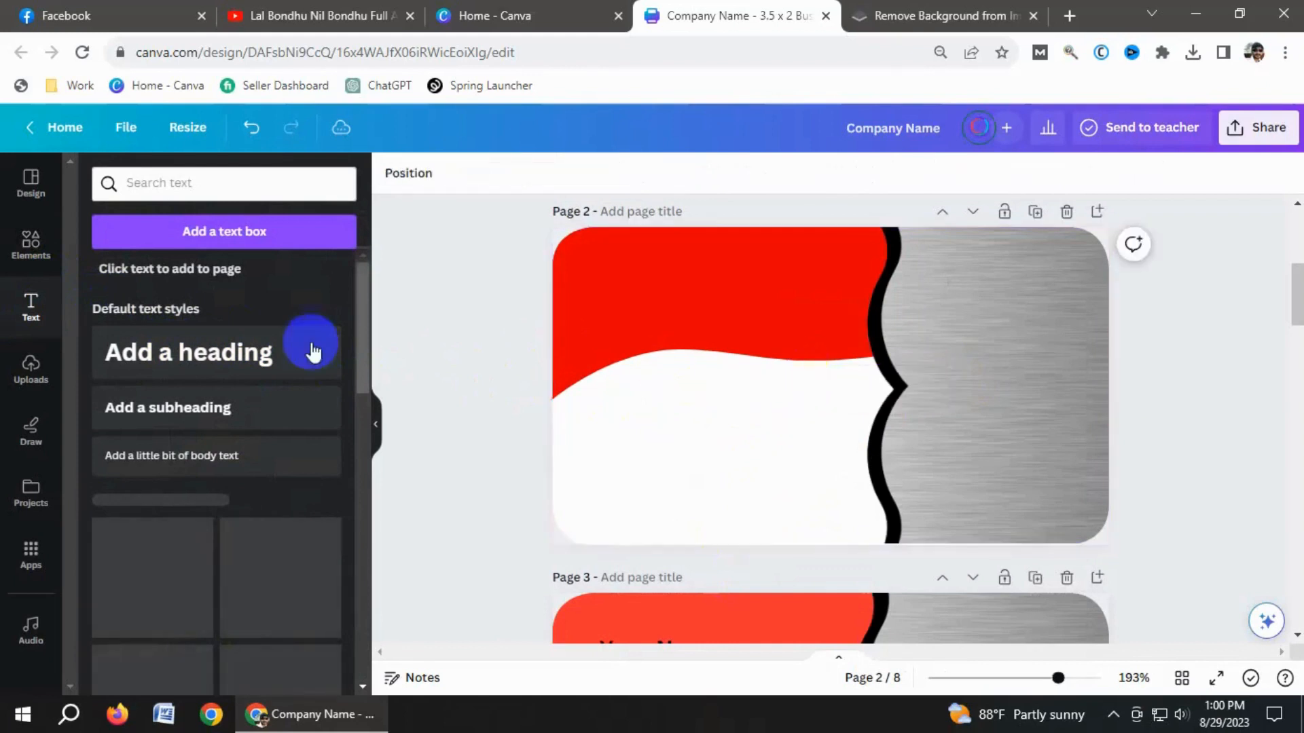
# - Add a subheading reading "Your Name" and place it on the red area of page 2
pyautogui.click(181, 413)
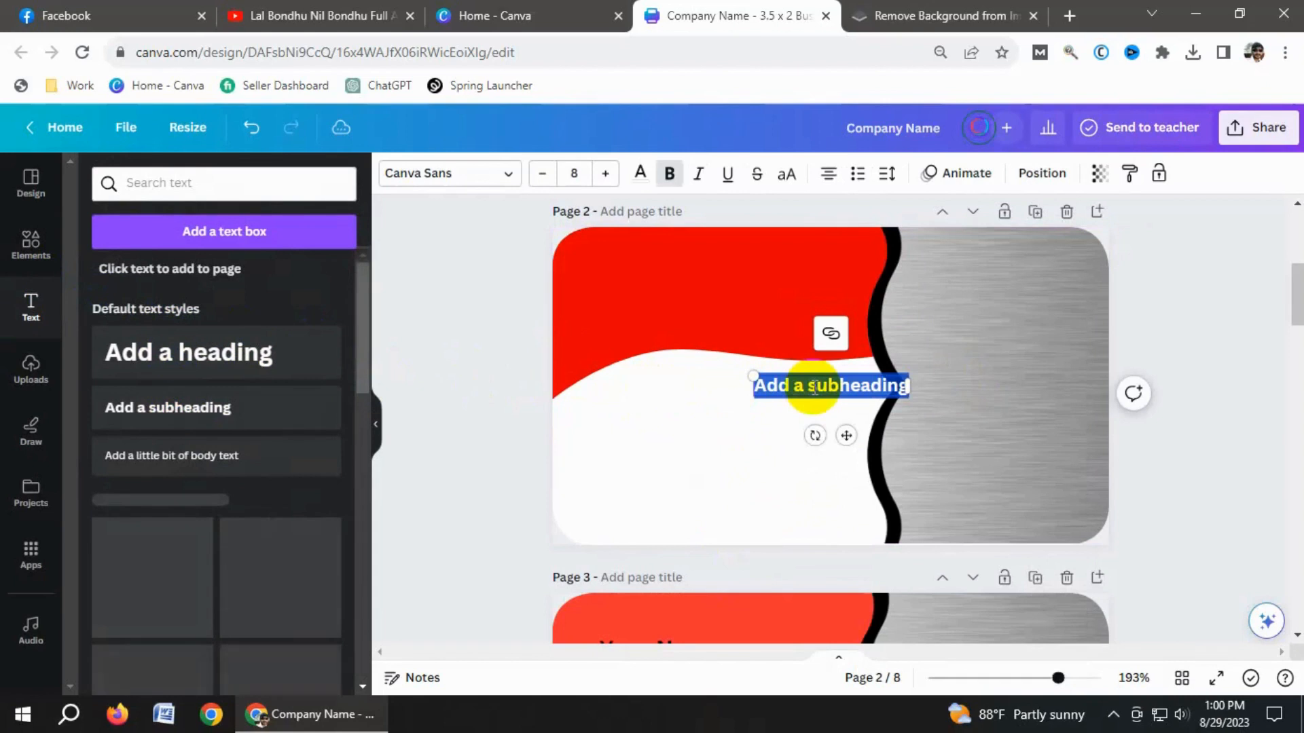
pyautogui.write('Your Name')
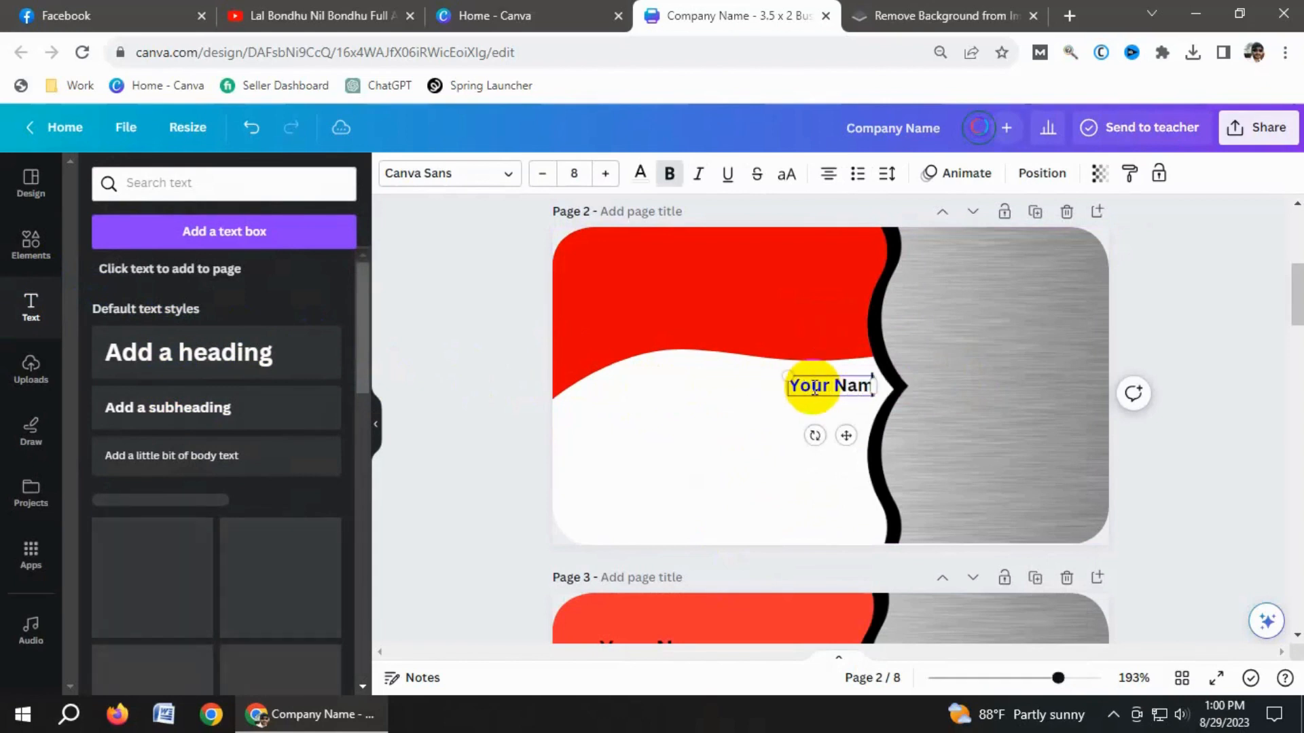
pyautogui.click(790, 407)
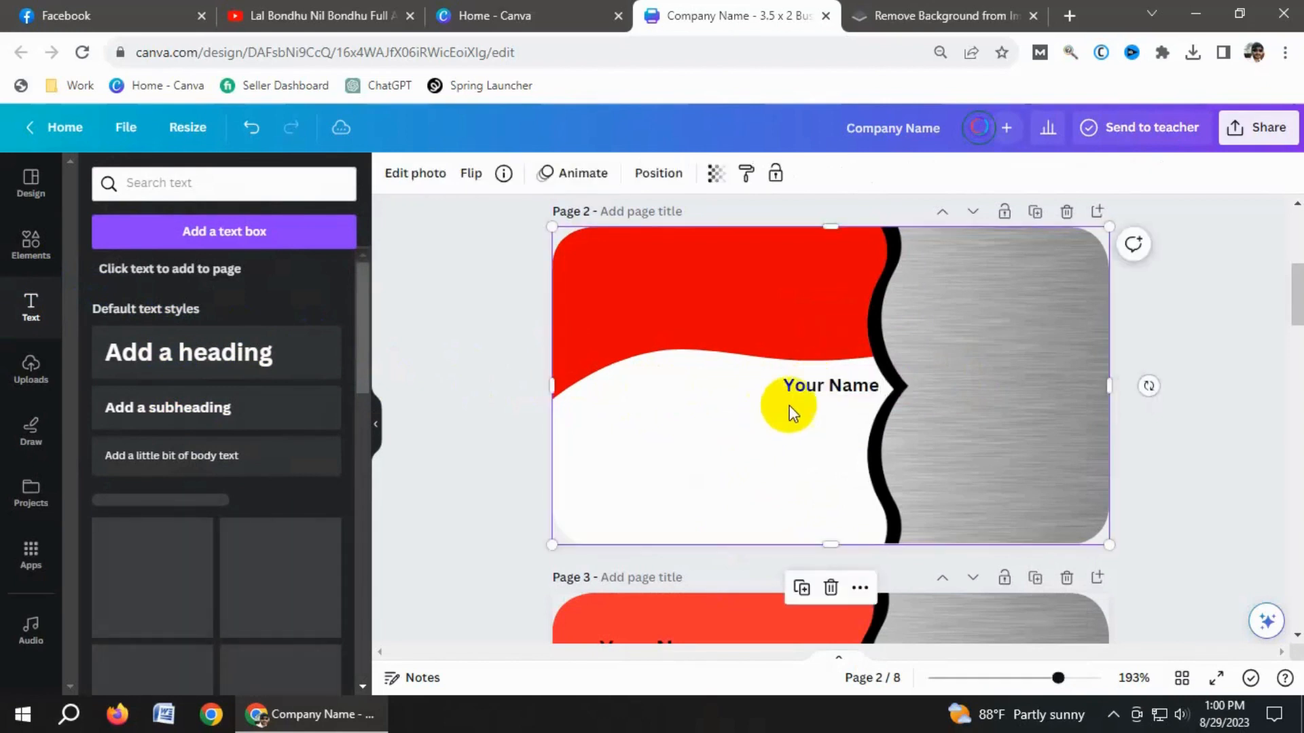
pyautogui.click(806, 393)
pyautogui.moveTo(829, 384); pyautogui.dragTo(668, 283)
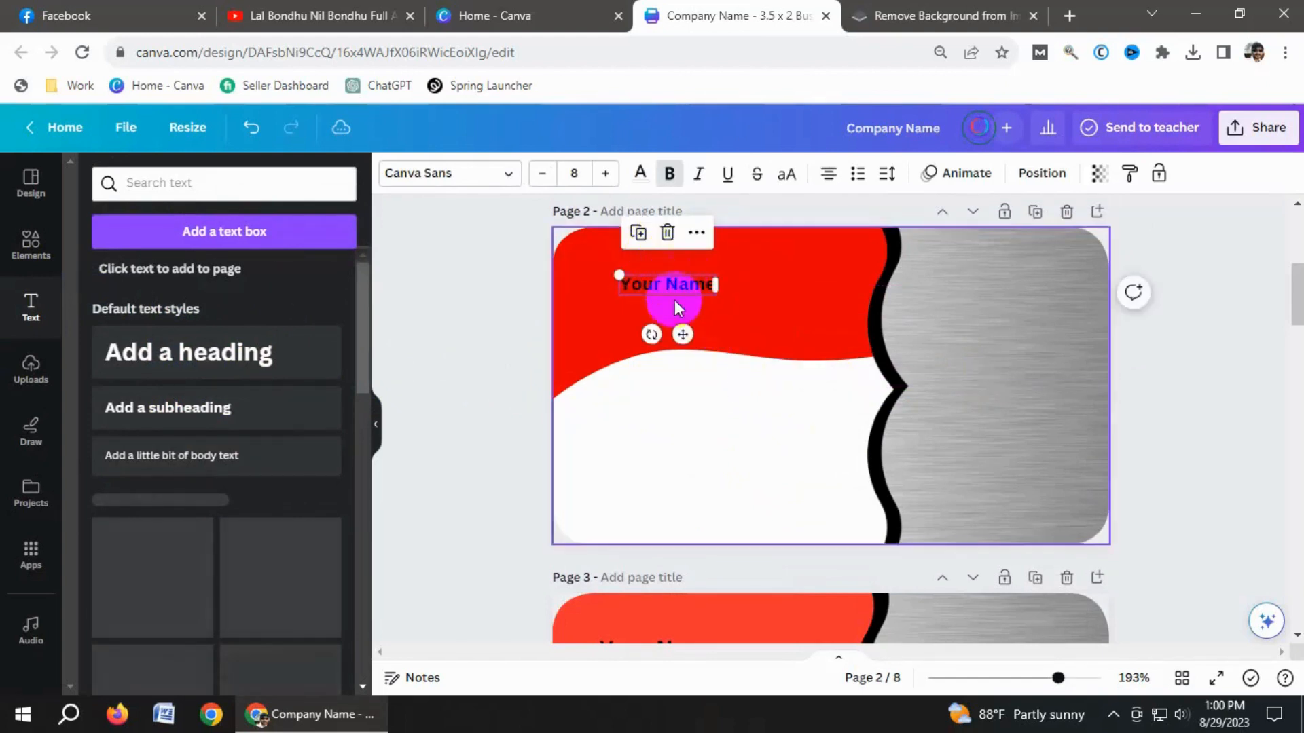
# - Duplicate the "Your Name" text and change the copy to "Designation"
pyautogui.click(638, 234)
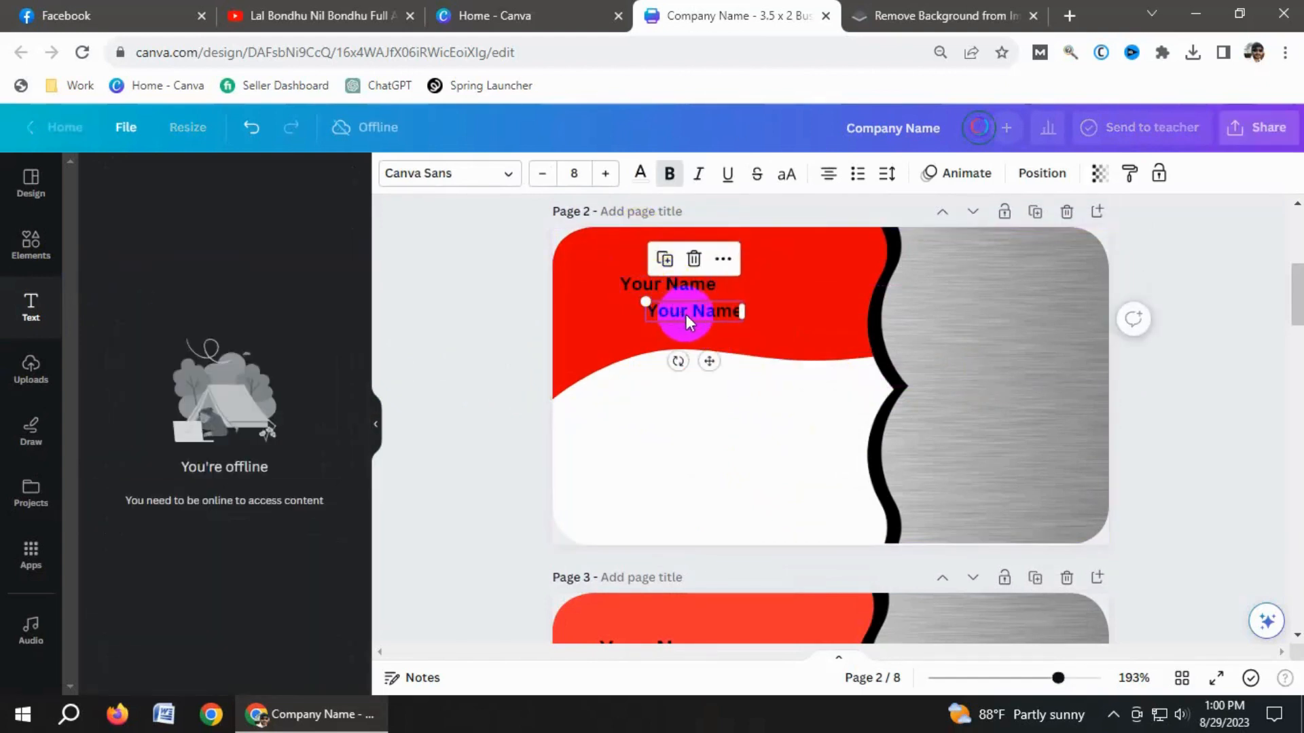
pyautogui.doubleClick(686, 315)
pyautogui.write('De')
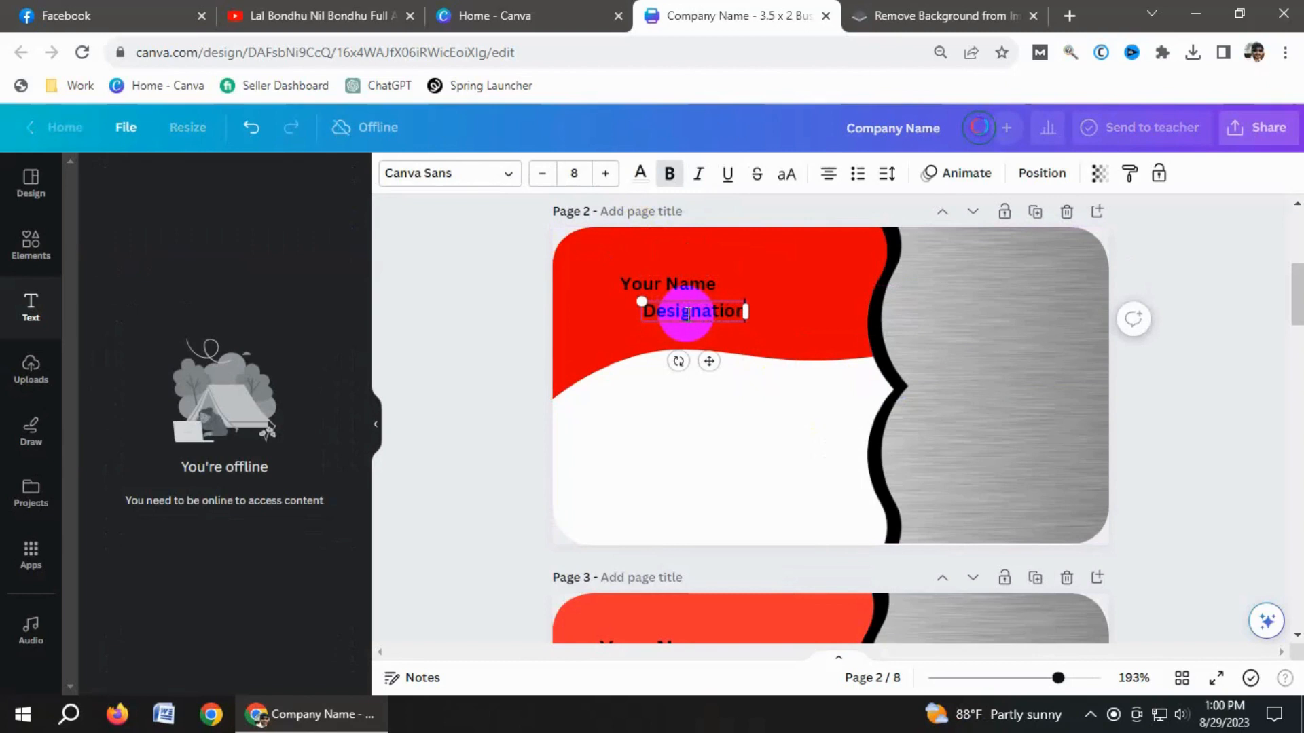
pyautogui.write('signation')
pyautogui.click(679, 372)
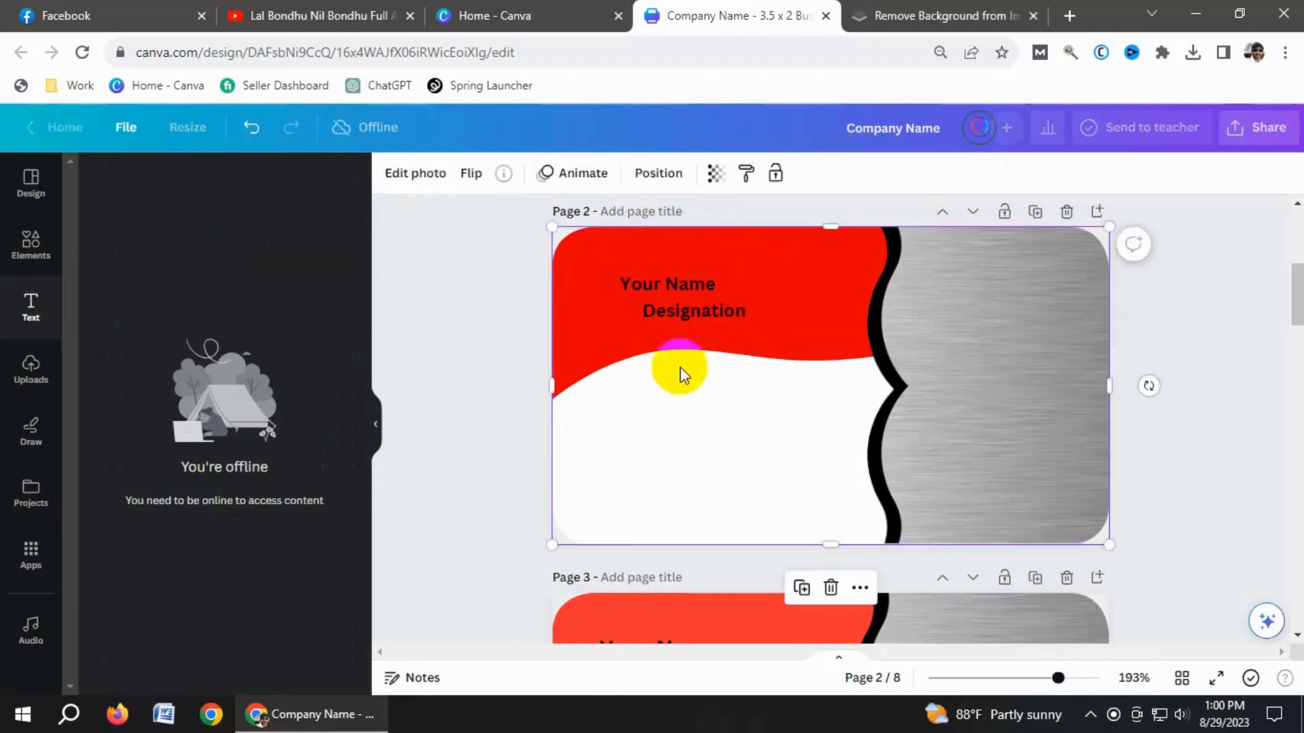
# - Set the "Your Name" font size to 10 and left-align "Designation" directly beneath it
pyautogui.click(682, 282)
pyautogui.click(605, 173)
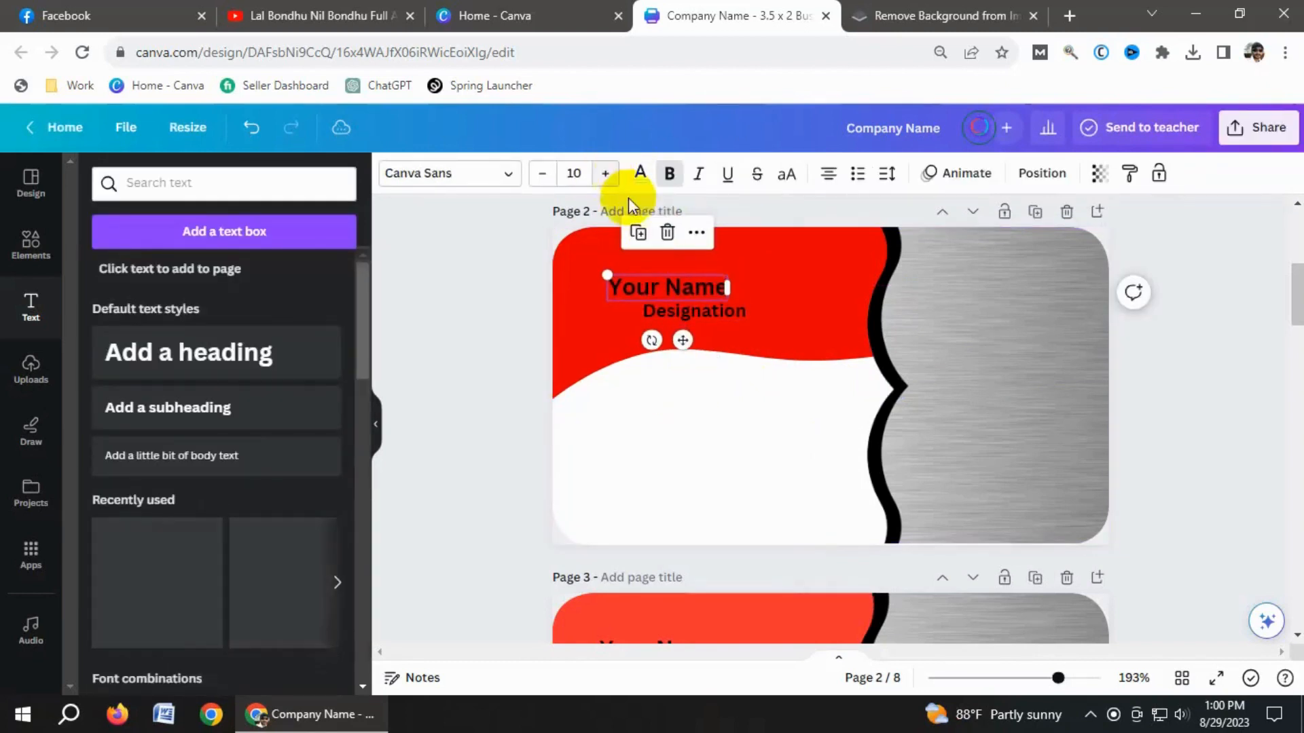
pyautogui.click(698, 311)
pyautogui.moveTo(703, 313); pyautogui.dragTo(668, 315)
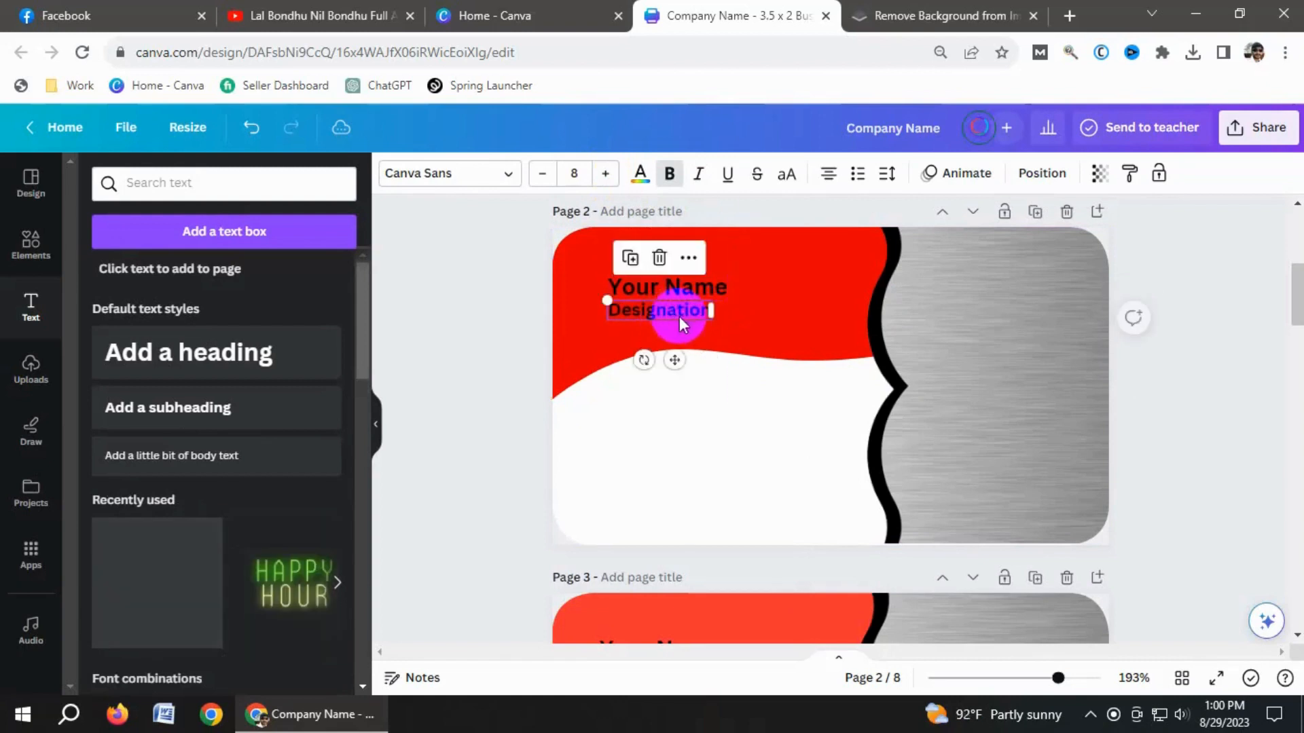
pyautogui.click(712, 403)
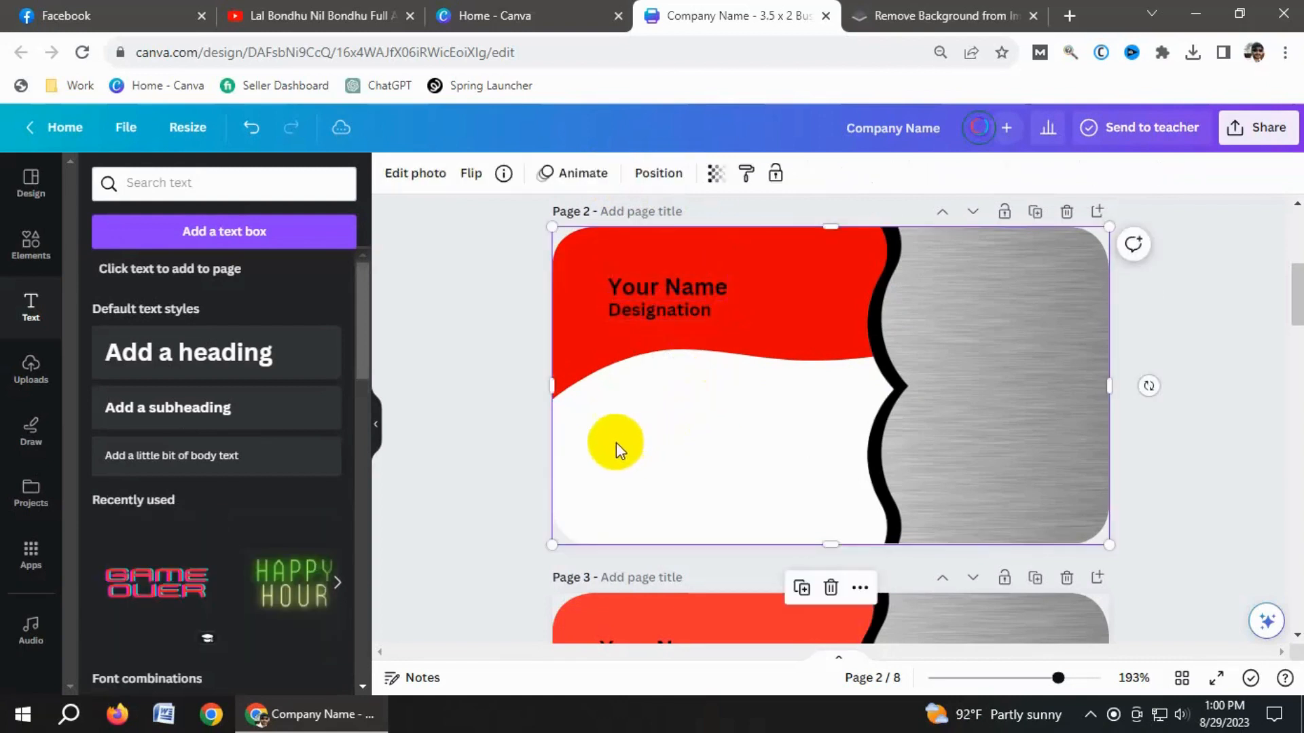
# - Duplicate the "Designation" text, move the copy onto the white area below, and change it to "Mobile Number"
pyautogui.click(665, 312)
pyautogui.click(632, 257)
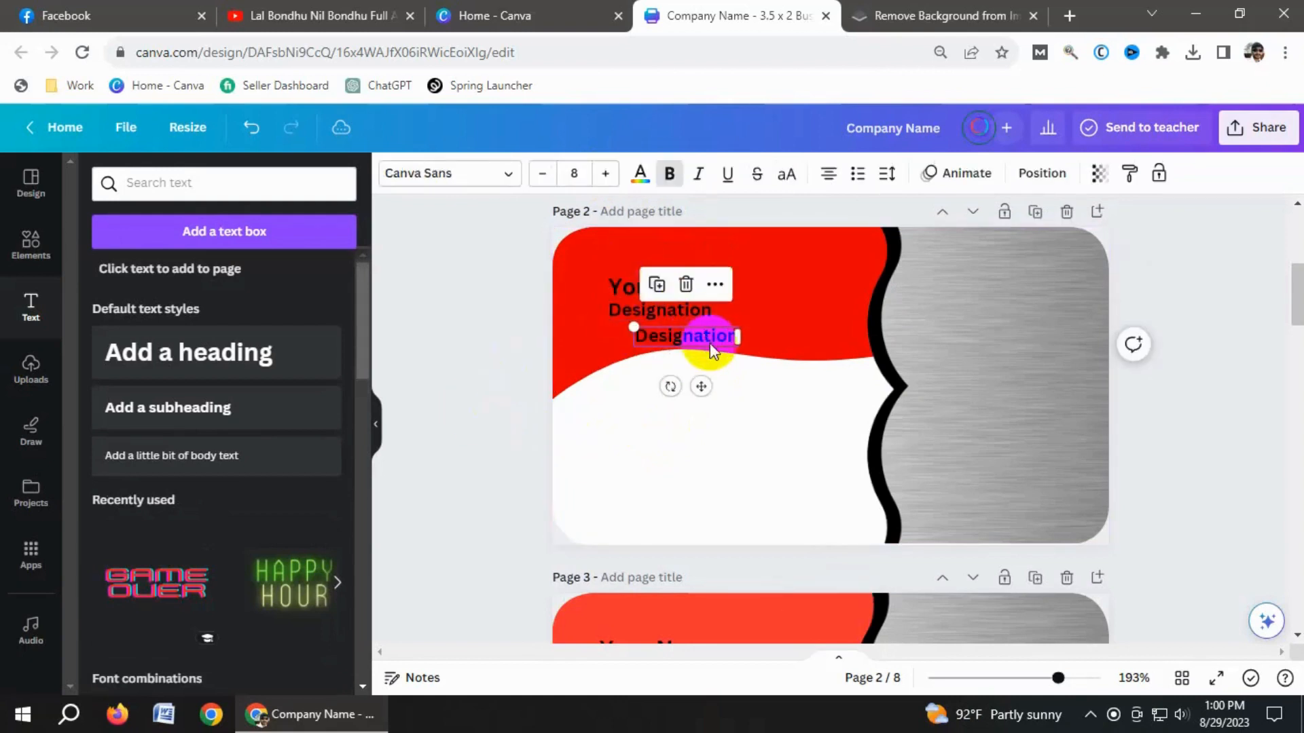
pyautogui.moveTo(712, 345); pyautogui.dragTo(690, 402)
pyautogui.doubleClick(661, 401)
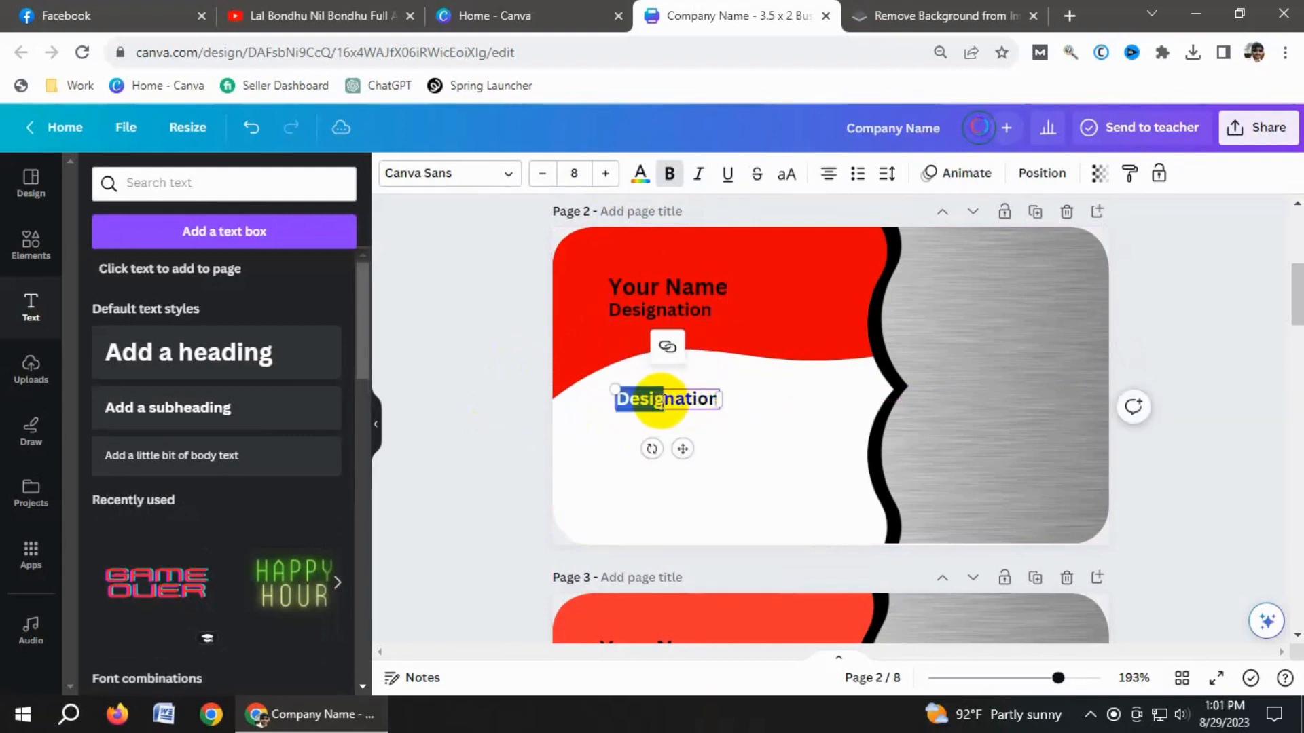
pyautogui.click(700, 399)
pyautogui.moveTo(716, 398)
pyautogui.mouseDown()
pyautogui.moveTo(623, 402)
pyautogui.moveTo(708, 399)
pyautogui.mouseUp()
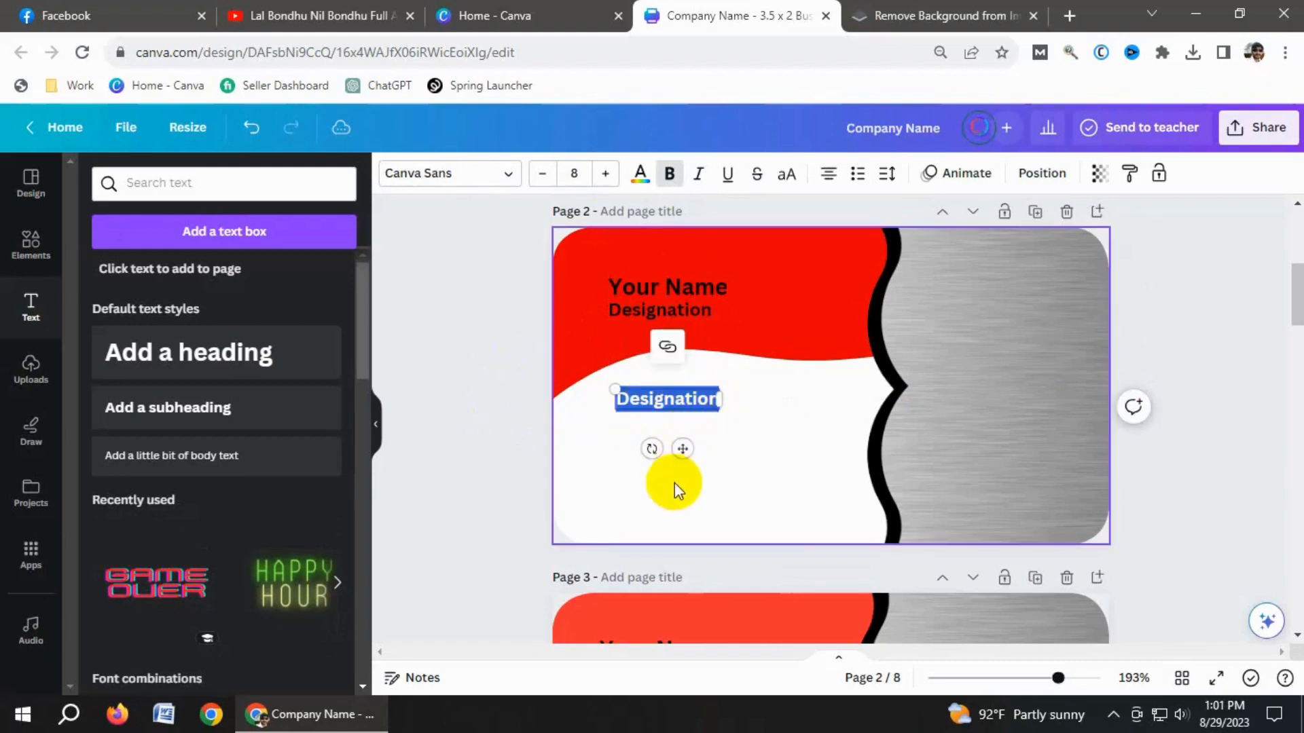
pyautogui.write('Mob')
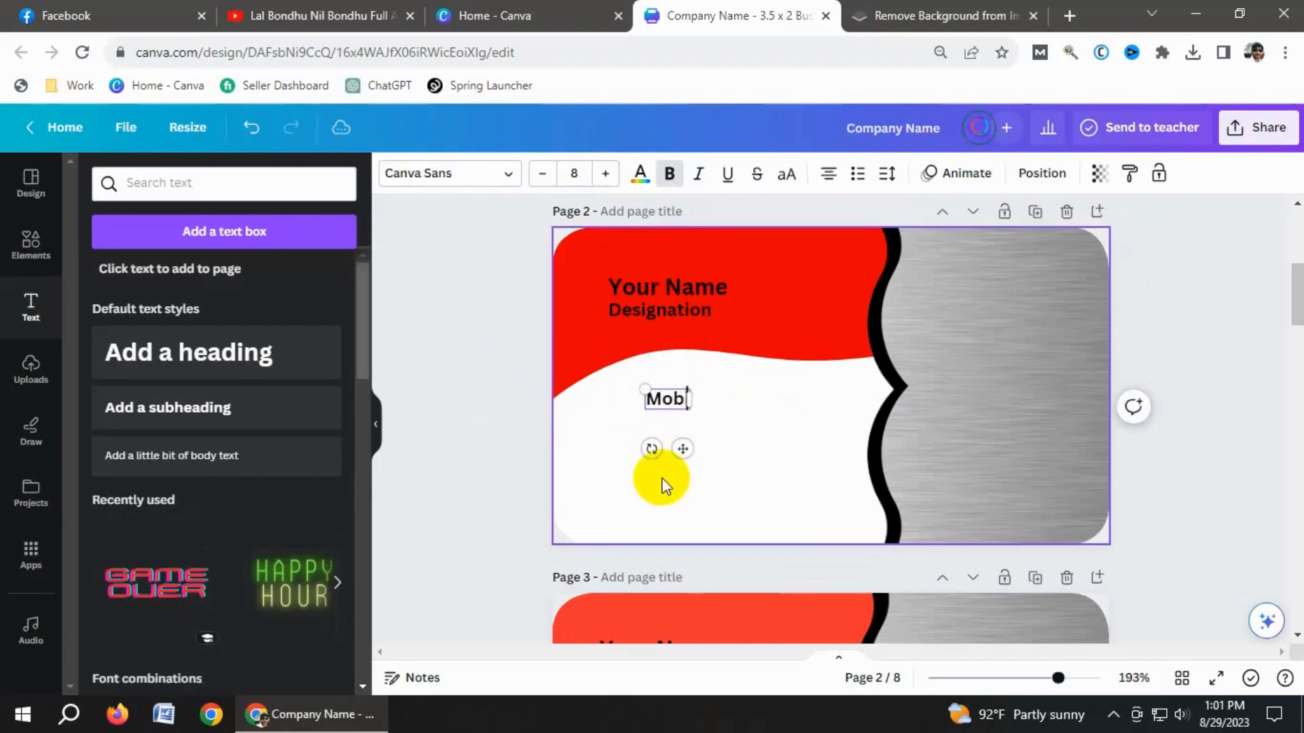
pyautogui.write('ile Number')
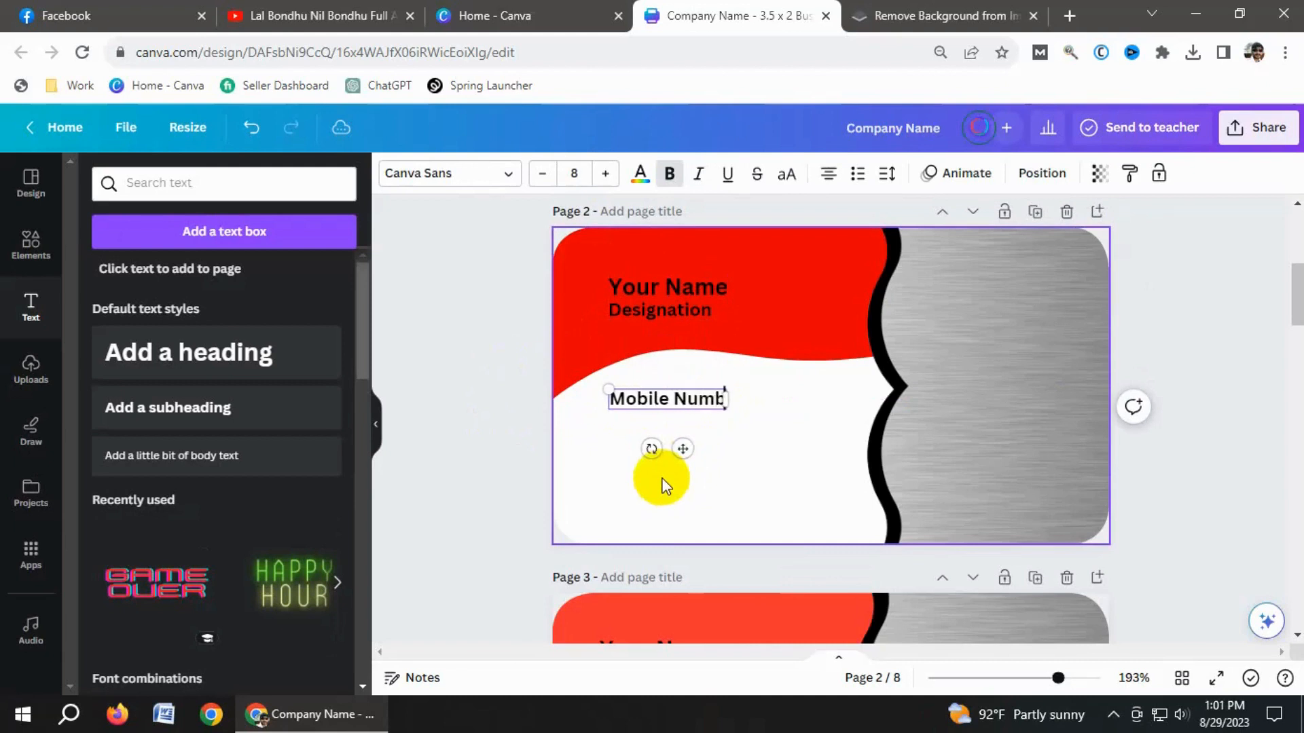
pyautogui.click(787, 446)
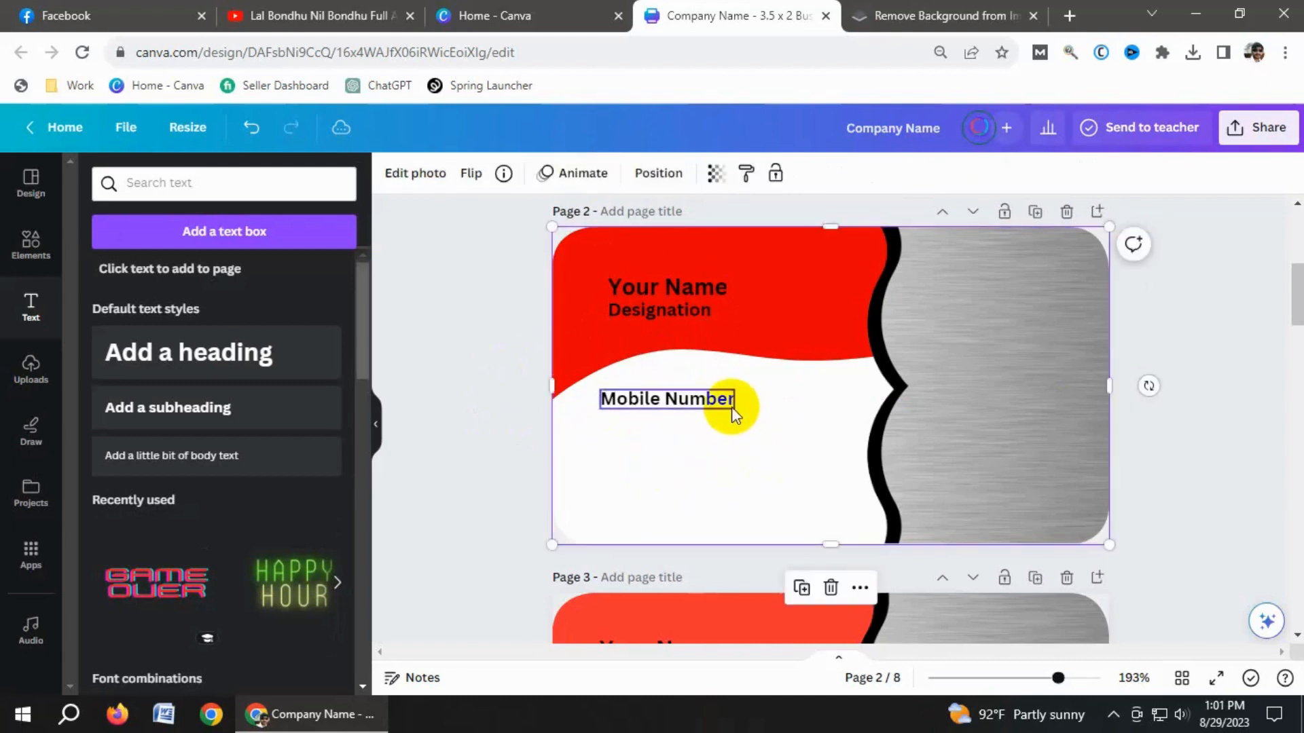
# - Duplicate the "Mobile Number" text on page 2 and change the copy to "Email"
pyautogui.click(723, 401)
pyautogui.click(641, 344)
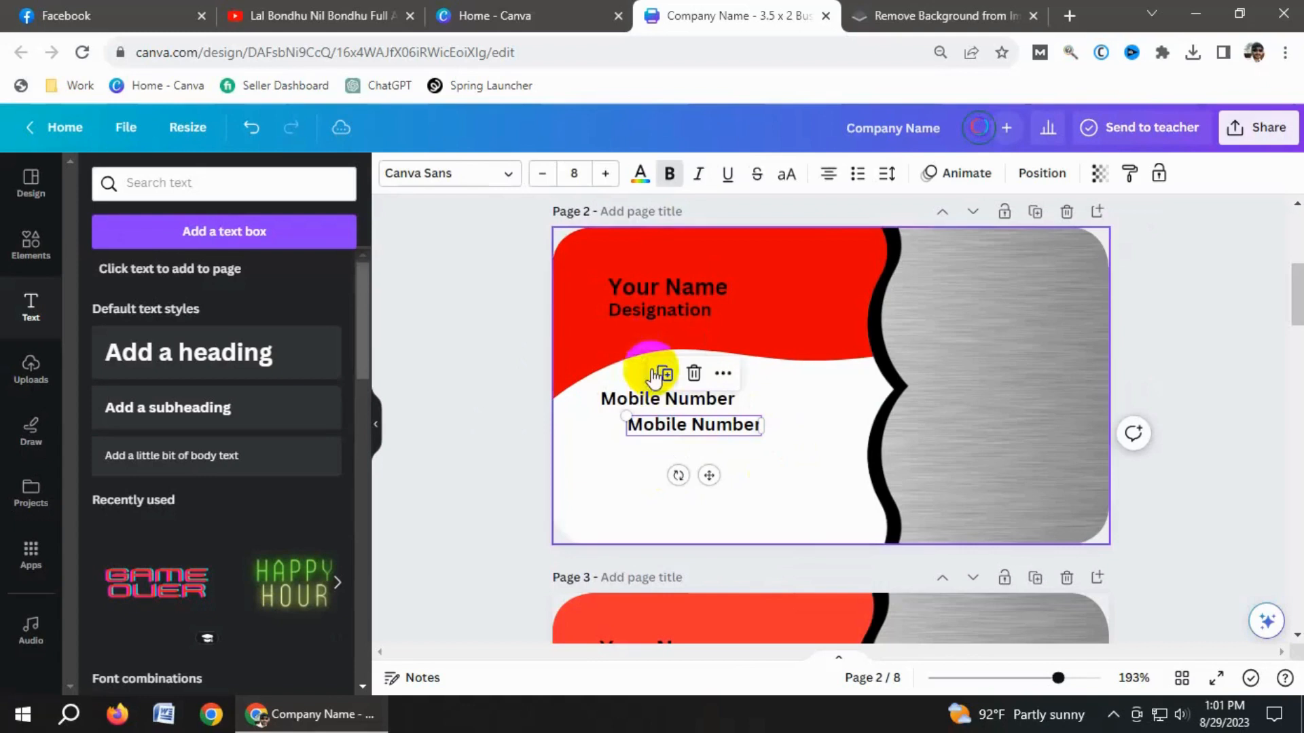
pyautogui.doubleClick(651, 425)
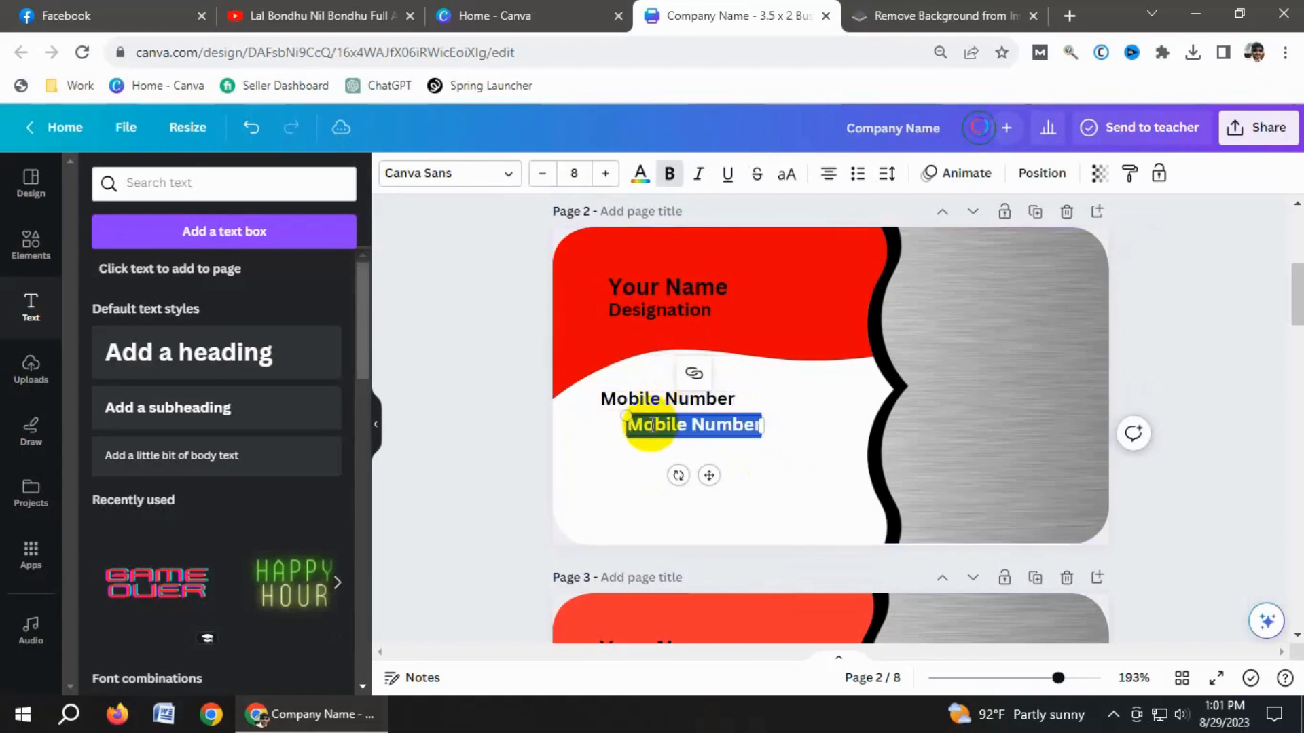
pyautogui.write('Email')
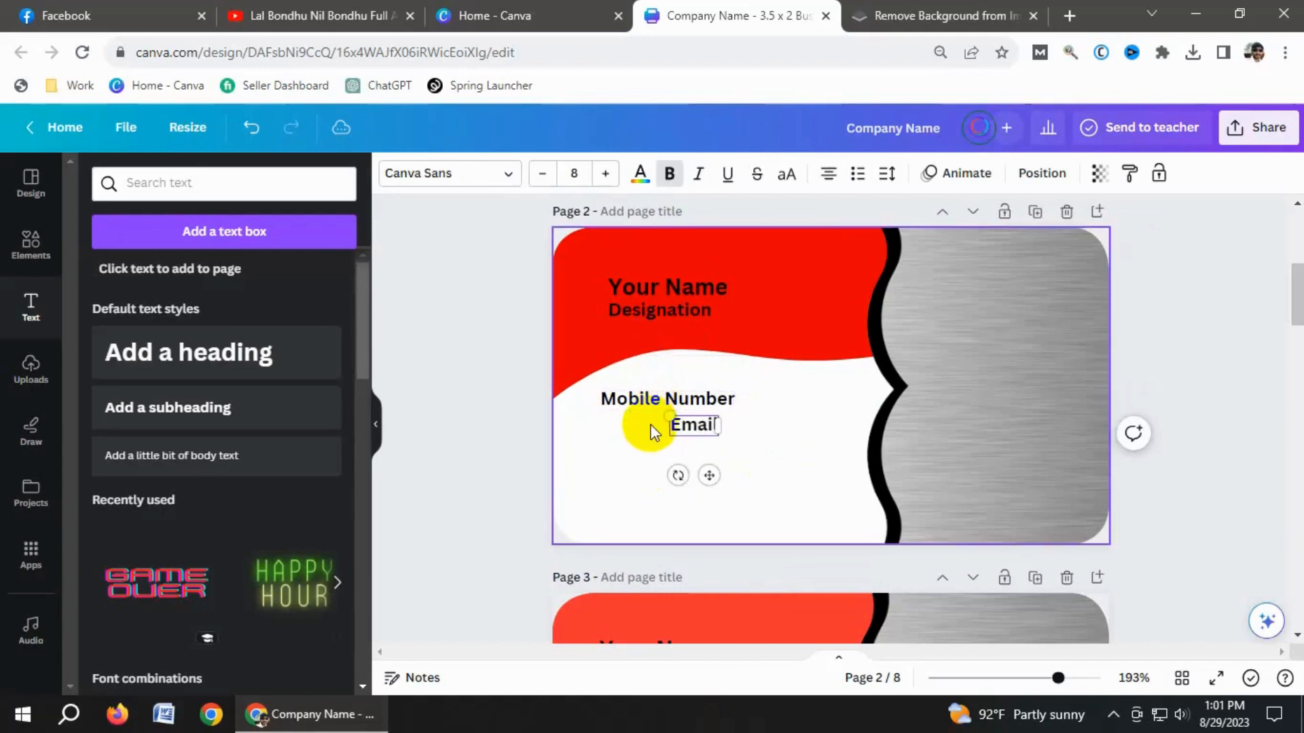
pyautogui.click(757, 462)
# - Duplicate the "Email" text and change the copy to "website"
pyautogui.click(698, 426)
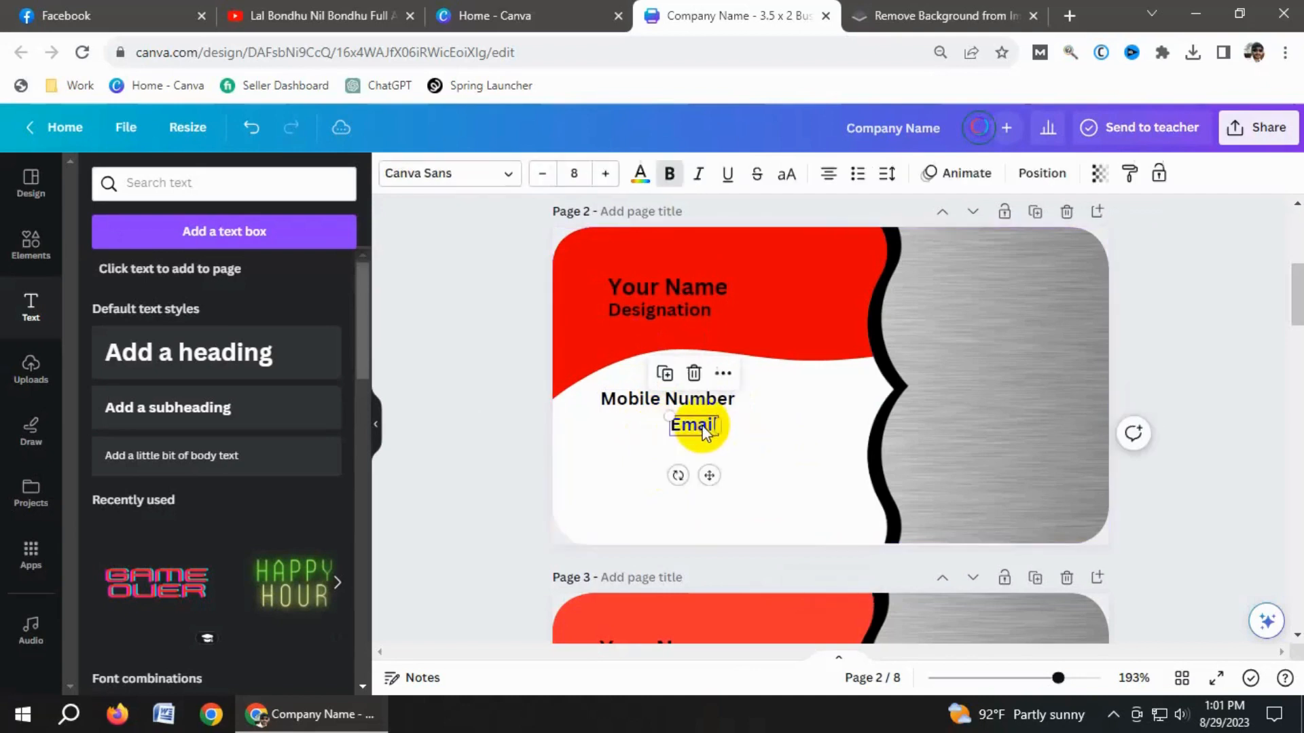
pyautogui.click(665, 375)
pyautogui.doubleClick(722, 451)
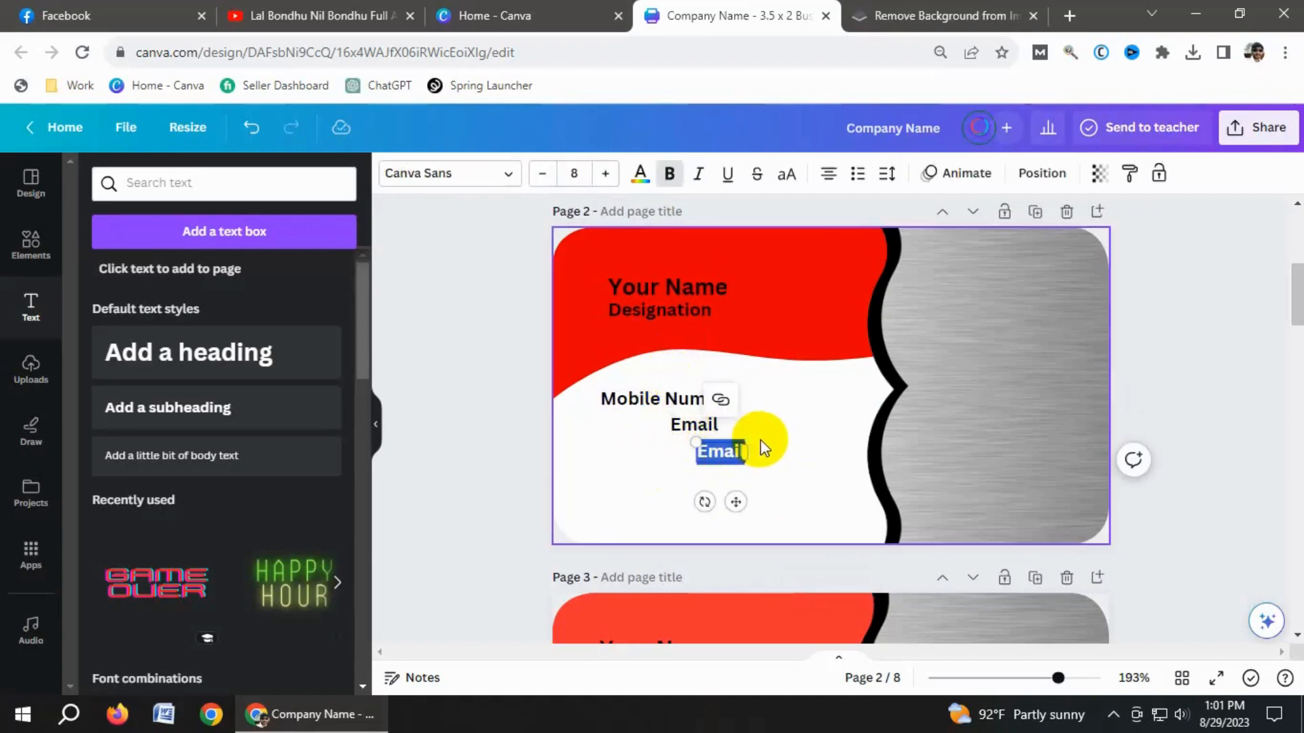
pyautogui.write('website')
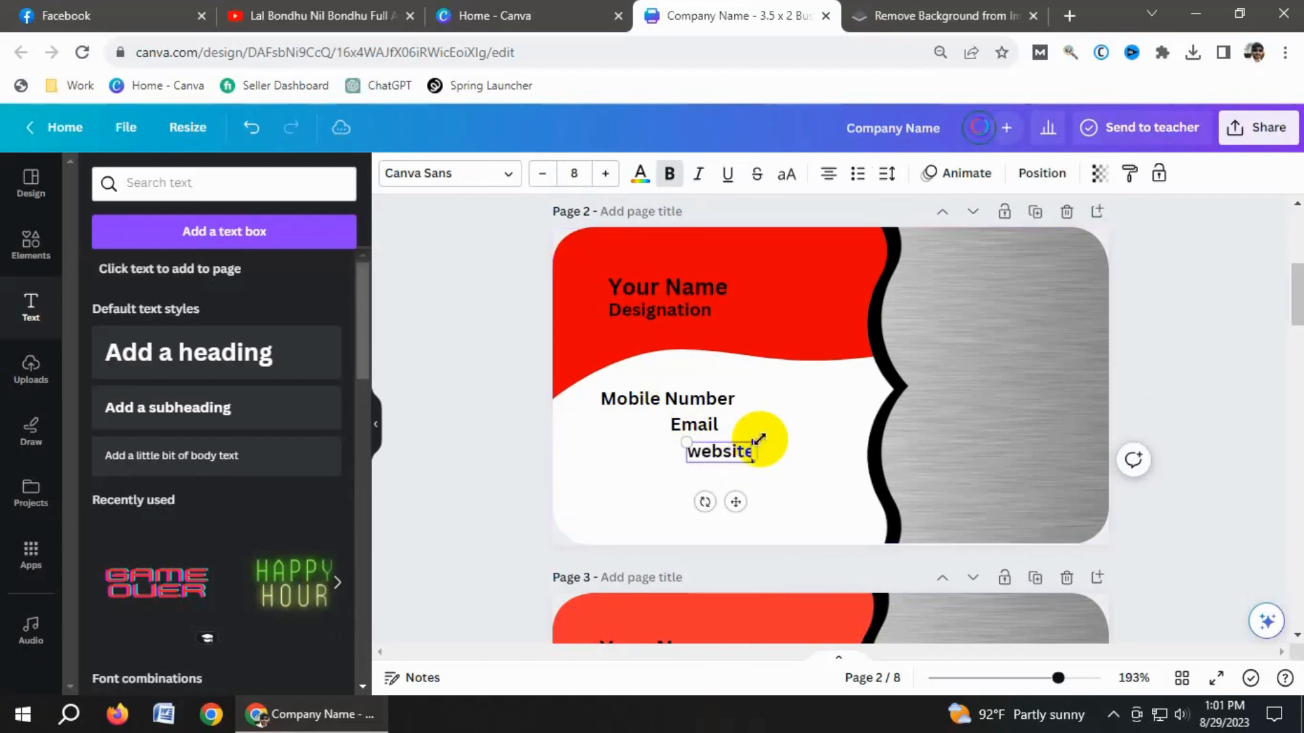
pyautogui.click(754, 470)
# - Duplicate the "website" text and change the copy to "Full Address"
pyautogui.click(750, 456)
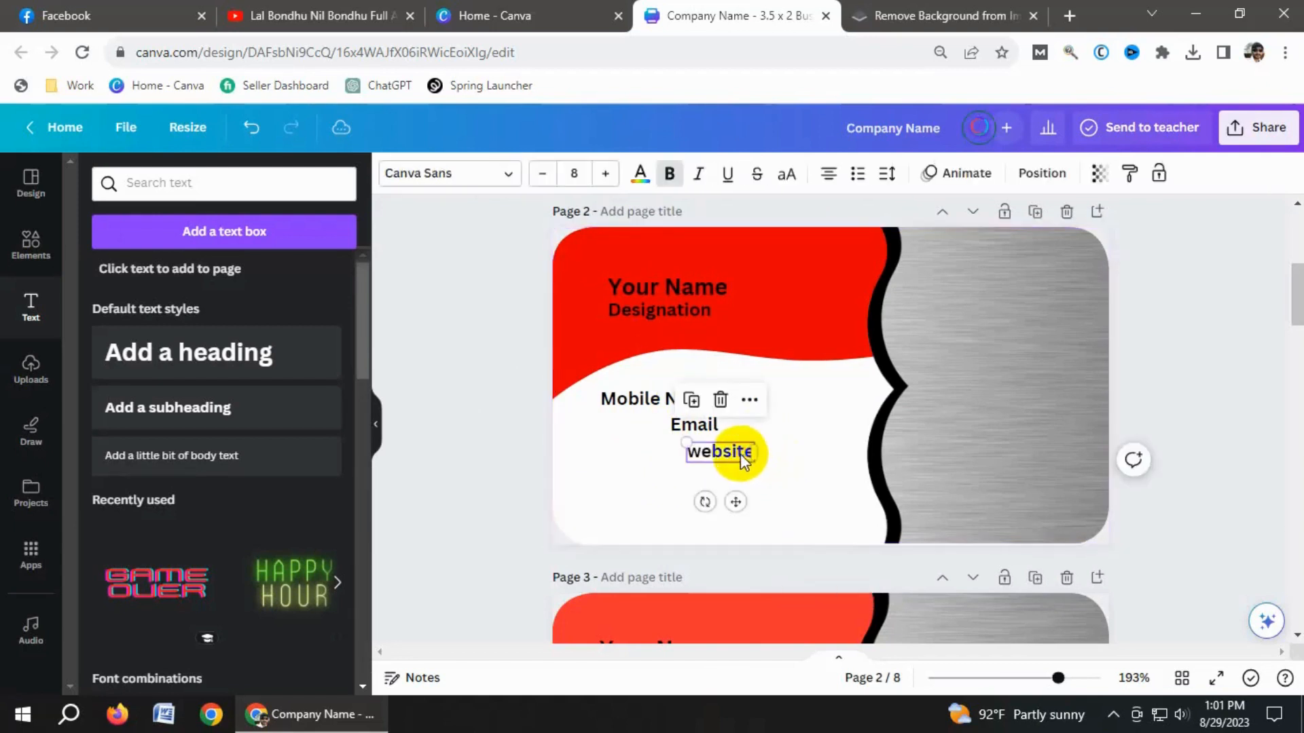
pyautogui.click(693, 402)
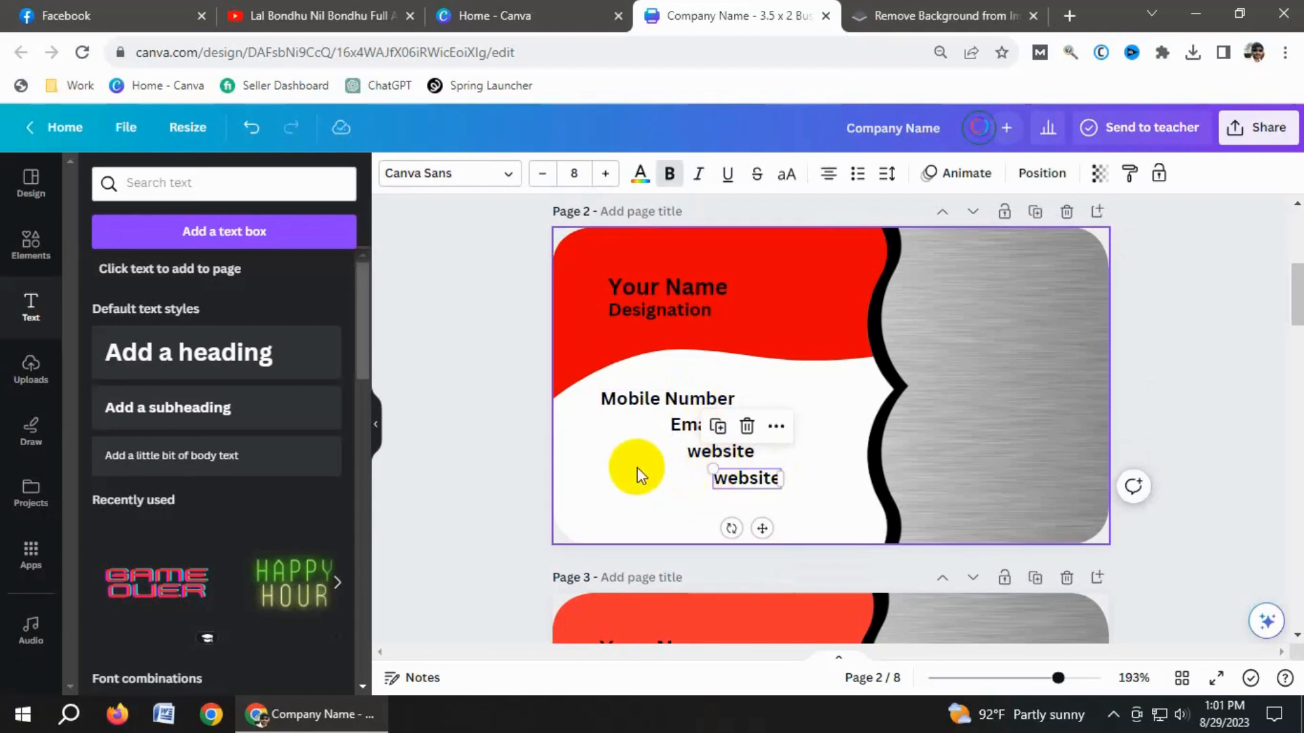
pyautogui.doubleClick(755, 478)
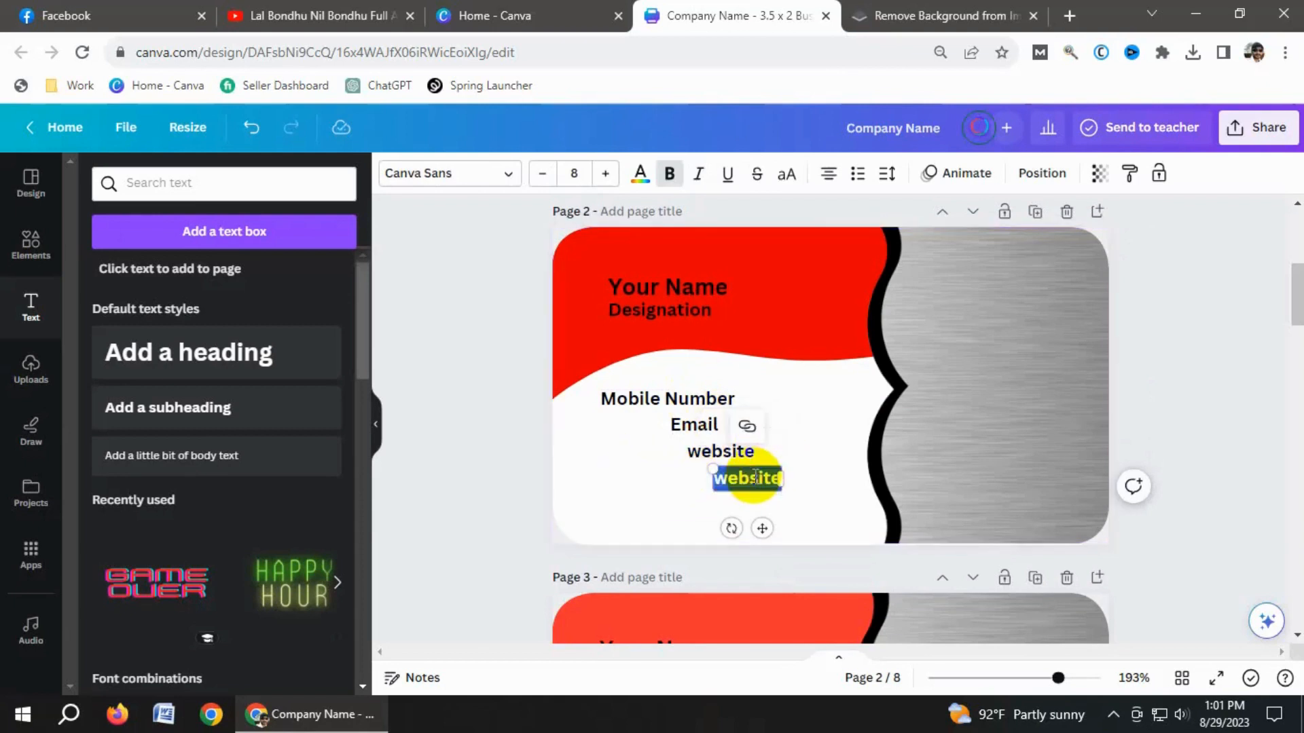
pyautogui.press('BackSpace')
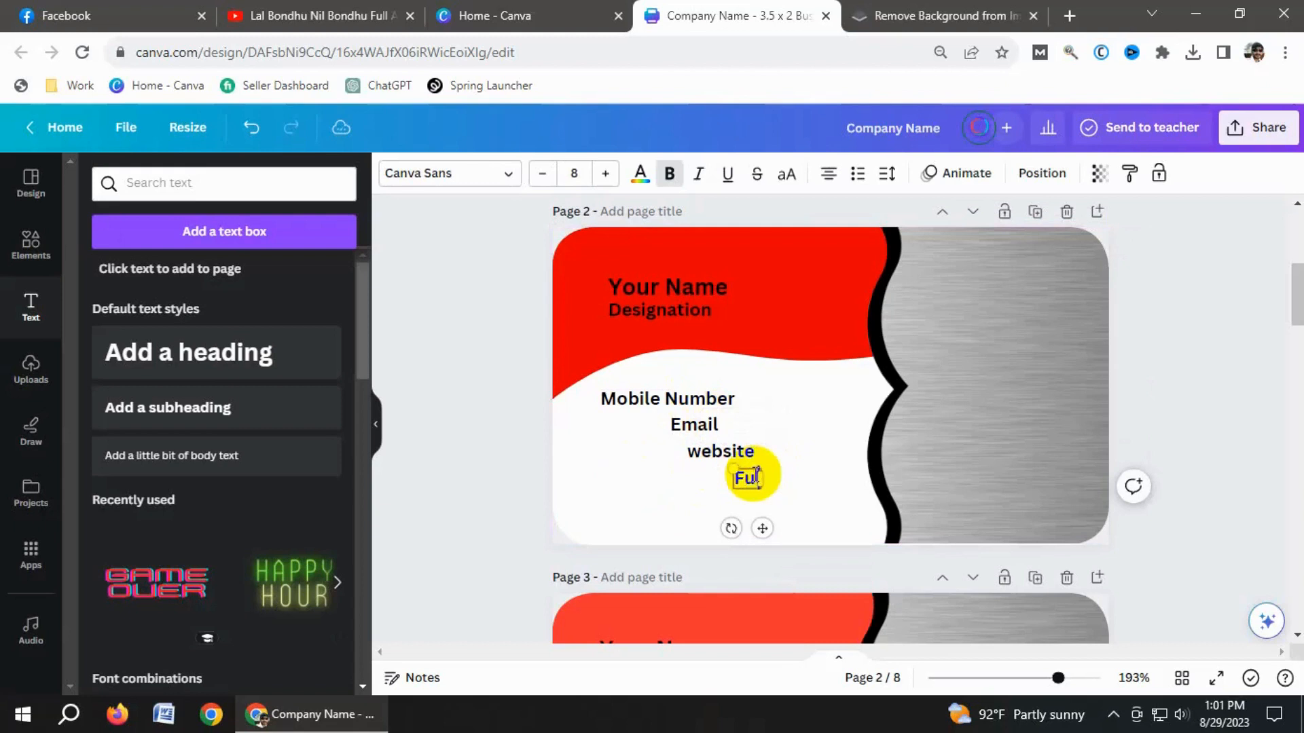
pyautogui.write('Full Add')
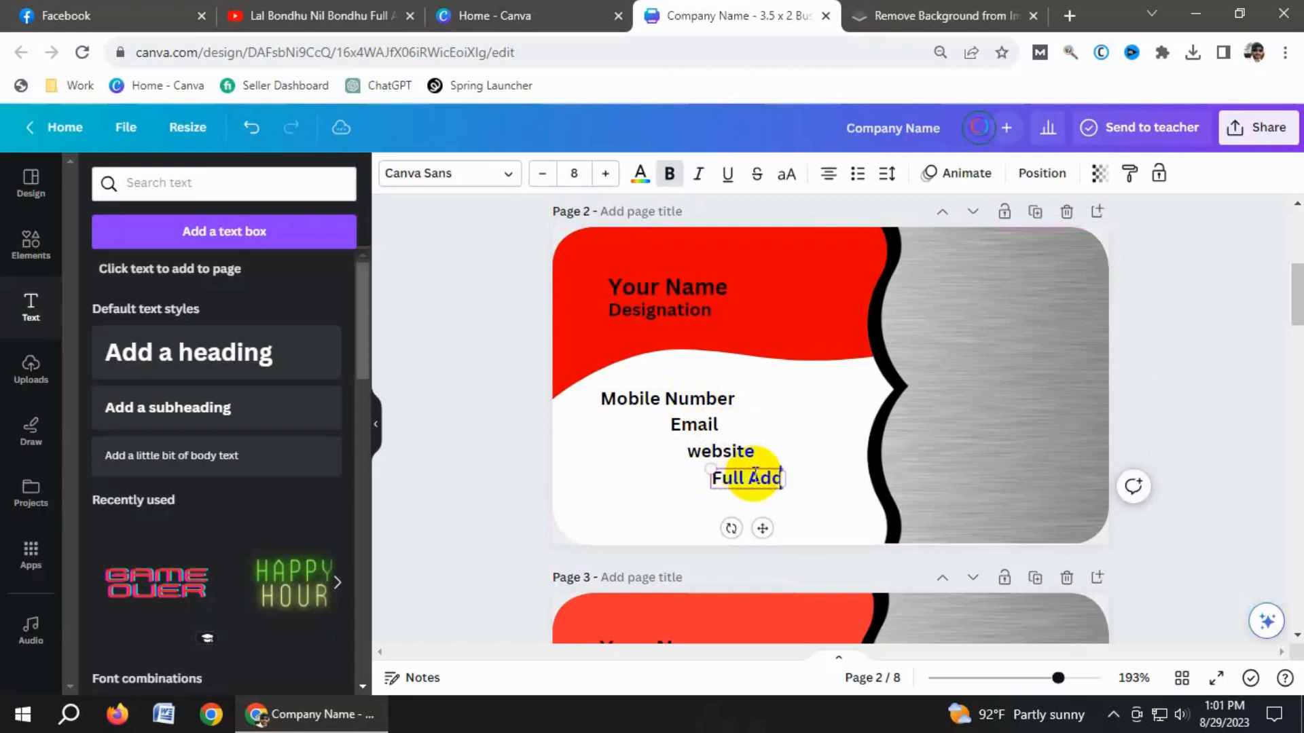
pyautogui.write('ress')
pyautogui.click(782, 457)
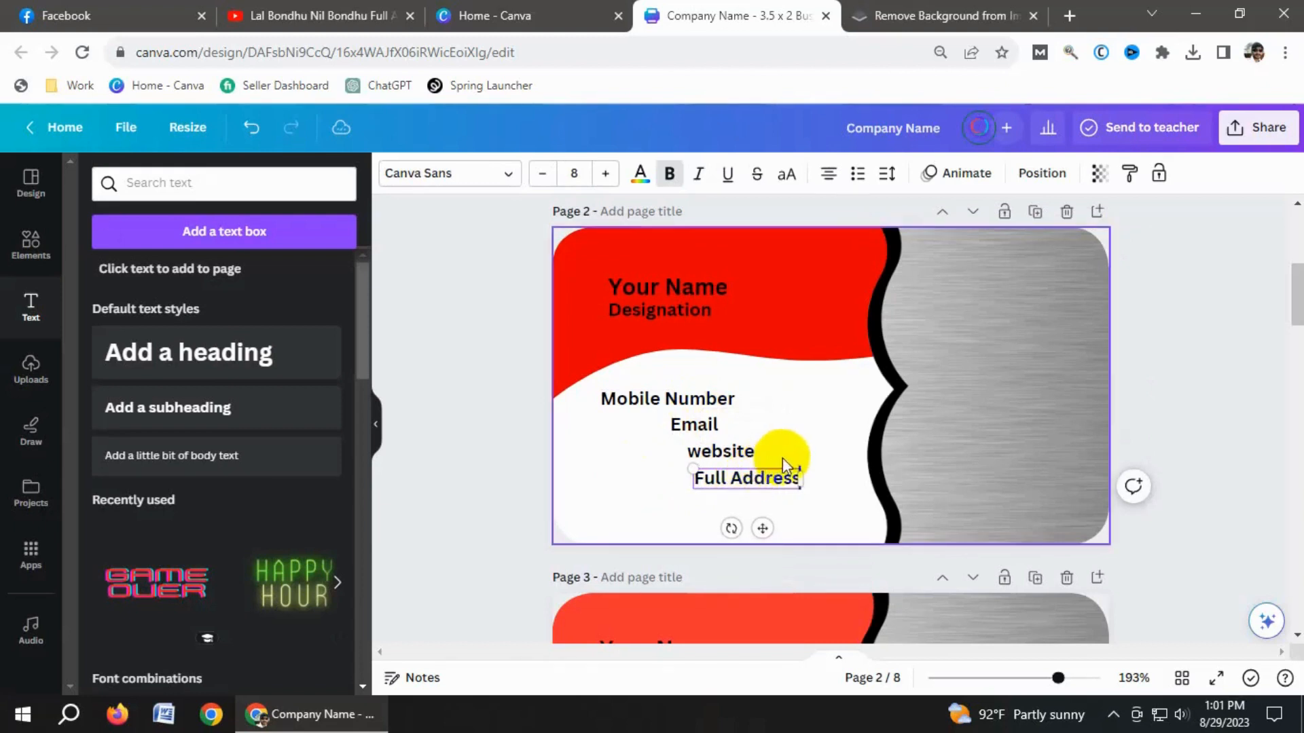
# - Left-align "Email", "website" and "Full Address" beneath "Mobile Number" by moving each line
pyautogui.click(704, 430)
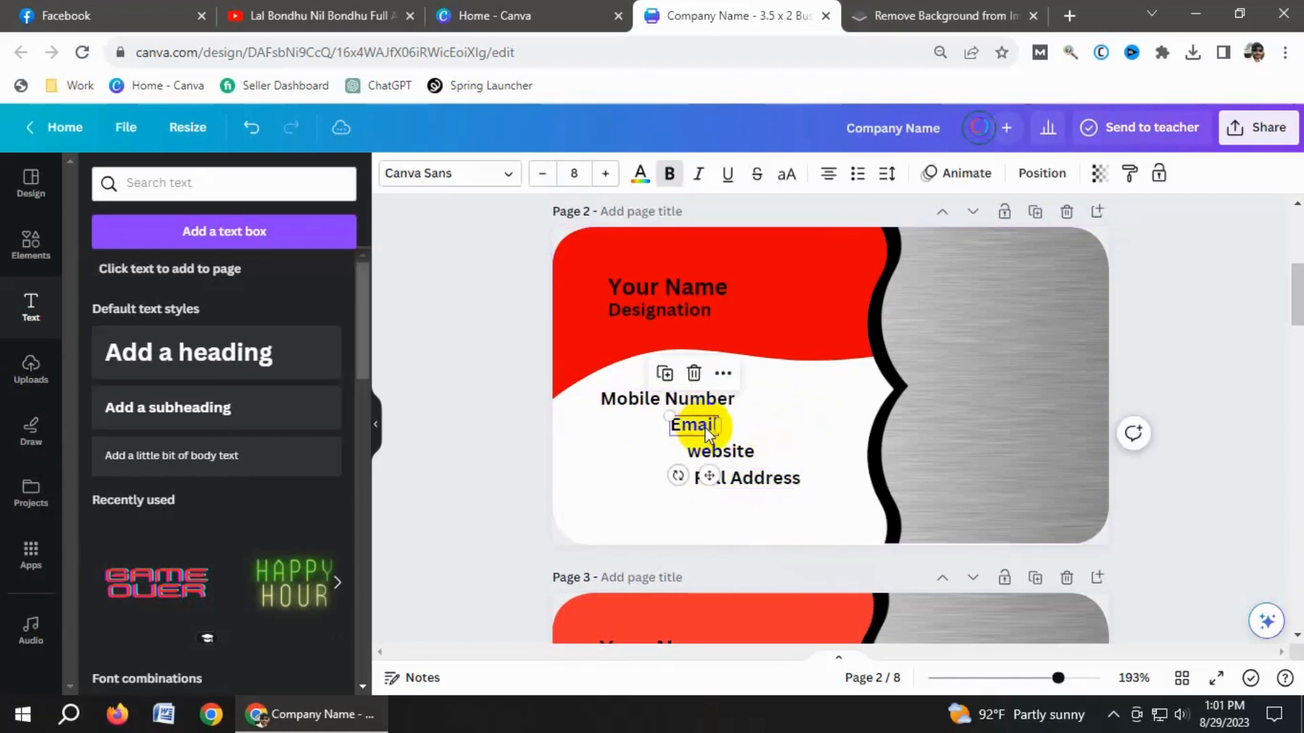
pyautogui.moveTo(704, 429); pyautogui.dragTo(634, 429)
pyautogui.click(726, 451)
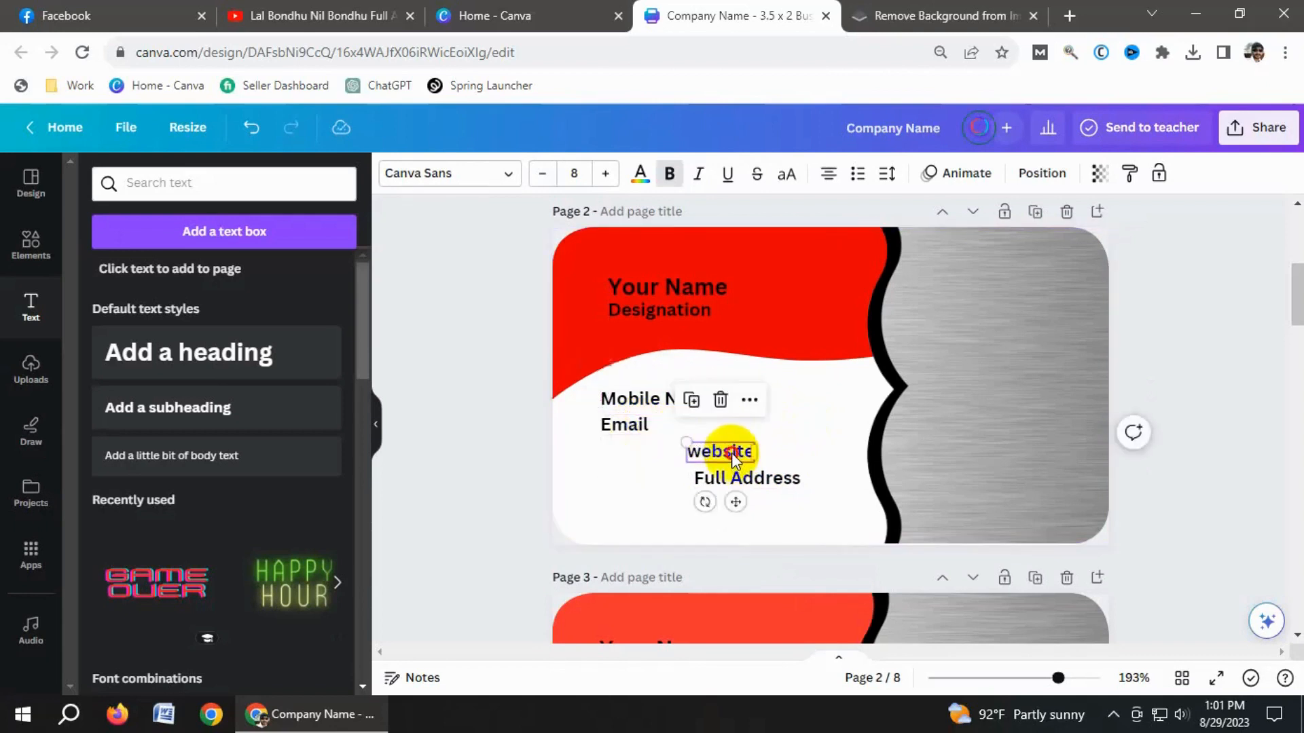
pyautogui.moveTo(726, 450); pyautogui.dragTo(645, 454)
pyautogui.moveTo(738, 485); pyautogui.dragTo(641, 478)
pyautogui.click(748, 492)
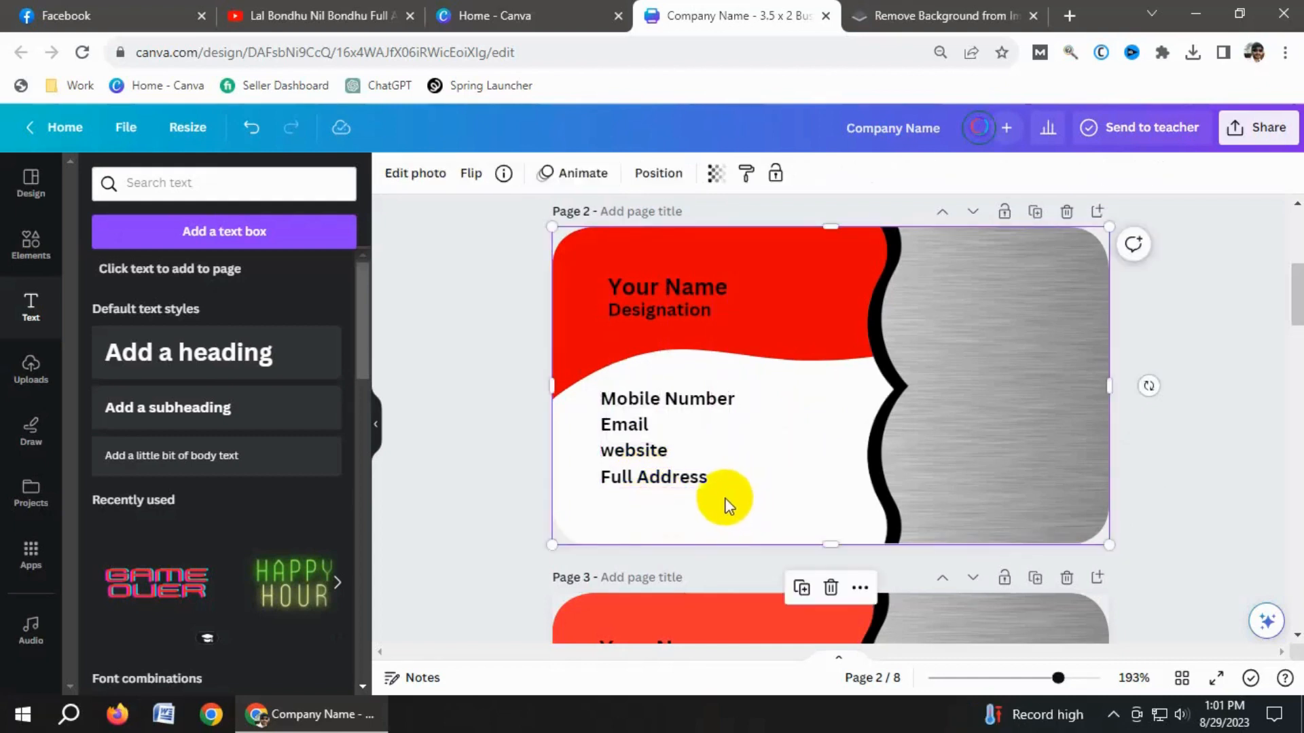
# - Group the four contact lines on page 2 and shift the group slightly right and down to leave room for icons
pyautogui.scroll(-5, 722, 498)
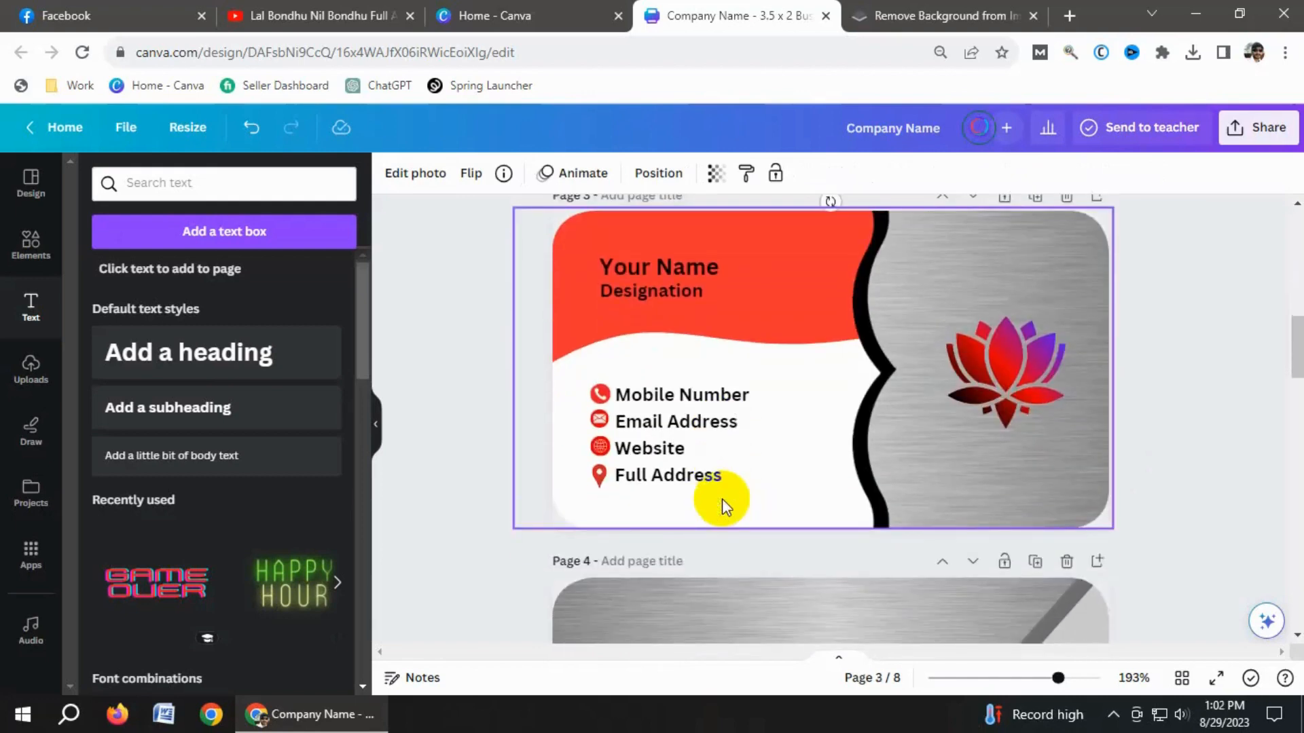
pyautogui.scroll(5, 722, 499)
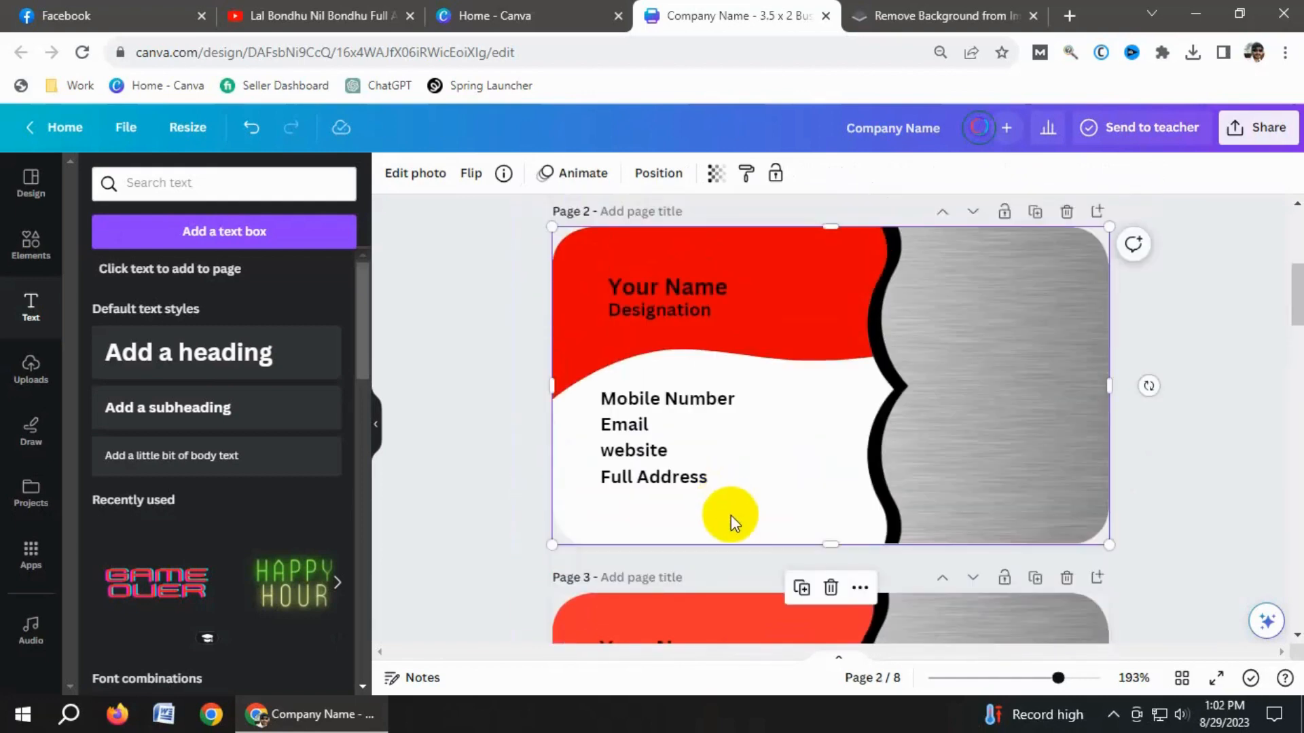
pyautogui.scroll(2, 734, 522)
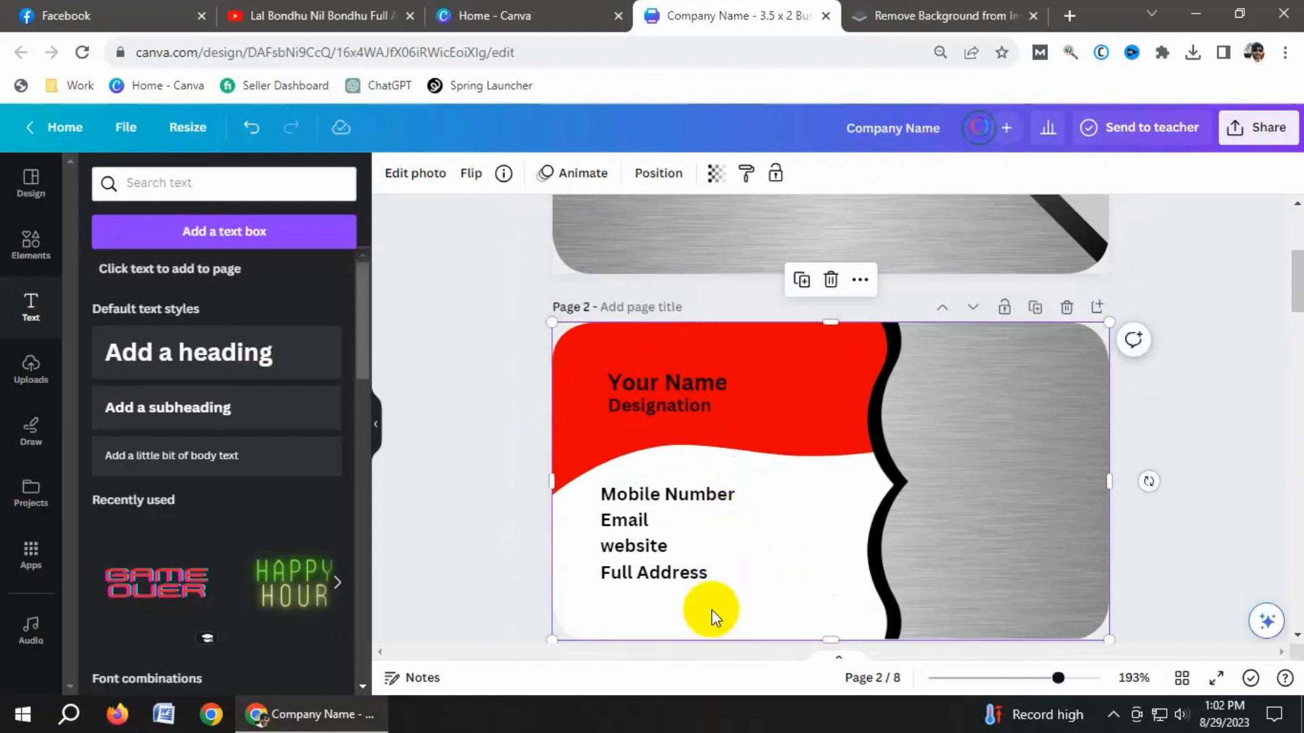
pyautogui.click(662, 573)
pyautogui.keyDown('shift'); pyautogui.click(637, 548); pyautogui.keyUp('shift')
pyautogui.keyDown('shift'); pyautogui.click(618, 524); pyautogui.keyUp('shift')
pyautogui.keyDown('shift'); pyautogui.click(619, 494); pyautogui.keyUp('shift')
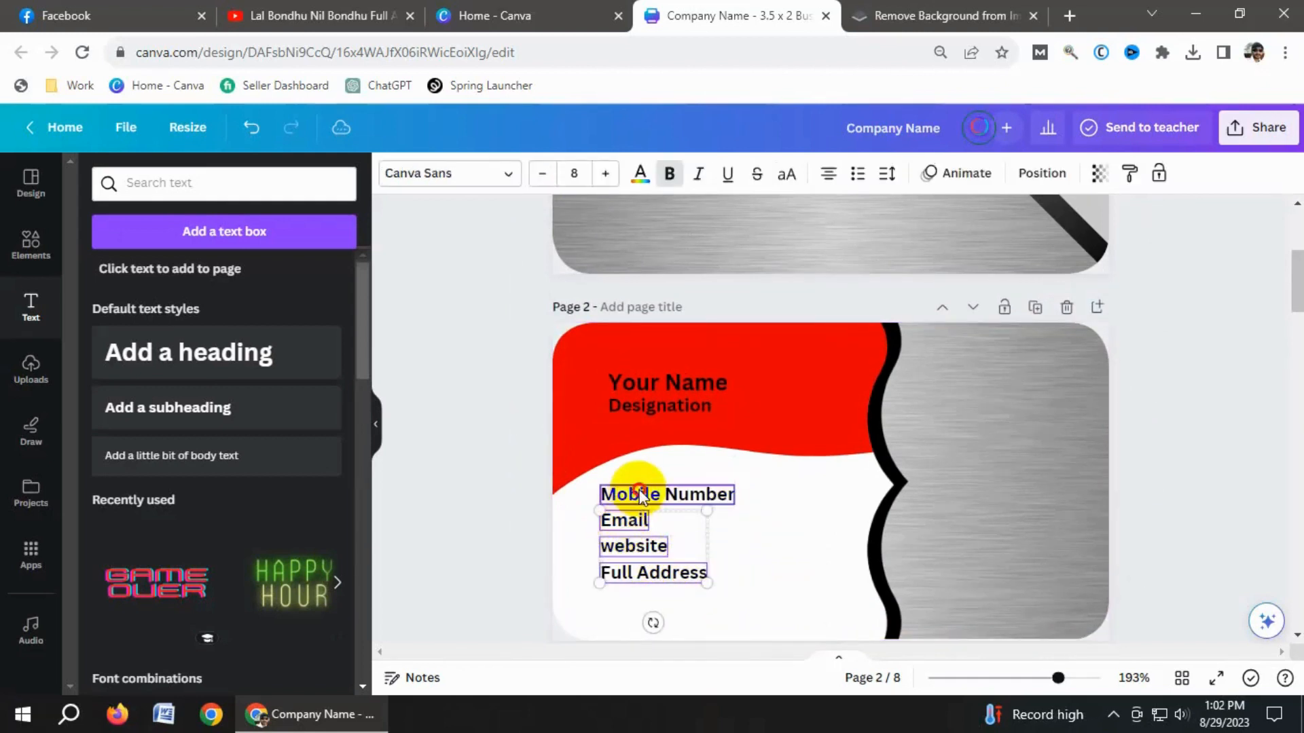
pyautogui.click(621, 442)
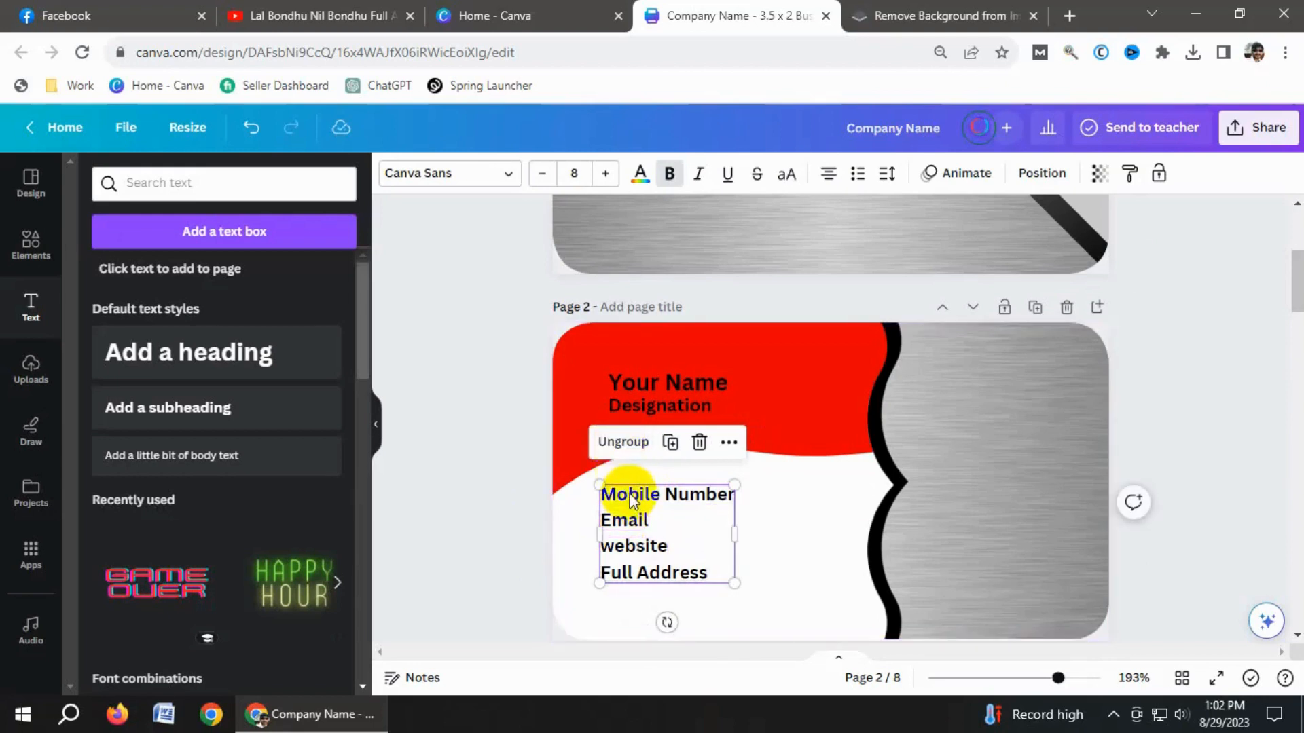
pyautogui.moveTo(628, 491); pyautogui.dragTo(658, 509)
pyautogui.click(794, 524)
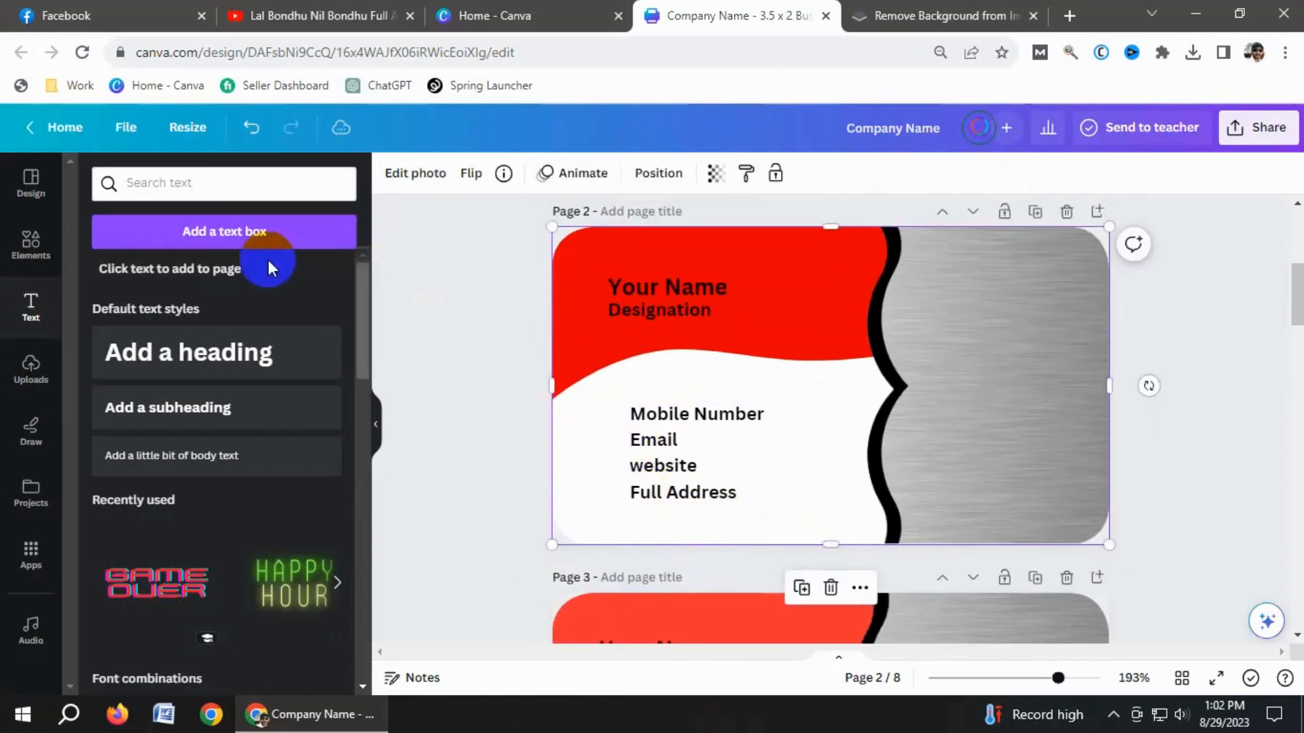
# - Search the graphics elements for "Call" and place the red round phone icon just left of "Mobile Number"
pyautogui.click(34, 246)
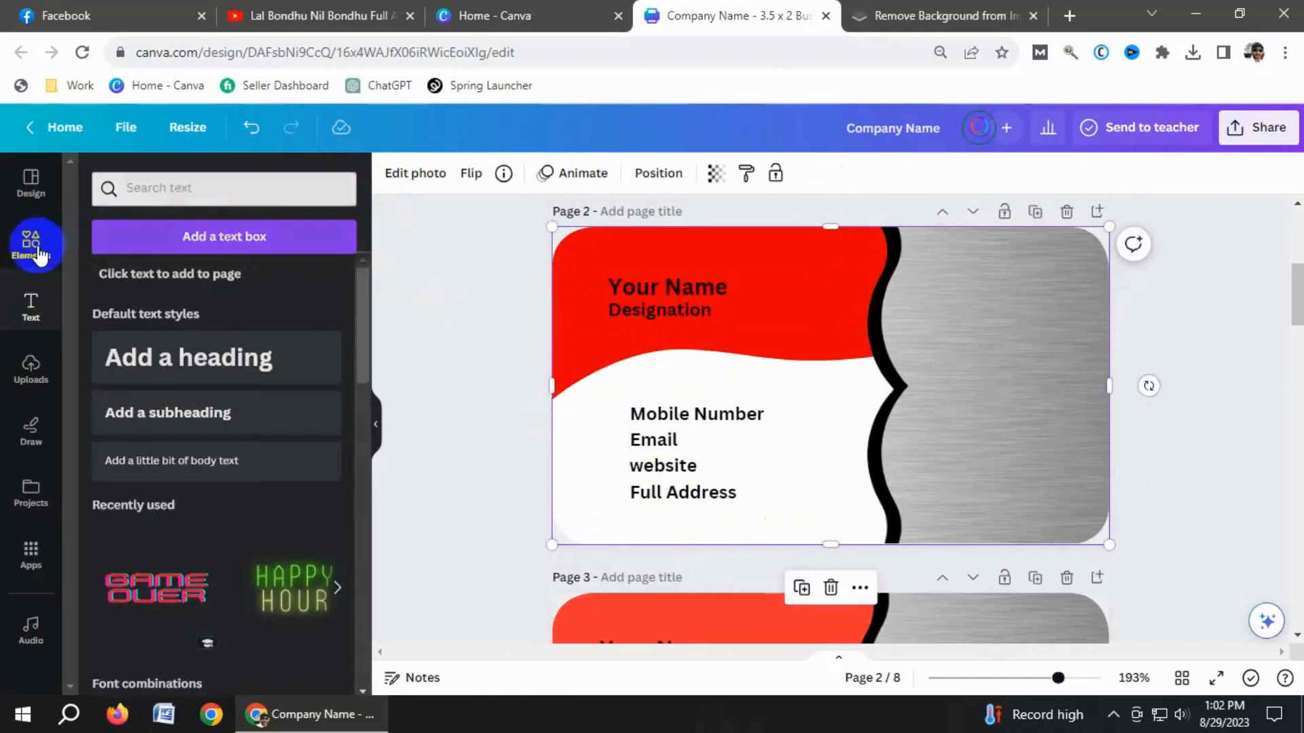
pyautogui.click(101, 176)
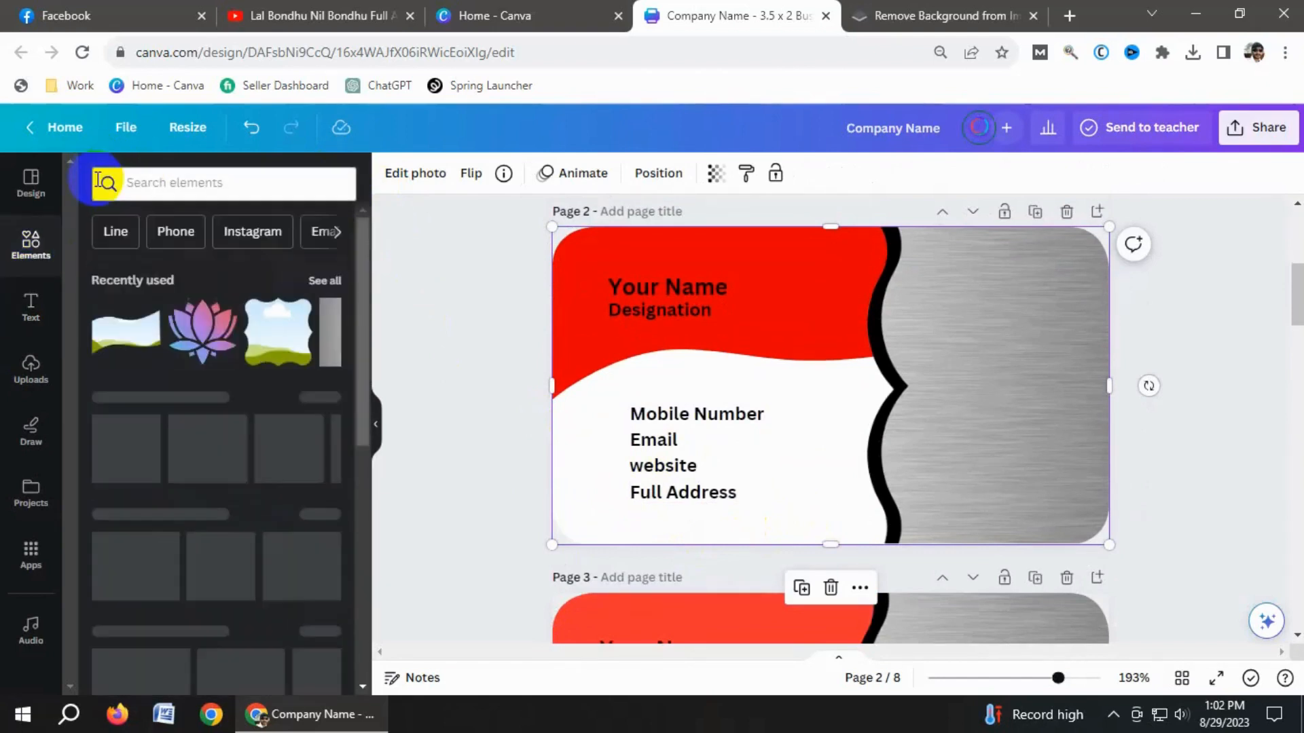
pyautogui.click(137, 185)
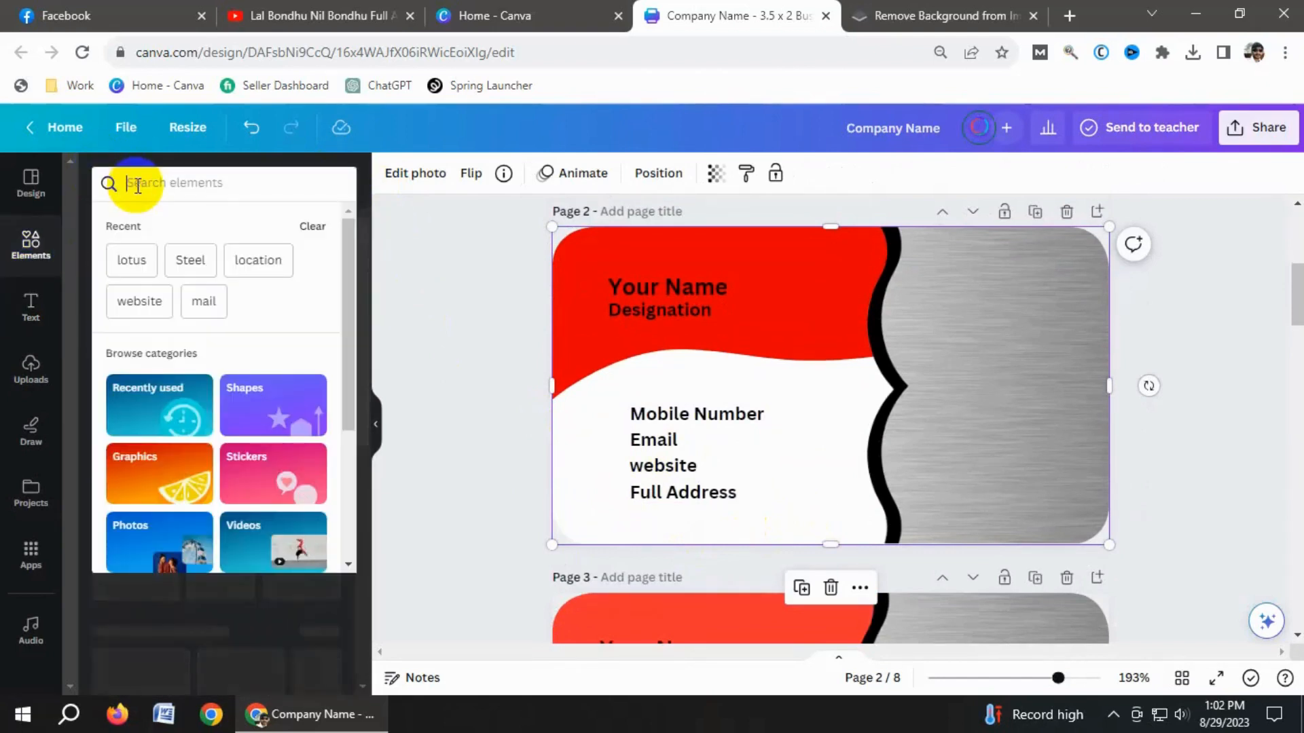
pyautogui.write('Call')
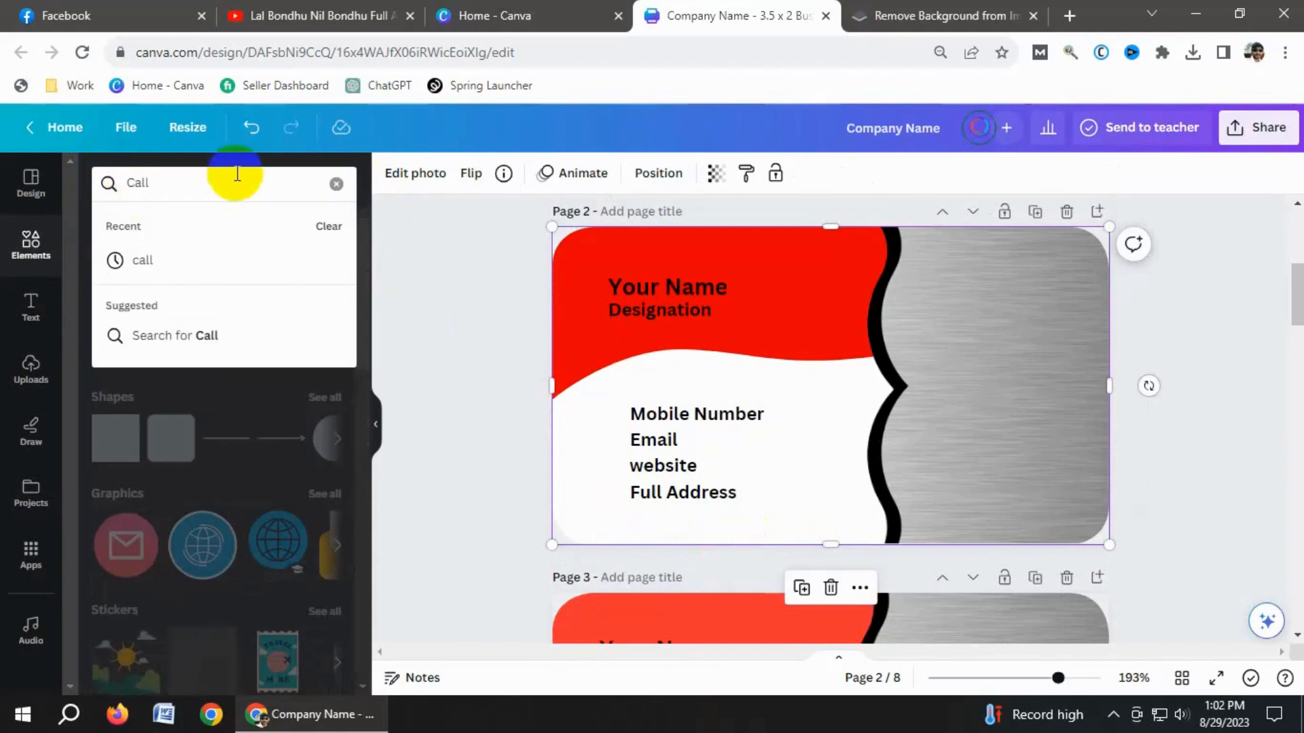
pyautogui.press('Return')
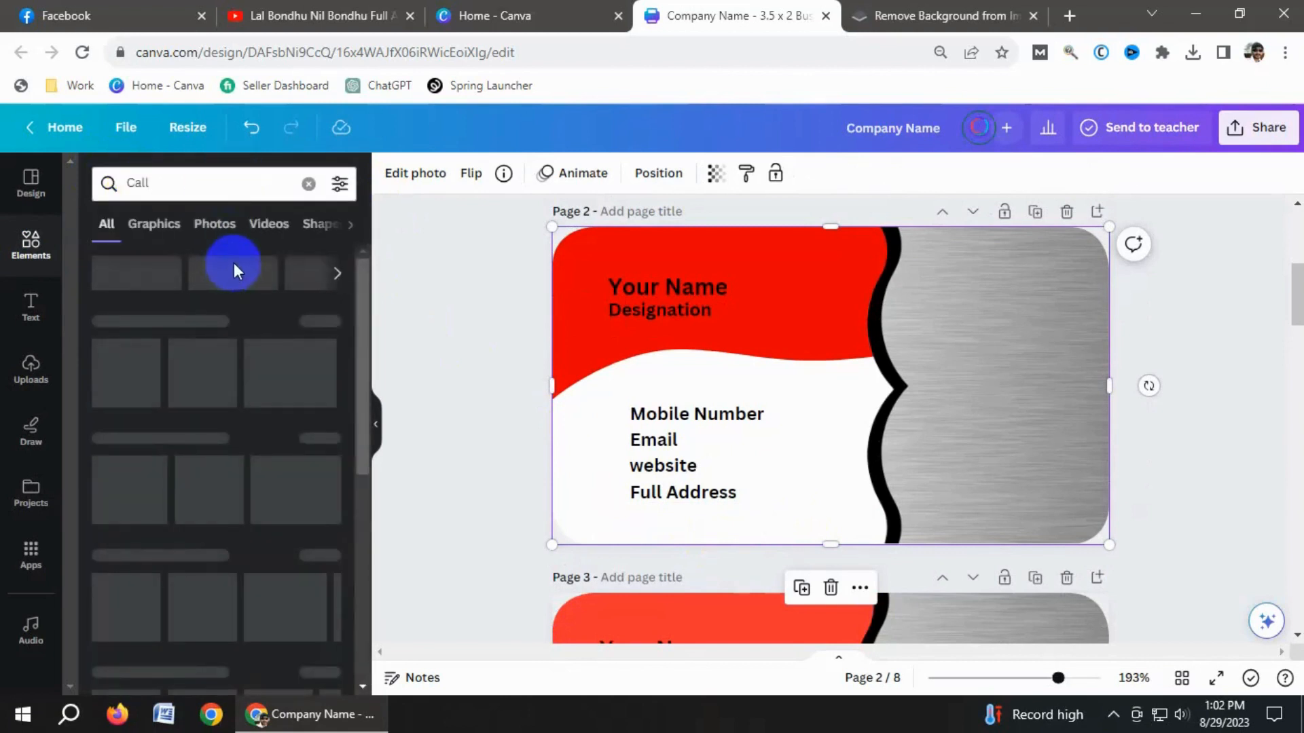
pyautogui.click(158, 229)
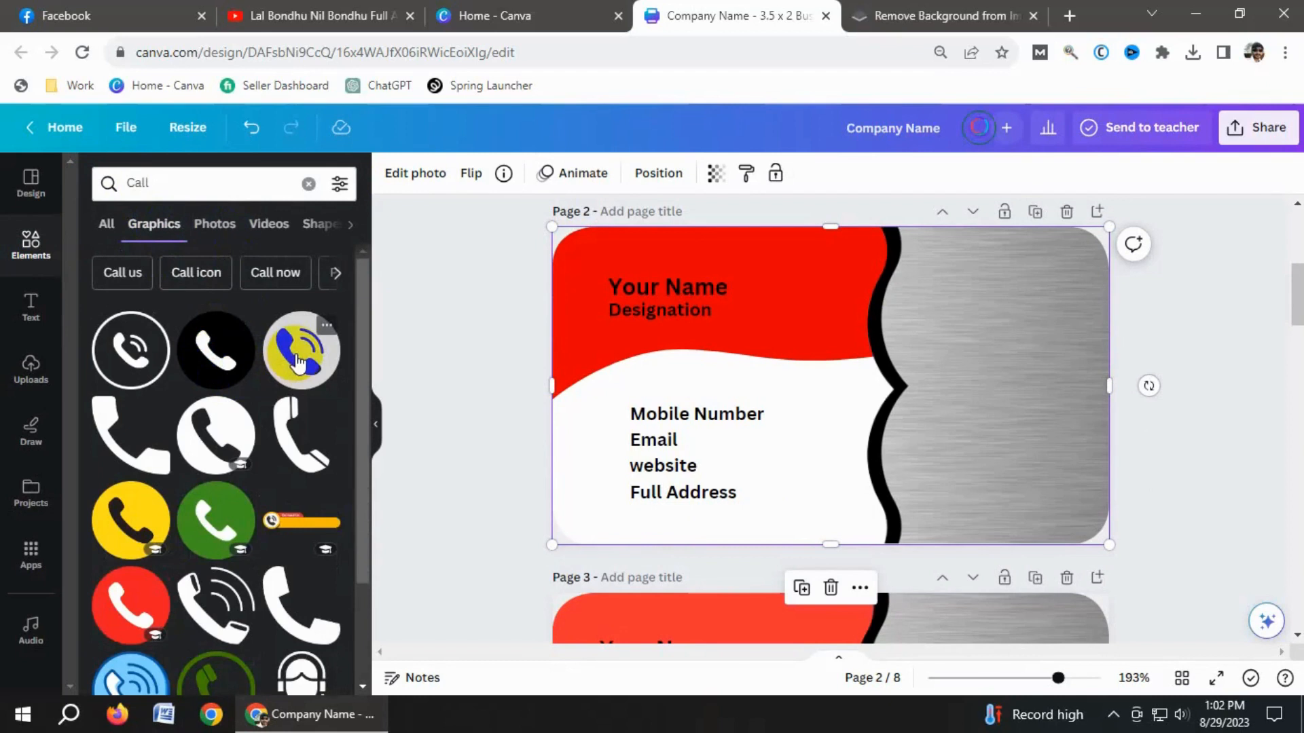
pyautogui.click(130, 605)
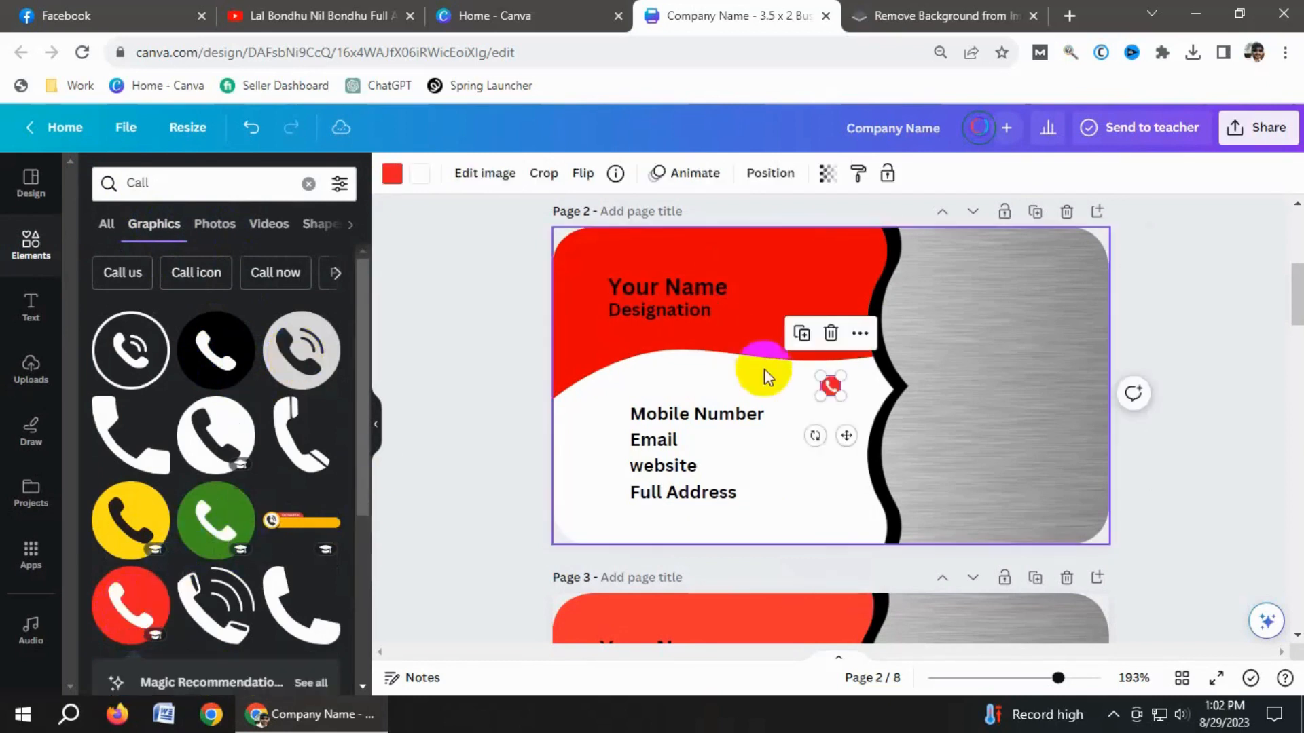
pyautogui.click(831, 387)
pyautogui.moveTo(832, 389); pyautogui.dragTo(614, 417)
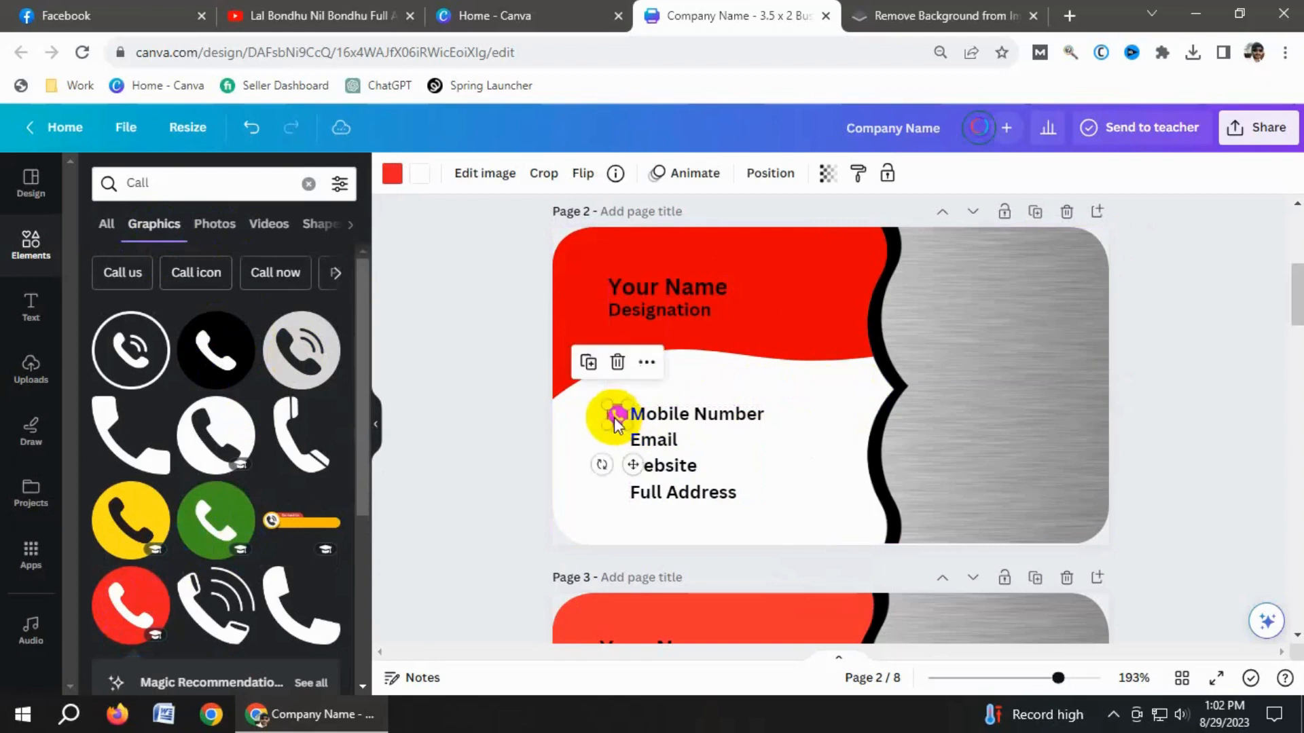
pyautogui.click(581, 438)
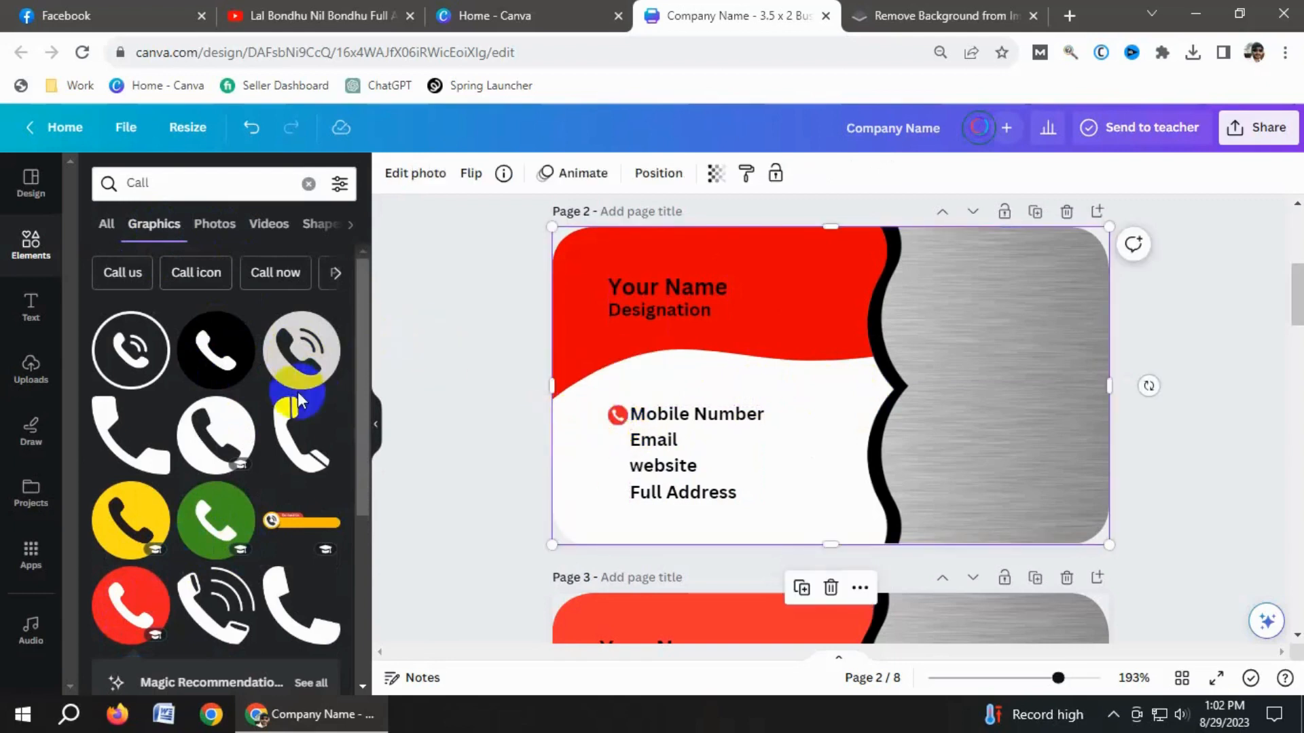
# - Search the graphics elements for "email" and place the coral round envelope icon, scaled down, beside "Email" on page 2
pyautogui.click(117, 182)
pyautogui.write('emai')
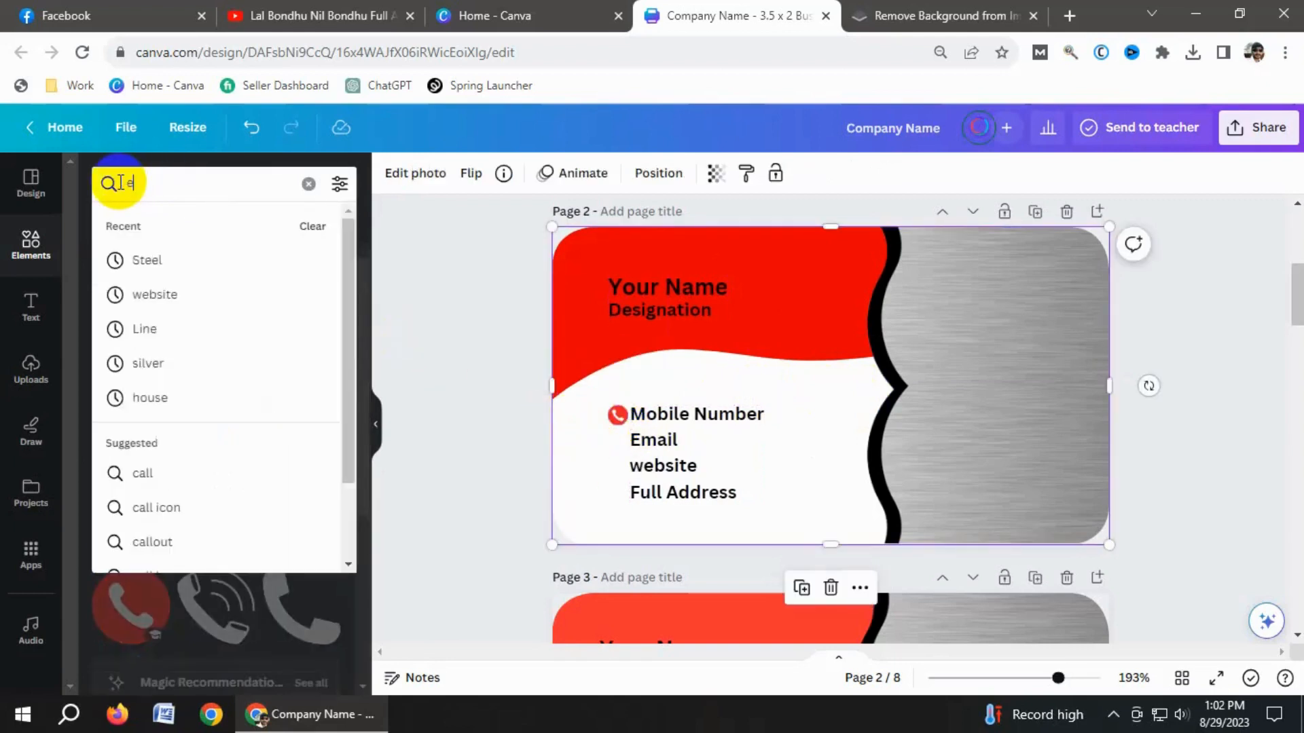
pyautogui.press('Return')
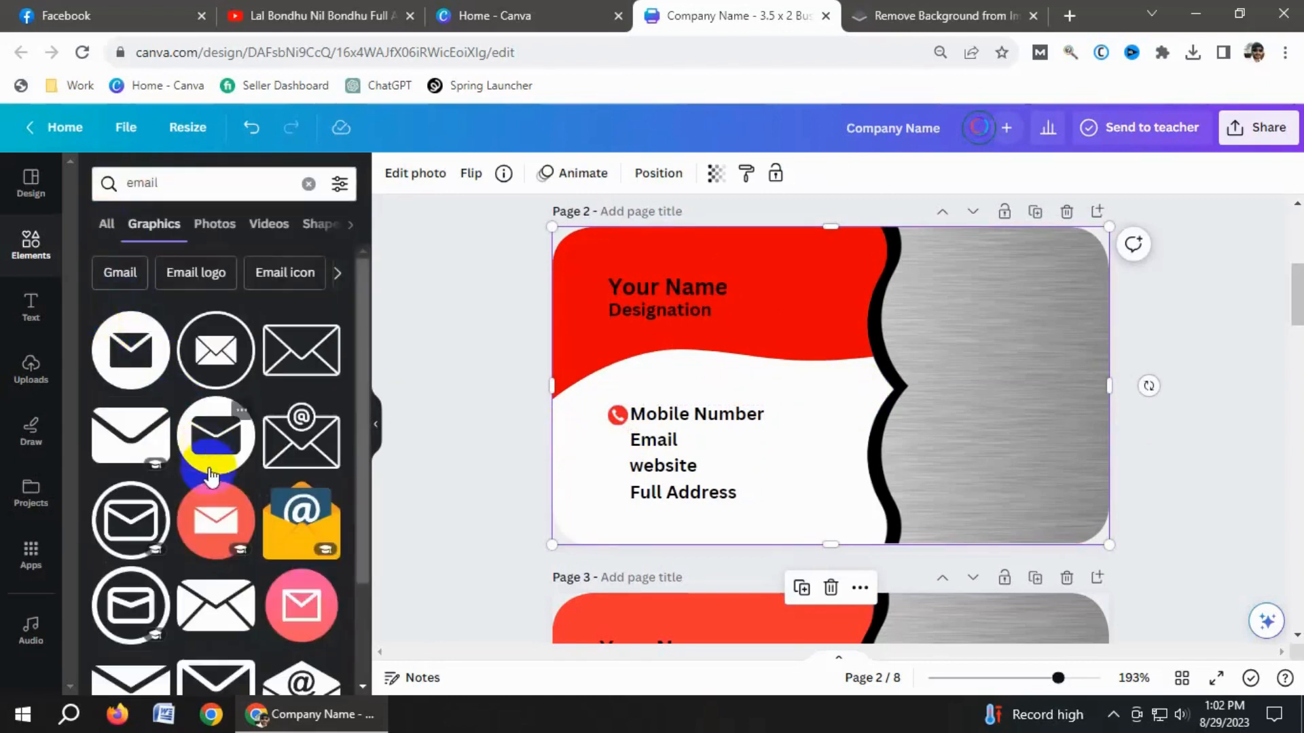
pyautogui.click(216, 531)
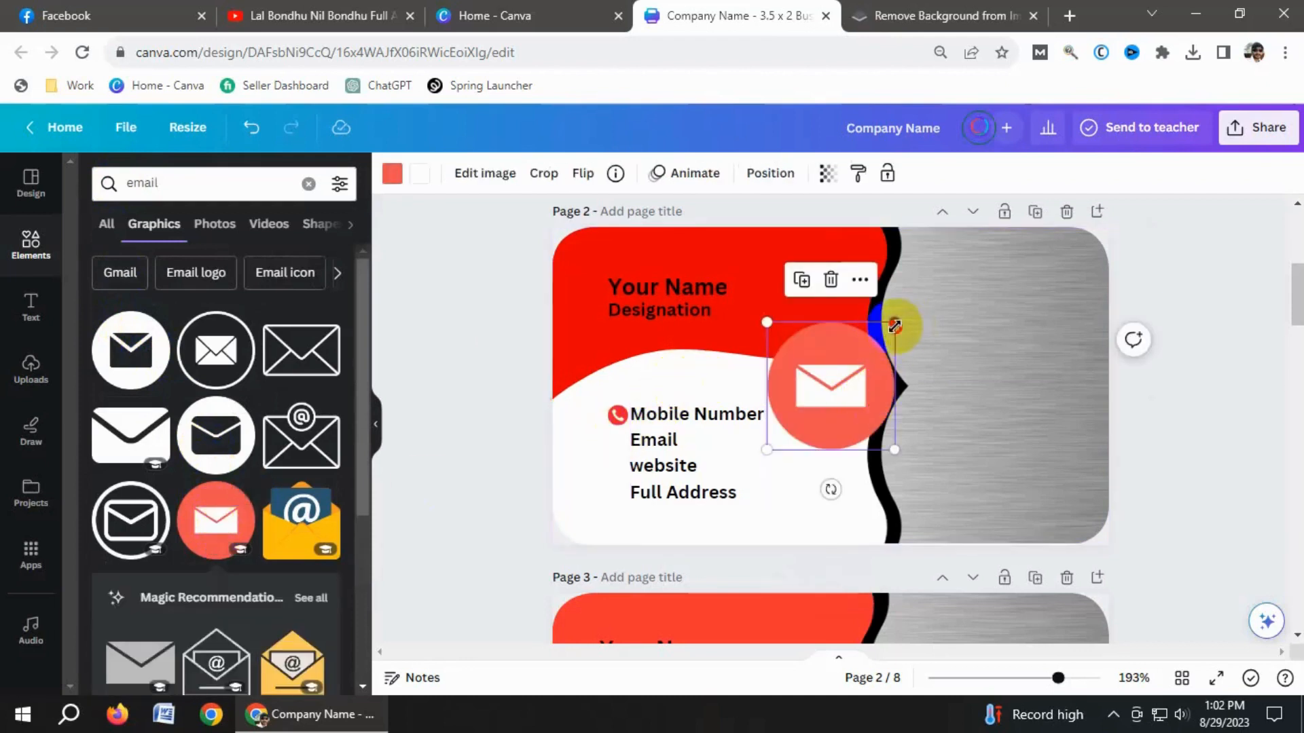
pyautogui.moveTo(895, 323); pyautogui.dragTo(616, 437)
pyautogui.moveTo(616, 442); pyautogui.dragTo(618, 438)
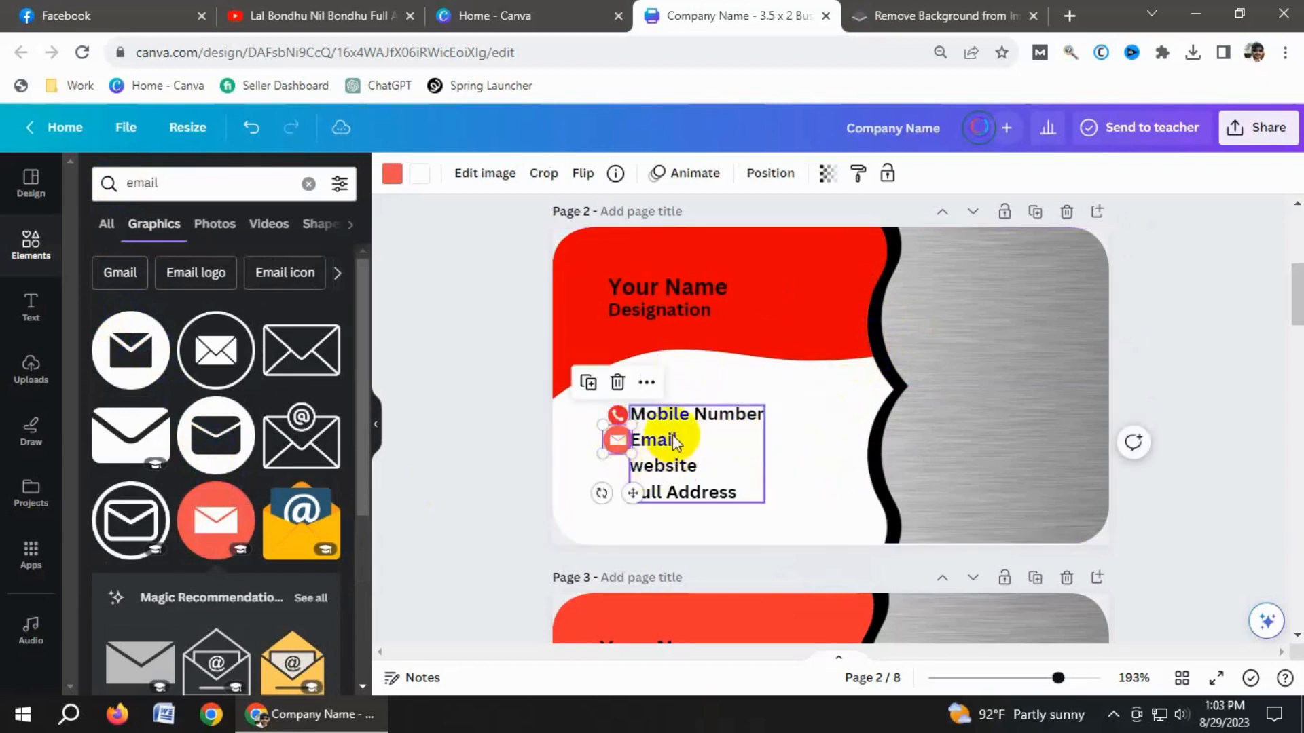
# - Shrink the envelope icon to the phone icon's size and center it directly beneath that icon
pyautogui.scroll(5, 591, 451)
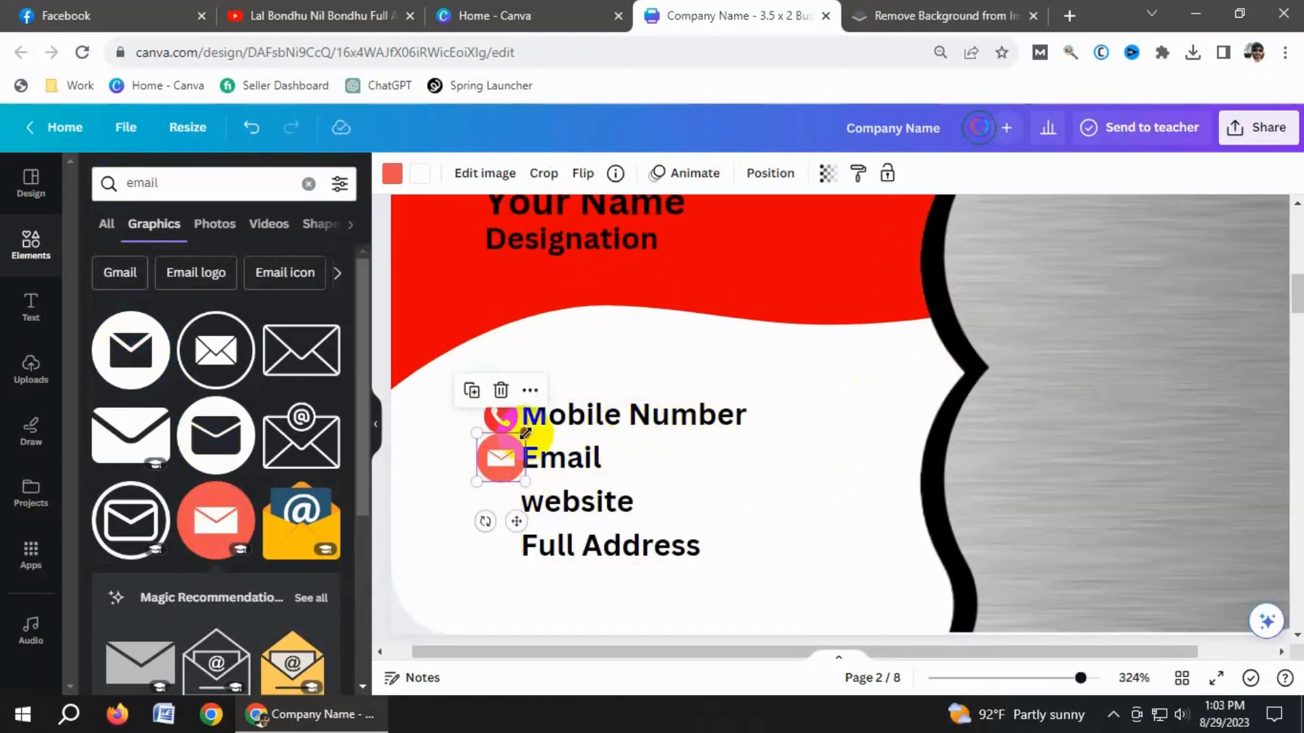
pyautogui.moveTo(525, 432); pyautogui.dragTo(494, 463)
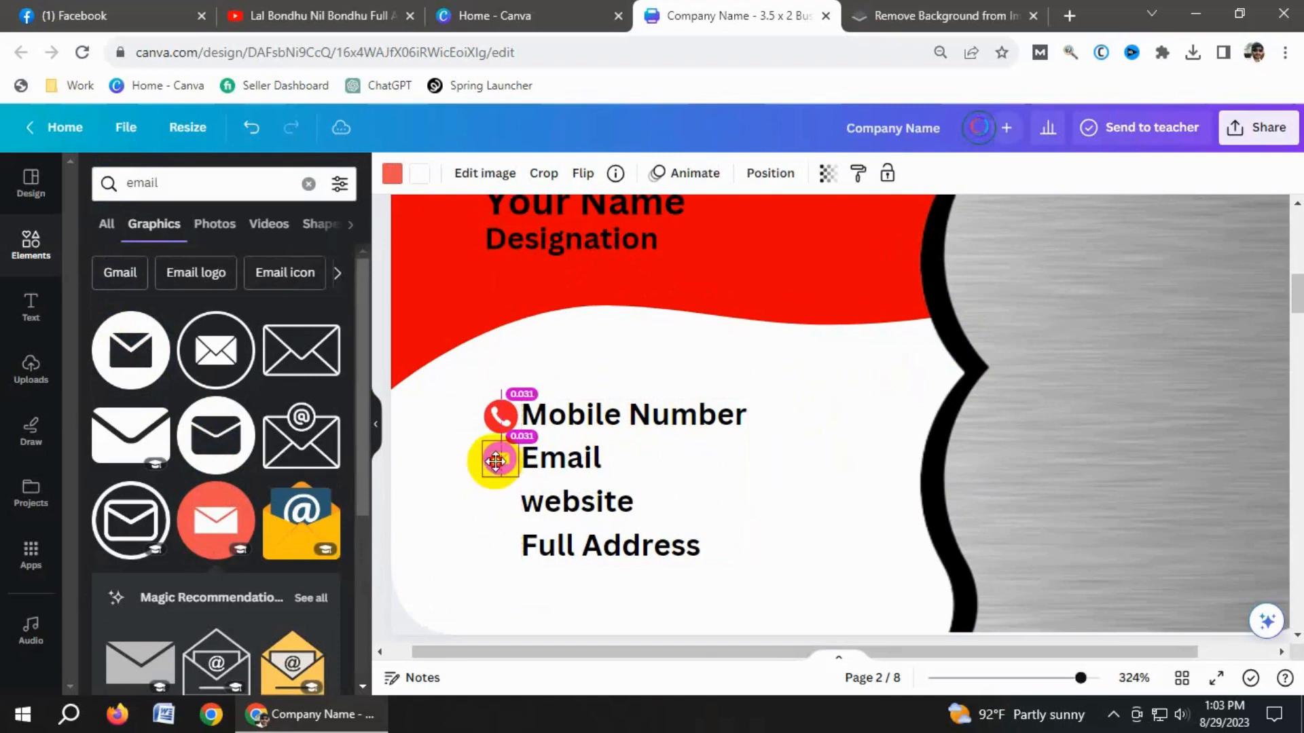
pyautogui.moveTo(497, 461); pyautogui.dragTo(498, 461)
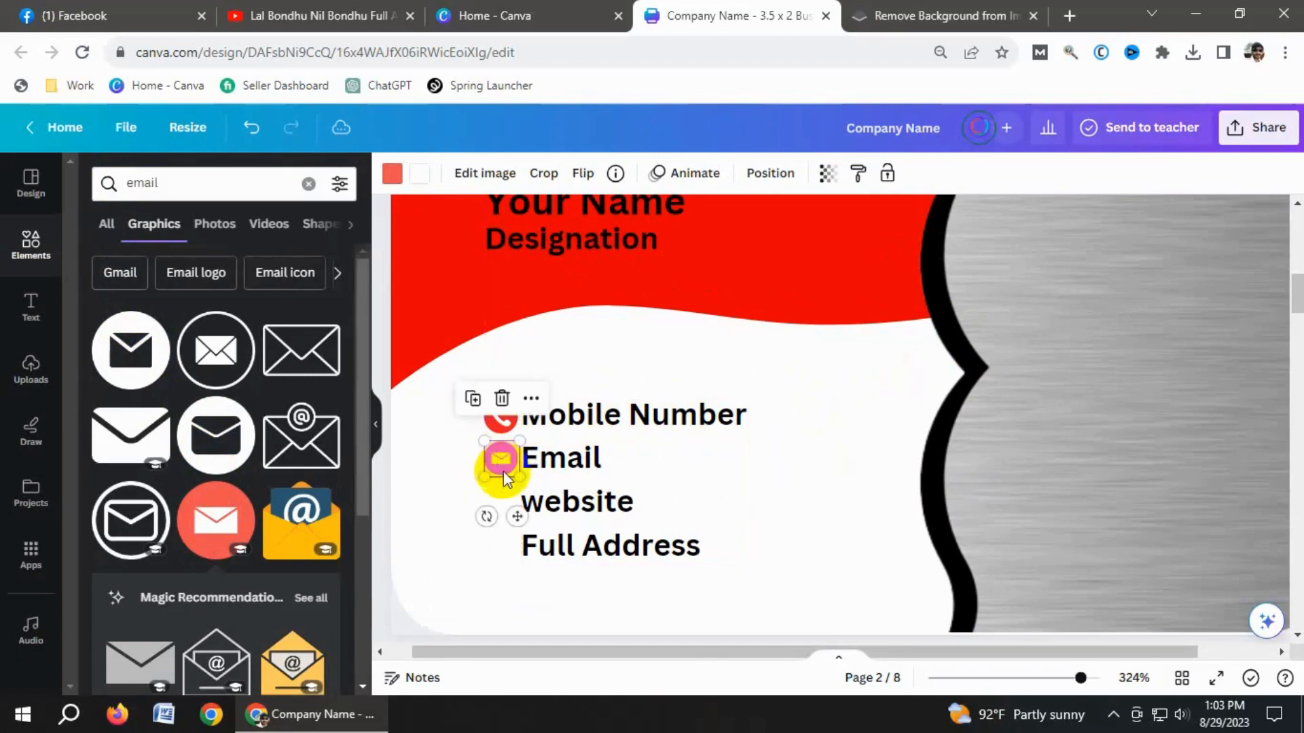
# - Try the dark red and the orange-red document colors on the envelope icon's circle
pyautogui.click(391, 174)
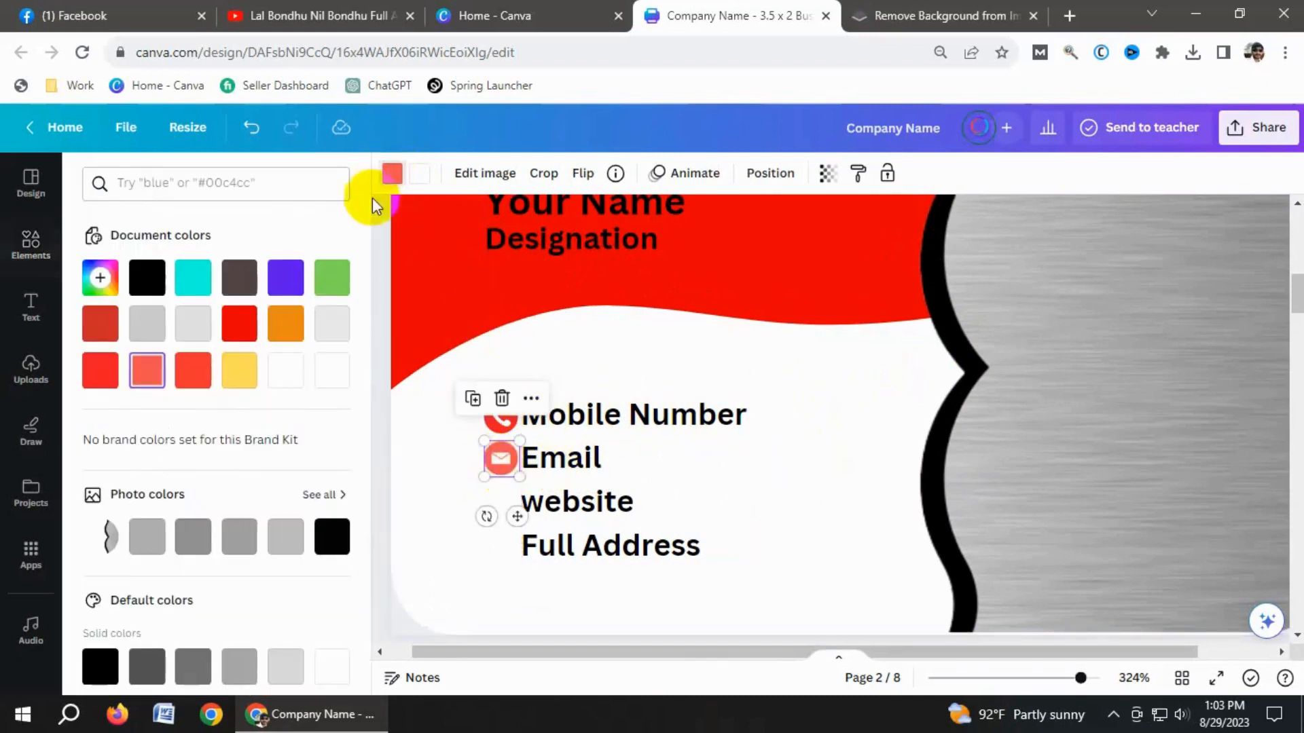
pyautogui.click(103, 324)
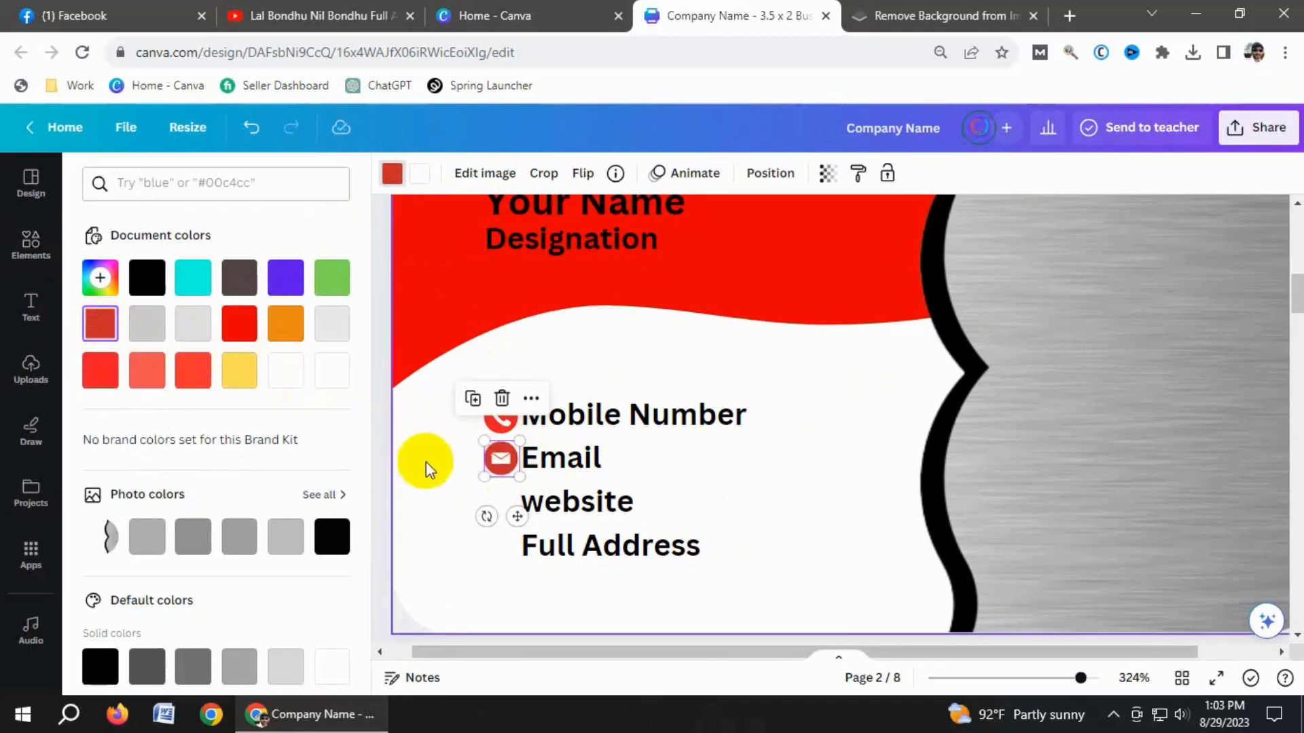
pyautogui.click(781, 472)
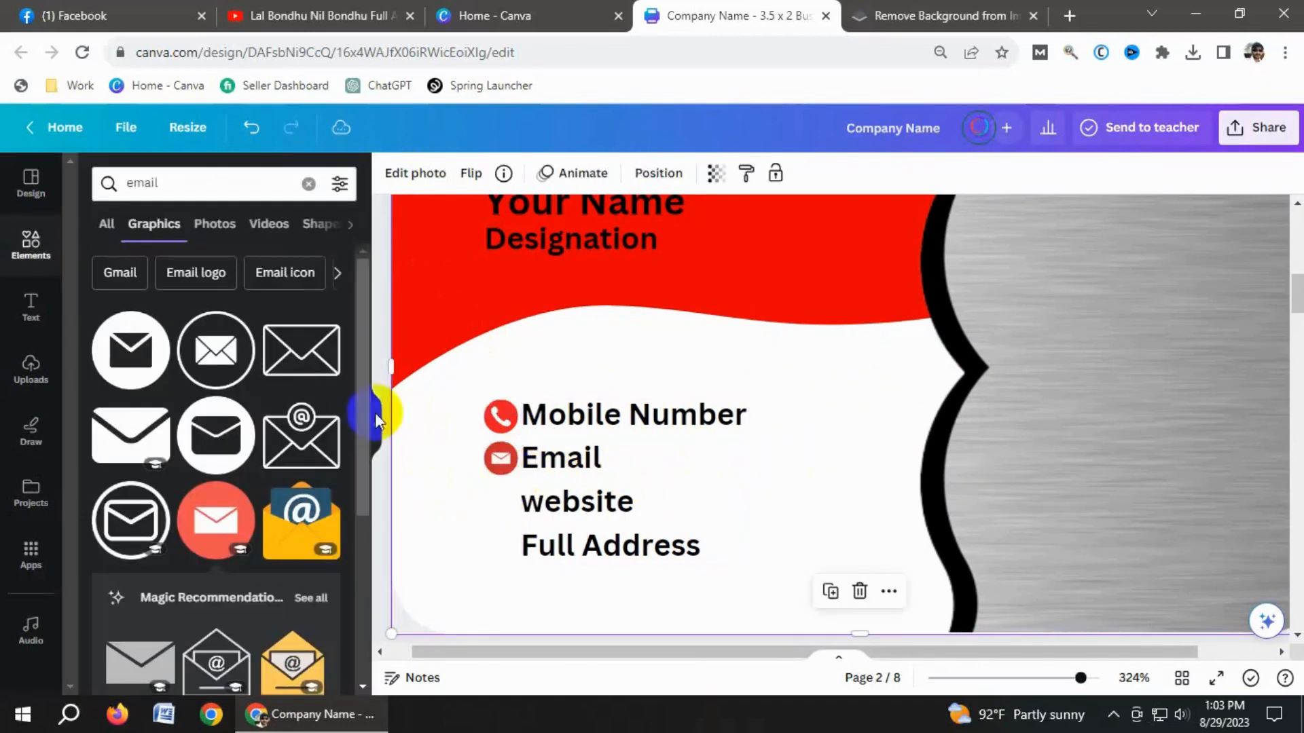
pyautogui.click(500, 458)
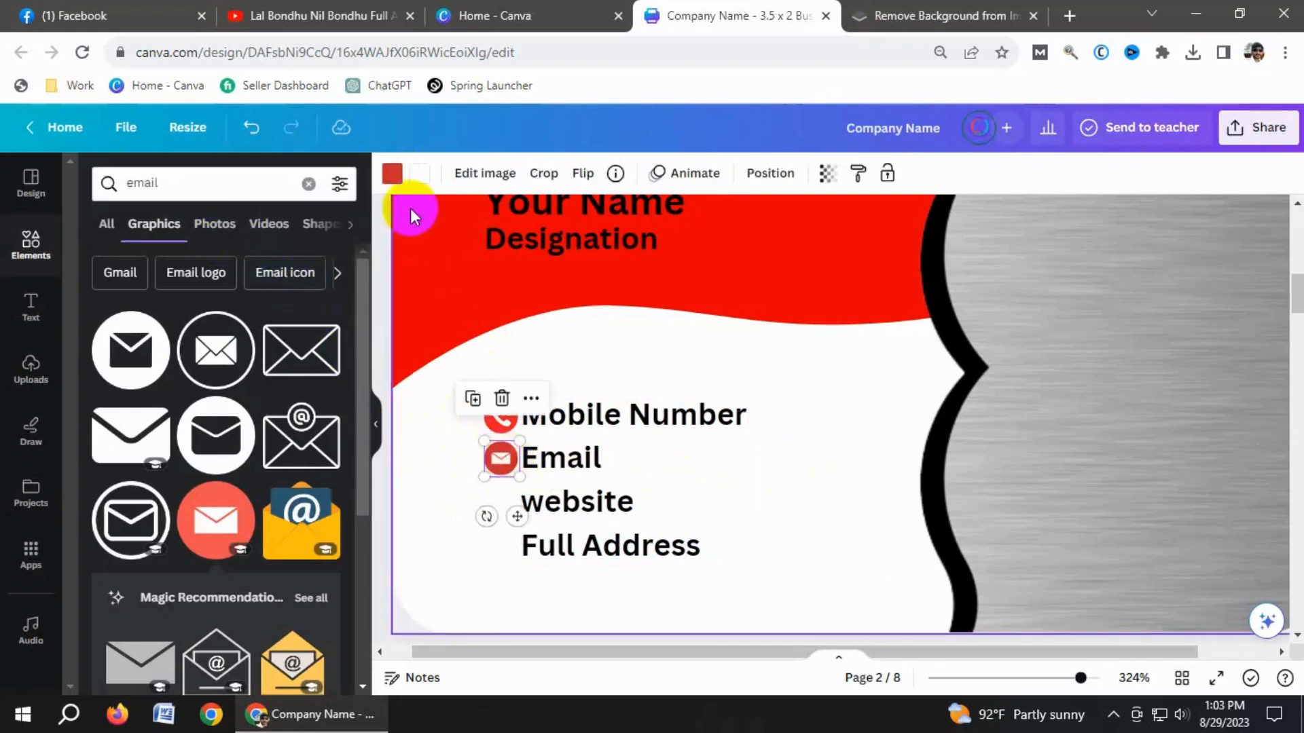
pyautogui.click(392, 184)
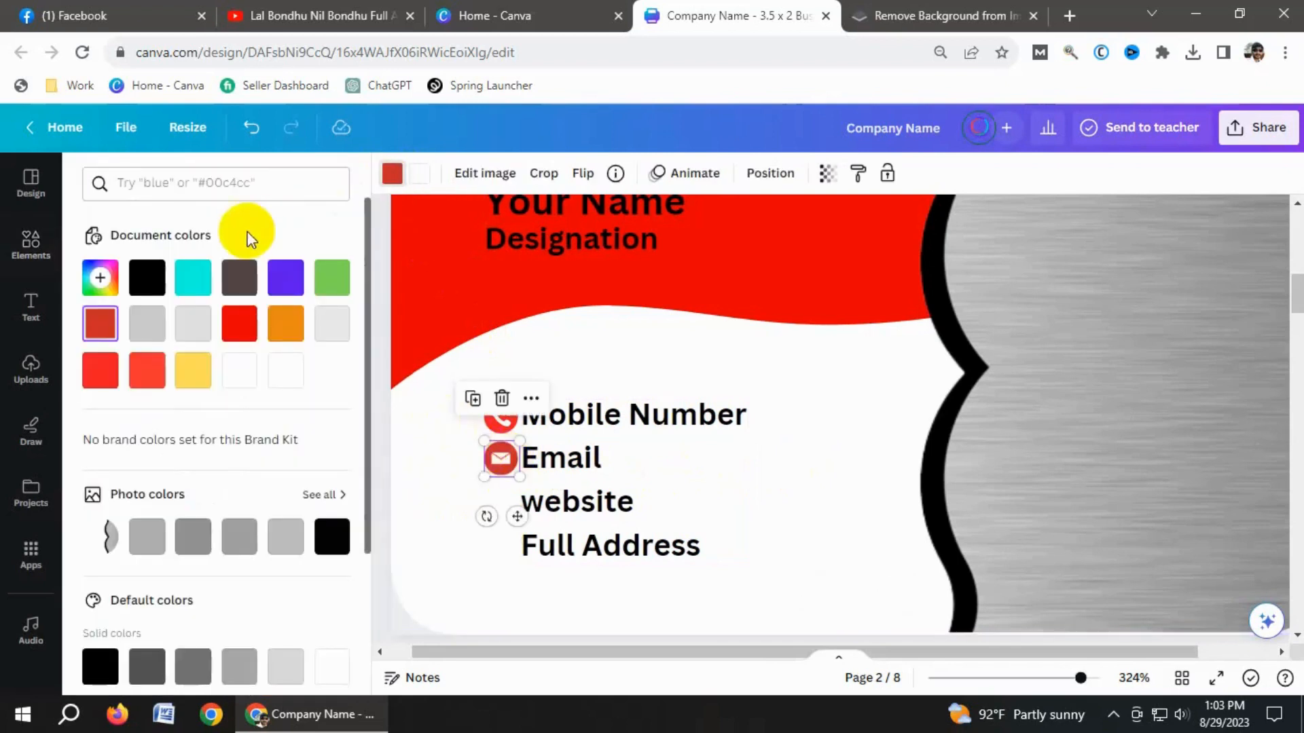
pyautogui.click(142, 373)
pyautogui.click(462, 487)
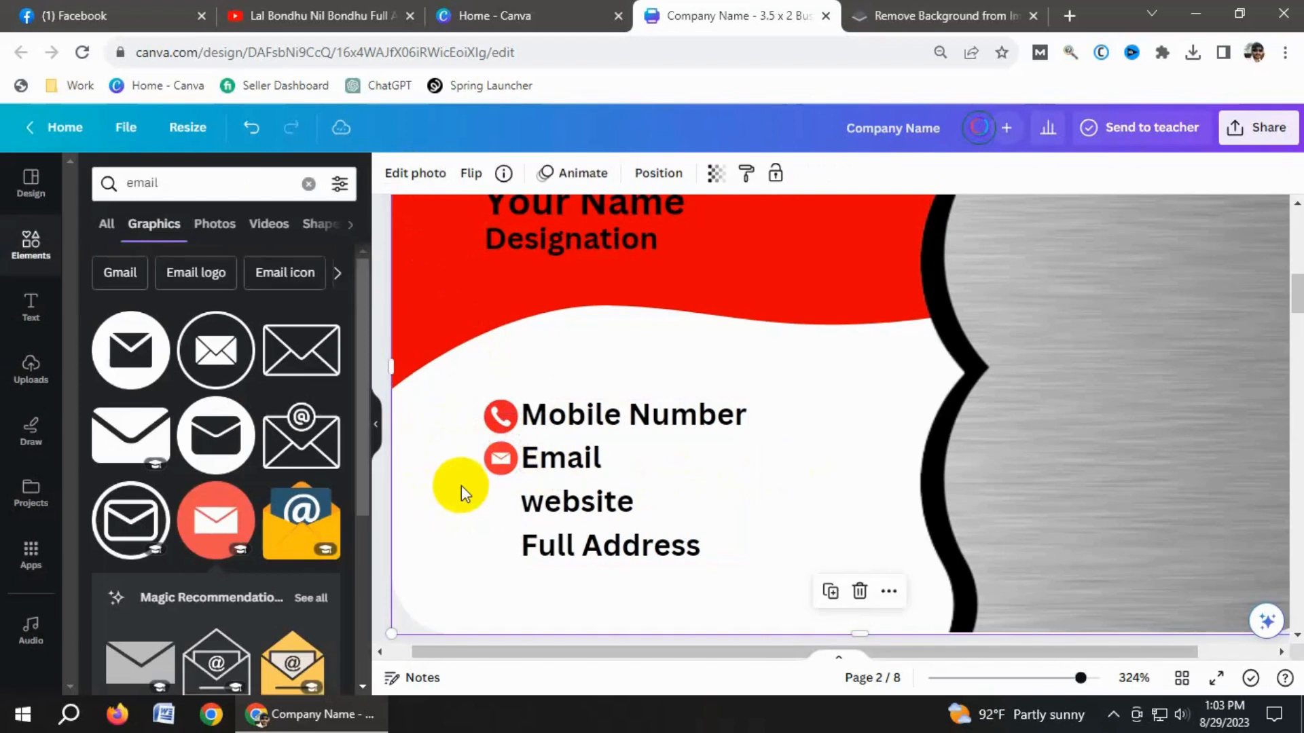
# - Recolor the envelope icon's circle with the bright red document color that matches the wave
pyautogui.click(501, 458)
pyautogui.click(392, 174)
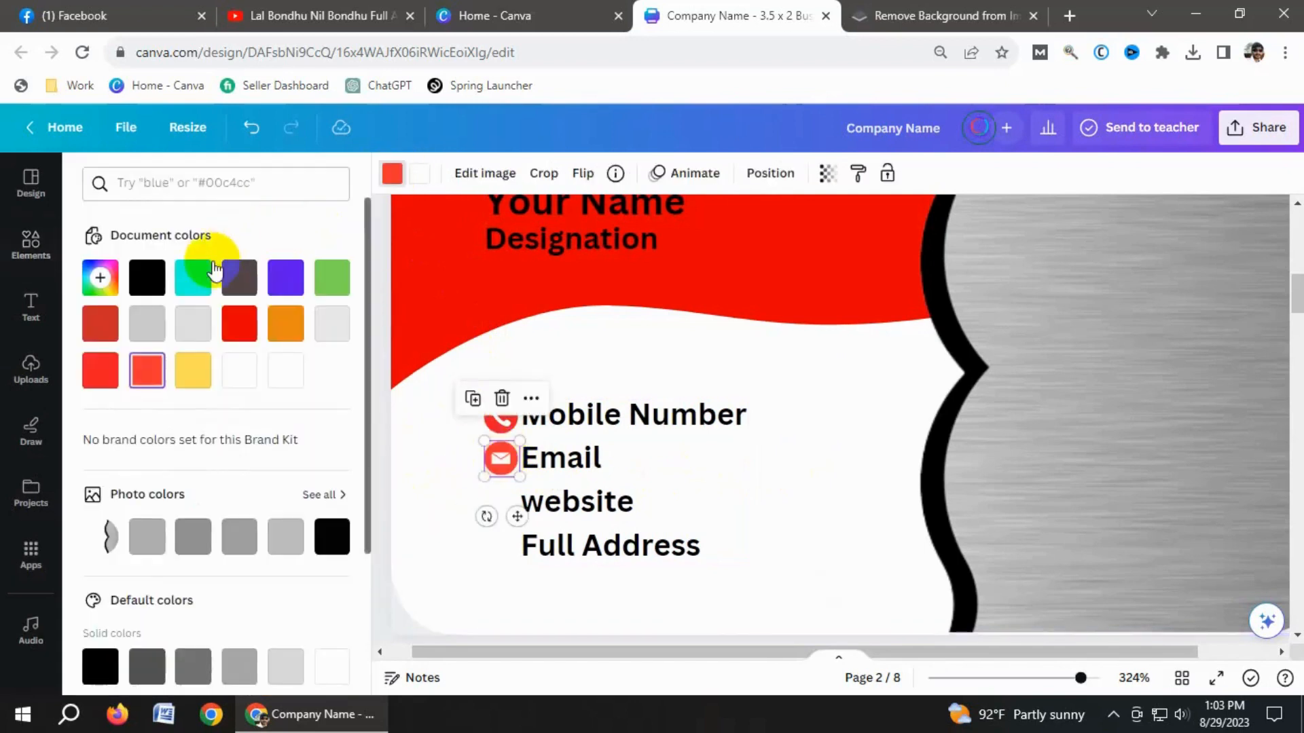
pyautogui.click(246, 332)
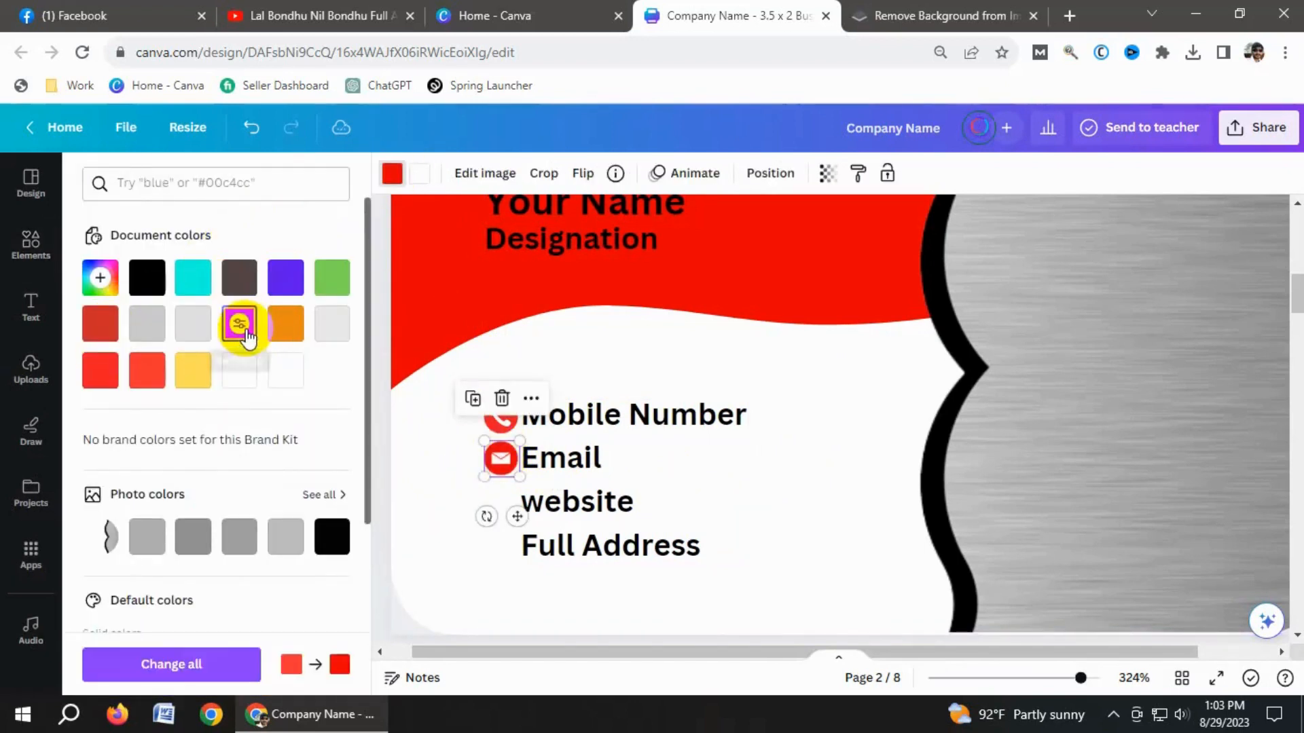
pyautogui.click(458, 442)
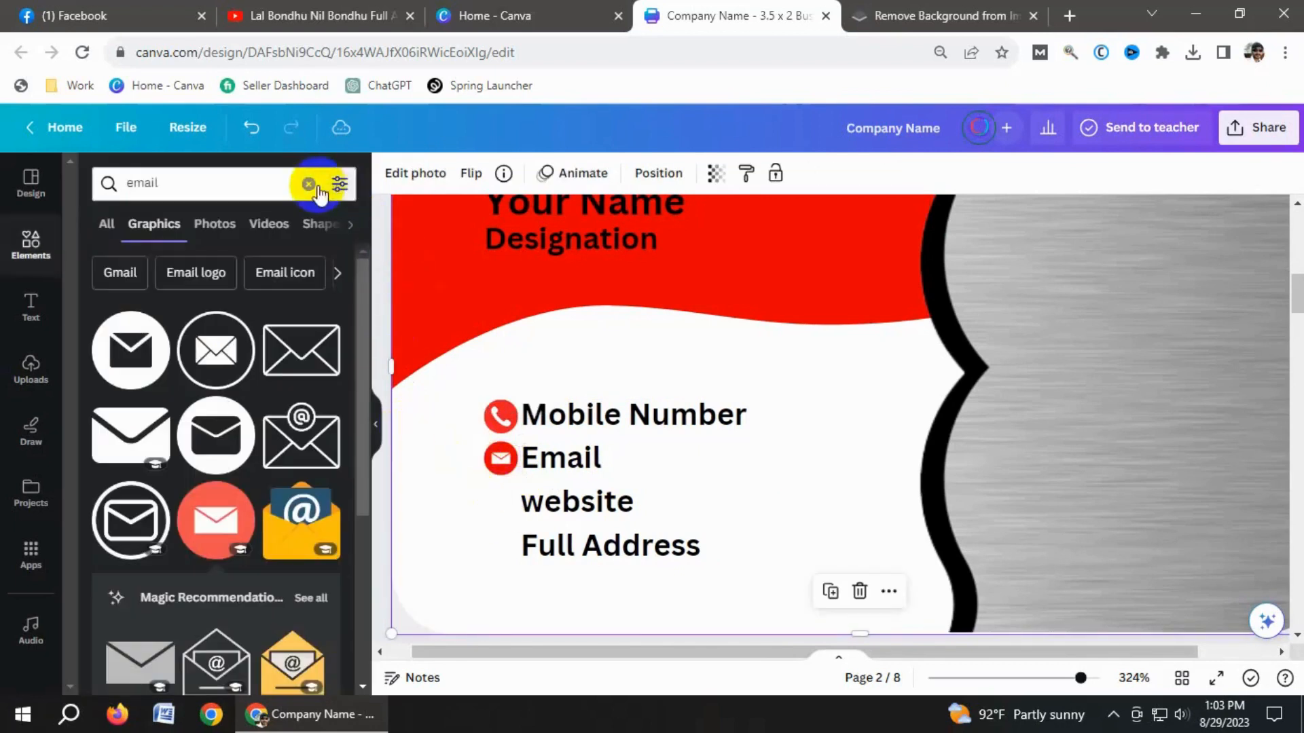
# - Replace the graphics search term with "website" and show its results
pyautogui.click(258, 180)
pyautogui.press('BackSpace')
pyautogui.press('BackSpace')
pyautogui.press('BackSpace')
pyautogui.press('BackSpace')
pyautogui.press('BackSpace')
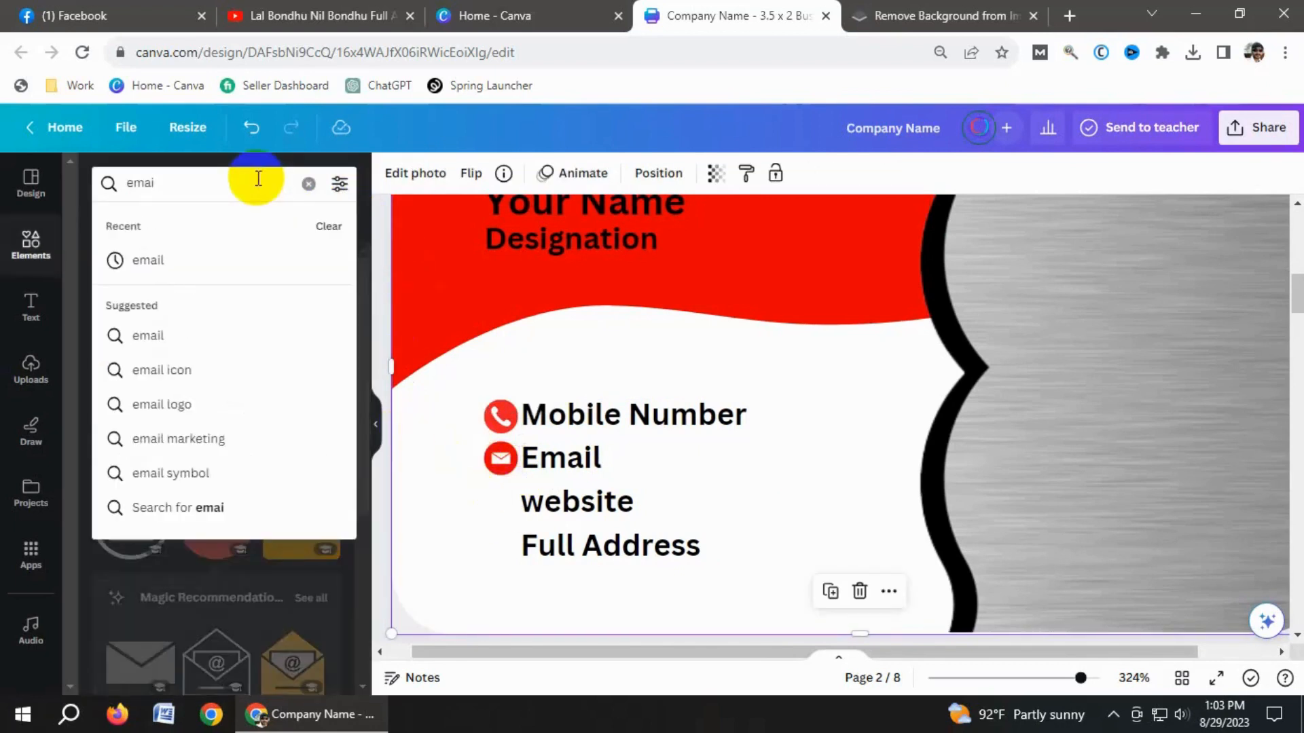
pyautogui.write('web')
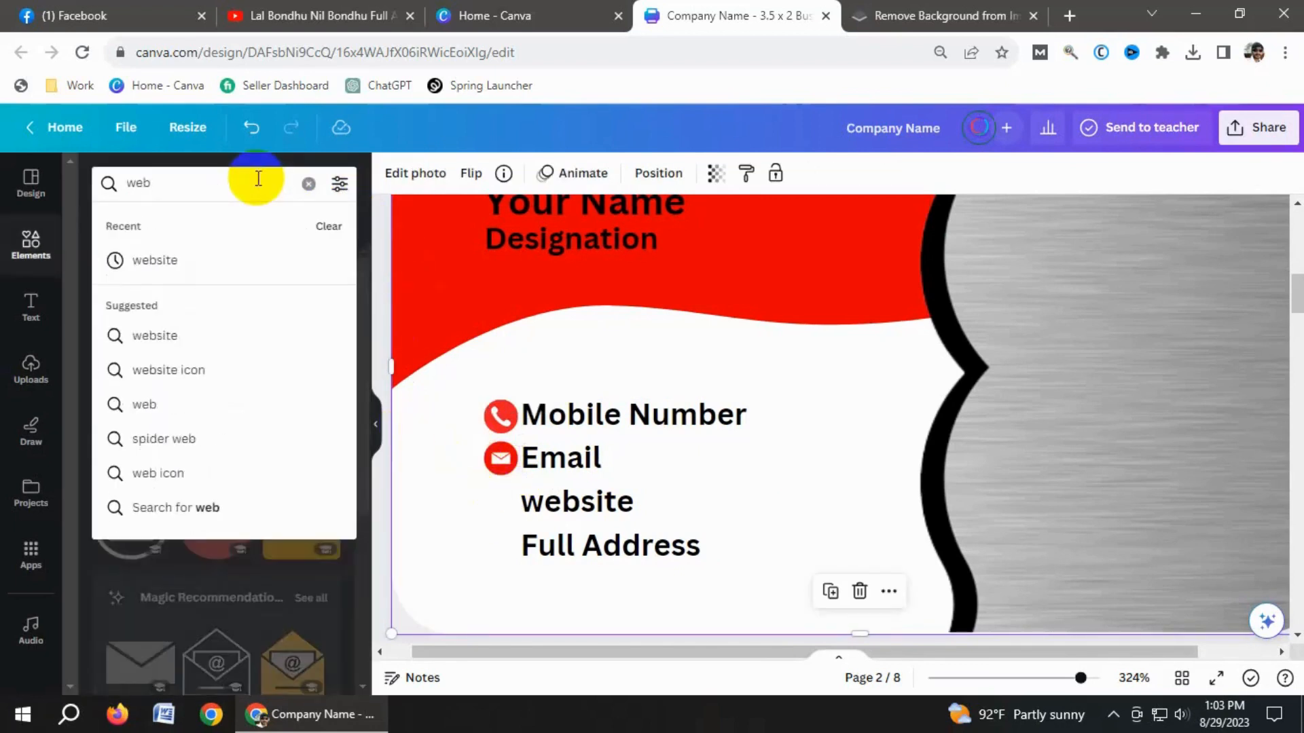
pyautogui.click(226, 253)
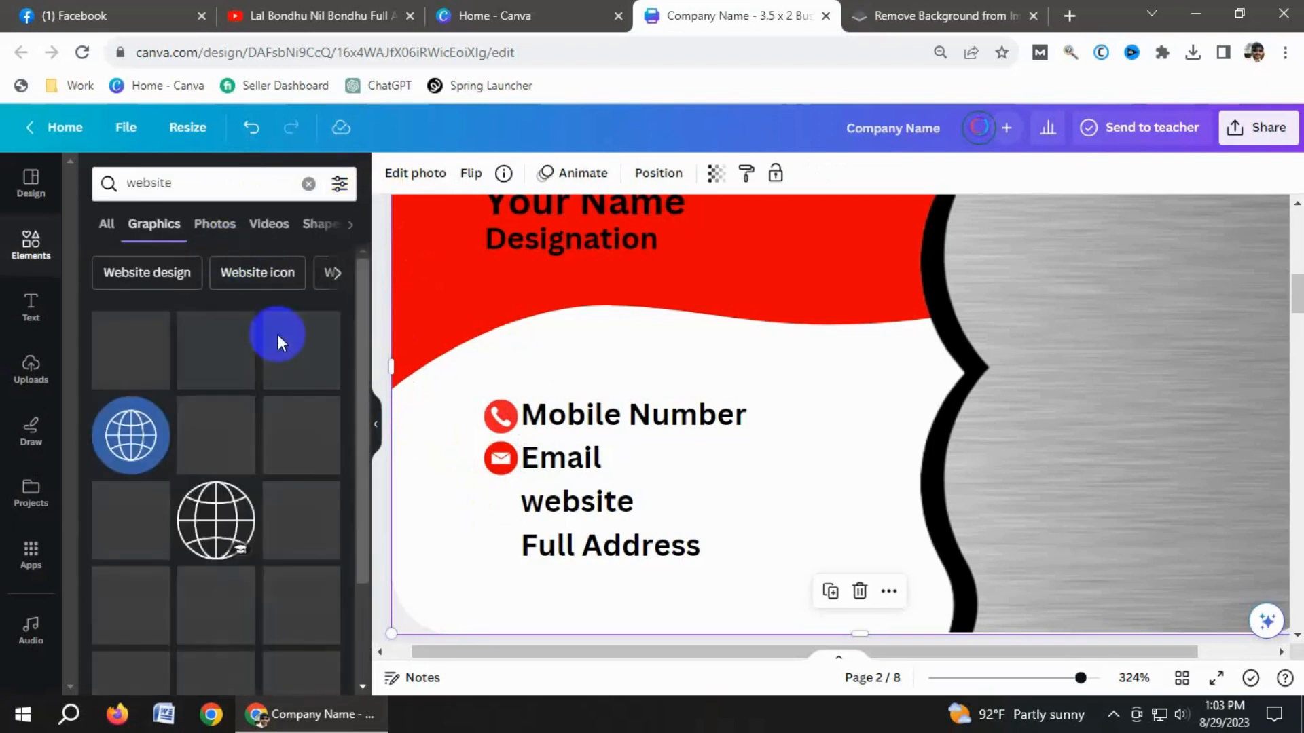
# - Add the black round globe icon, shrink it to the envelope icon's size and place it just left of "website"
pyautogui.scroll(-2, 224, 438)
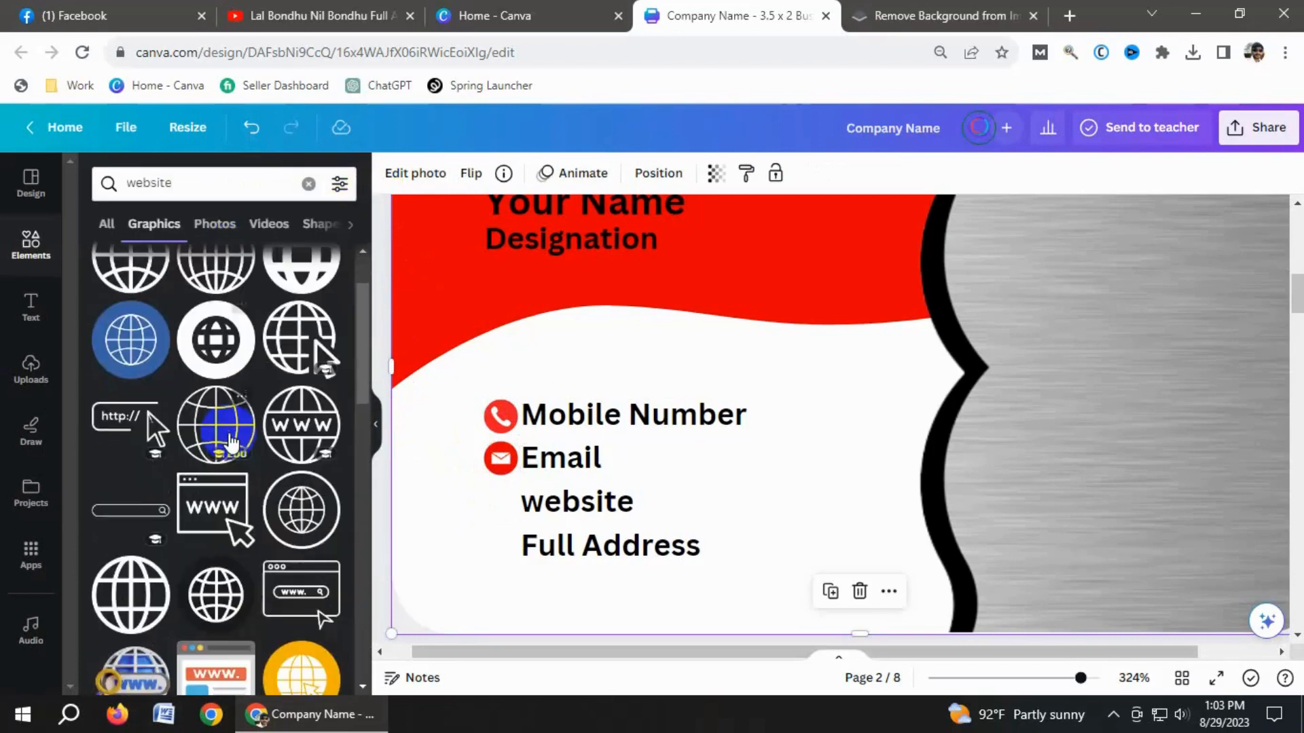
pyautogui.scroll(-2, 227, 380)
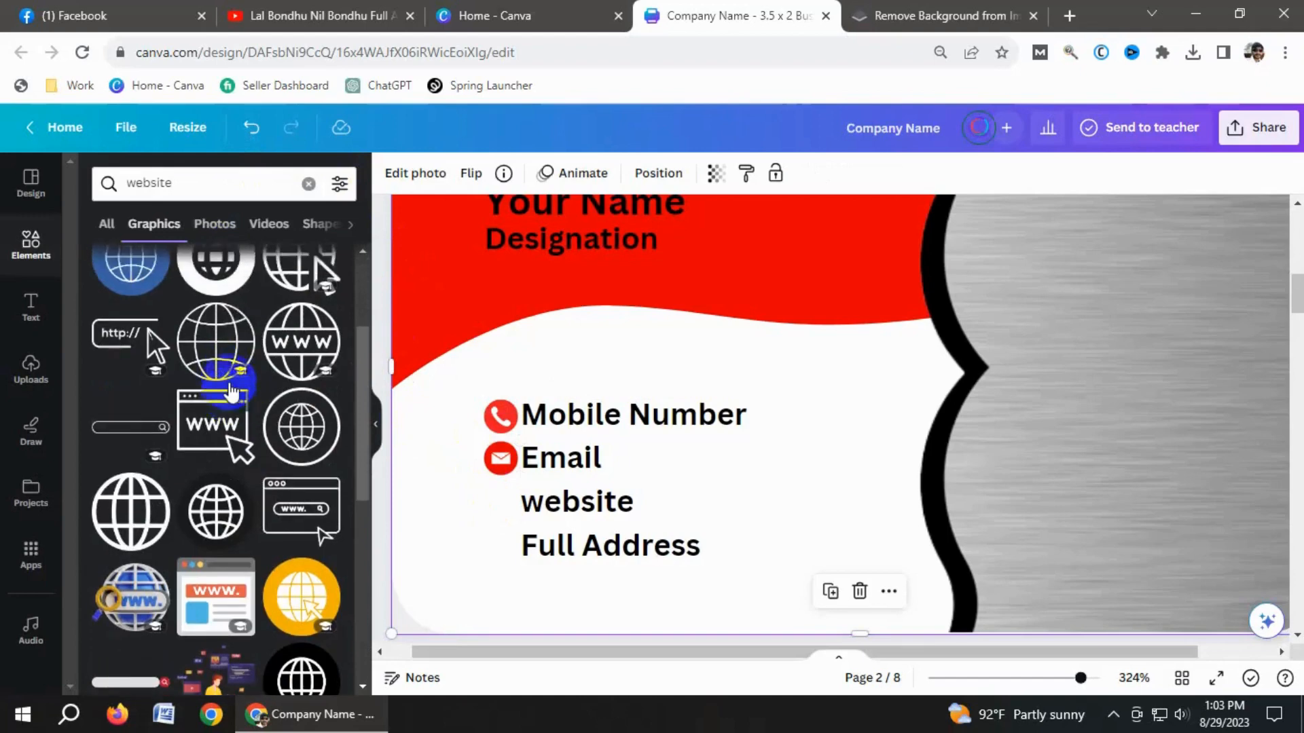
pyautogui.scroll(3, 229, 393)
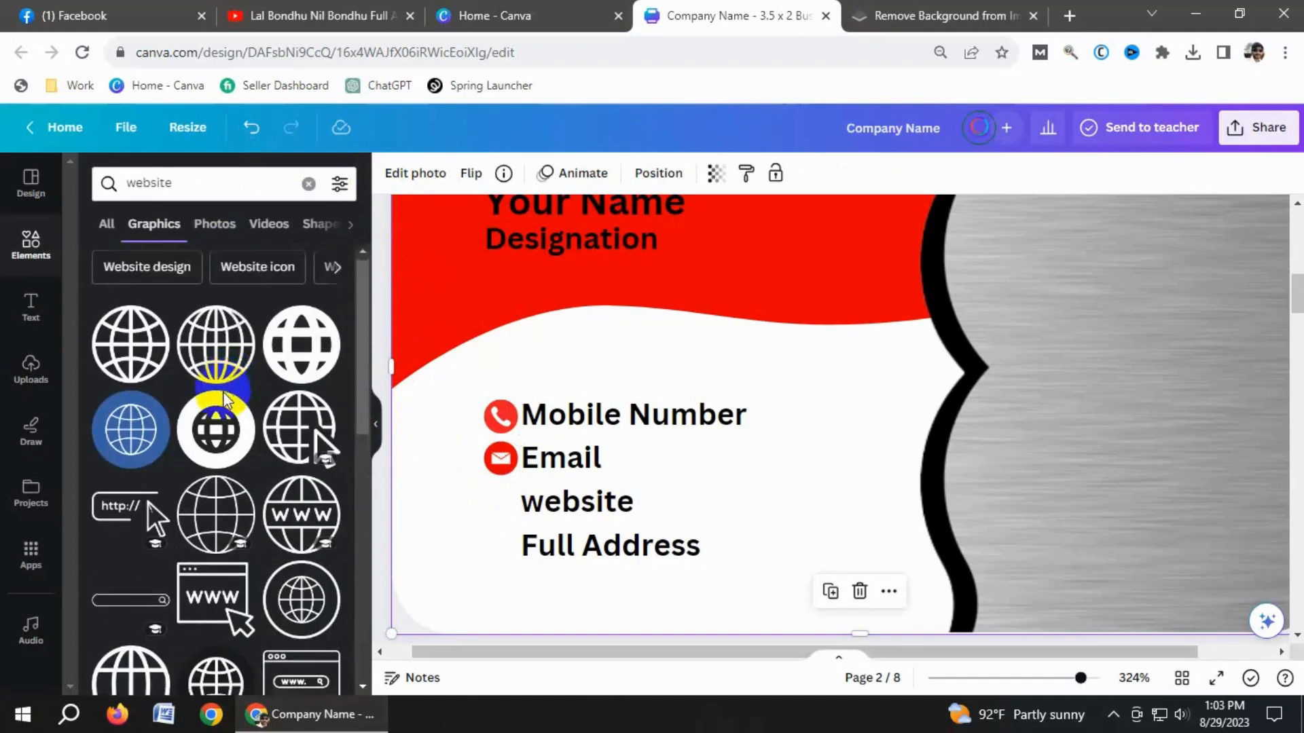
pyautogui.scroll(-5, 224, 400)
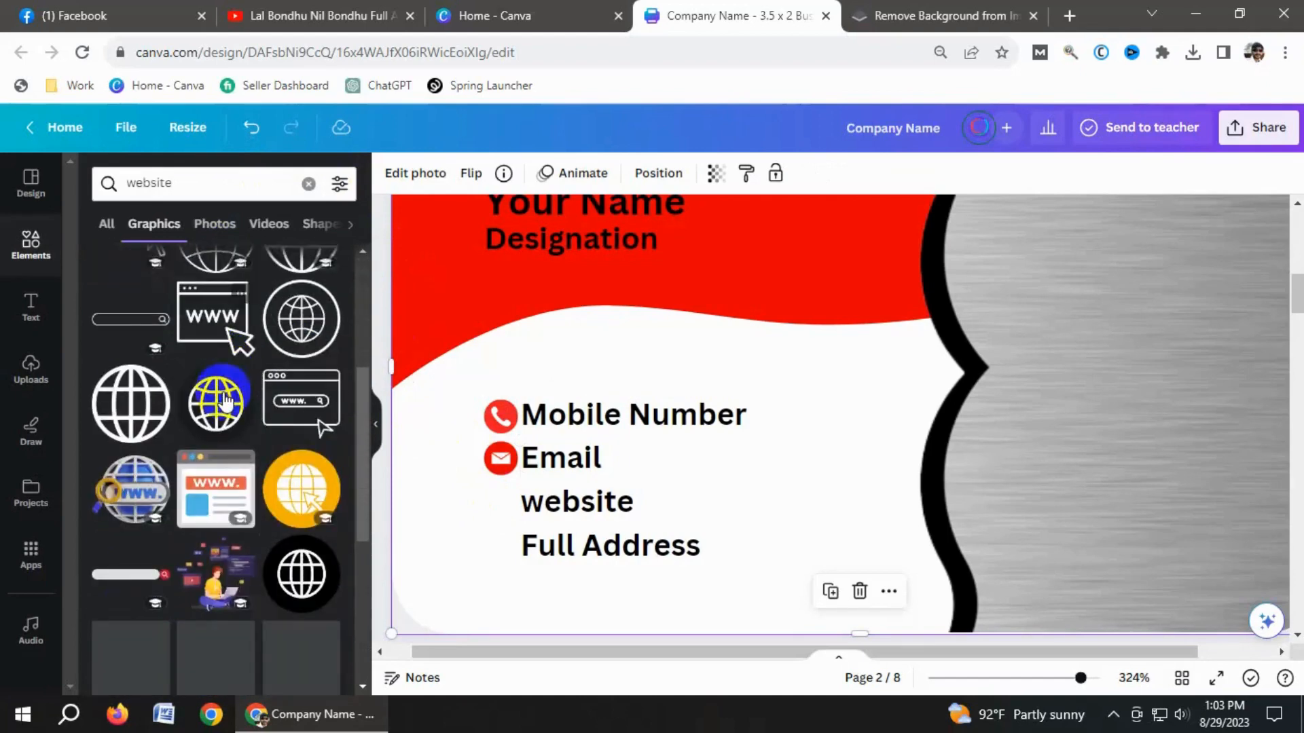
pyautogui.click(303, 578)
pyautogui.moveTo(842, 353); pyautogui.dragTo(640, 457)
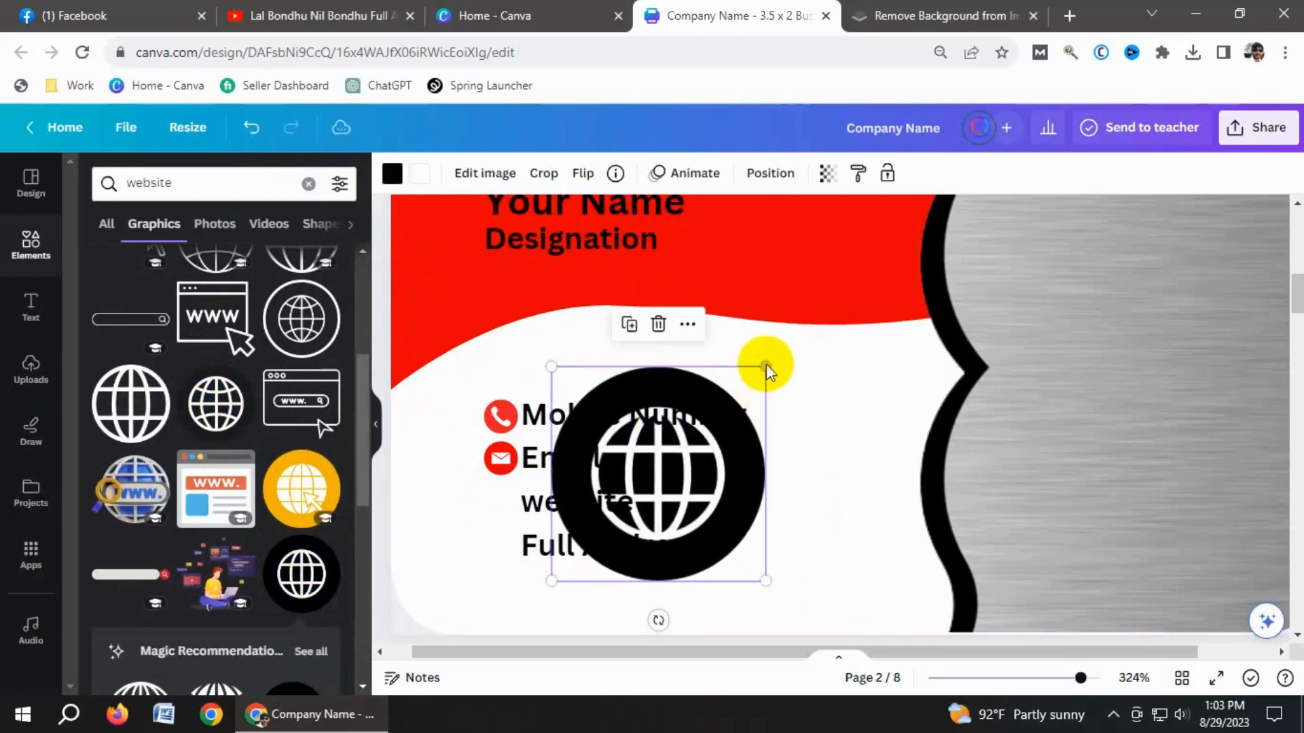
pyautogui.moveTo(765, 364); pyautogui.dragTo(493, 502)
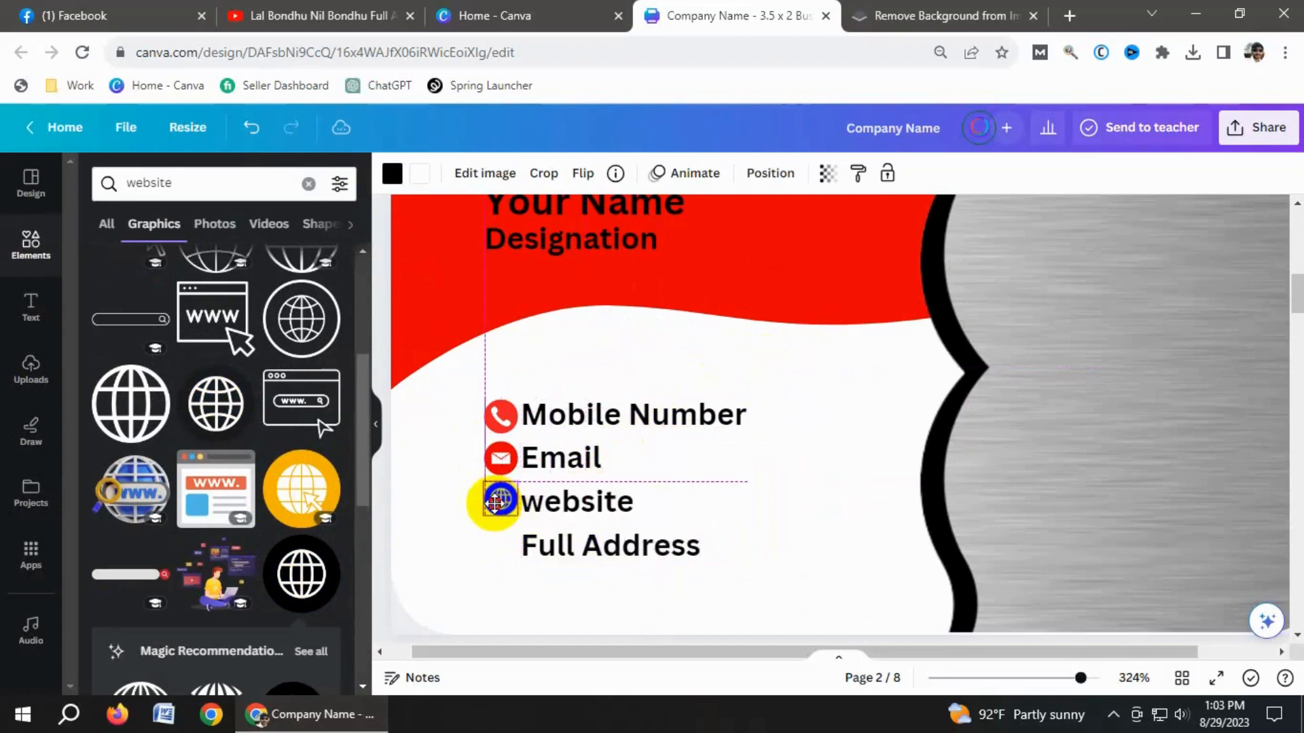
# - Recolor the globe icon's black circle with the bright red document color
pyautogui.click(392, 173)
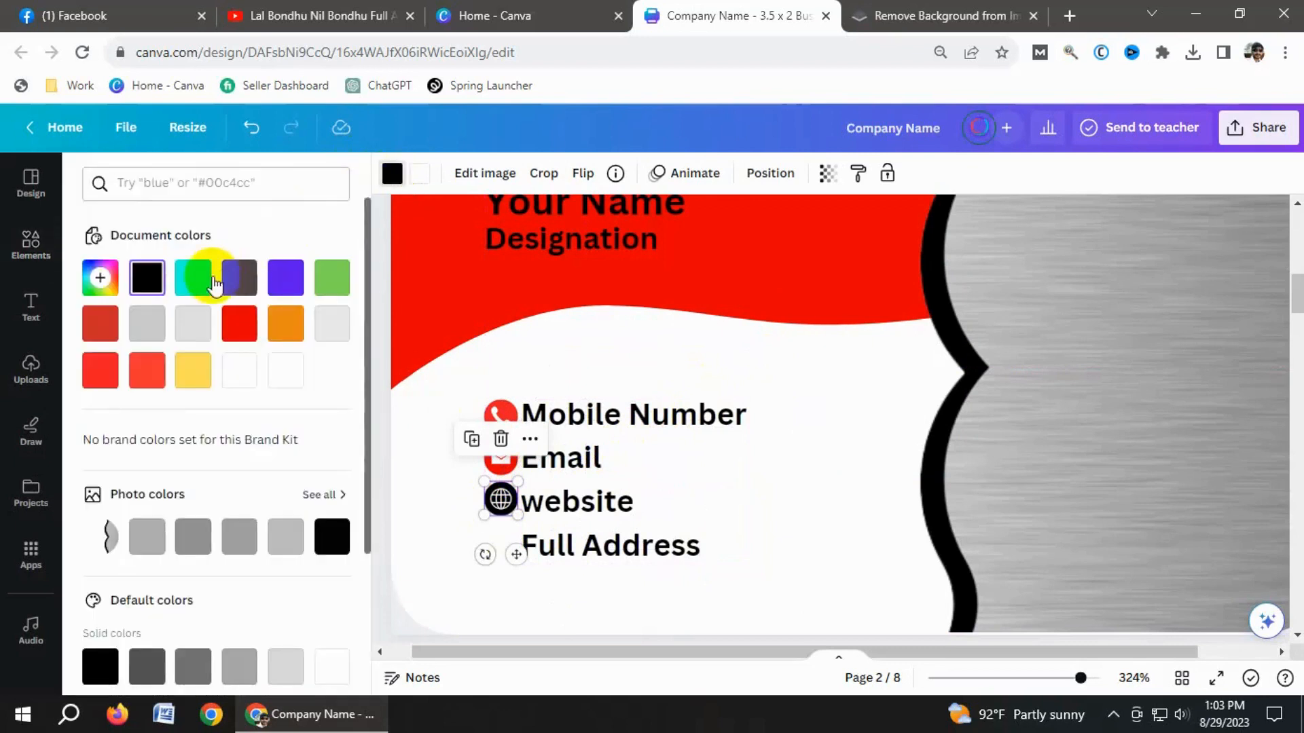
pyautogui.click(239, 323)
pyautogui.click(447, 508)
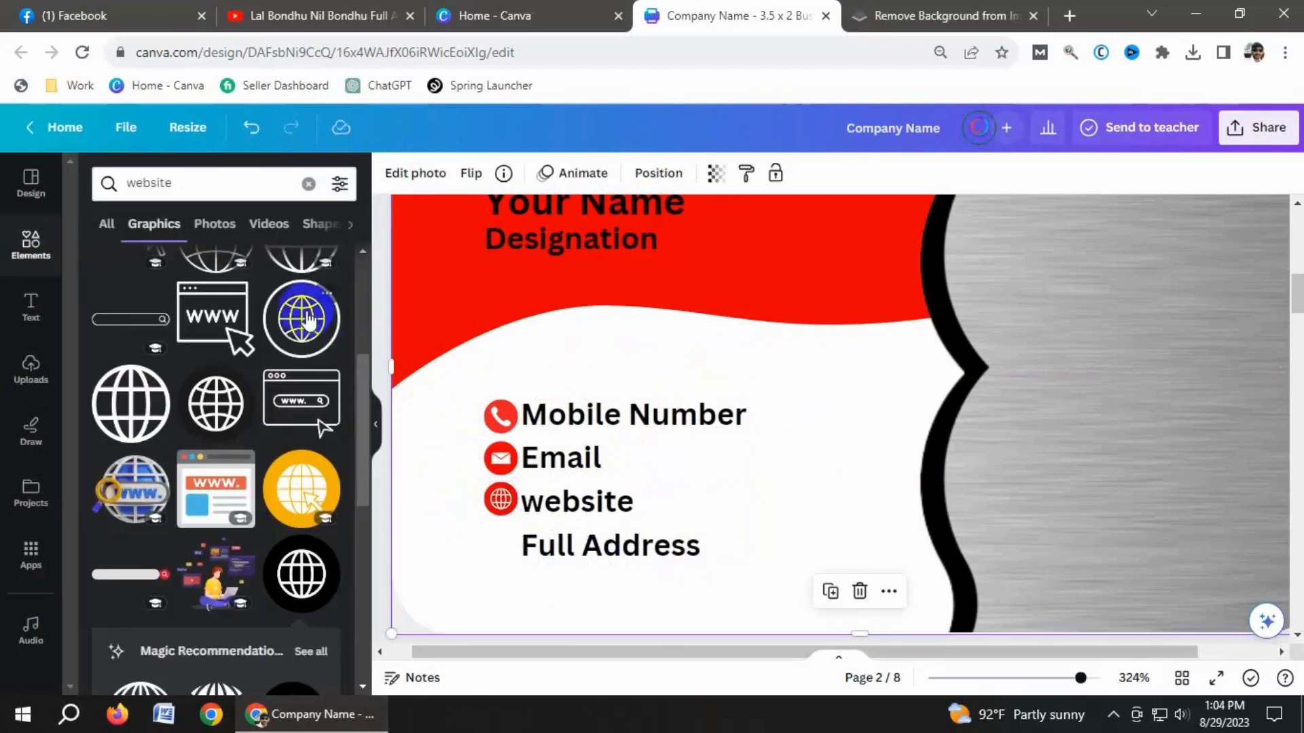
# - Search the graphics elements for "location" and place the plain red map pin left of "Full Address", centered under the other icons
pyautogui.click(115, 184)
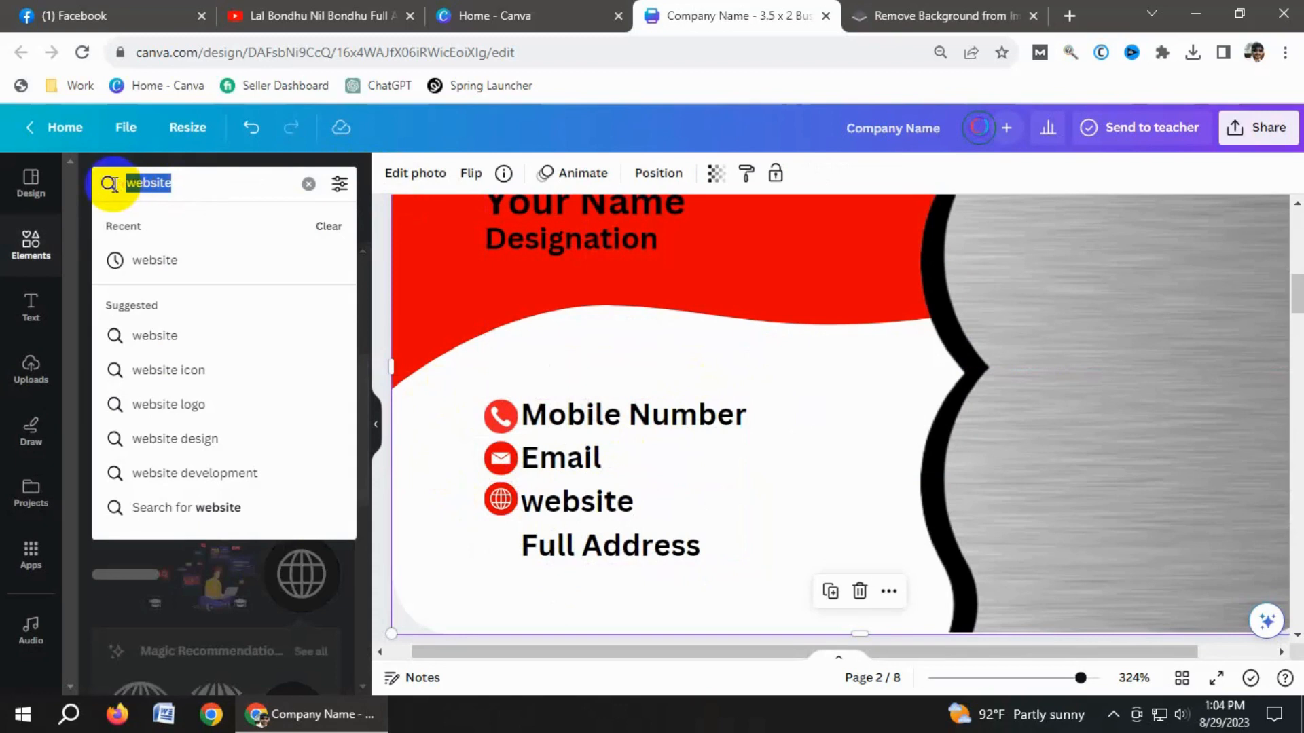
pyautogui.write('location')
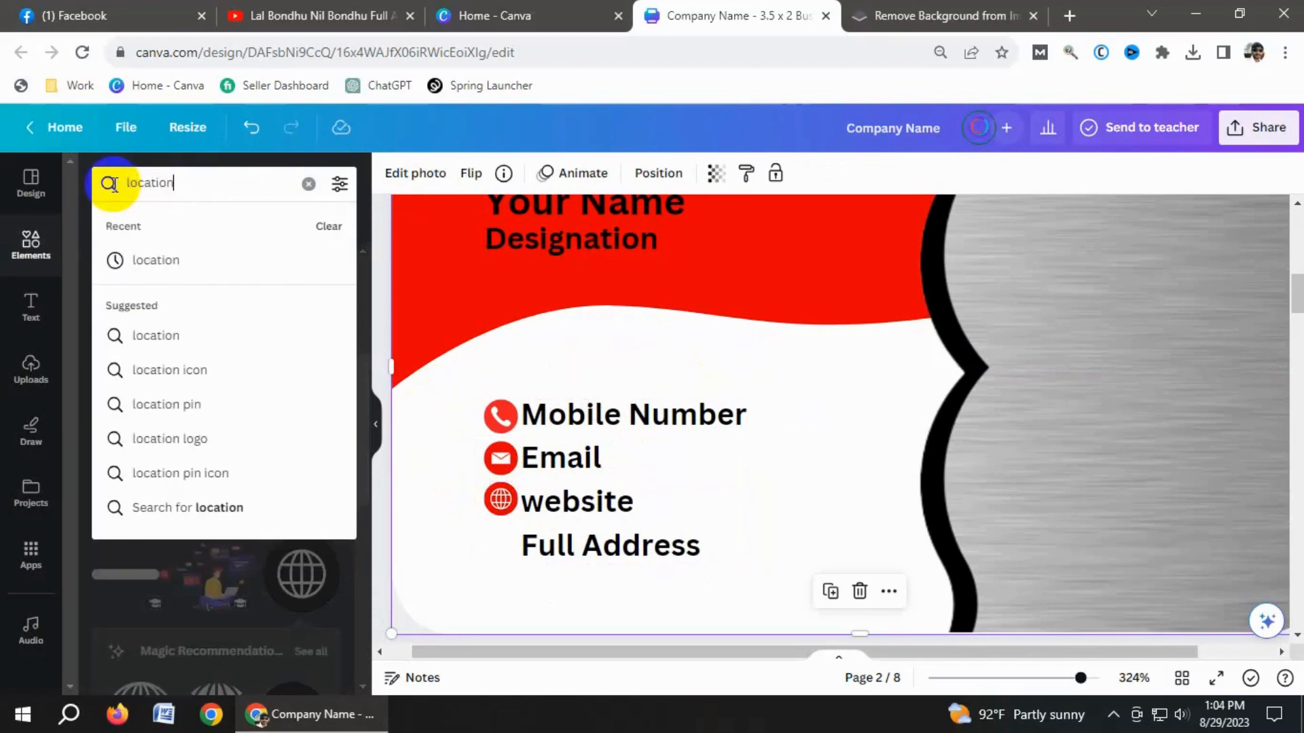
pyautogui.click(110, 184)
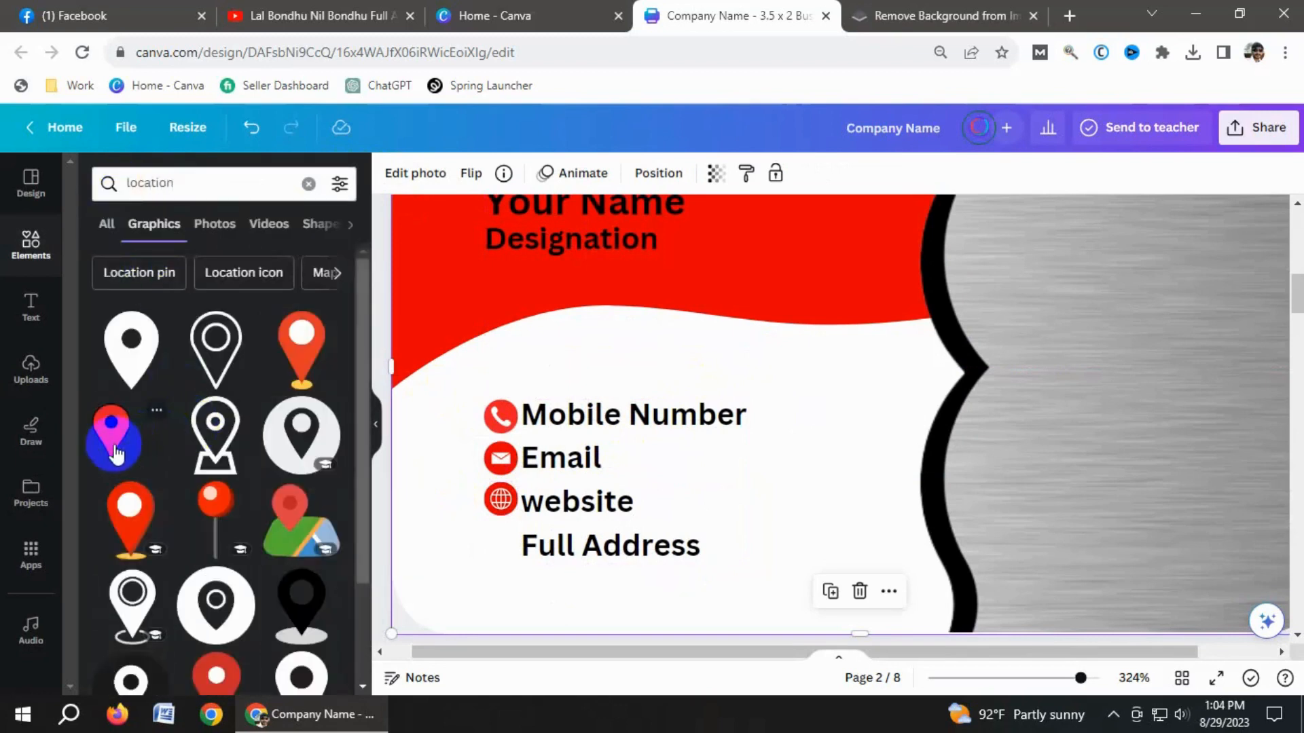
pyautogui.scroll(-2, 206, 452)
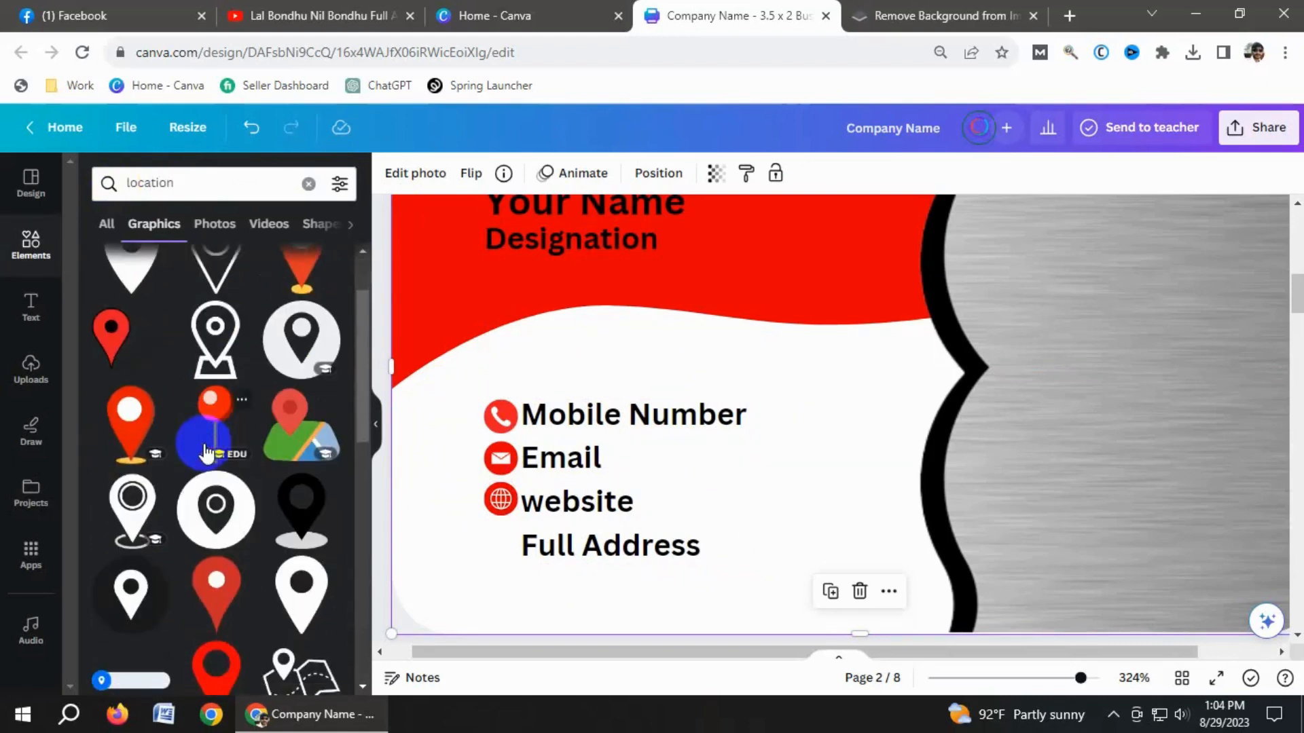
pyautogui.click(218, 603)
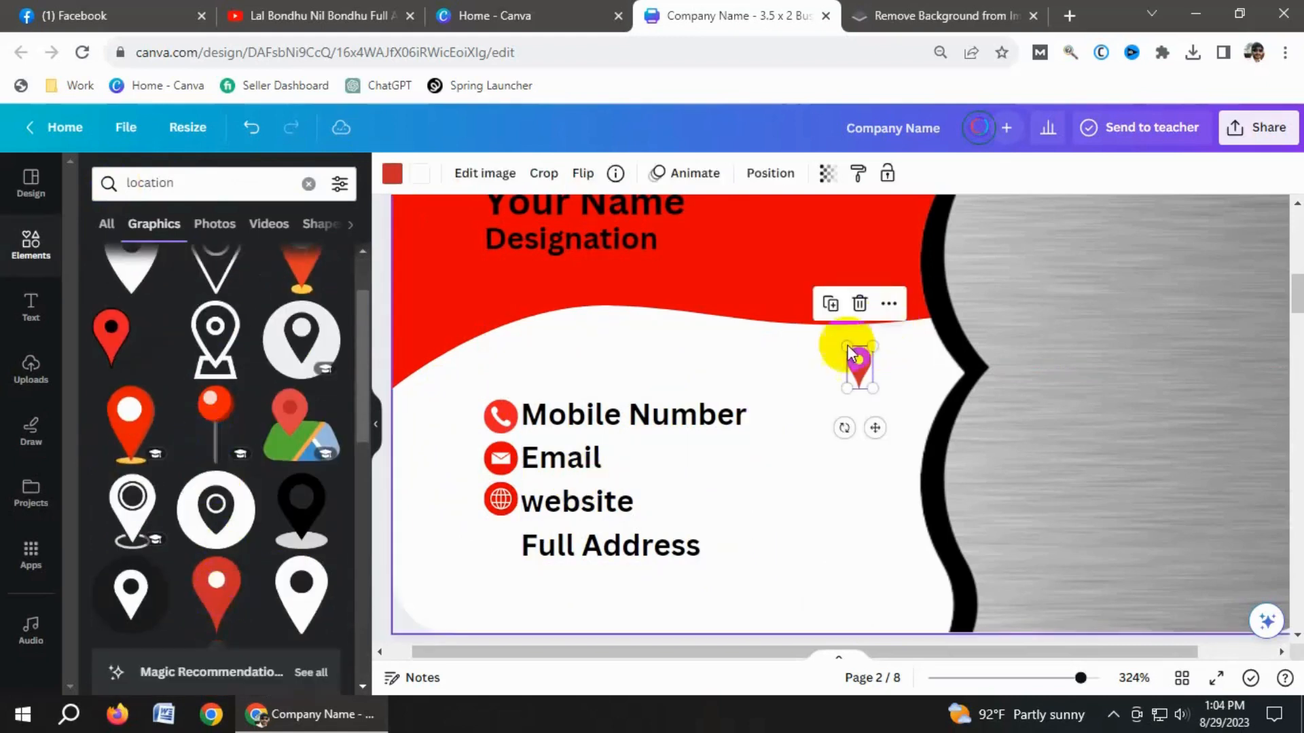
pyautogui.moveTo(859, 366); pyautogui.dragTo(502, 545)
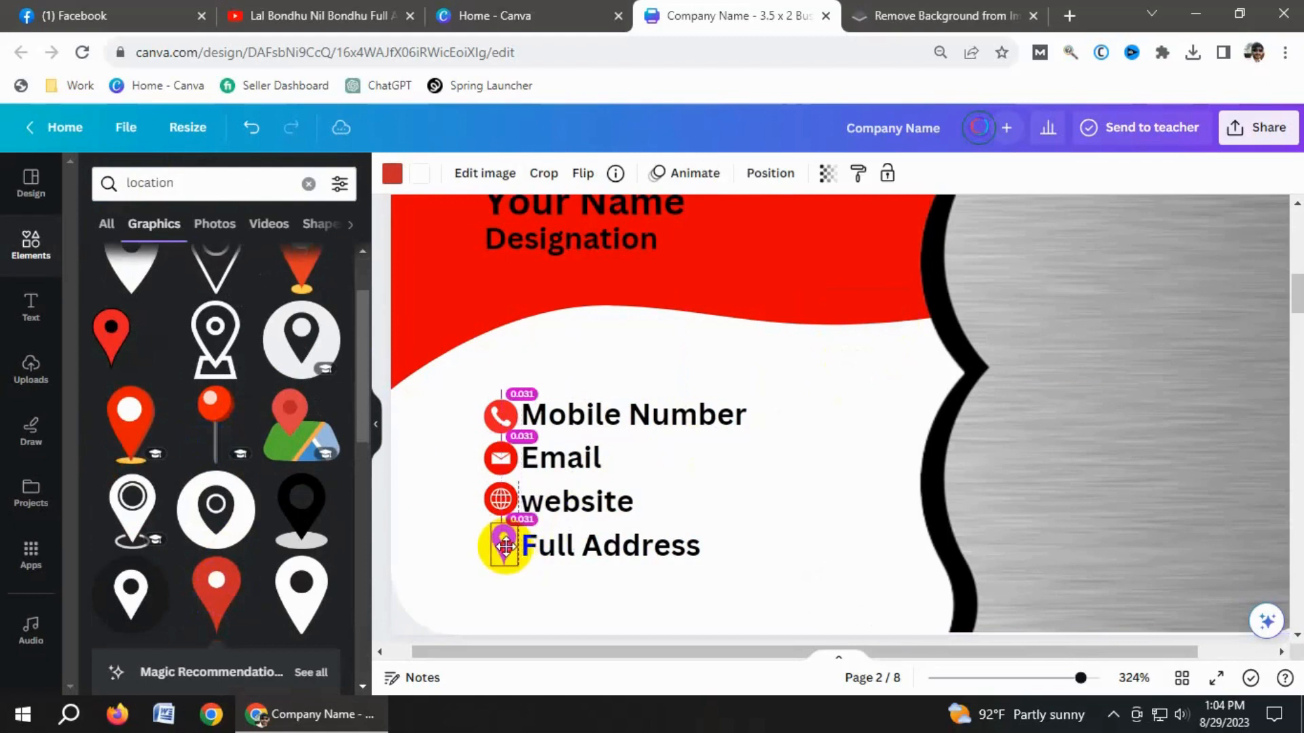
pyautogui.moveTo(505, 546); pyautogui.dragTo(518, 569)
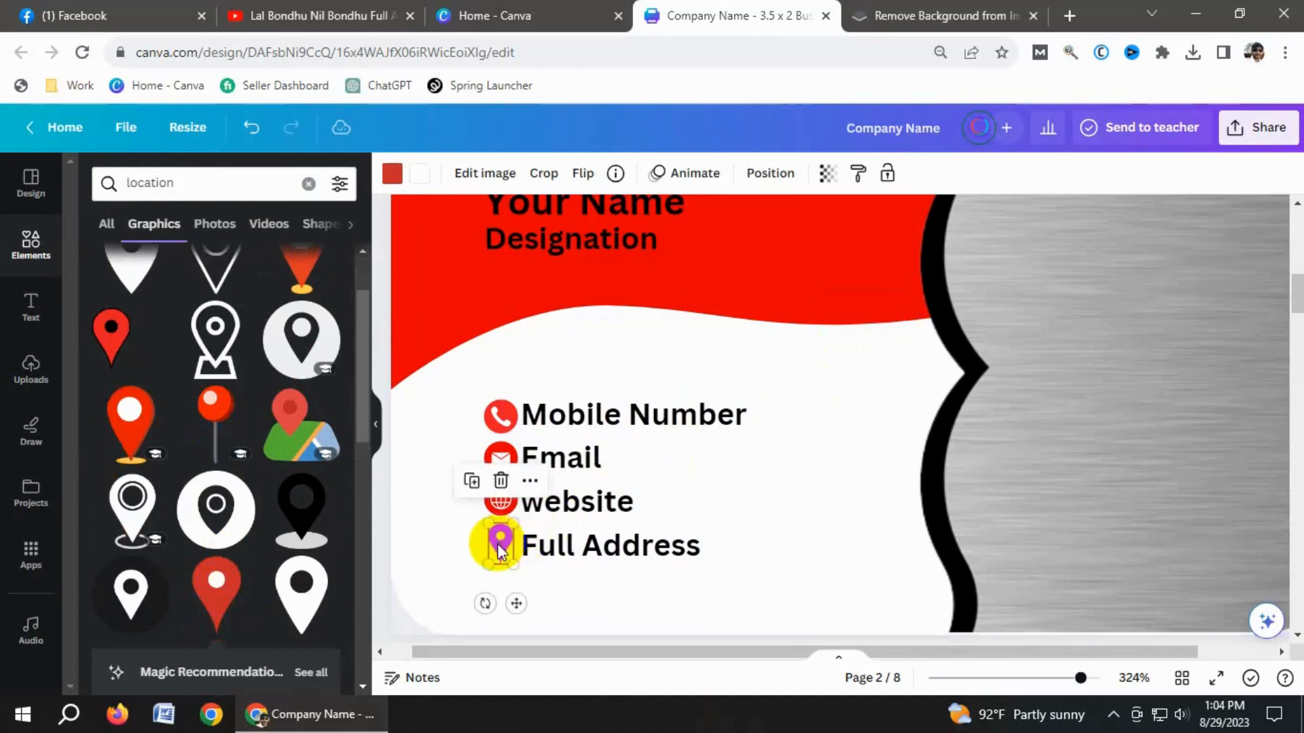
pyautogui.click(812, 541)
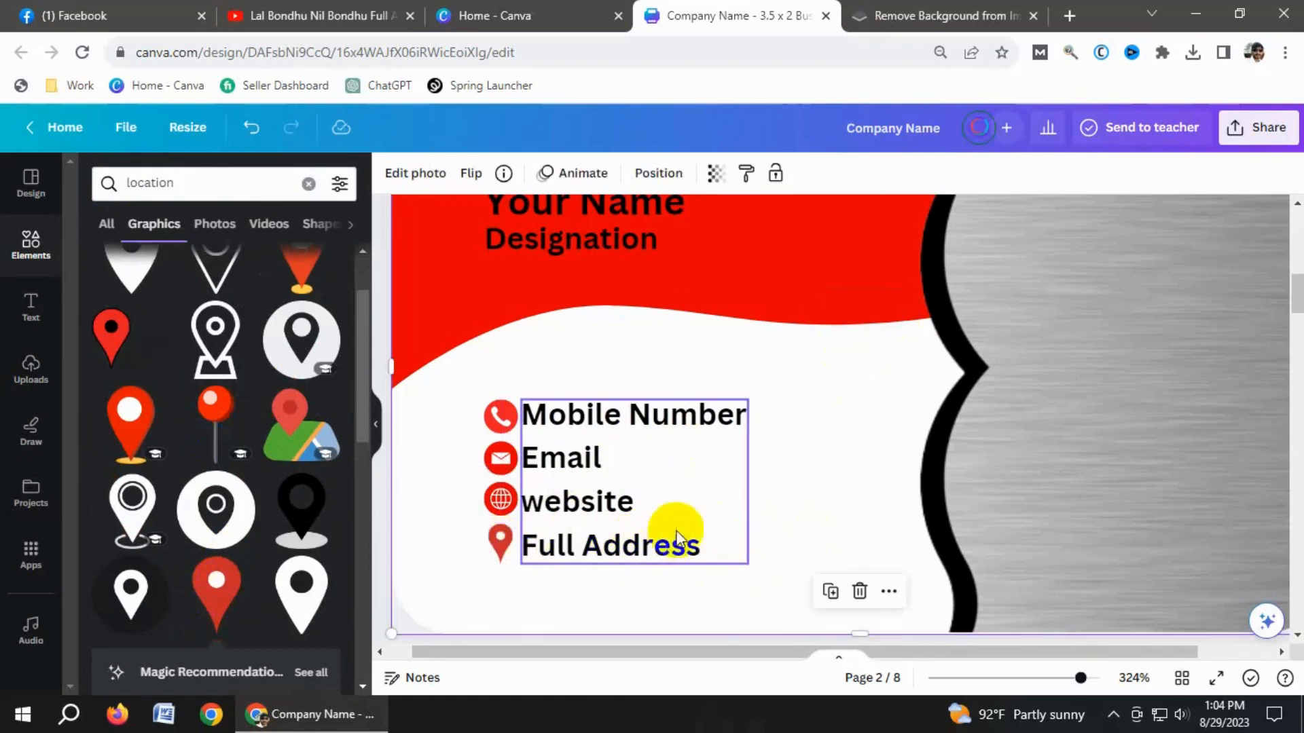
# - Group the four contact icons with the contact text block on page 2 and shift the group slightly right and down
pyautogui.scroll(-3, 711, 425)
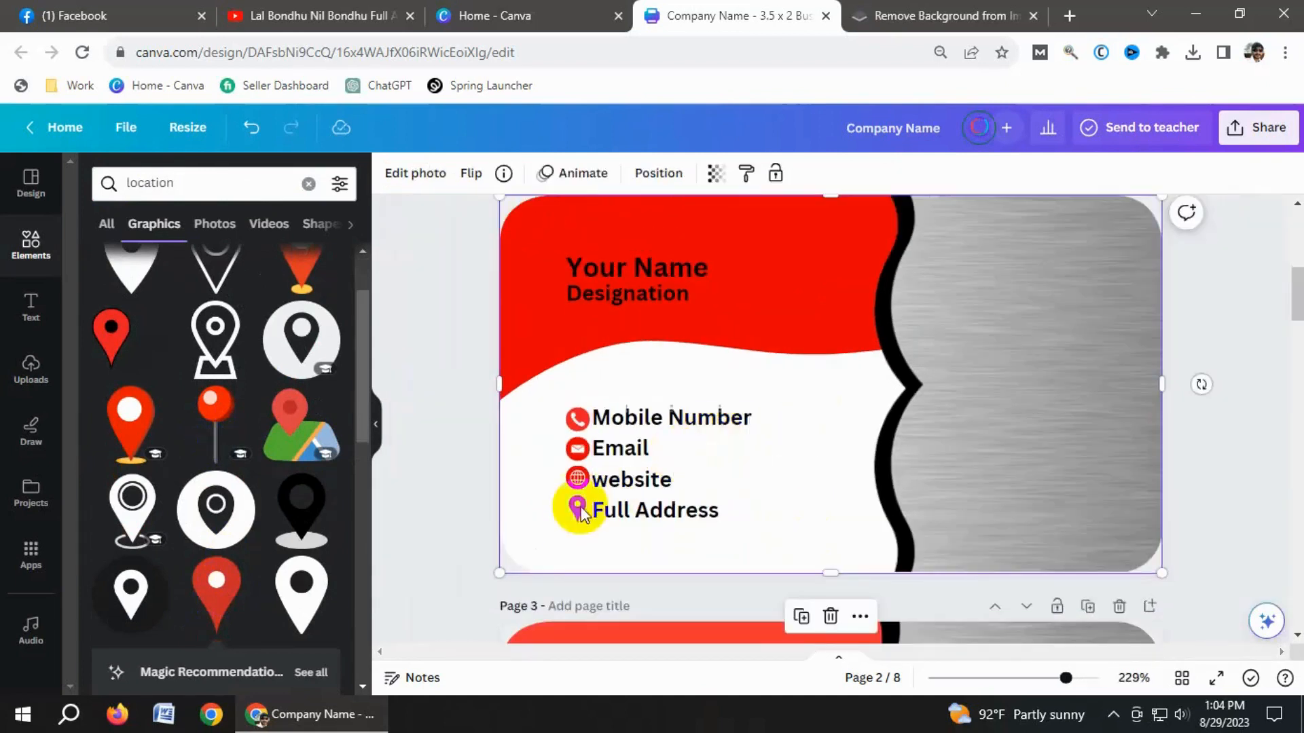
pyautogui.click(577, 481)
pyautogui.keyDown('shift'); pyautogui.click(577, 449); pyautogui.keyUp('shift')
pyautogui.keyDown('shift'); pyautogui.click(576, 417); pyautogui.keyUp('shift')
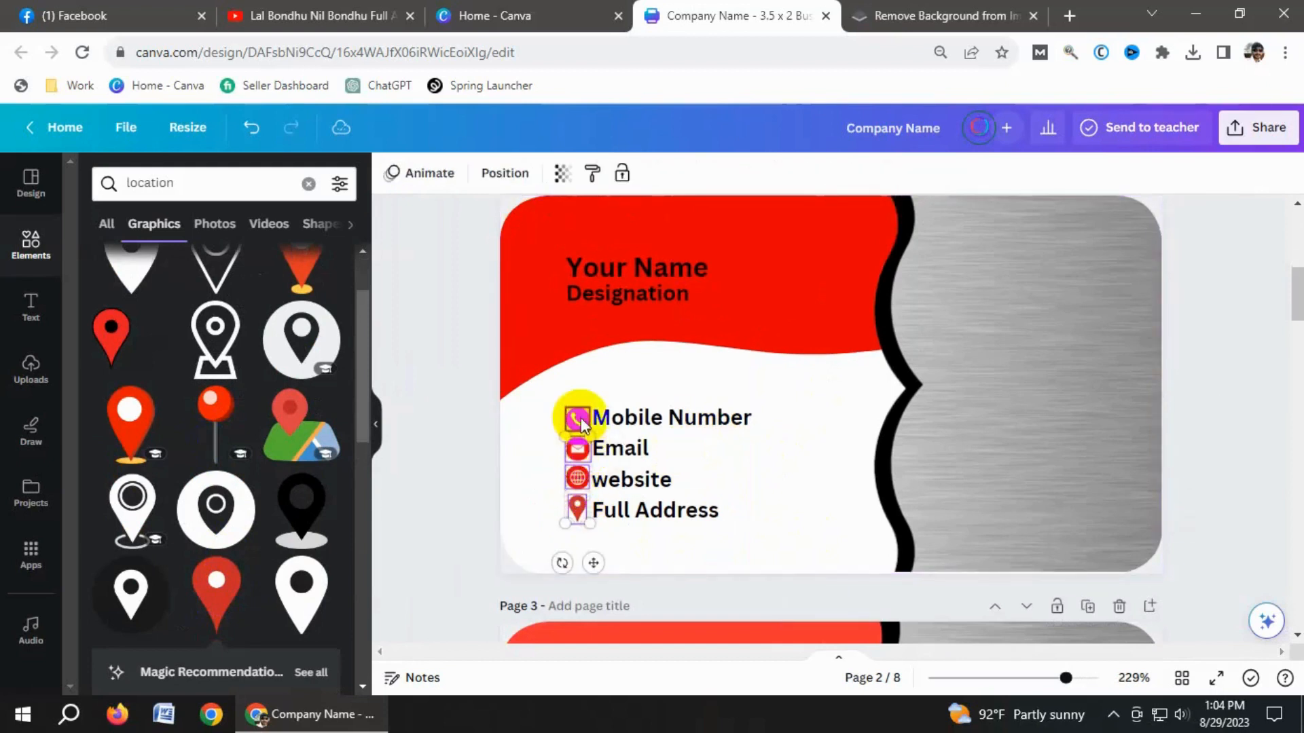
pyautogui.keyDown('shift'); pyautogui.click(601, 420); pyautogui.keyUp('shift')
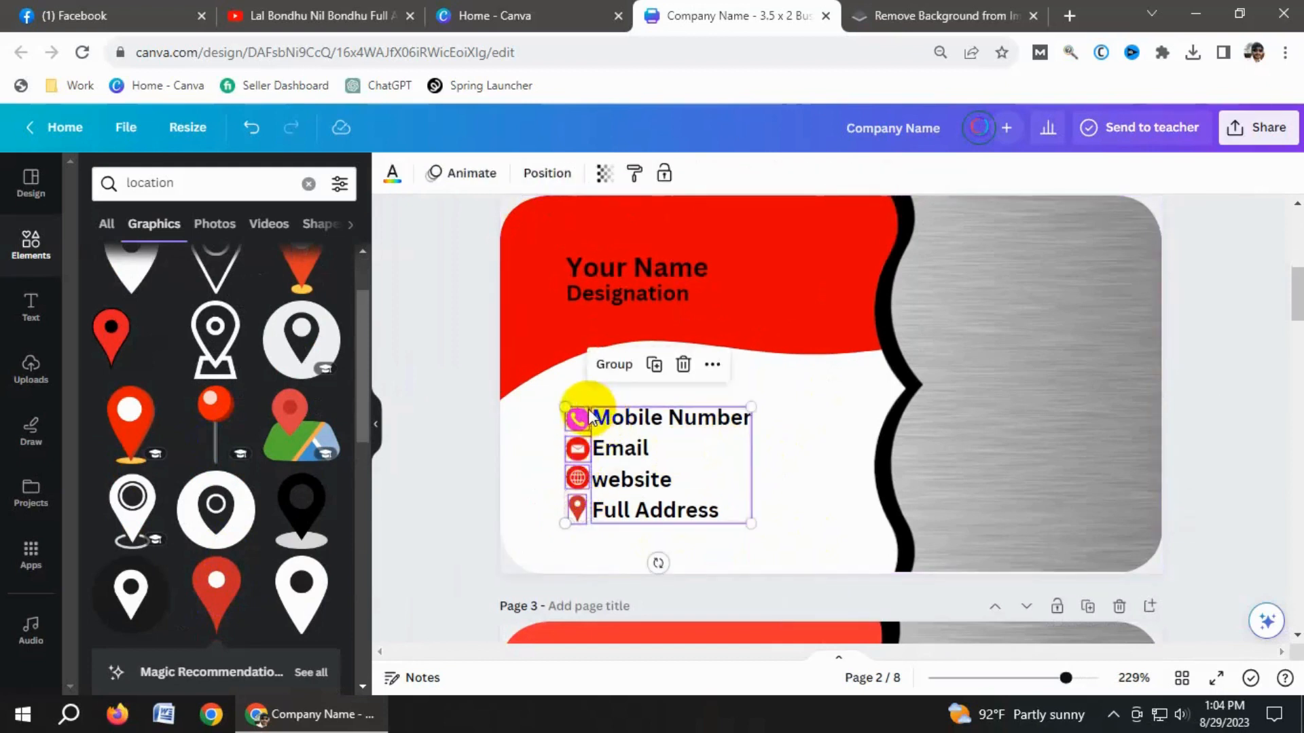
pyautogui.click(610, 366)
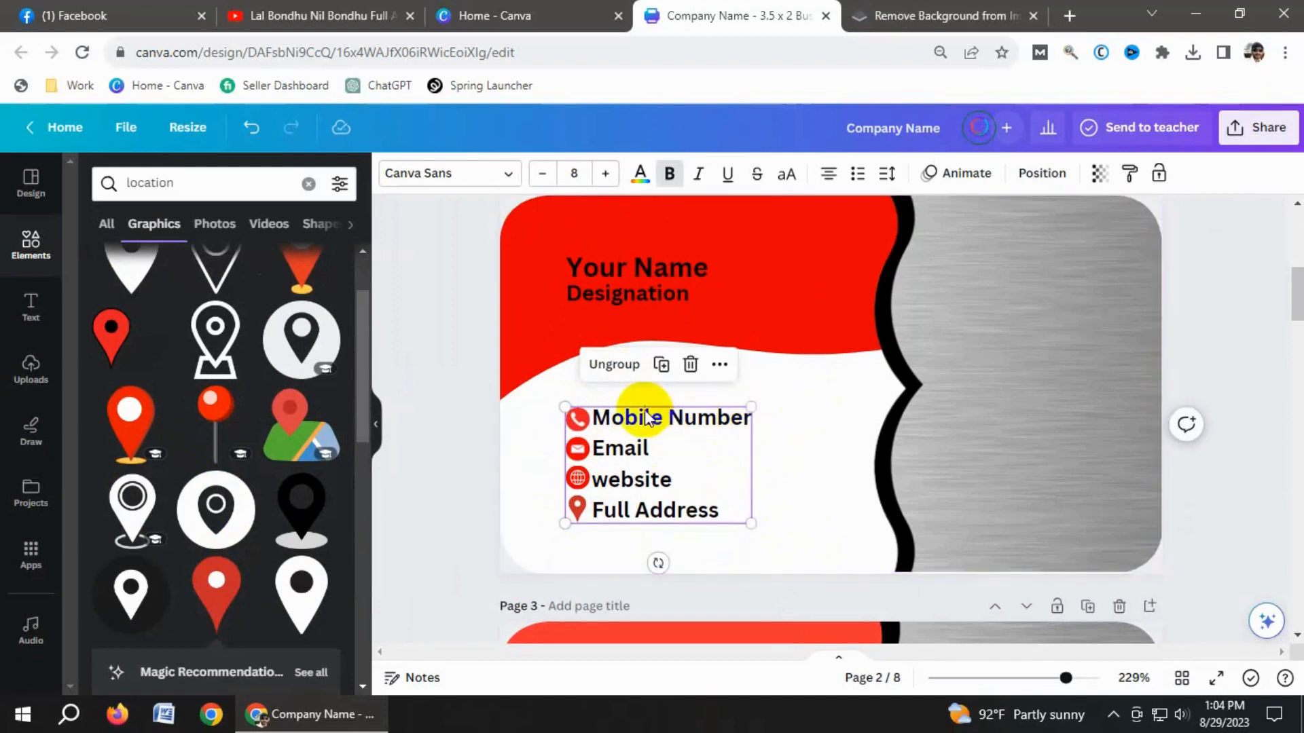
pyautogui.moveTo(639, 421); pyautogui.dragTo(652, 424)
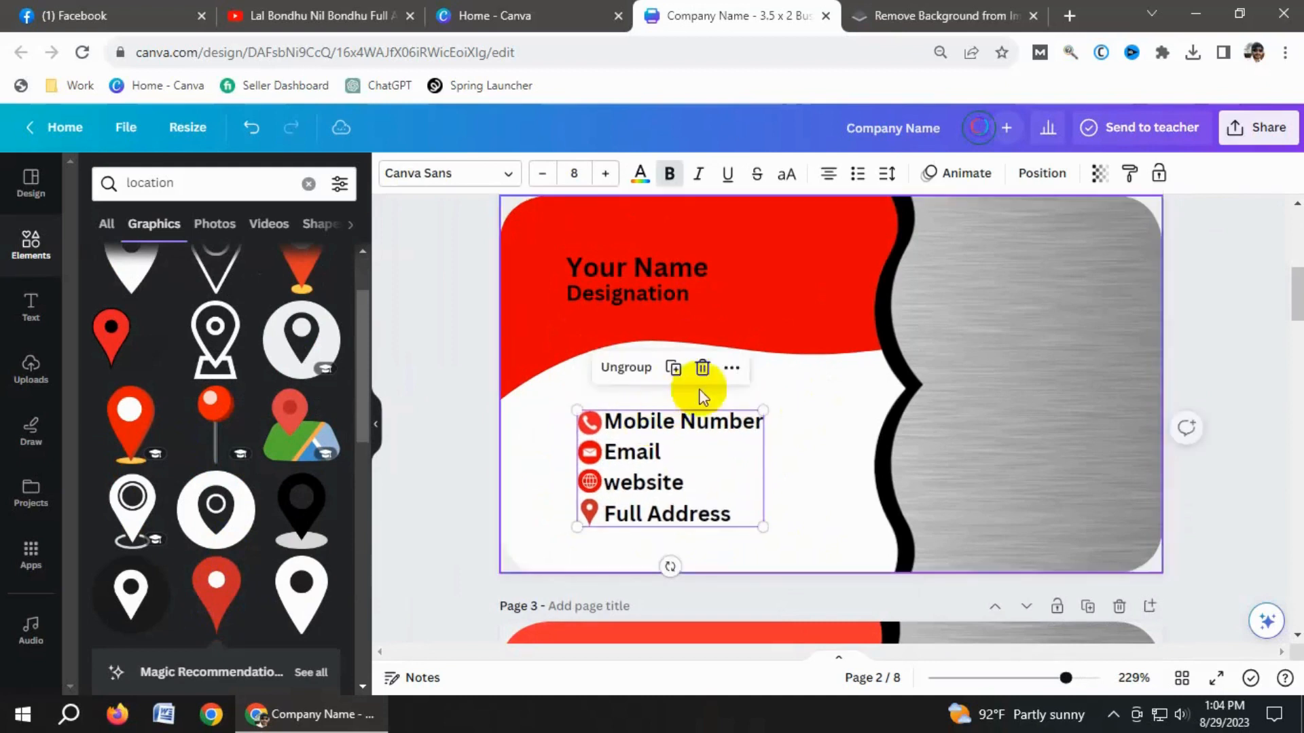
# - Move the "Your Name" and "Designation" texts together slightly right, roughly in line with the contact group below
pyautogui.click(673, 312)
pyautogui.click(649, 285)
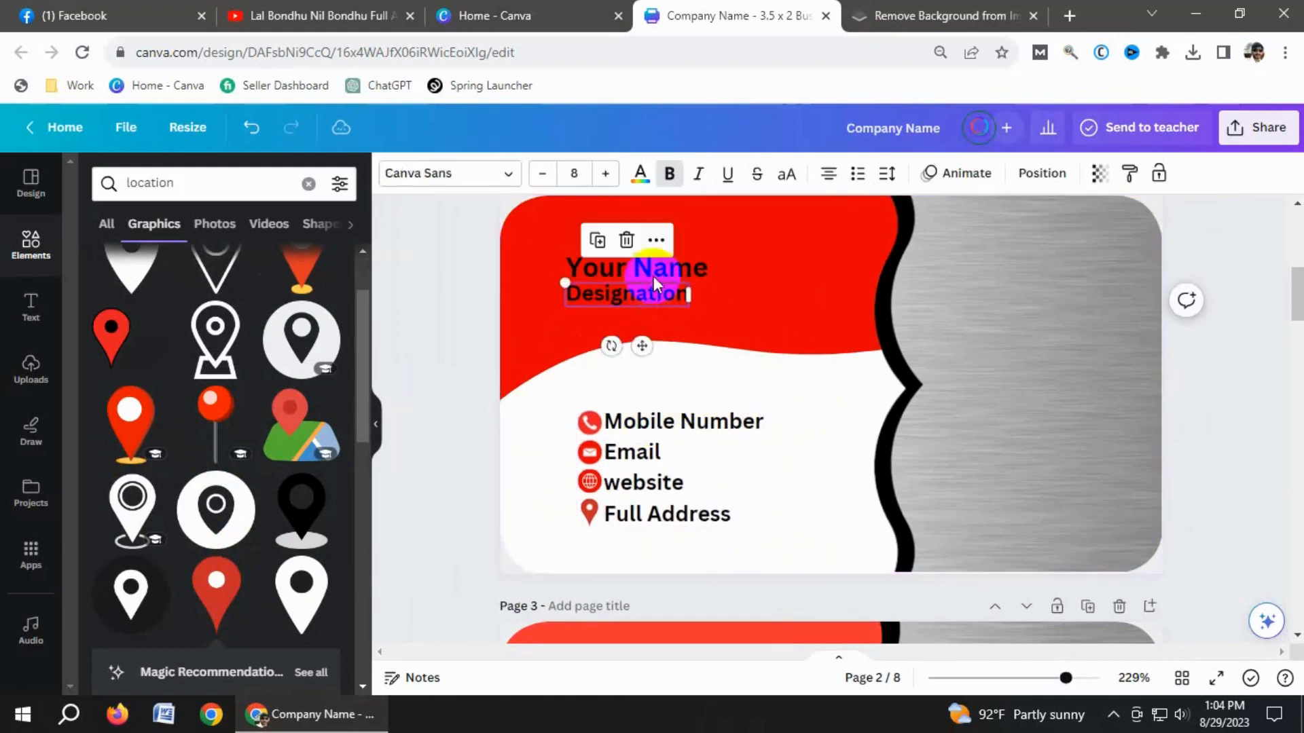
pyautogui.keyDown('shift'); pyautogui.click(667, 266); pyautogui.keyUp('shift')
pyautogui.moveTo(664, 267); pyautogui.dragTo(687, 267)
pyautogui.click(795, 430)
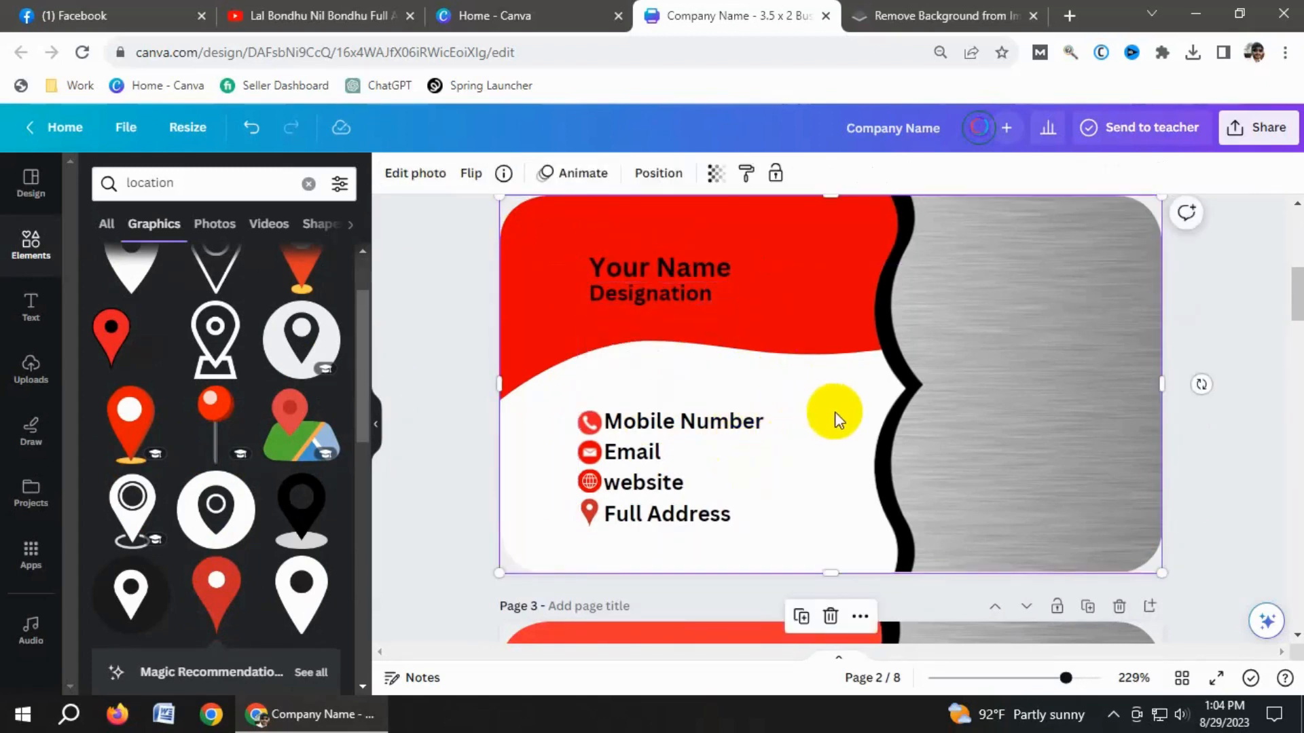
# - Duplicate the lotus logo on page 1 and move the copy below the company slogan
pyautogui.scroll(2, 840, 440)
pyautogui.scroll(-2, 840, 440)
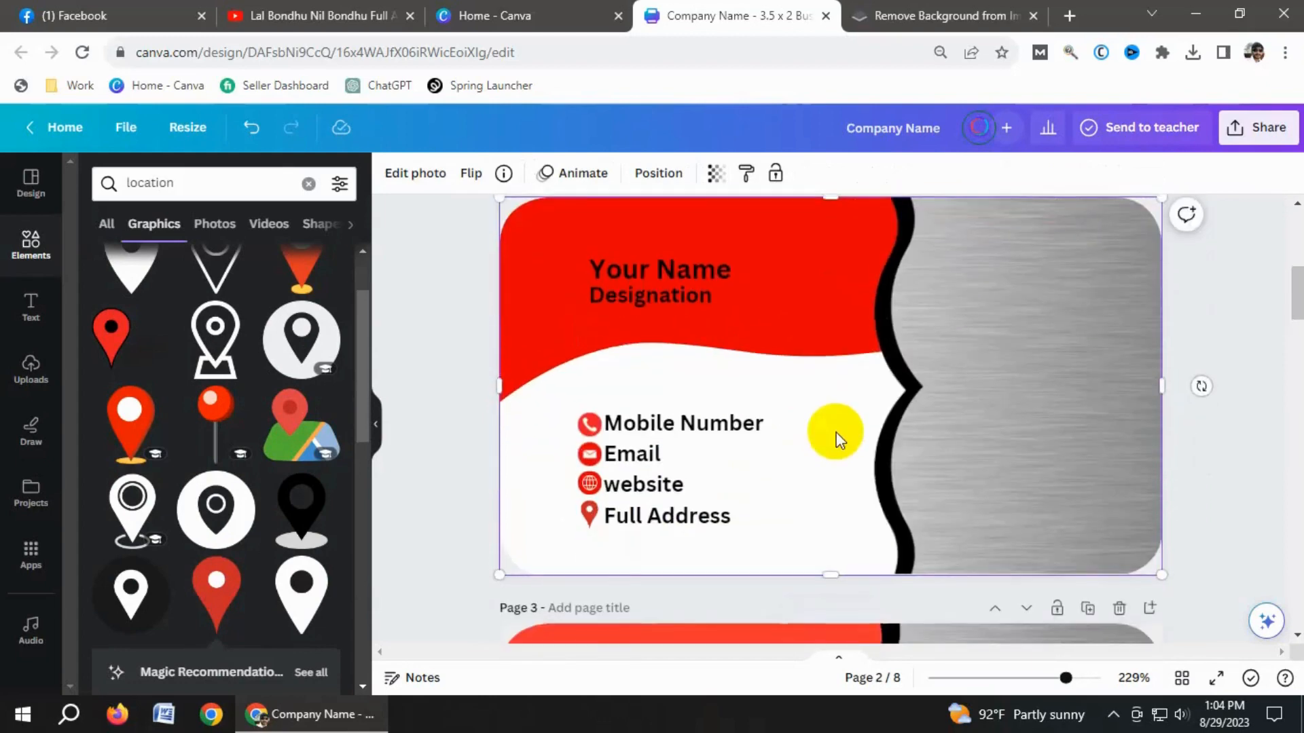
pyautogui.scroll(4, 840, 440)
pyautogui.scroll(2, 838, 440)
pyautogui.click(829, 283)
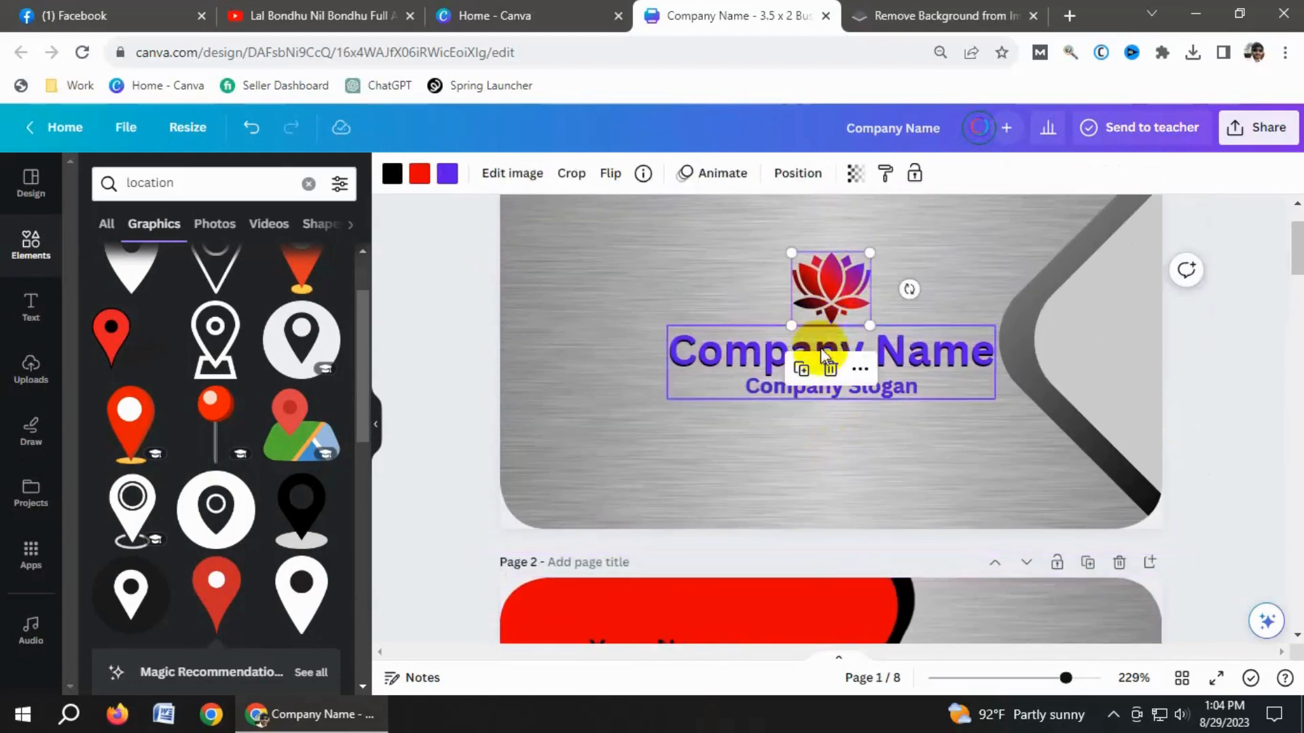
pyautogui.click(802, 372)
pyautogui.moveTo(866, 322); pyautogui.dragTo(935, 445)
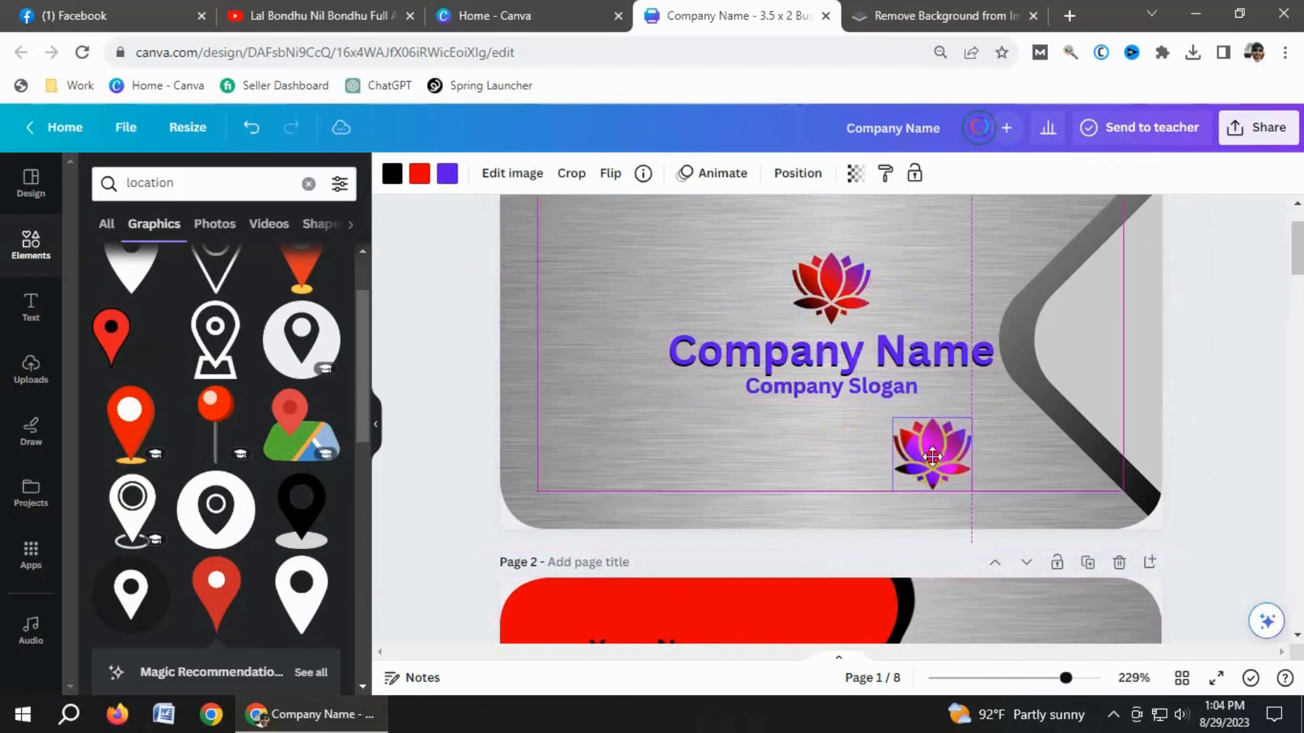
# - Move the lotus copy onto page 2's brushed steel area and enlarge it to nearly twice its size, centered on the steel
pyautogui.scroll(-3, 940, 444)
pyautogui.moveTo(930, 270); pyautogui.dragTo(1024, 547)
pyautogui.scroll(-5, 1033, 531)
pyautogui.scroll(3, 1053, 340)
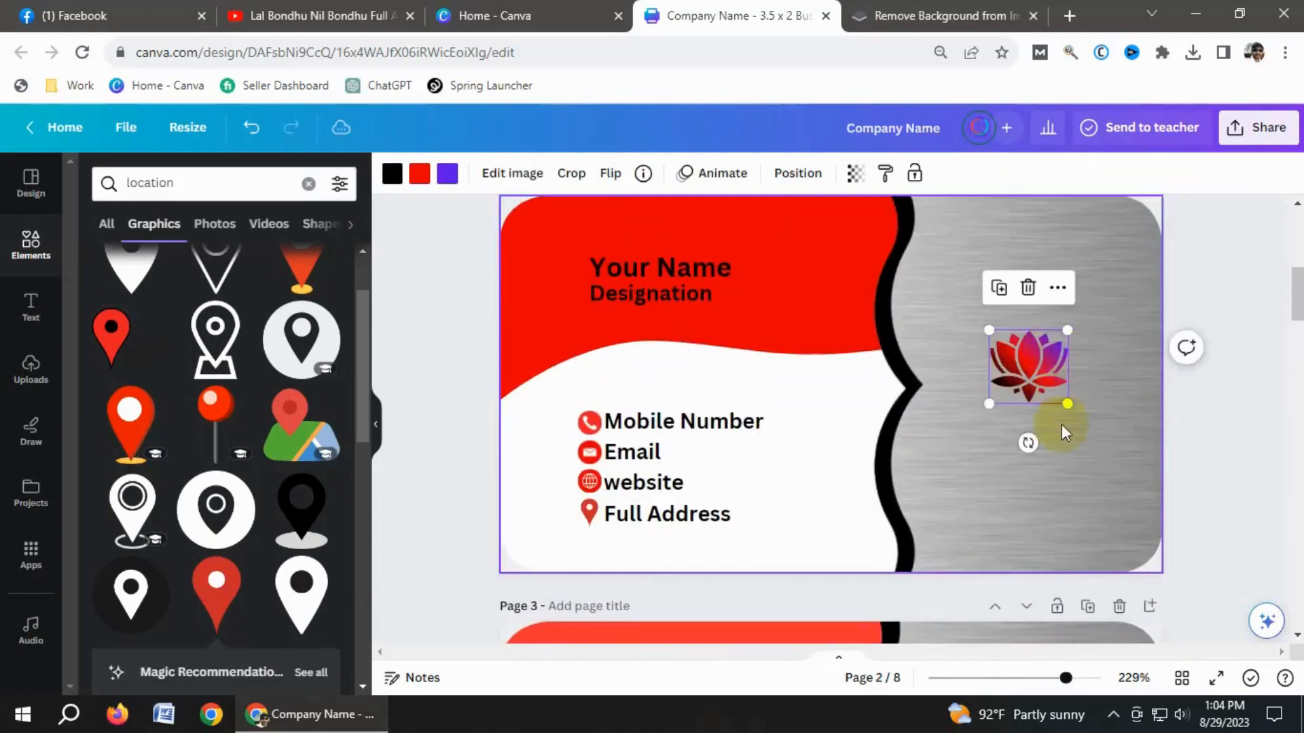
pyautogui.moveTo(1067, 404)
pyautogui.mouseDown()
pyautogui.moveTo(1117, 489)
pyautogui.moveTo(1050, 385)
pyautogui.mouseUp()
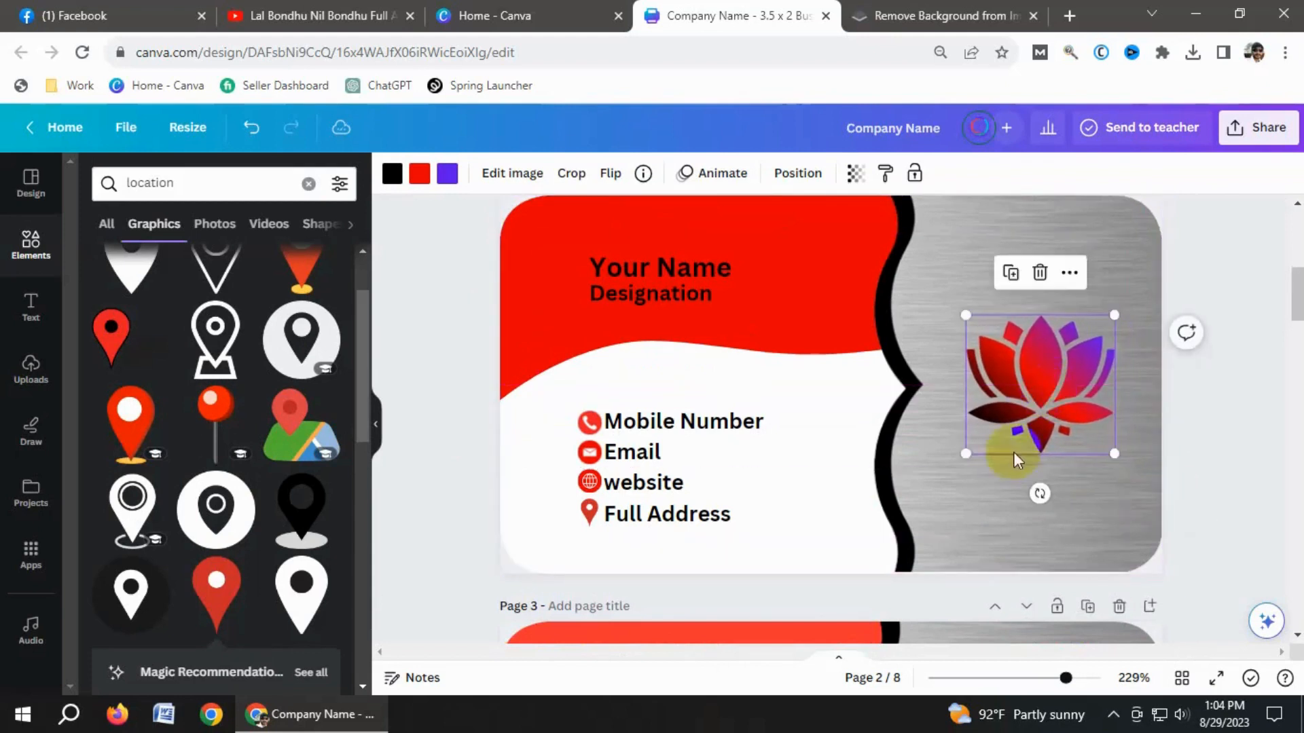
pyautogui.click(456, 497)
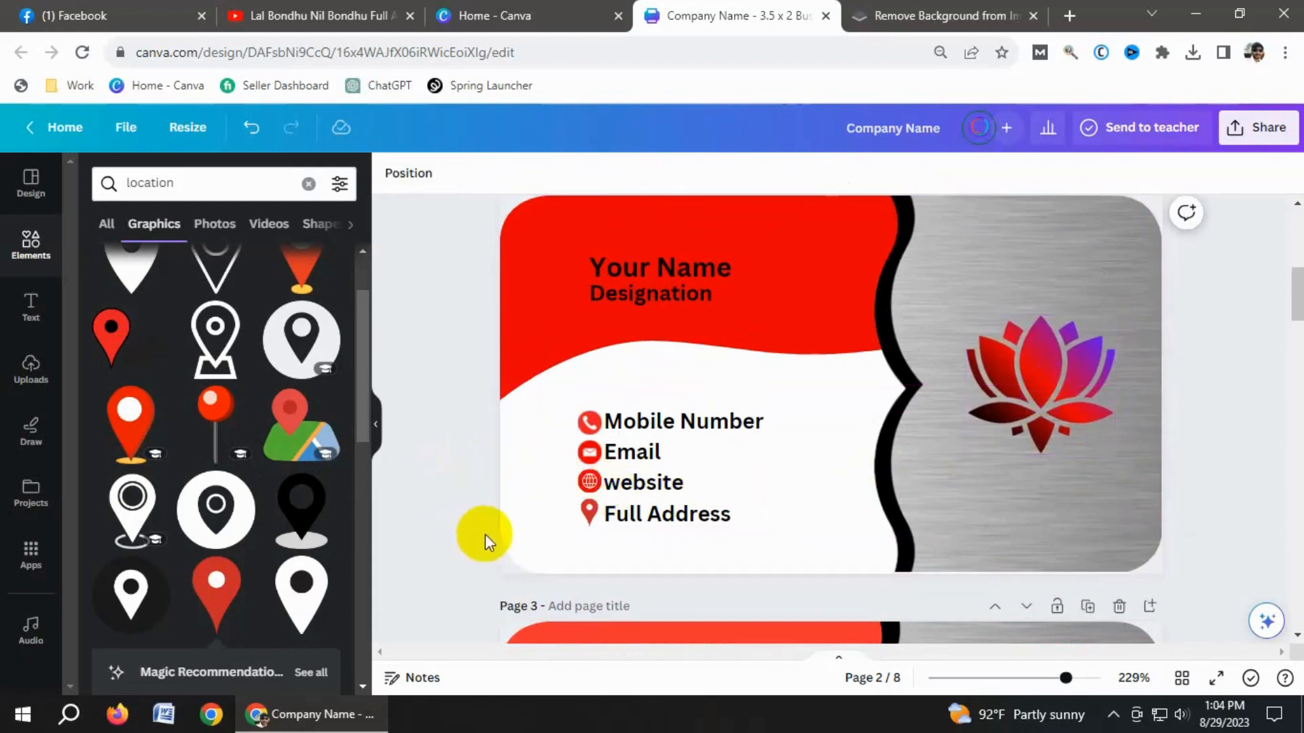
# - Review the layout of both card sides on pages 1 and 2 and compare with the page 3 design
pyautogui.scroll(-3, 689, 314)
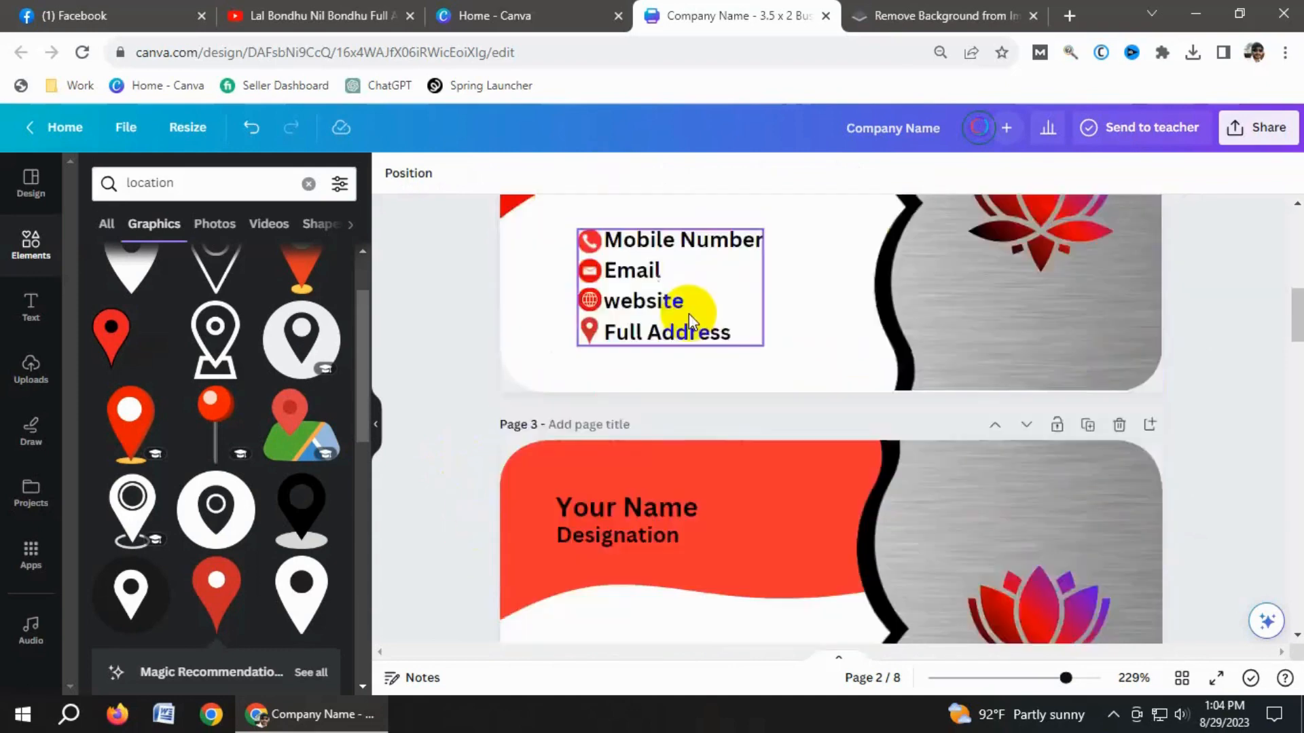
pyautogui.scroll(-3, 689, 312)
pyautogui.scroll(7, 687, 321)
pyautogui.click(687, 320)
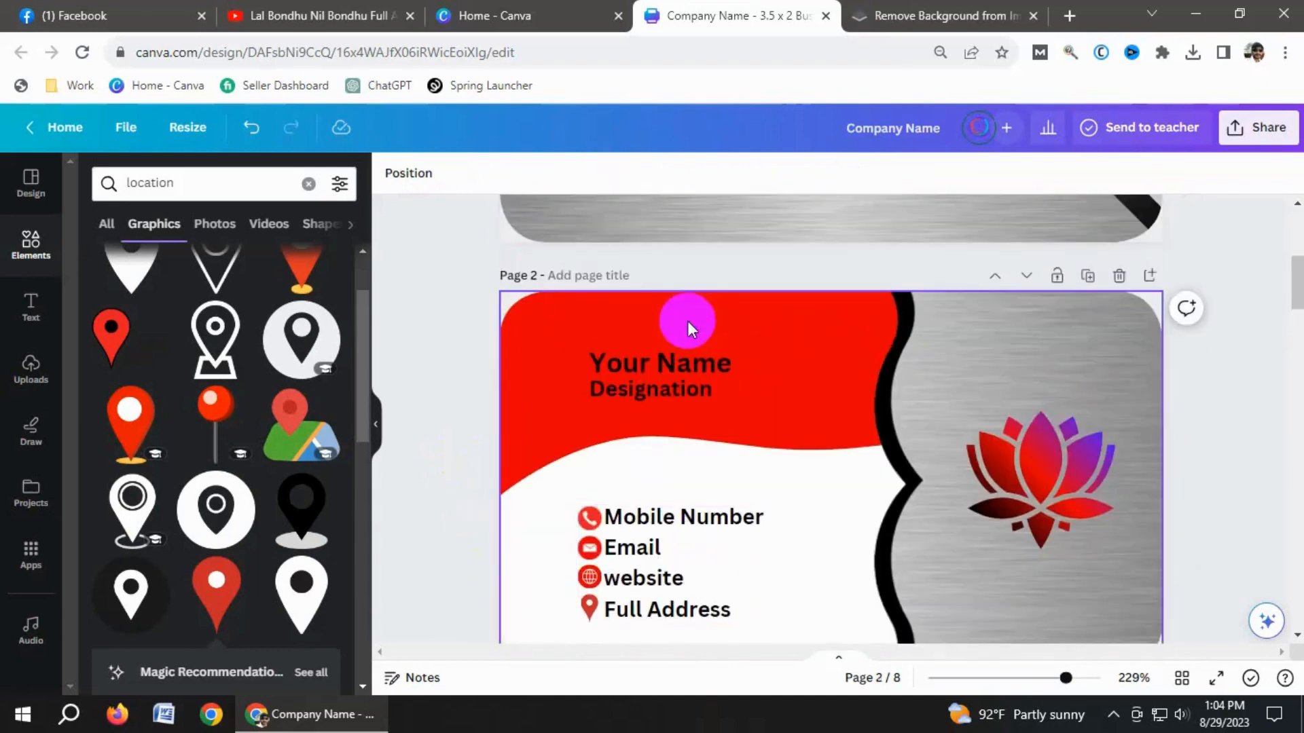
pyautogui.scroll(-2, 687, 322)
pyautogui.scroll(2, 687, 322)
pyautogui.scroll(-2, 687, 322)
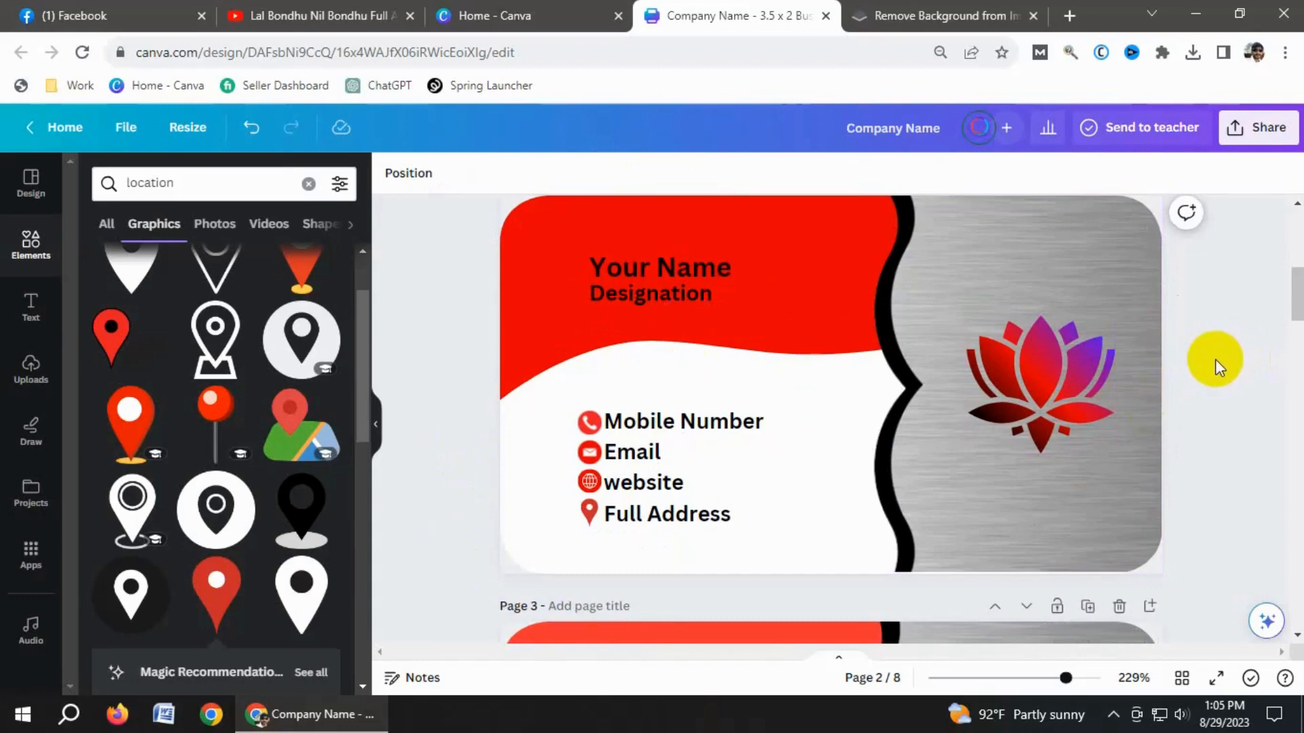
pyautogui.scroll(9, 1216, 366)
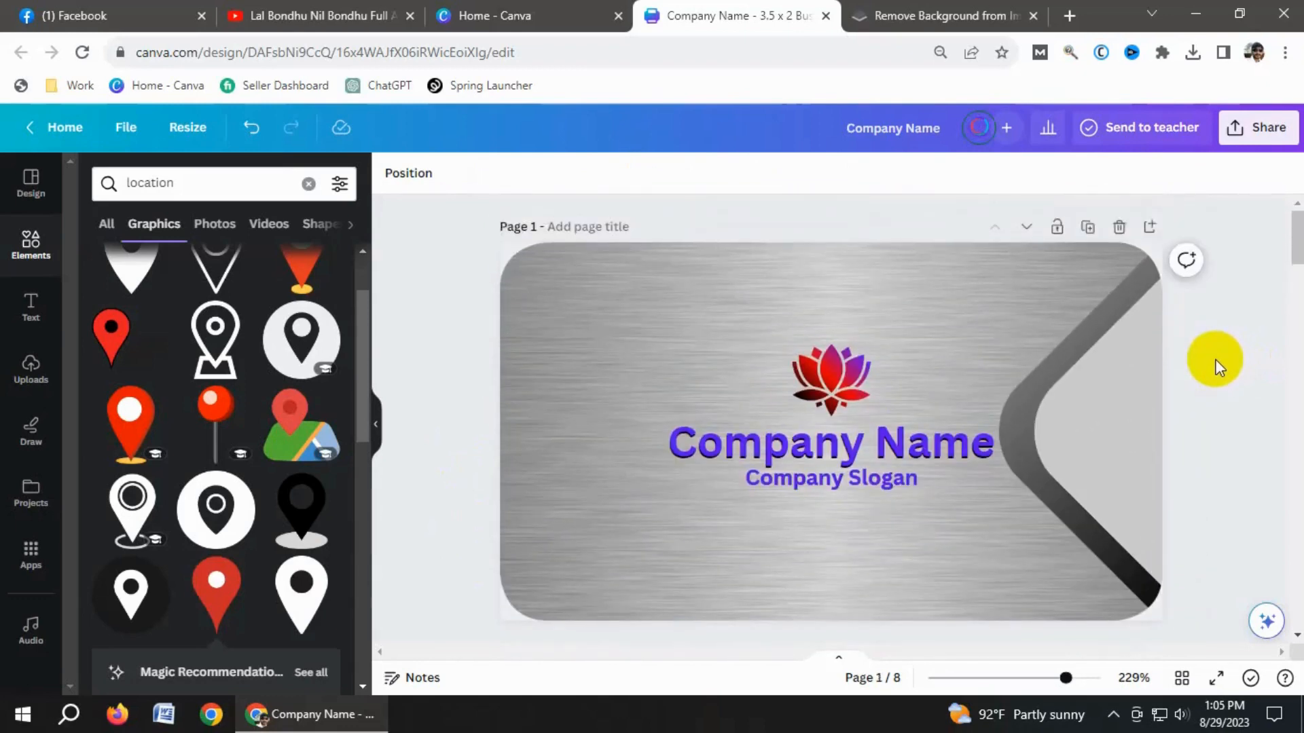
pyautogui.scroll(-8, 1216, 367)
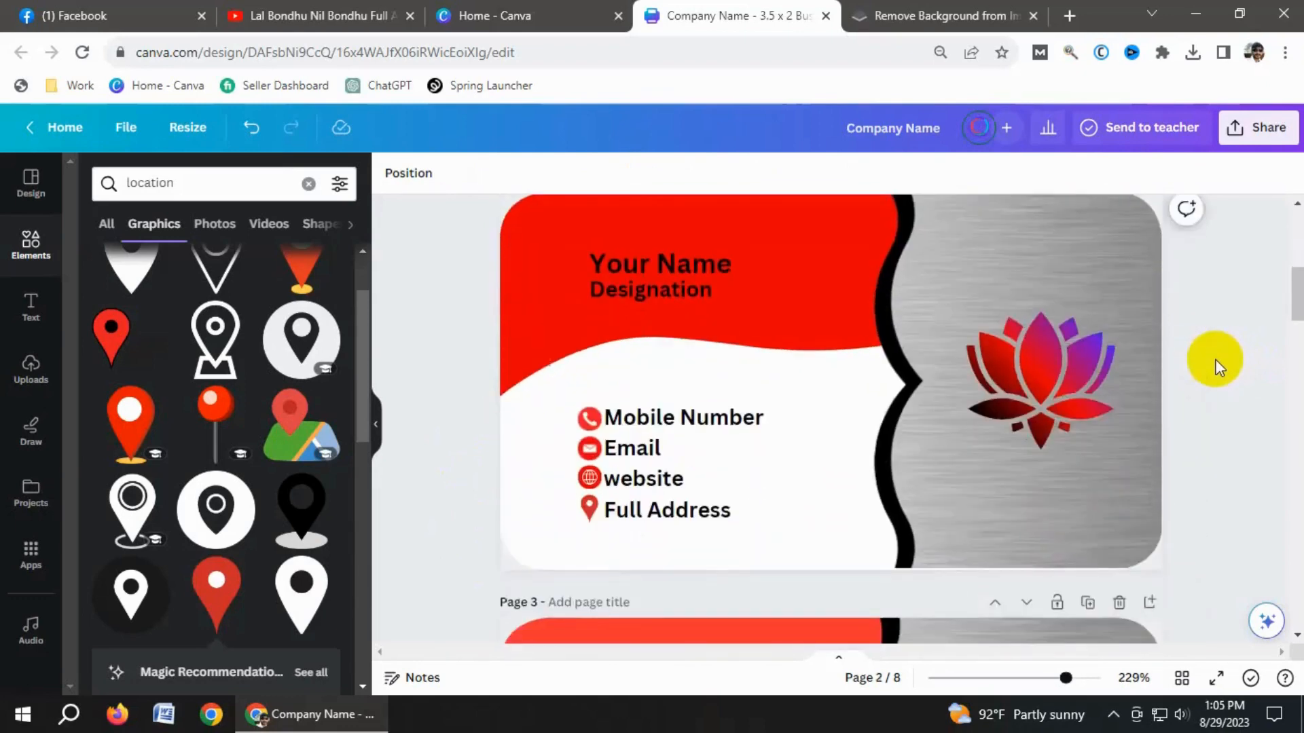
pyautogui.scroll(1, 1216, 367)
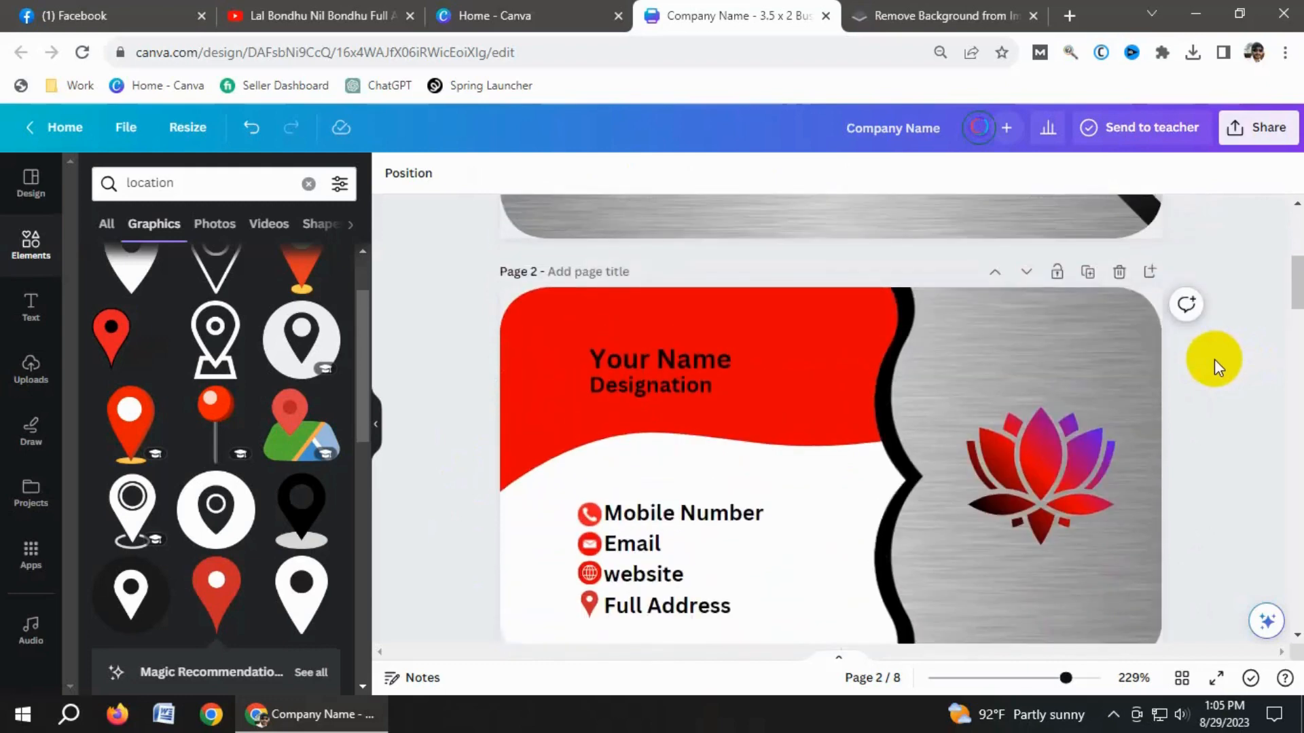
pyautogui.scroll(4, 1214, 360)
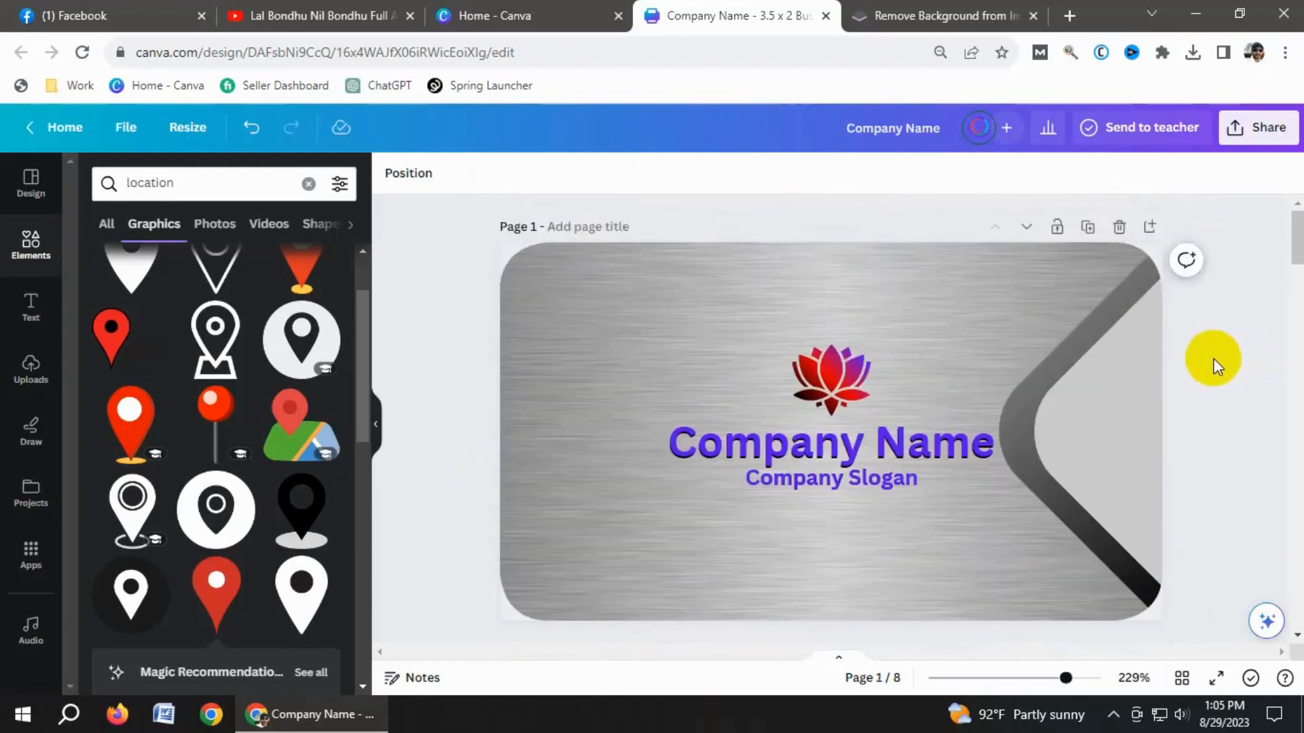
pyautogui.scroll(-2, 1216, 367)
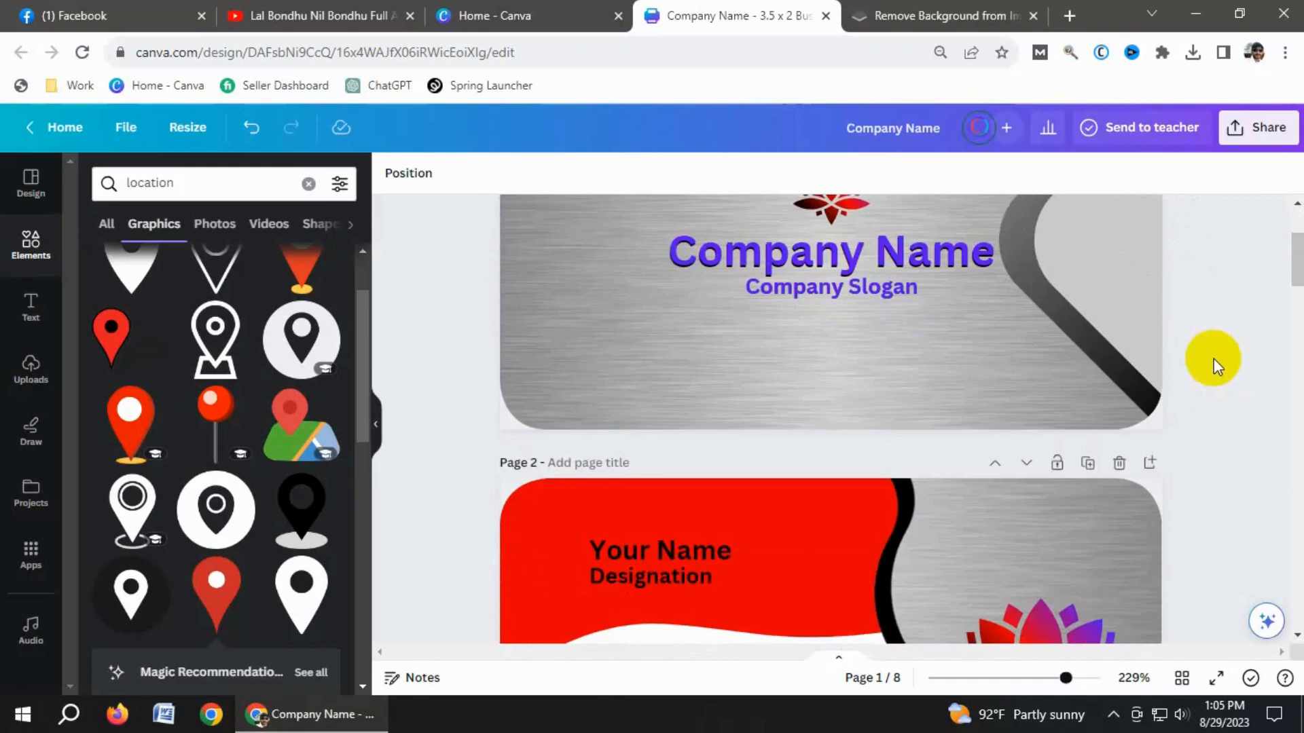
pyautogui.scroll(-2, 1215, 367)
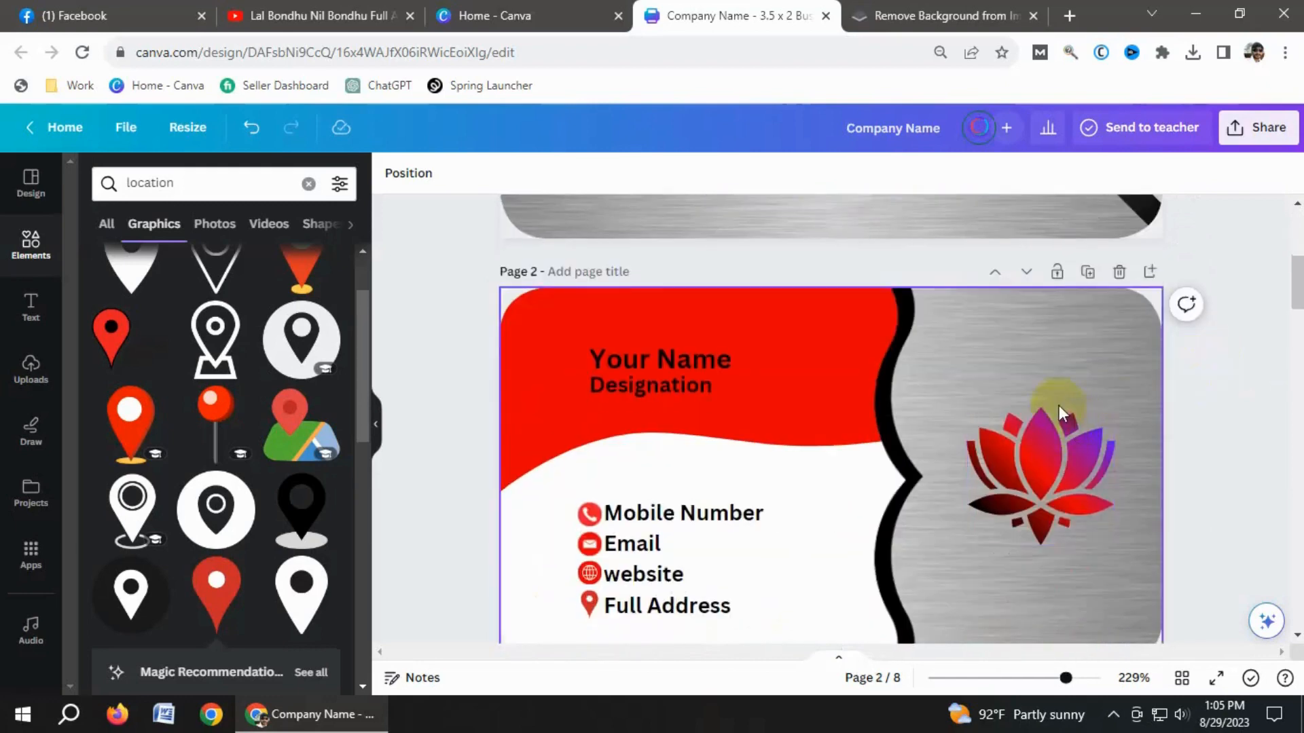
# - Overlay a duplicate of "Your Name" slightly above the black original and color it white for a shadow effect
pyautogui.click(688, 357)
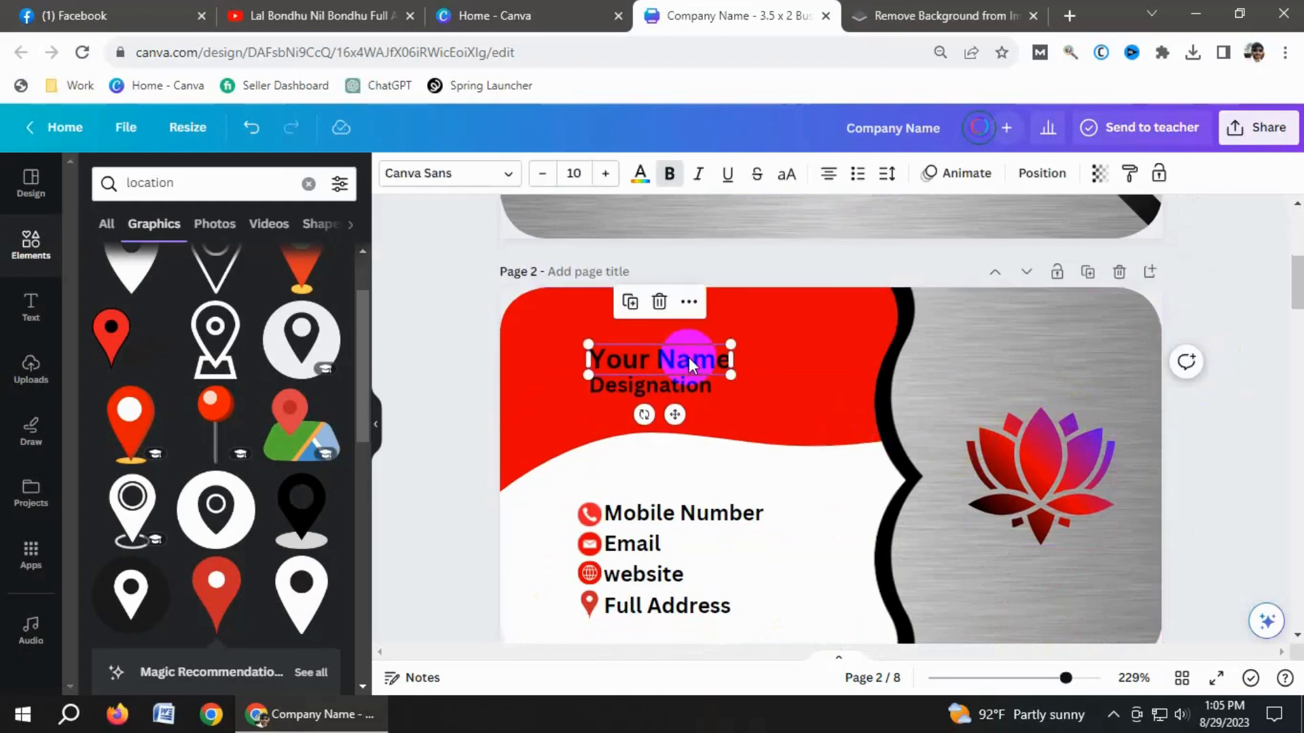
pyautogui.scroll(5, 688, 357)
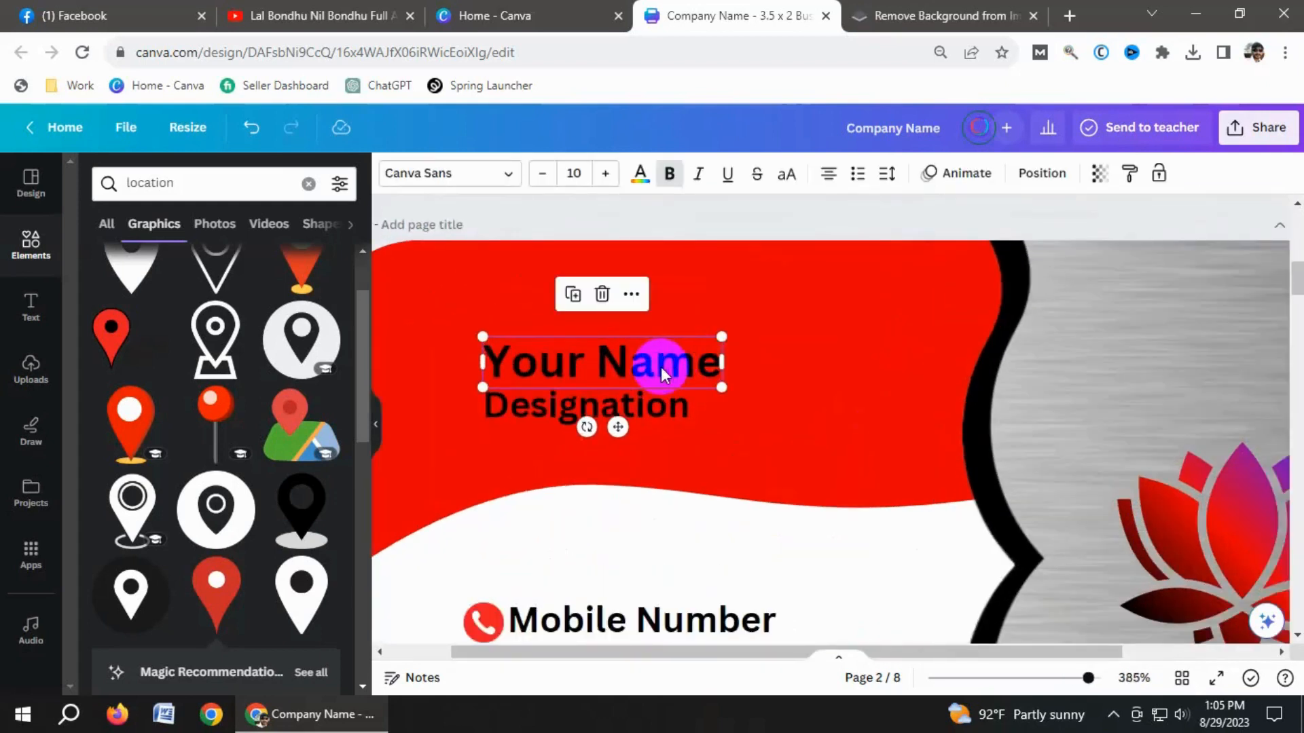
pyautogui.moveTo(666, 365); pyautogui.dragTo(666, 361)
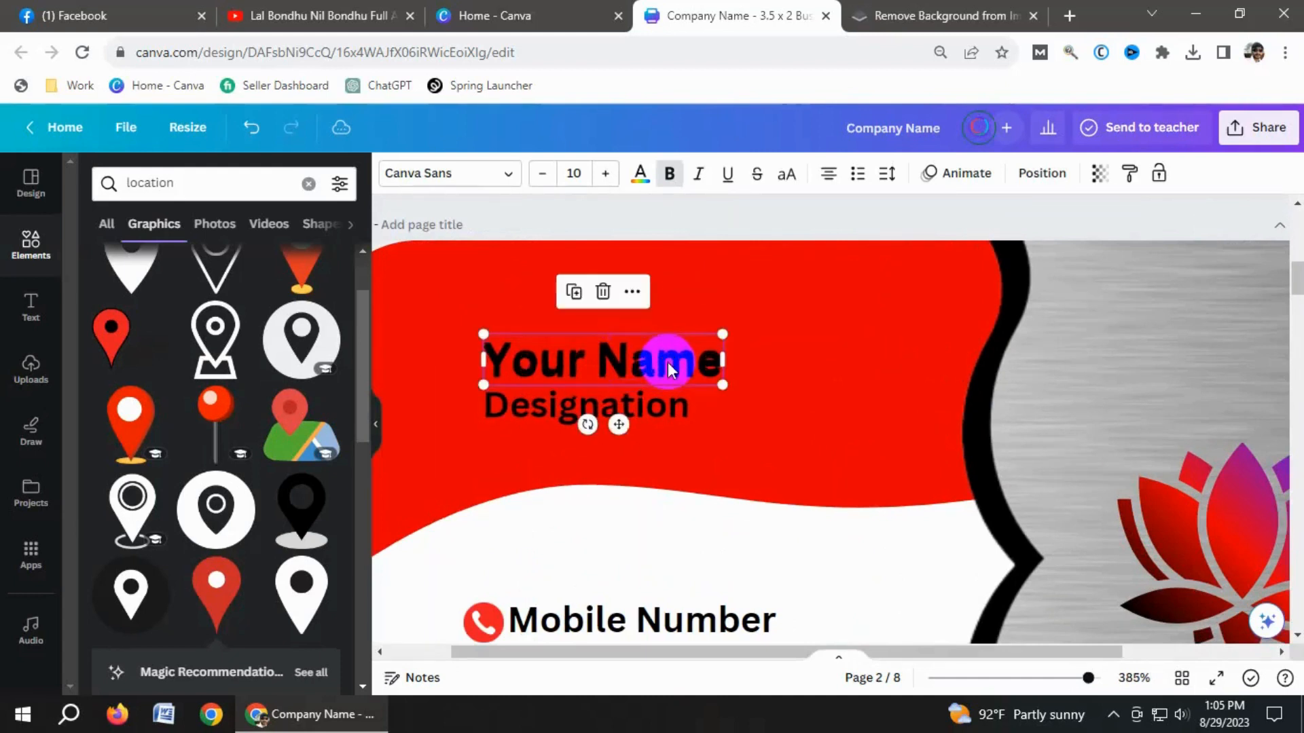
pyautogui.click(638, 175)
pyautogui.click(283, 382)
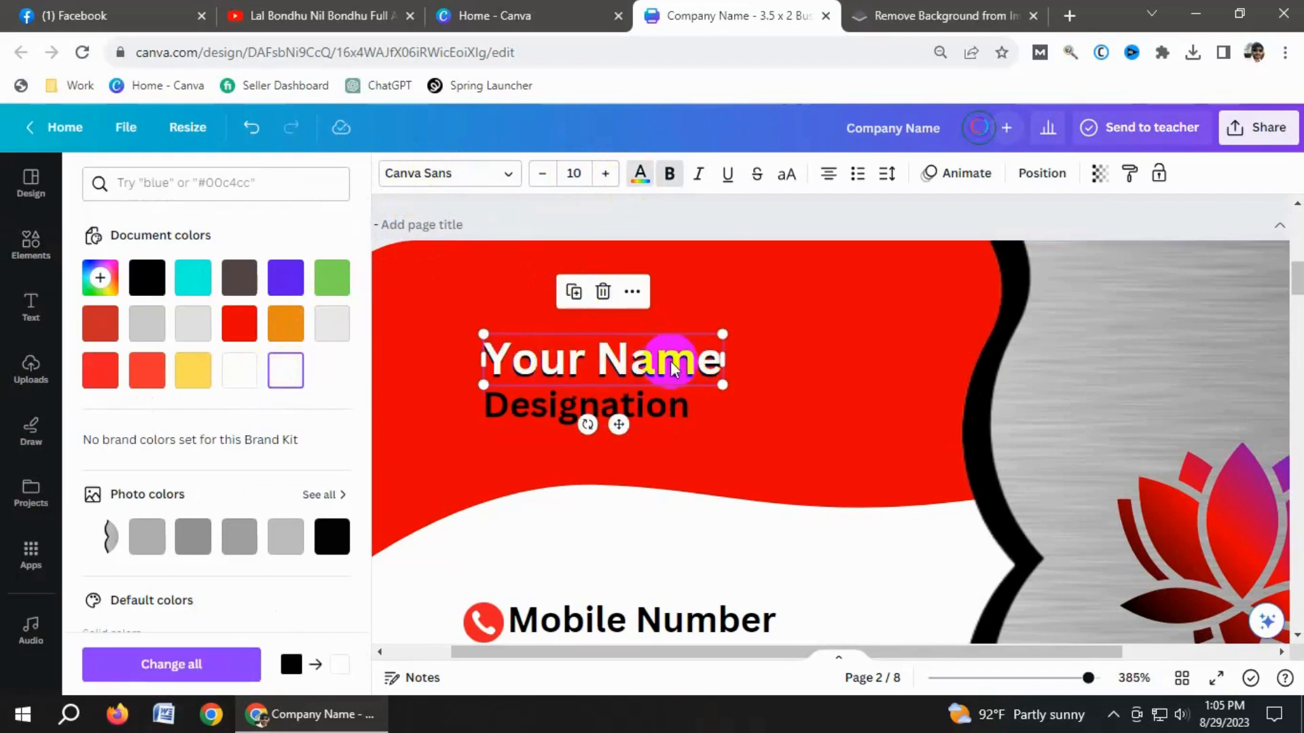
pyautogui.scroll(3, 669, 361)
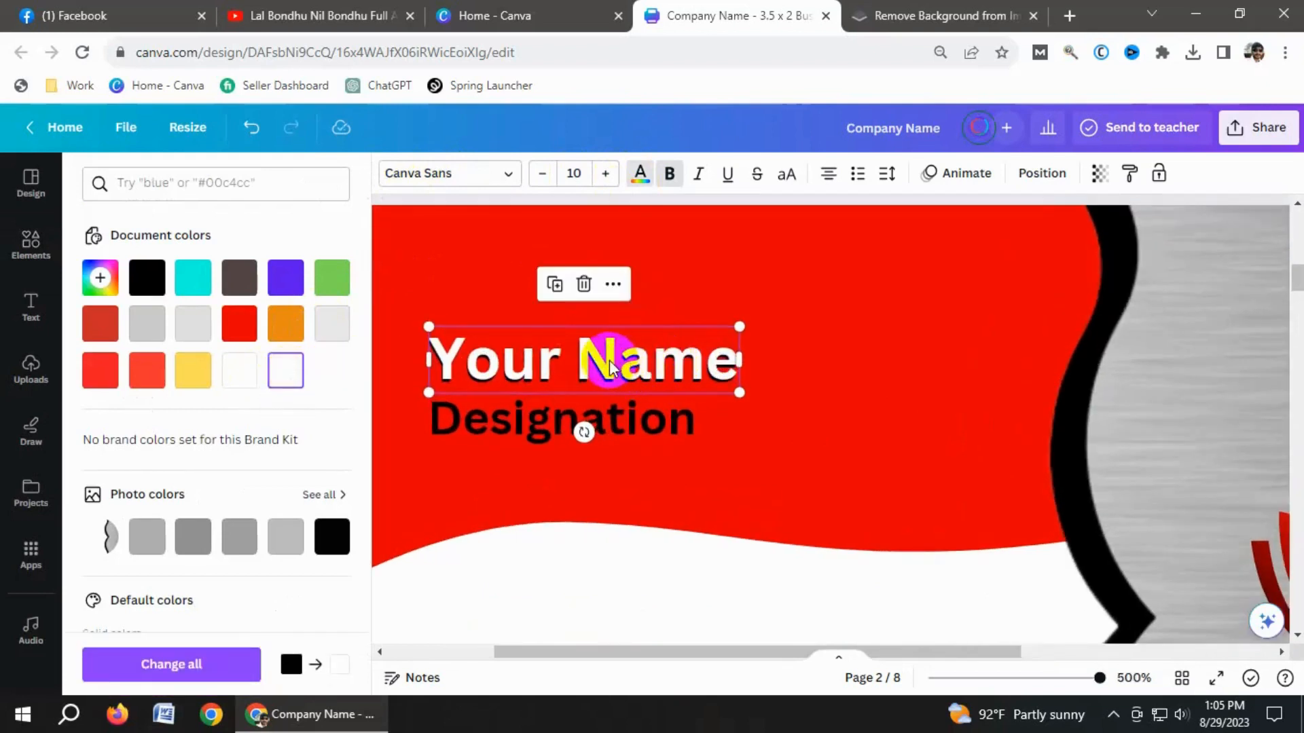
pyautogui.moveTo(610, 365); pyautogui.dragTo(606, 358)
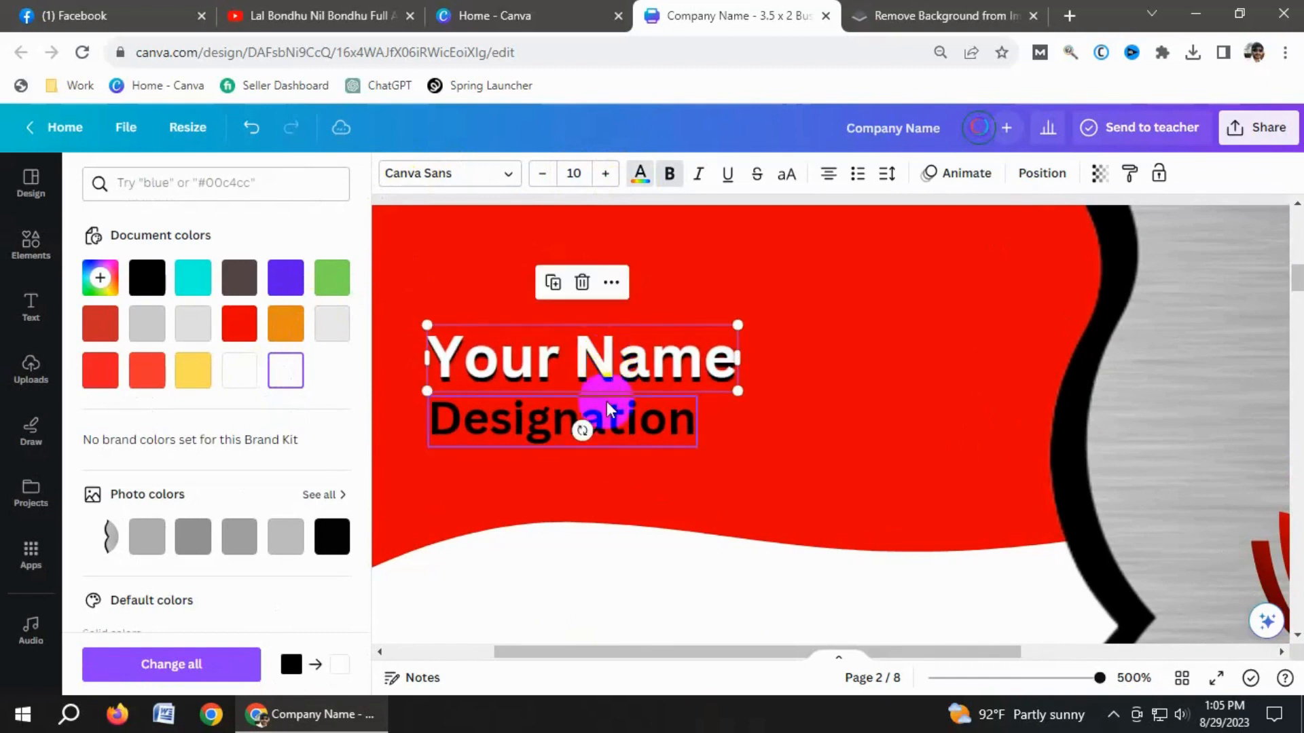
# - Duplicate "Designation", overlay the copy slightly above the black original and color it white for a matching shadow effect
pyautogui.click(618, 433)
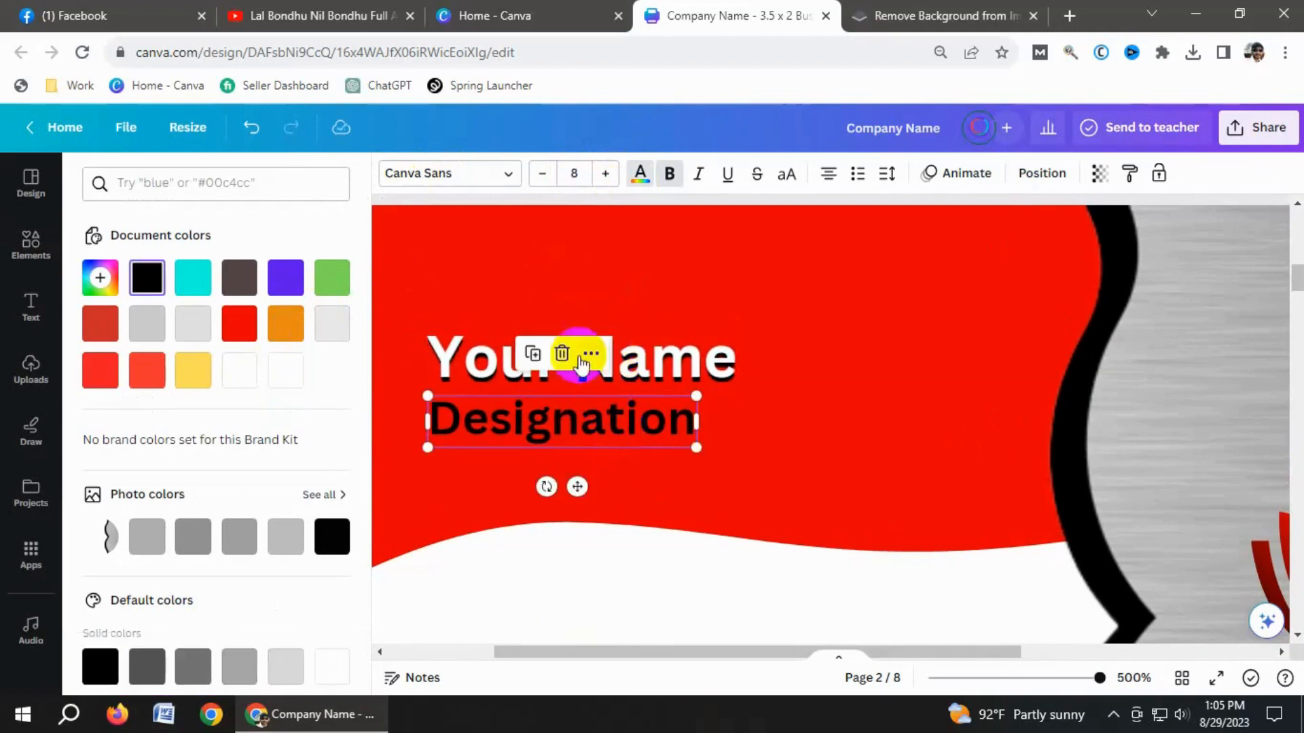
pyautogui.click(530, 363)
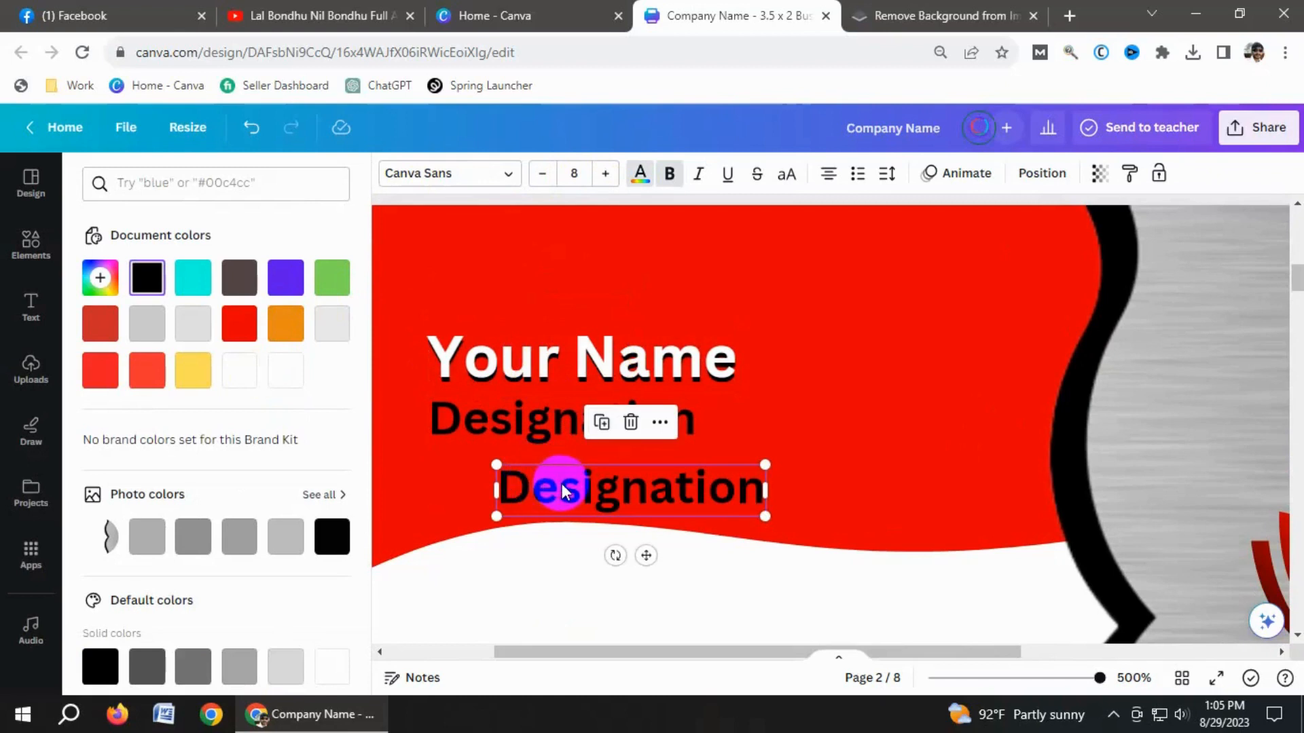
pyautogui.moveTo(552, 486); pyautogui.dragTo(498, 411)
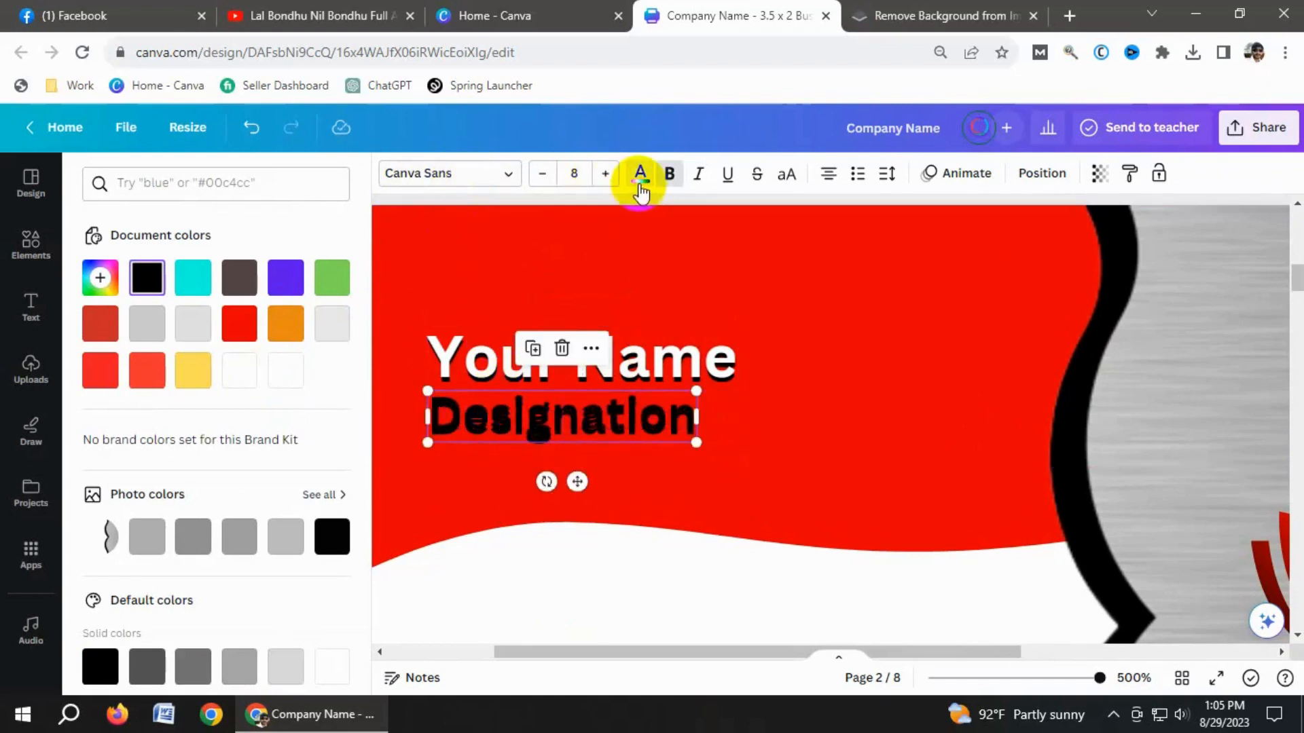
pyautogui.click(639, 173)
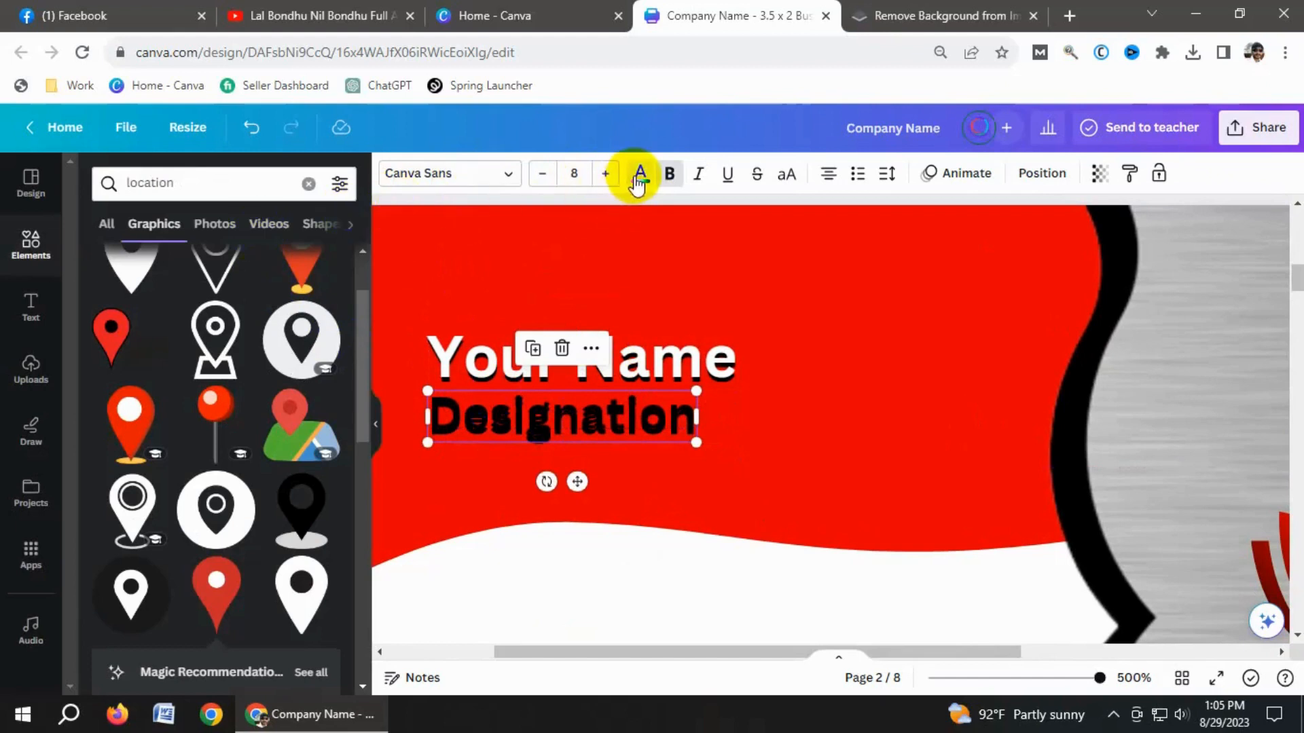
pyautogui.click(639, 177)
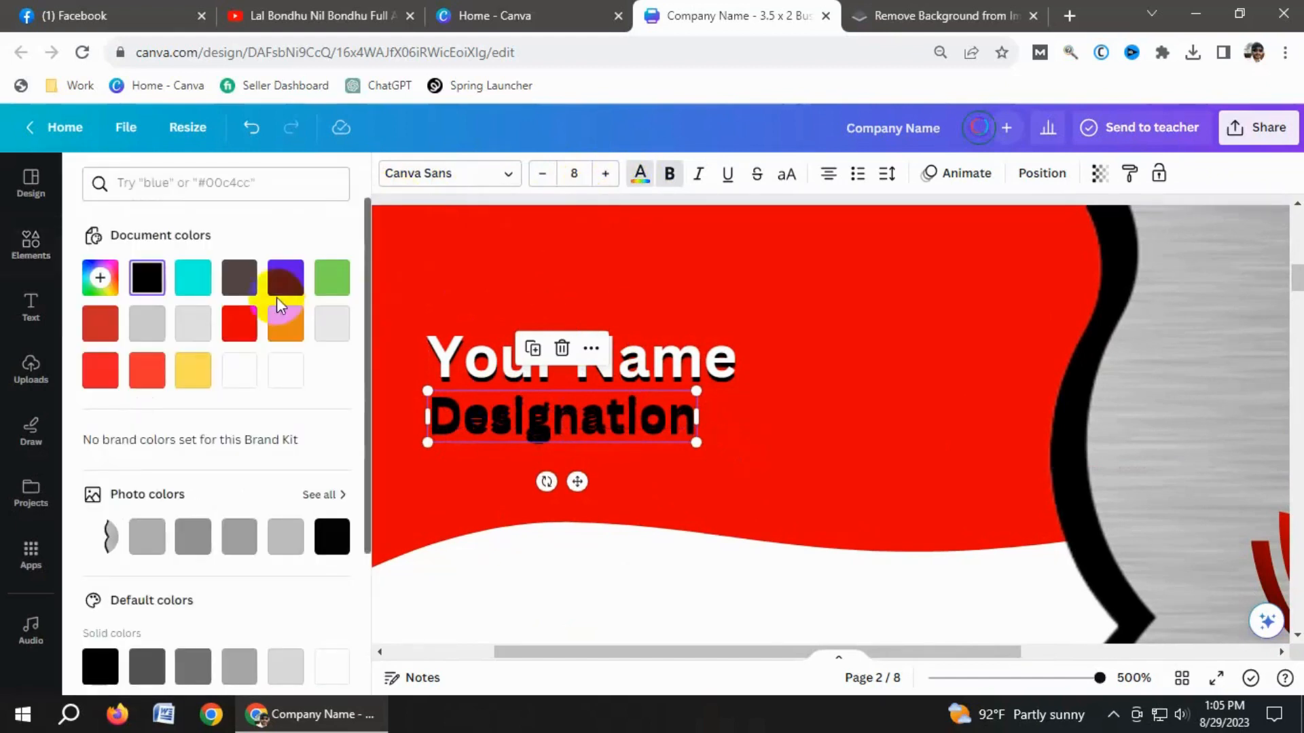
pyautogui.click(284, 381)
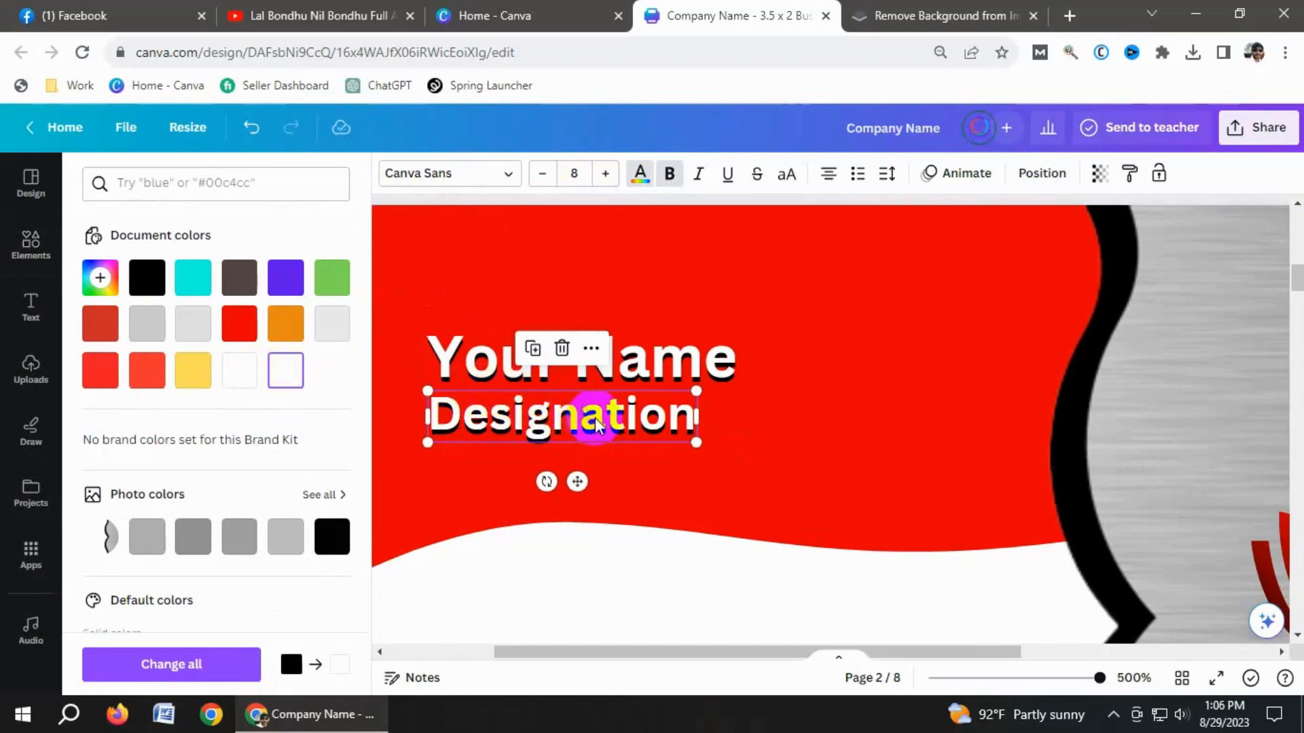
pyautogui.moveTo(597, 414); pyautogui.dragTo(597, 414)
pyautogui.click(767, 446)
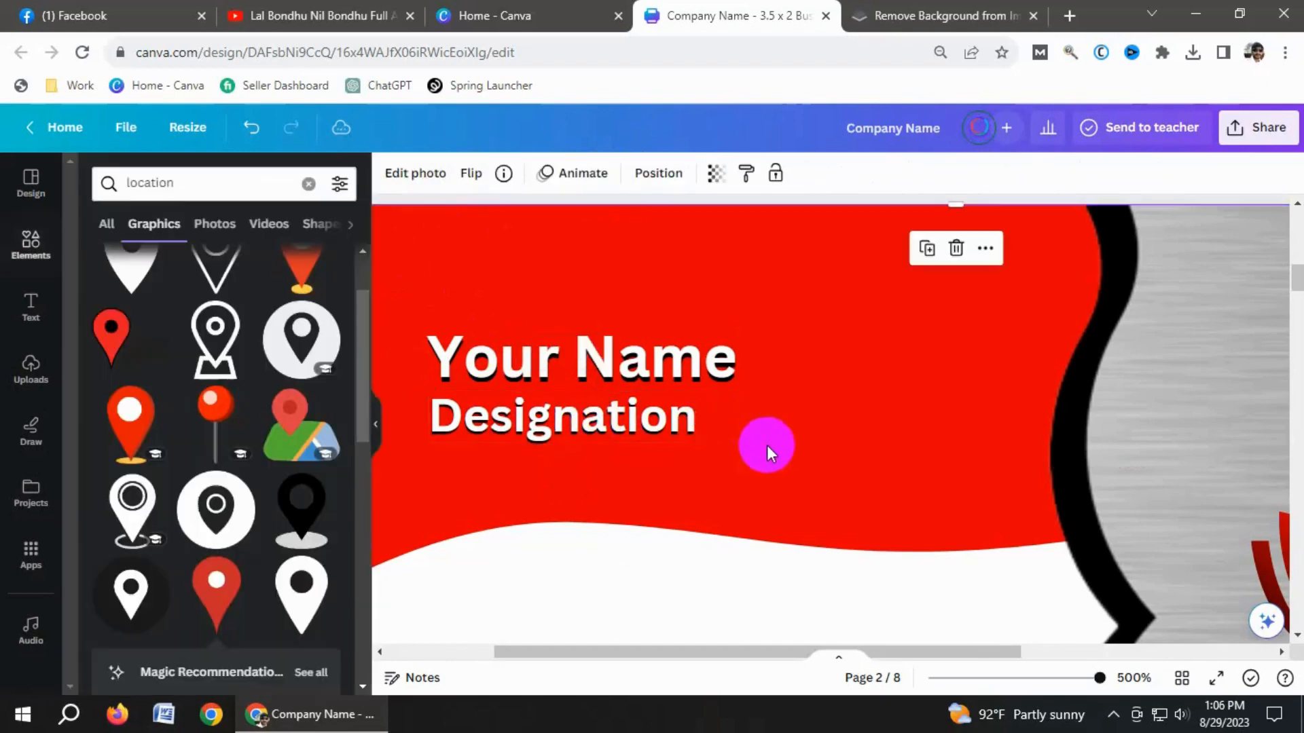
# - Move the contact details group on page 2 slightly up and to the right within the white area
pyautogui.scroll(-3, 768, 445)
pyautogui.scroll(-1, 747, 448)
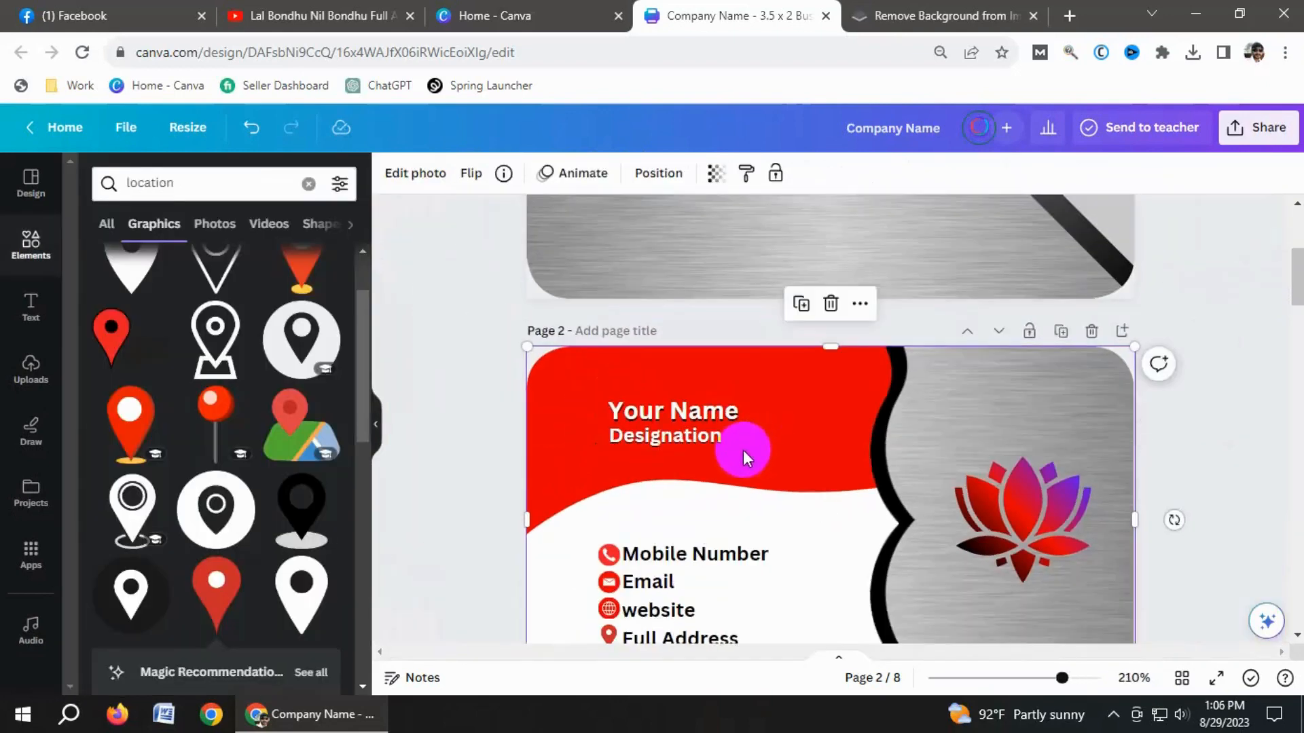
pyautogui.scroll(-1, 772, 506)
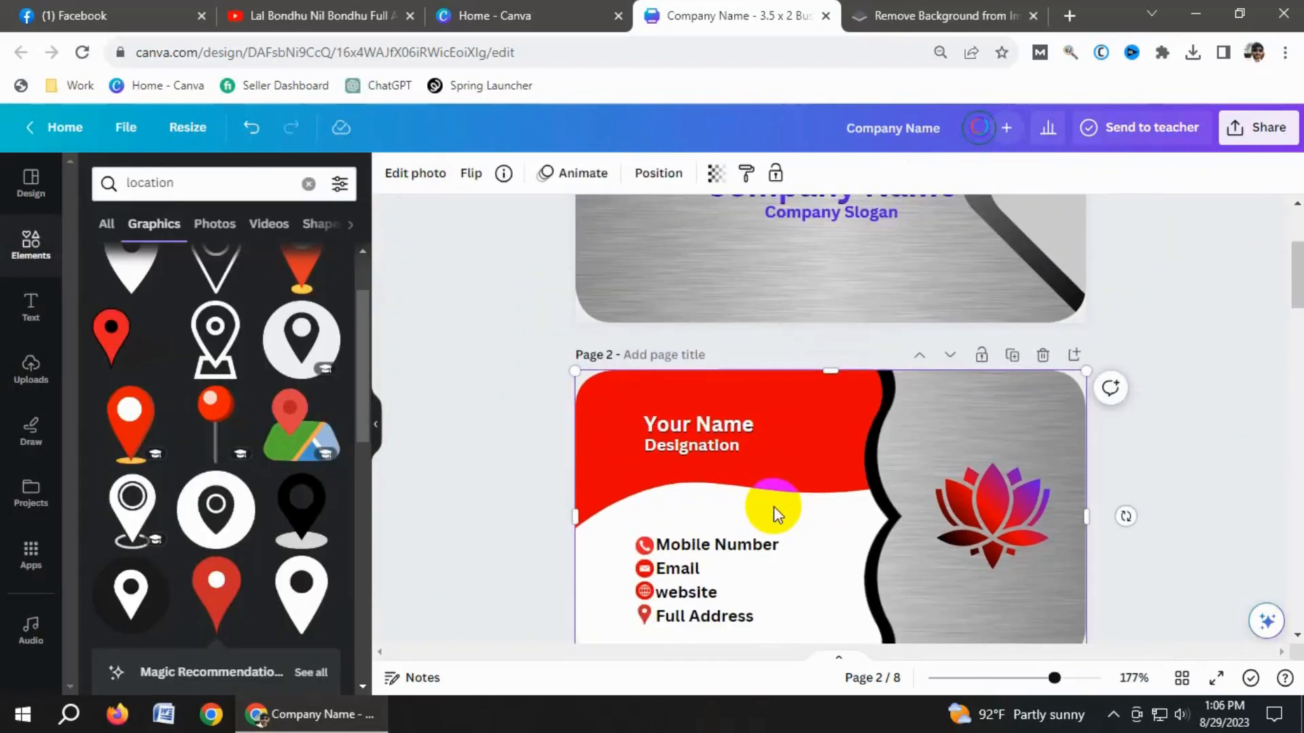
pyautogui.click(975, 519)
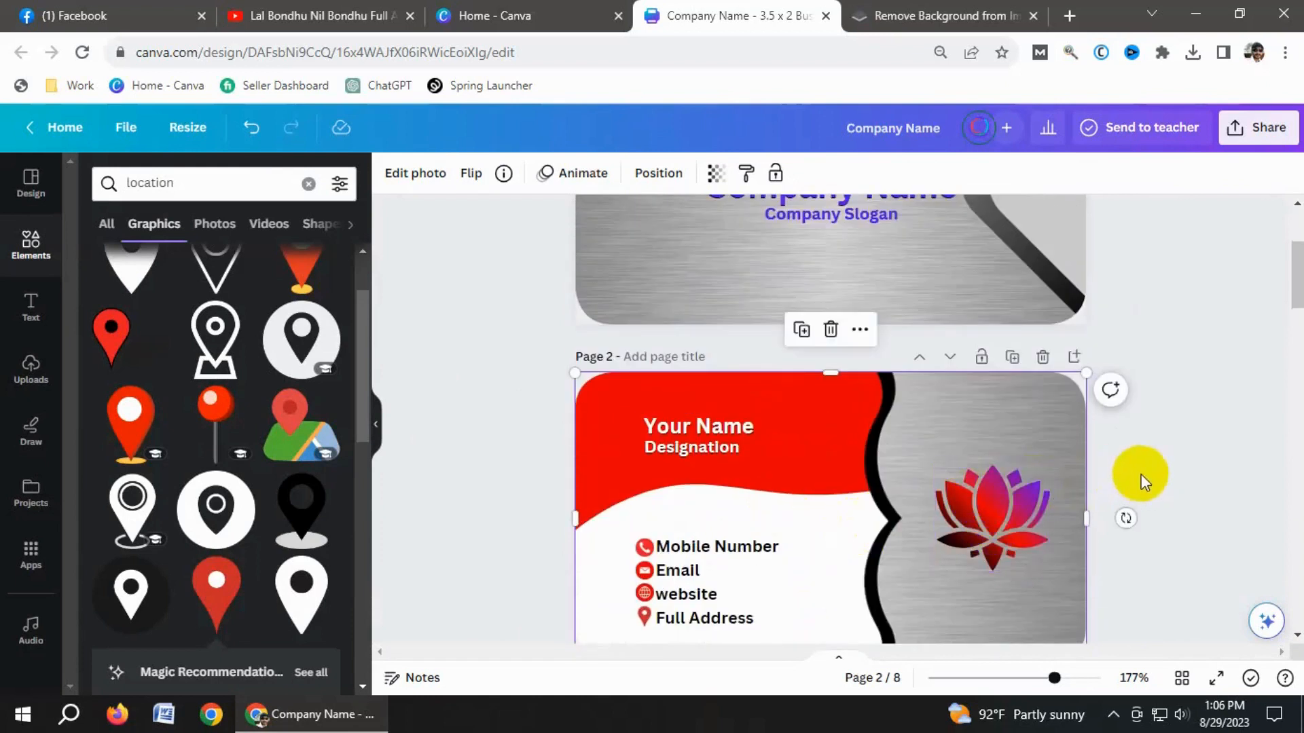
pyautogui.scroll(-1, 1141, 474)
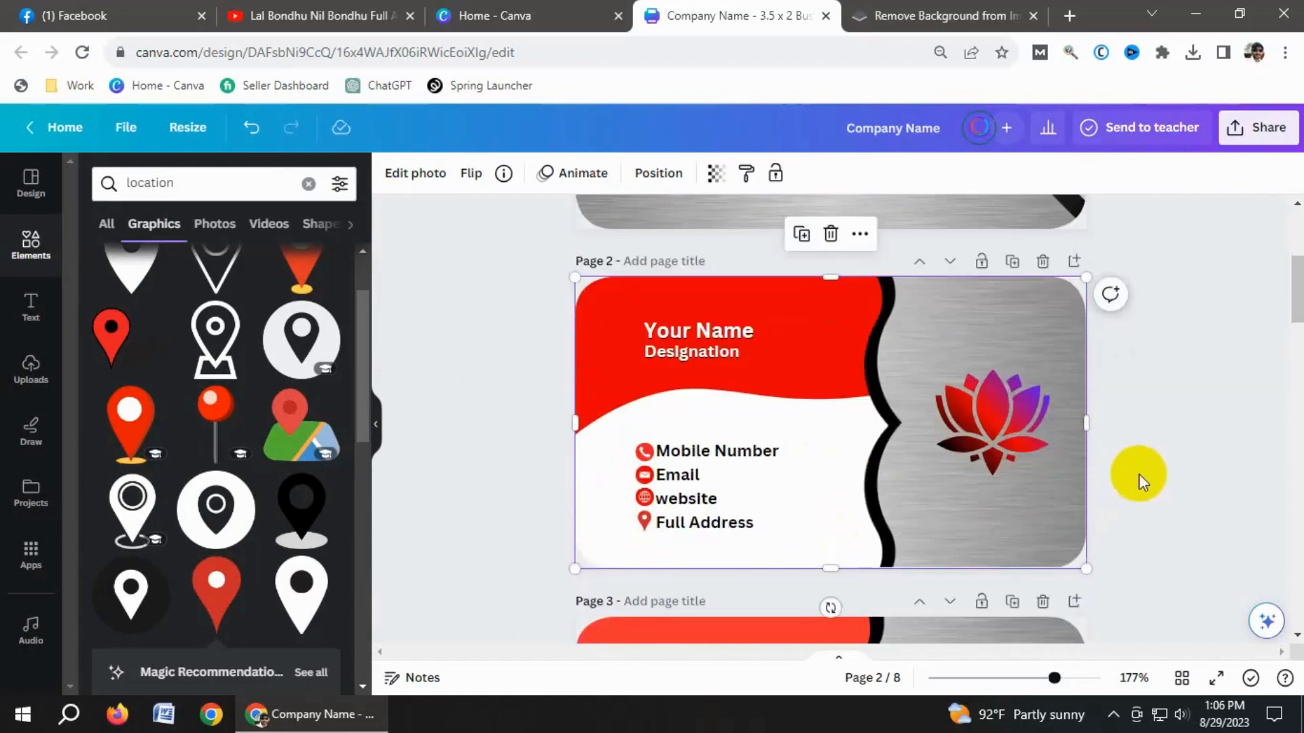
pyautogui.click(665, 468)
pyautogui.click(674, 466)
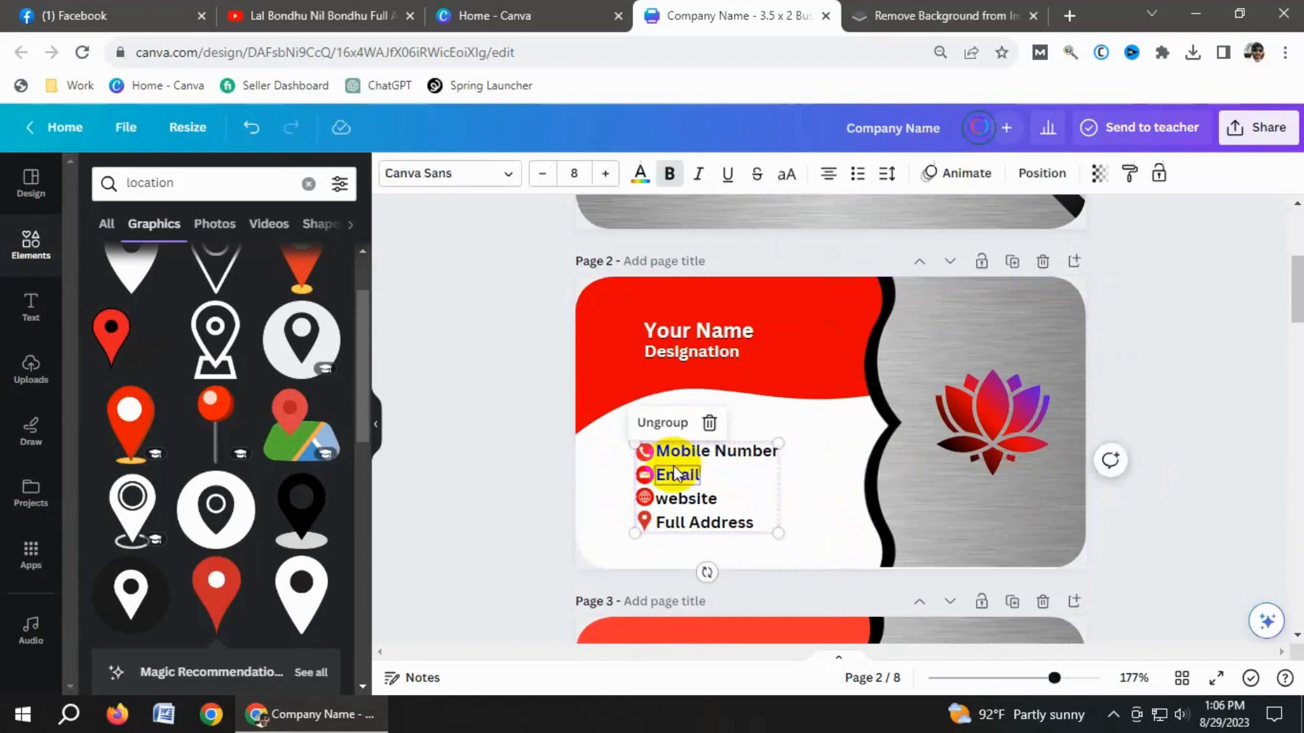
pyautogui.moveTo(703, 451); pyautogui.dragTo(710, 443)
pyautogui.click(798, 525)
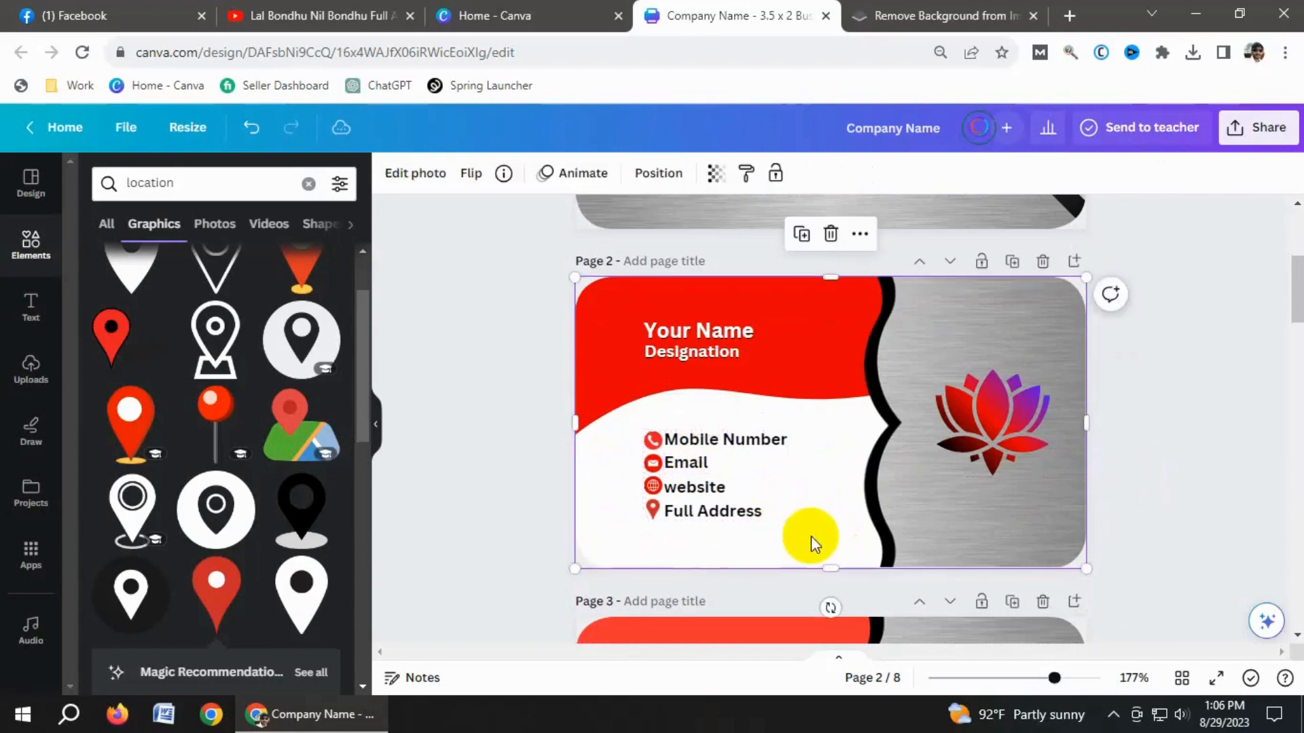
# - Compare with page 3, then shift page 2's contact details group left so its right edge lines up with "Your Name"
pyautogui.click(501, 522)
pyautogui.scroll(-4, 609, 500)
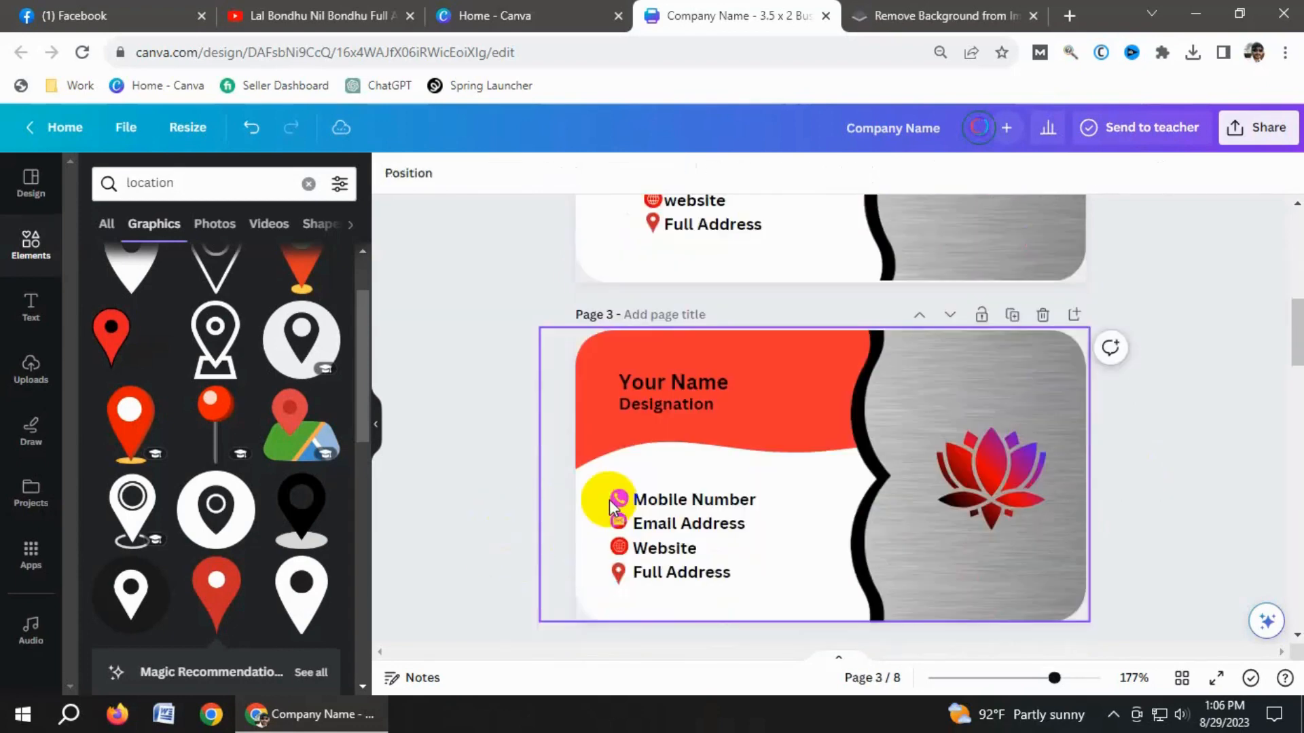
pyautogui.scroll(4, 611, 510)
pyautogui.click(690, 460)
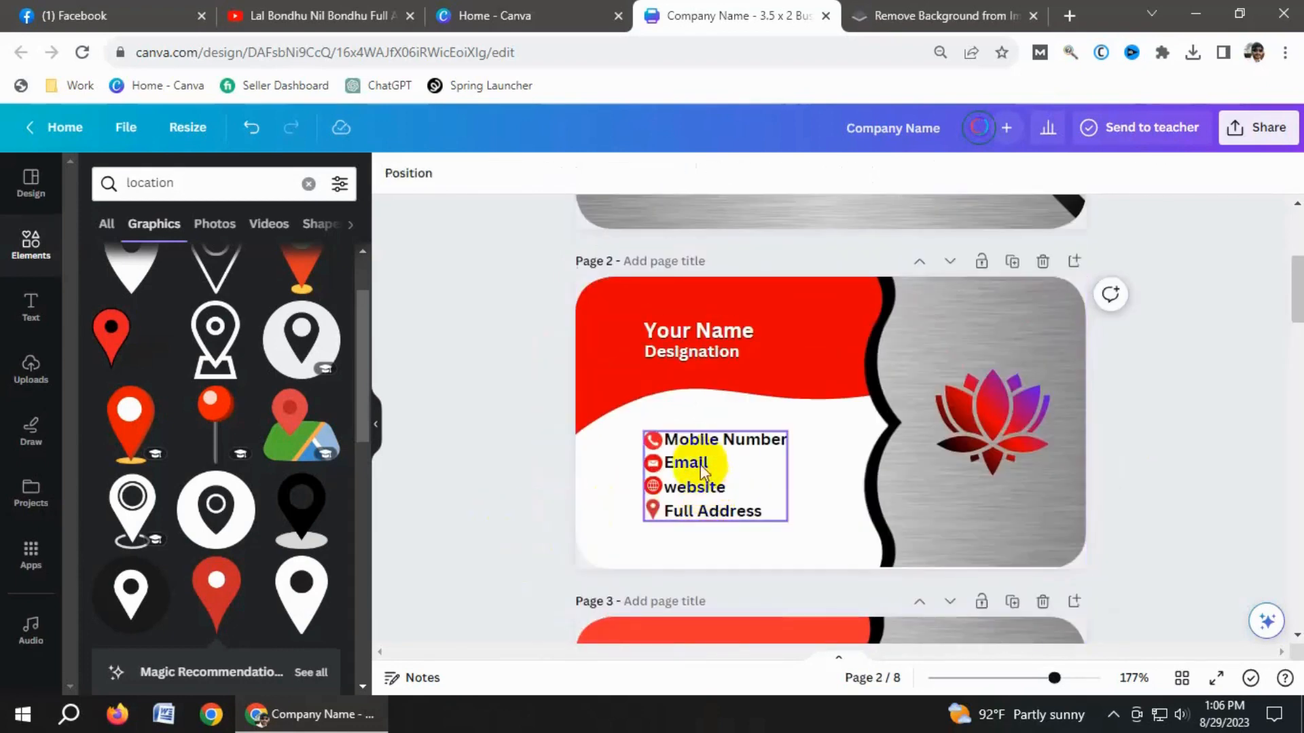
pyautogui.moveTo(694, 432); pyautogui.dragTo(652, 440)
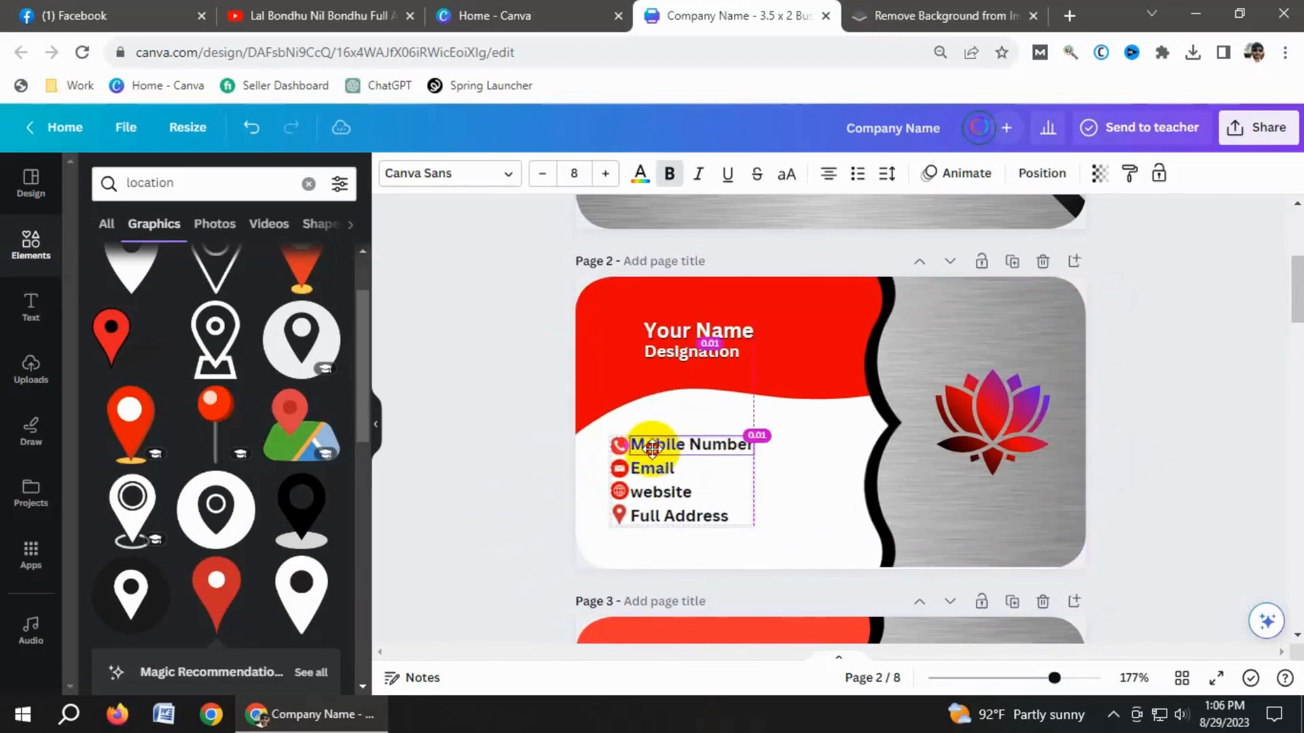
pyautogui.click(536, 483)
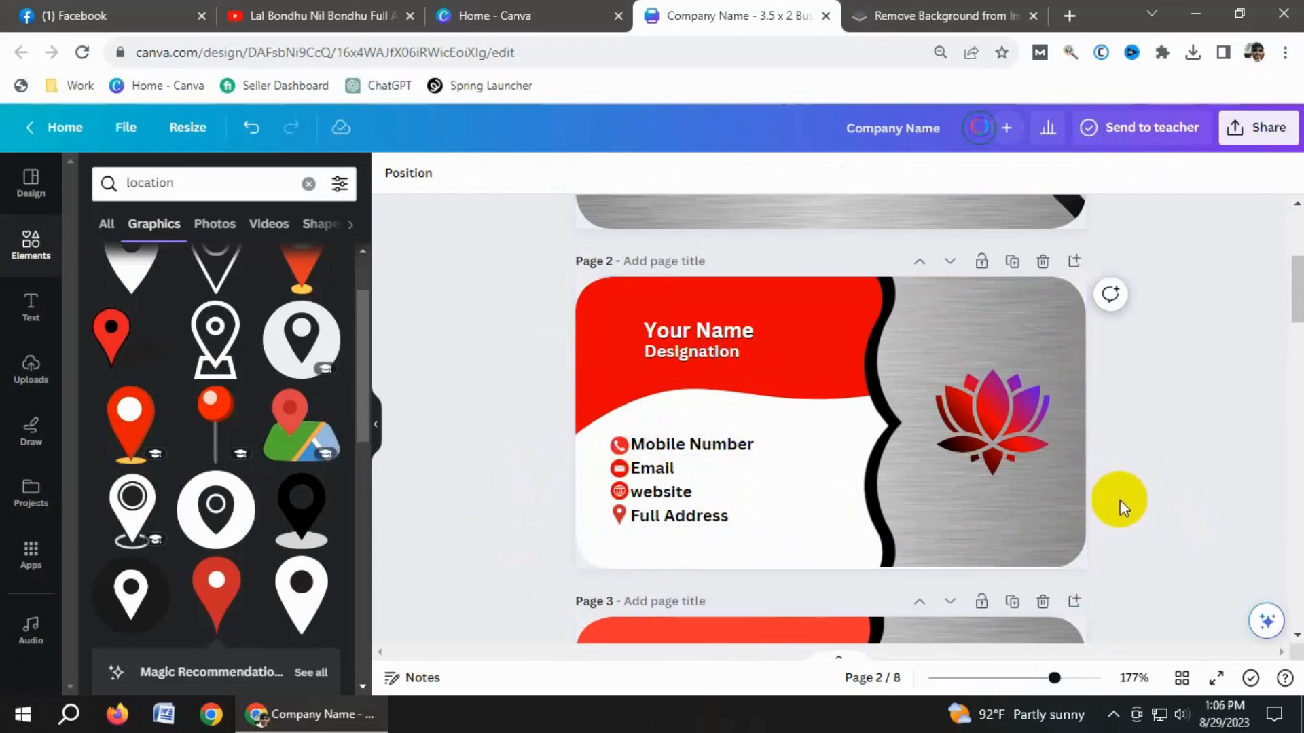
# - Download only pages 1 and 2 of the design as PNG files
pyautogui.scroll(-3, 1119, 499)
pyautogui.scroll(5, 1119, 502)
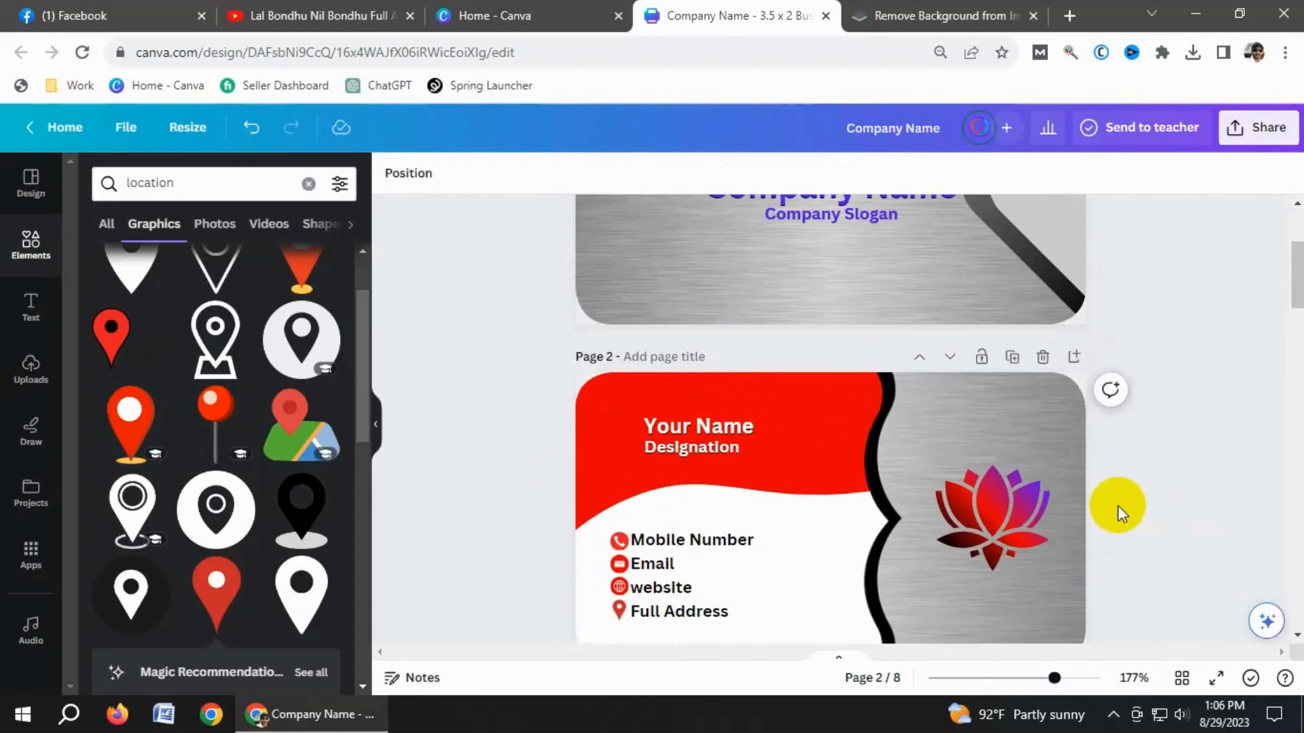
pyautogui.scroll(4, 1118, 505)
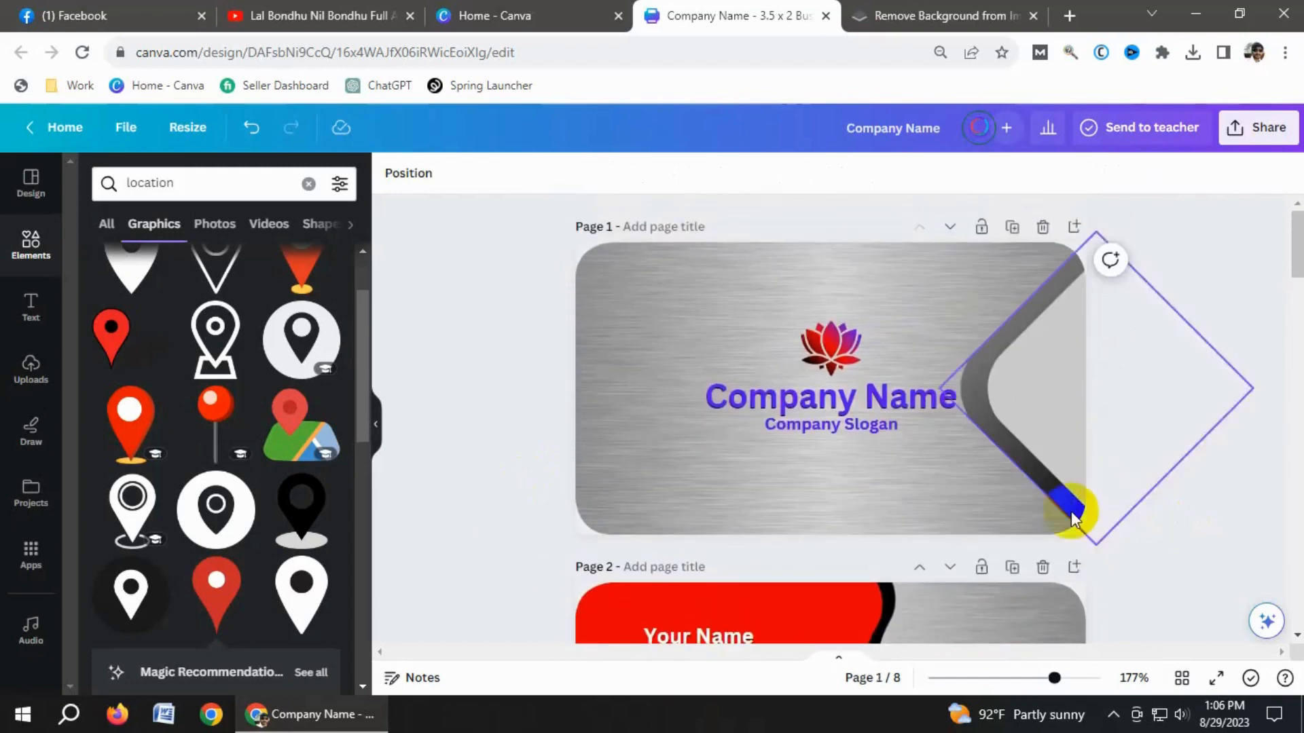
pyautogui.click(1240, 137)
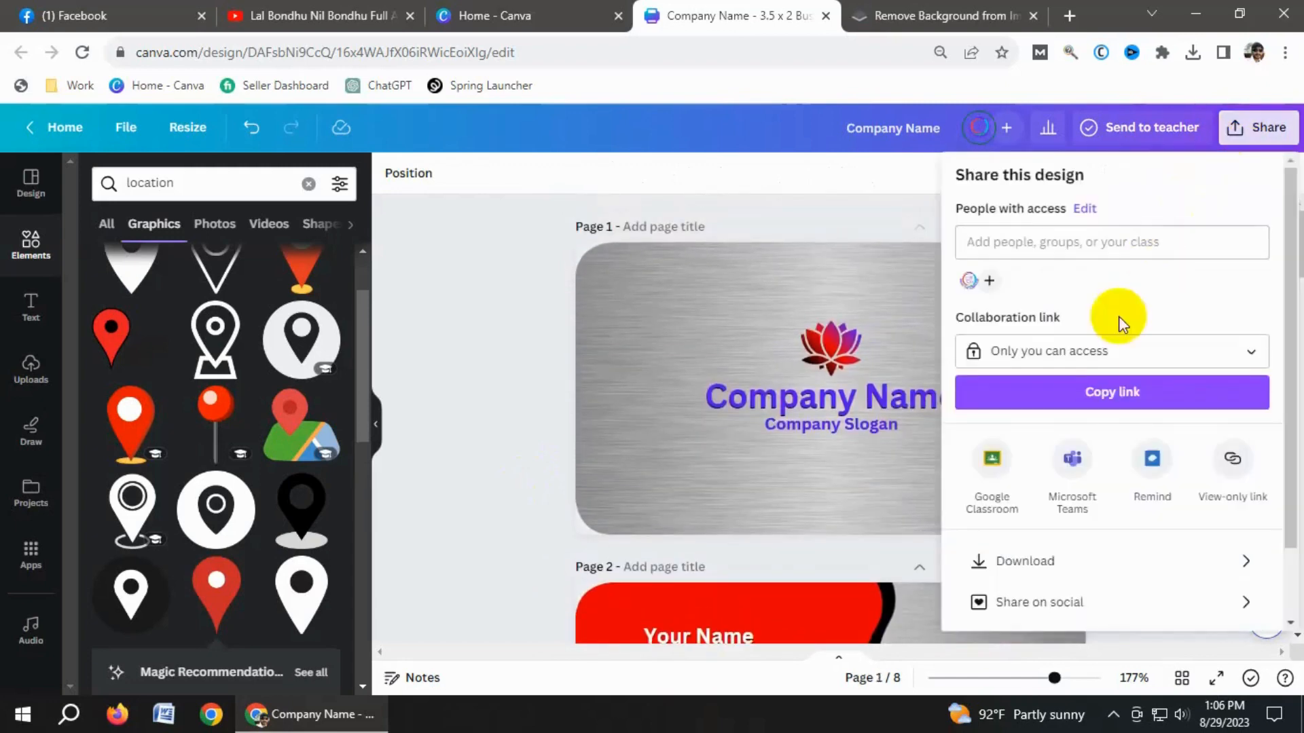
pyautogui.click(1016, 563)
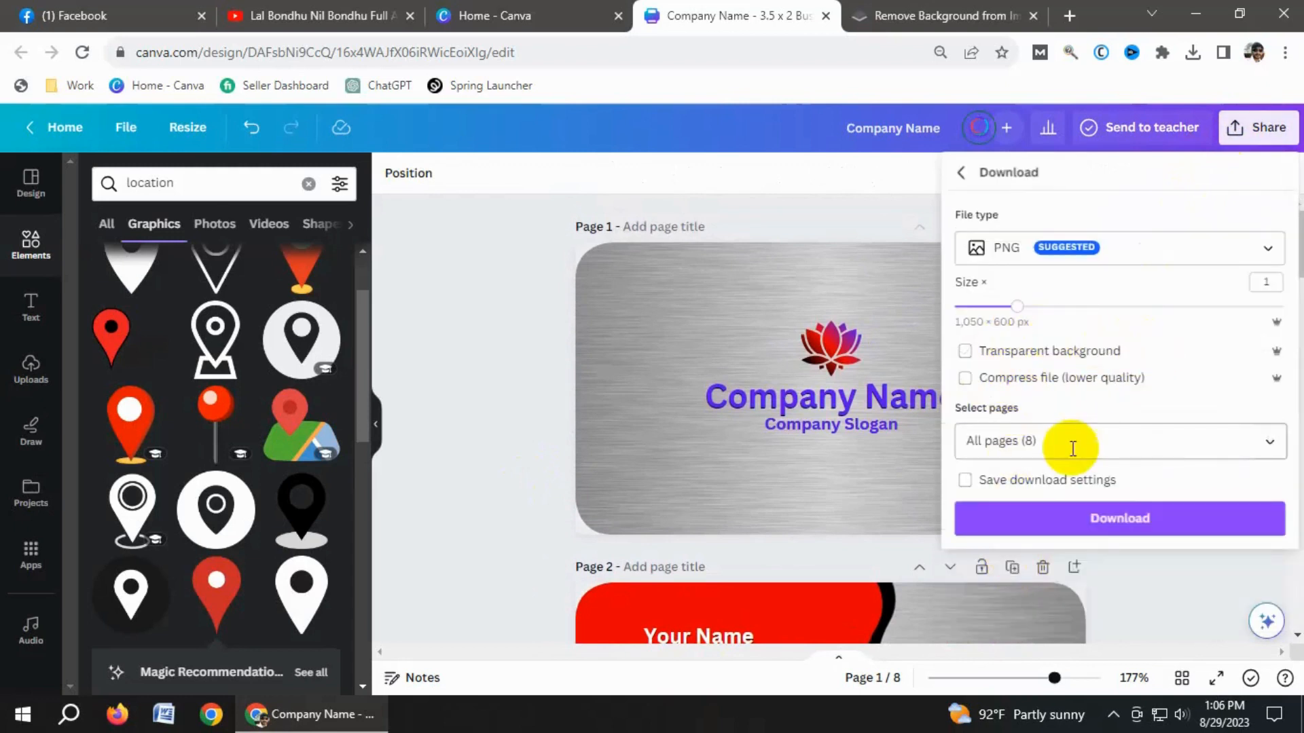
pyautogui.click(1172, 448)
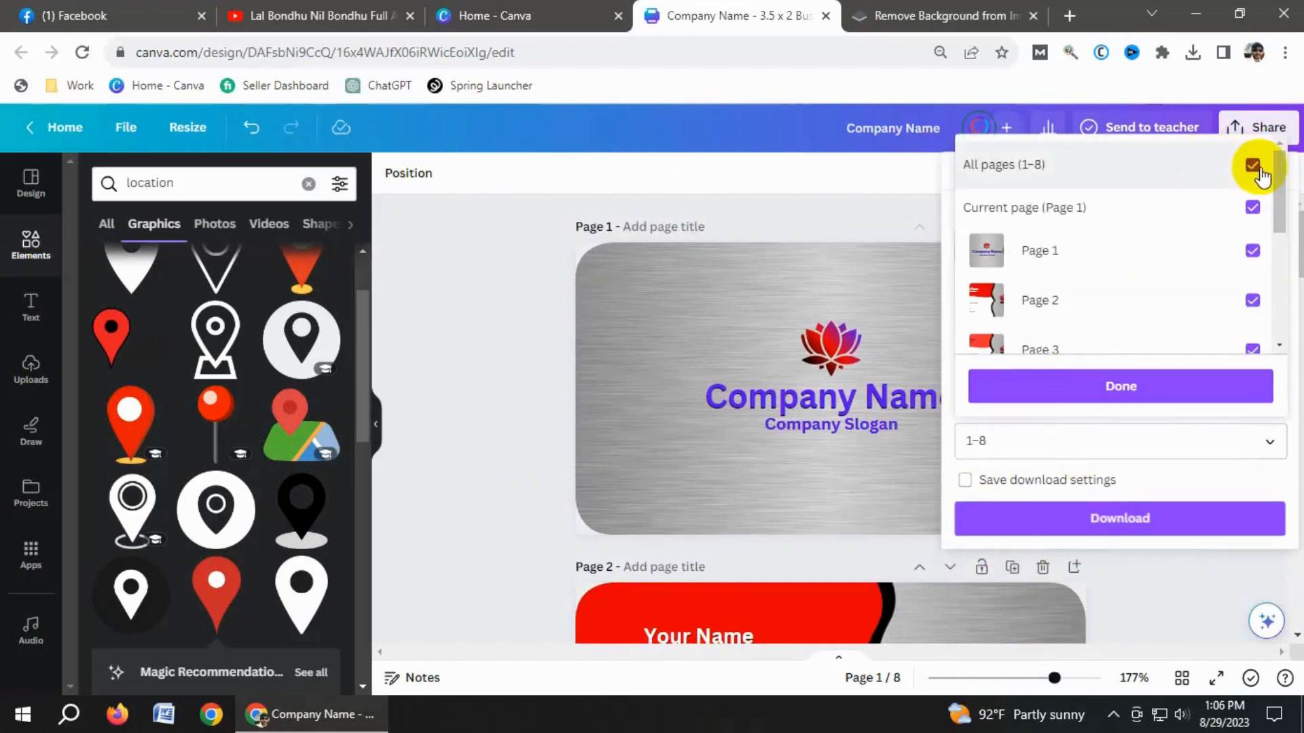
pyautogui.click(1255, 167)
pyautogui.click(1253, 253)
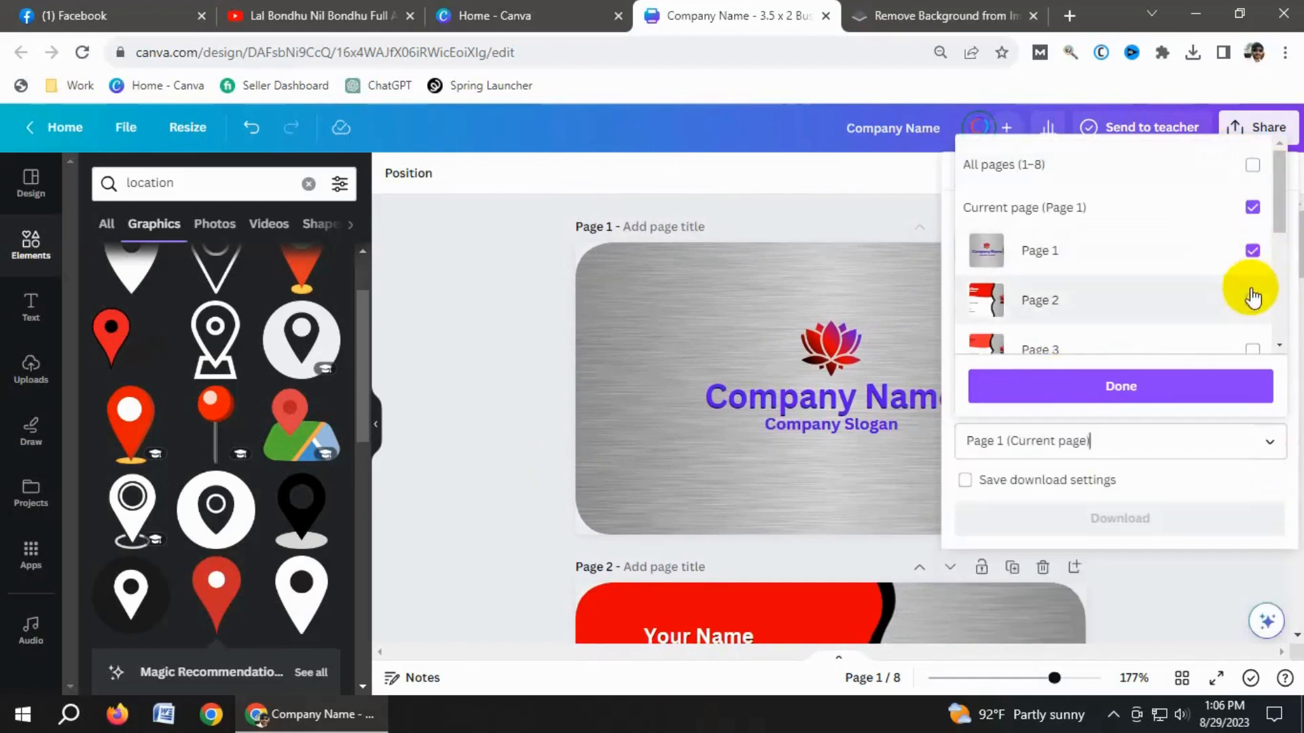
pyautogui.click(1252, 303)
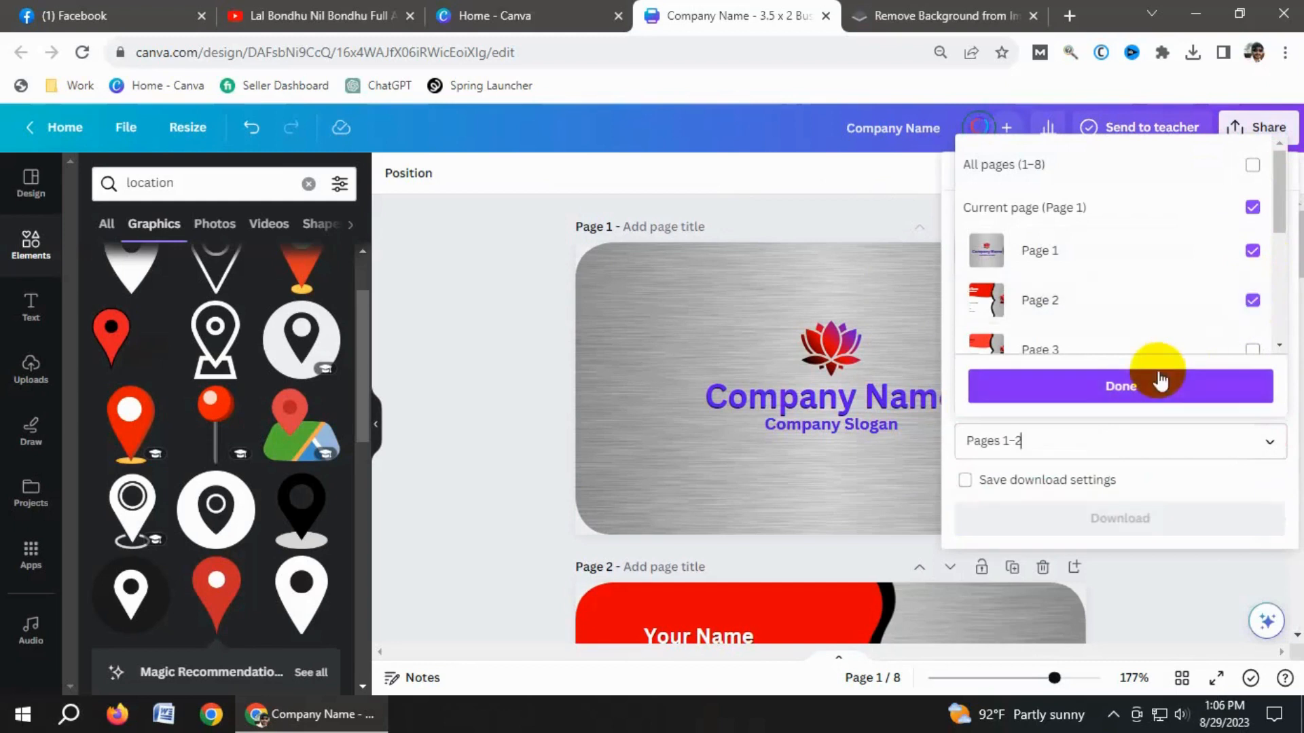
pyautogui.click(1096, 398)
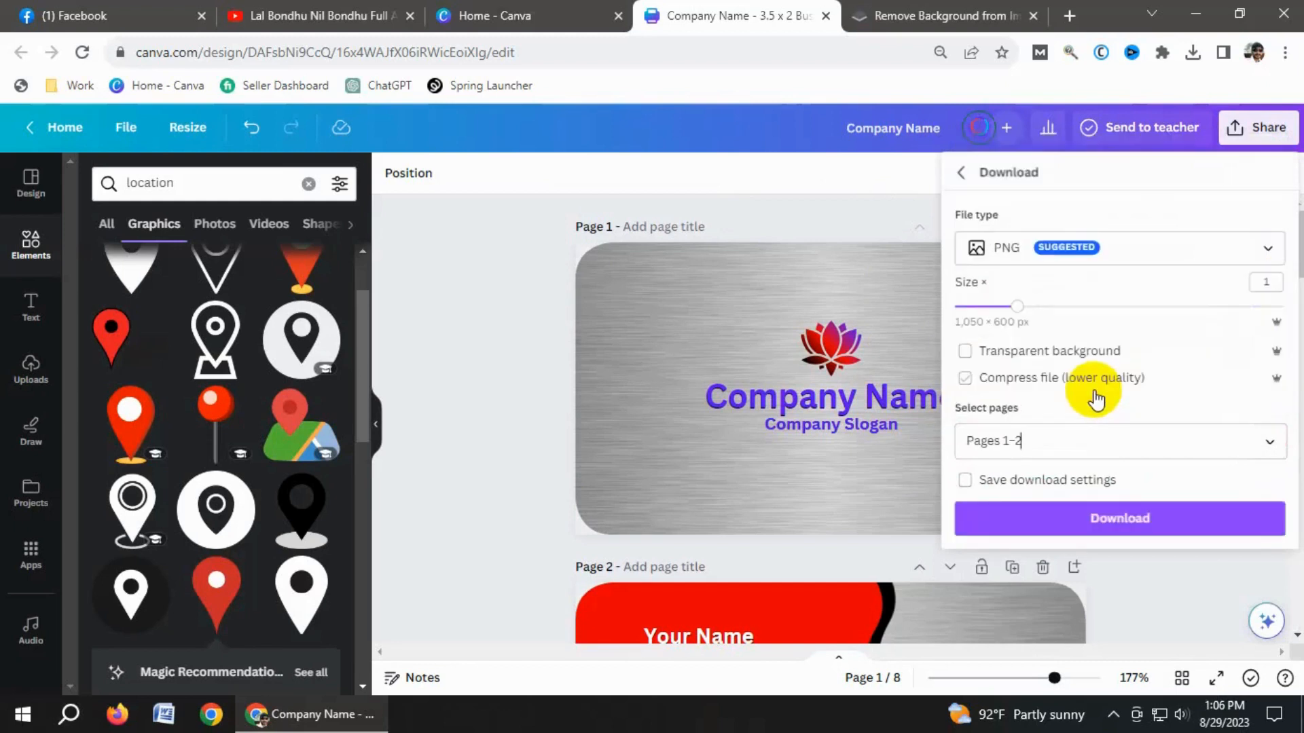
pyautogui.click(1141, 527)
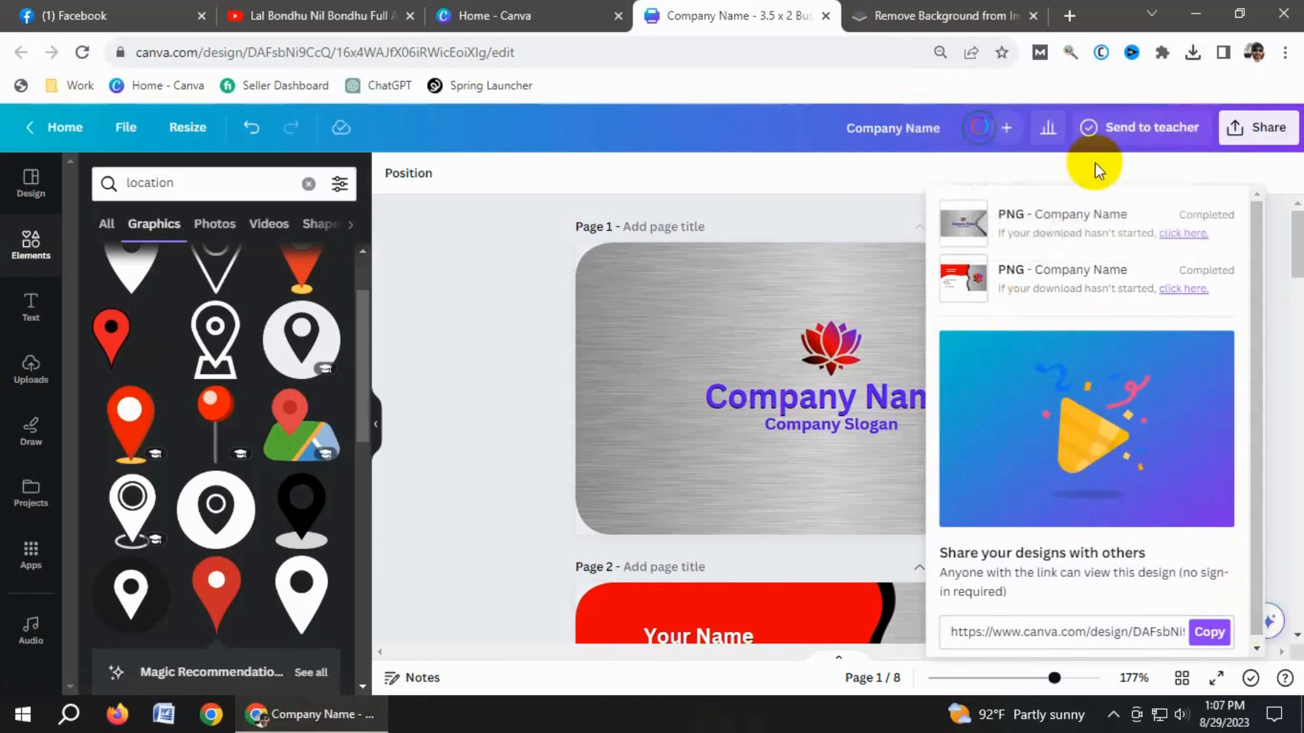
# - Open the downloaded Company Name.zip in WinRAR and view 1.png and 2.png in Photos to check both card sides
pyautogui.click(1192, 53)
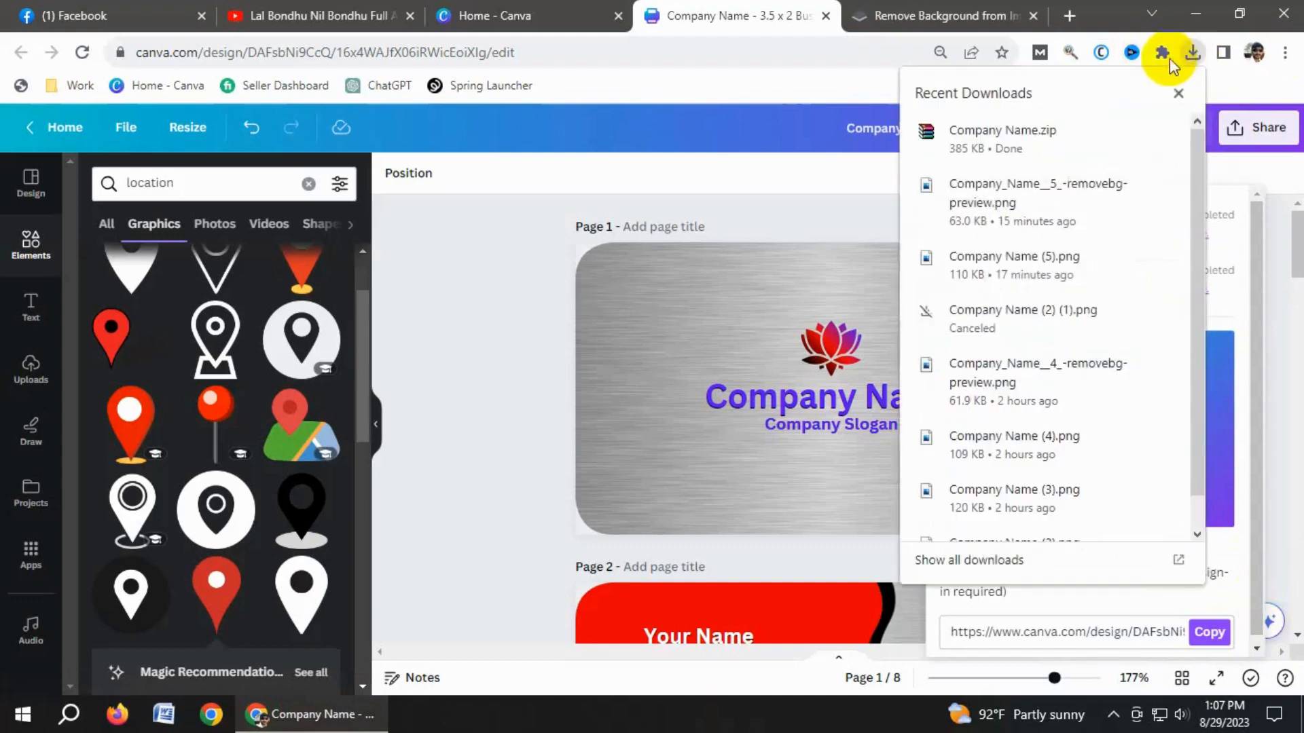
pyautogui.click(1012, 134)
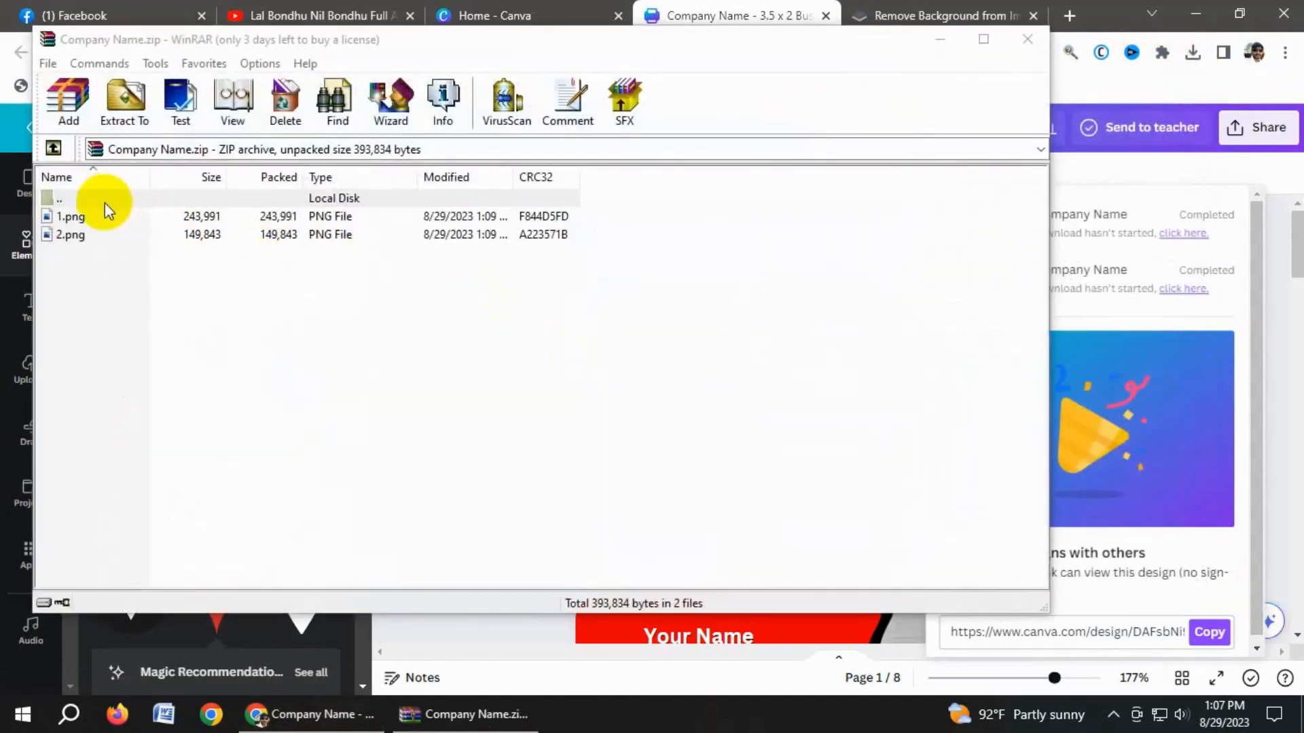
pyautogui.click(95, 220)
pyautogui.doubleClick(103, 221)
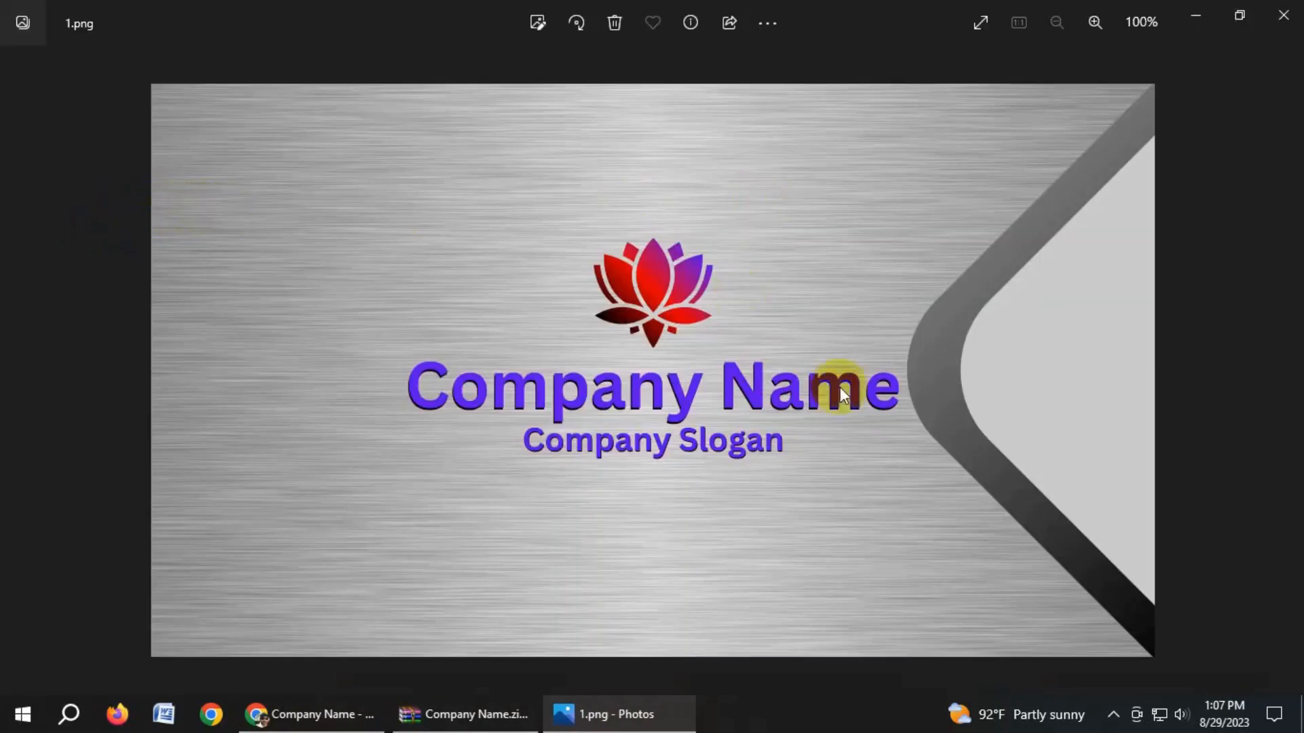
pyautogui.click(1283, 20)
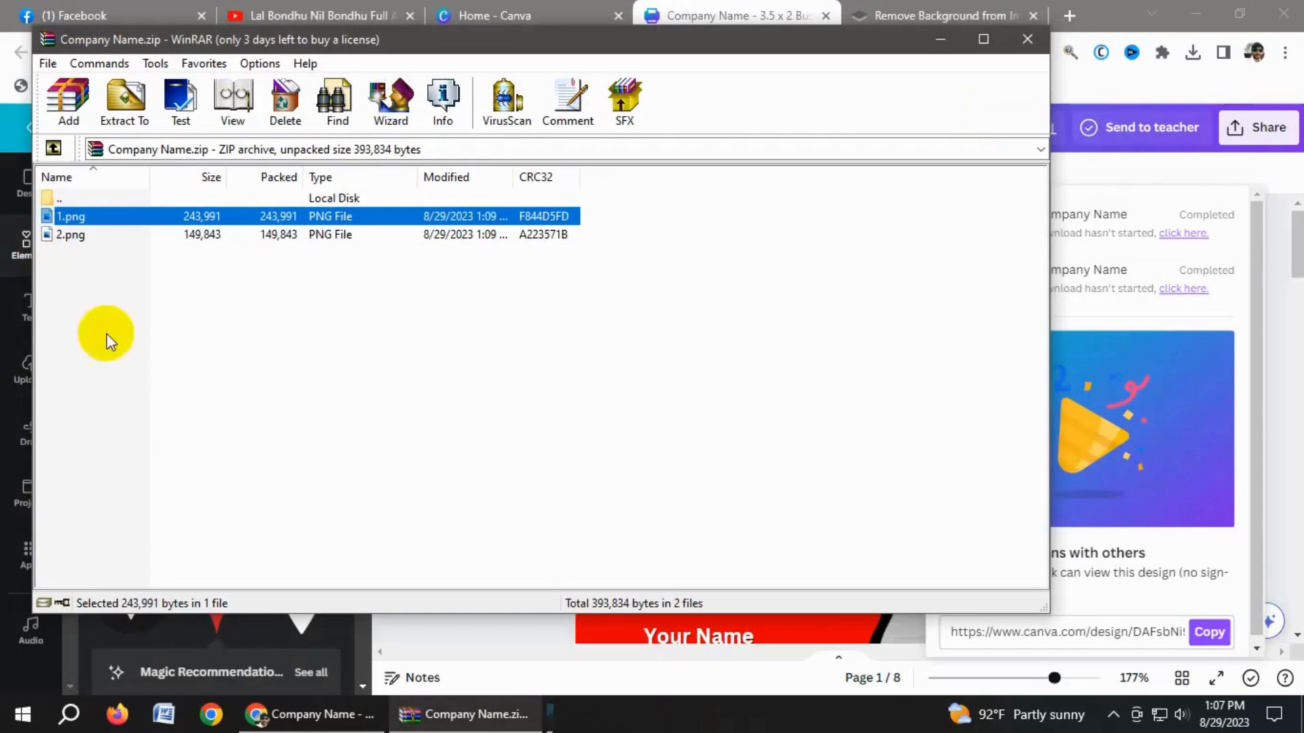
pyautogui.click(108, 238)
pyautogui.doubleClick(111, 240)
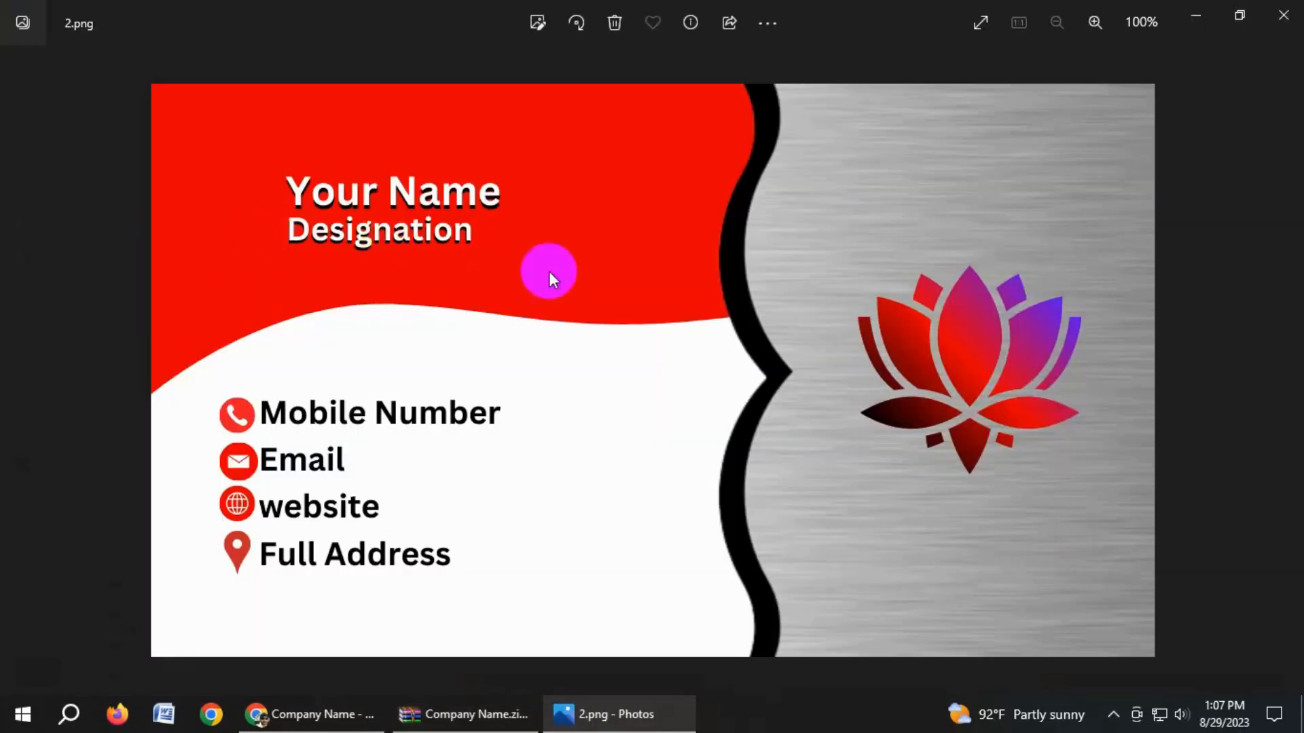